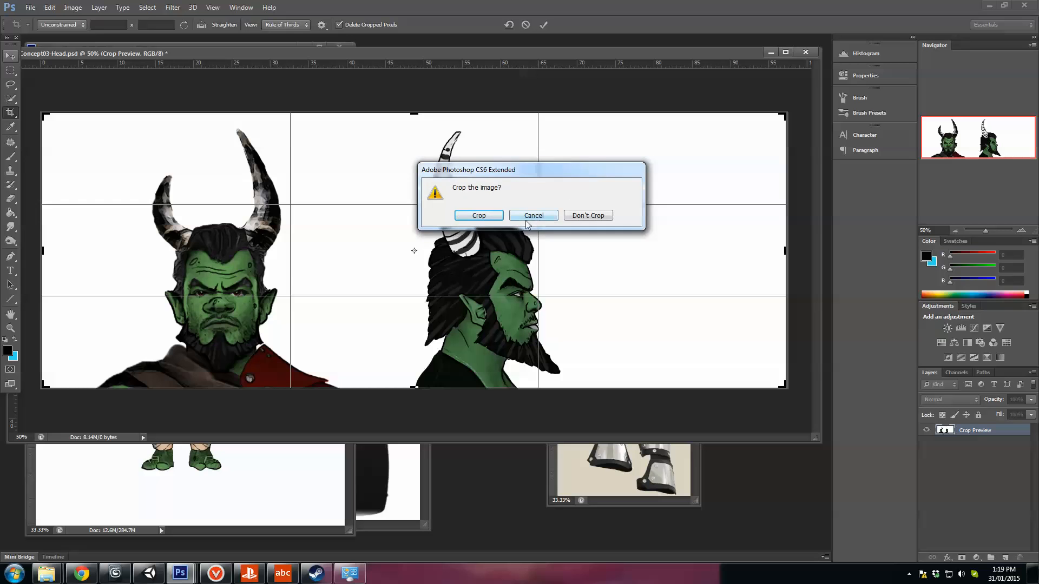
- Discard the head image's pending crop and extend the Concept03.psd canvas rightward to more than twice its width
click(589, 216)
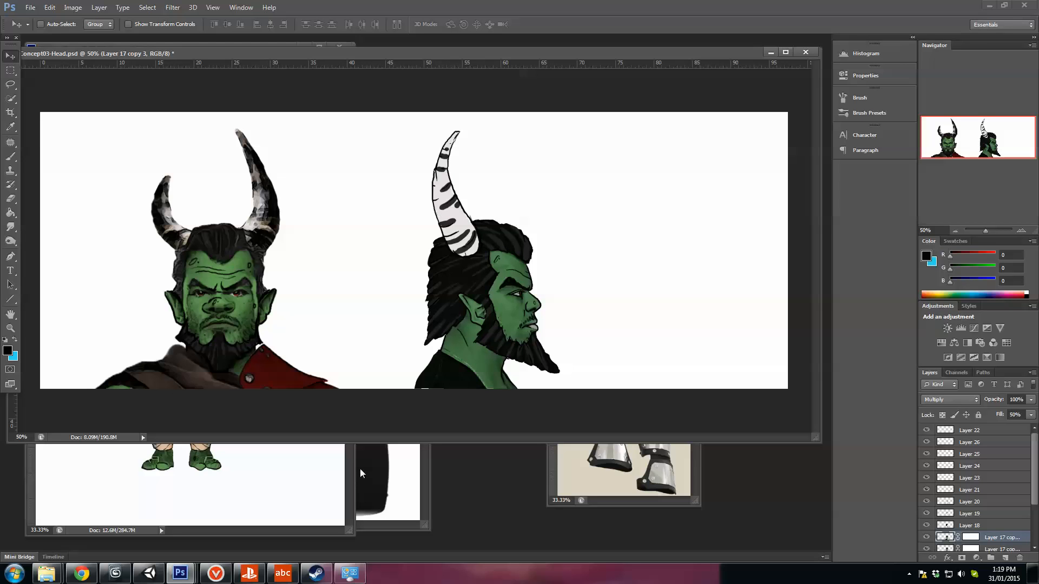
click(324, 482)
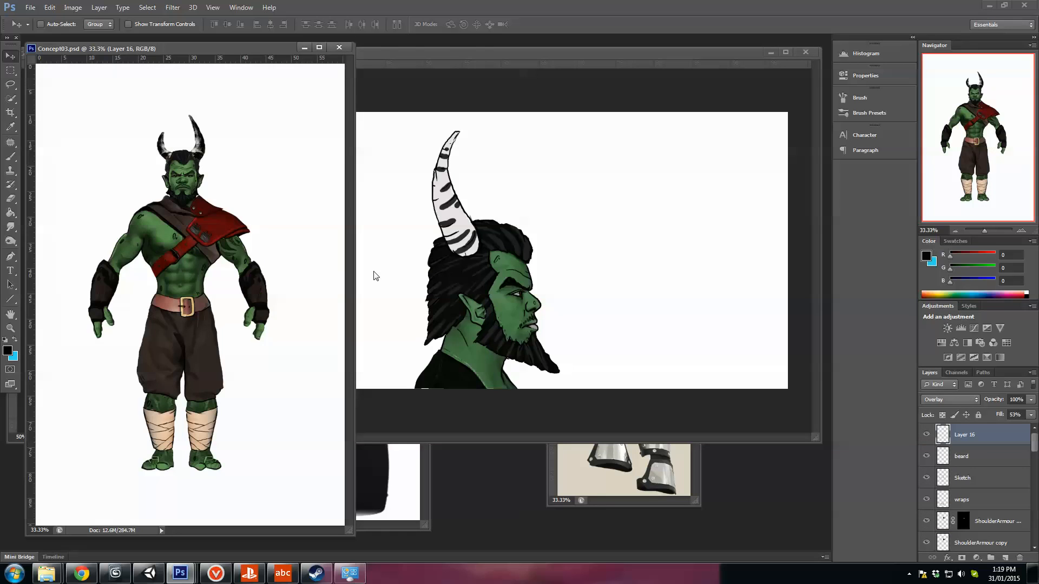
drag(354, 293, 571, 295)
click(10, 112)
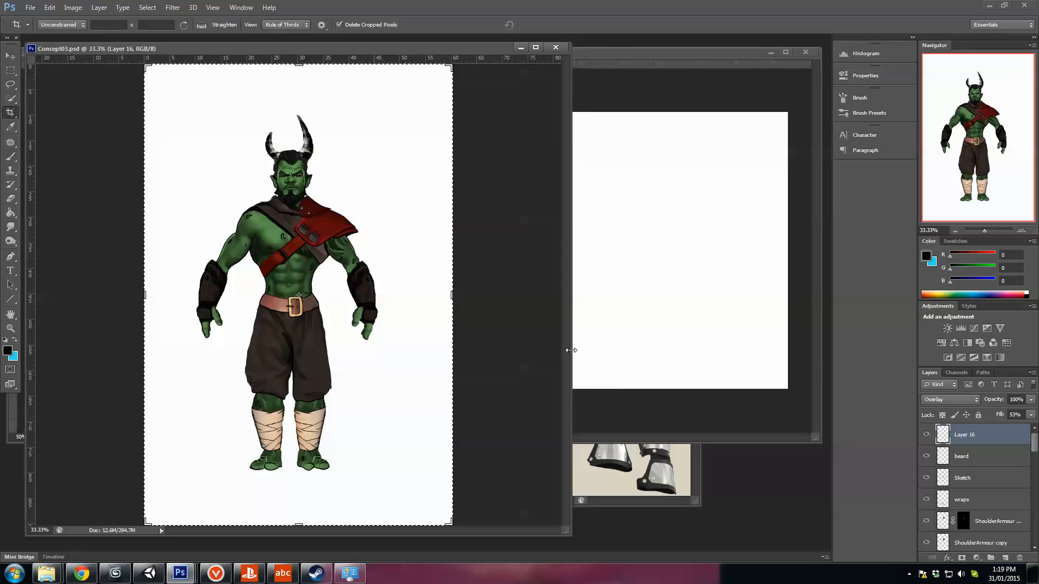
drag(572, 350, 769, 350)
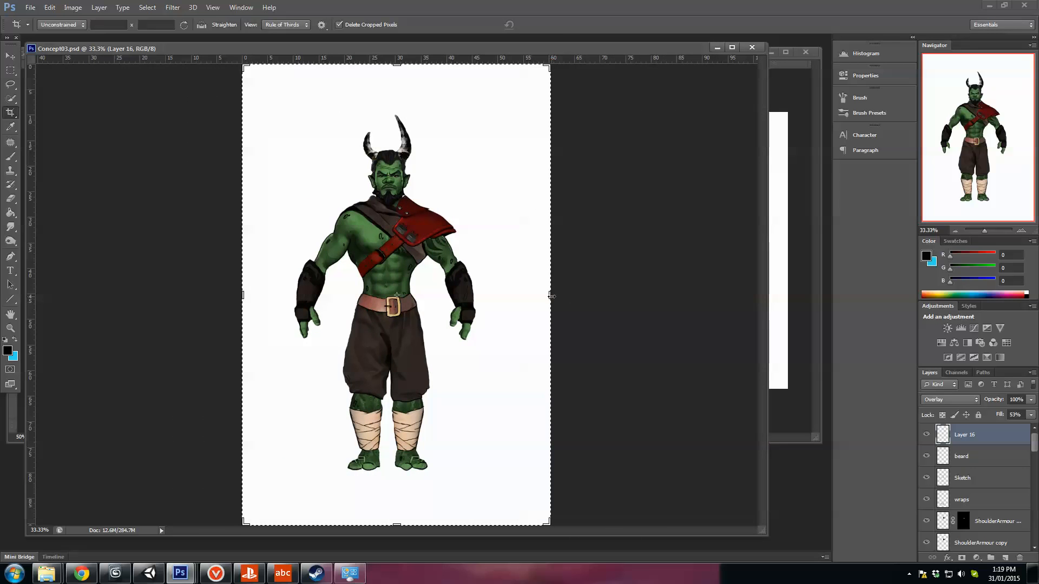
drag(551, 296, 741, 295)
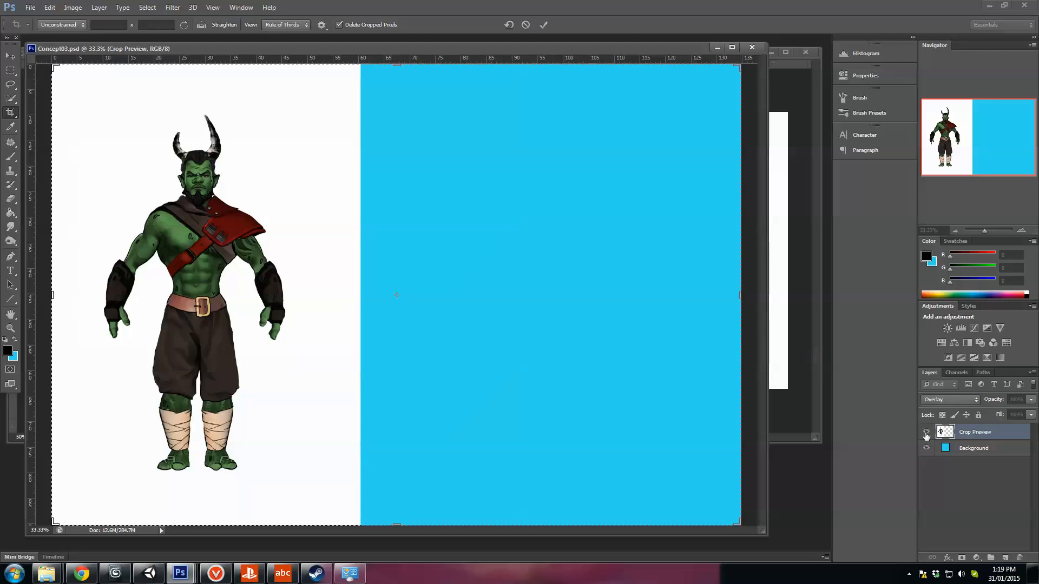
- Convert the Background into a regular layer and add an empty layer above it
drag(1034, 454, 1025, 547)
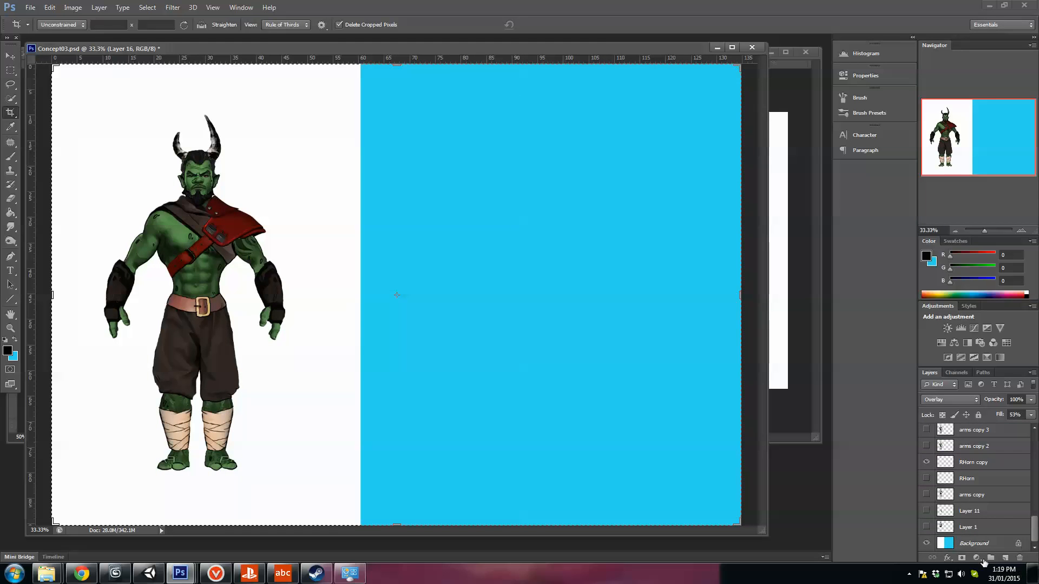
click(974, 543)
double_click(1000, 543)
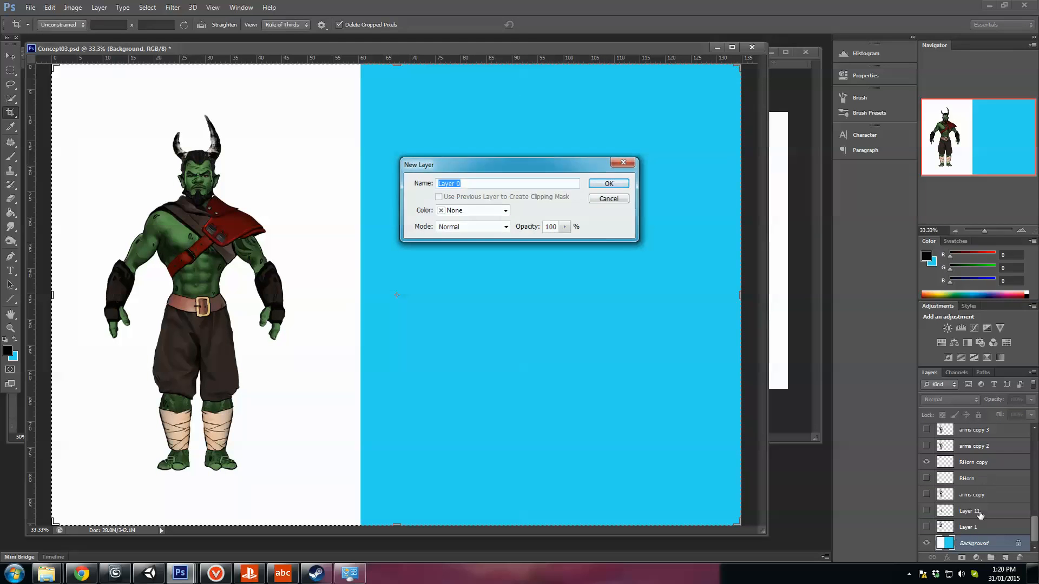
key(Return)
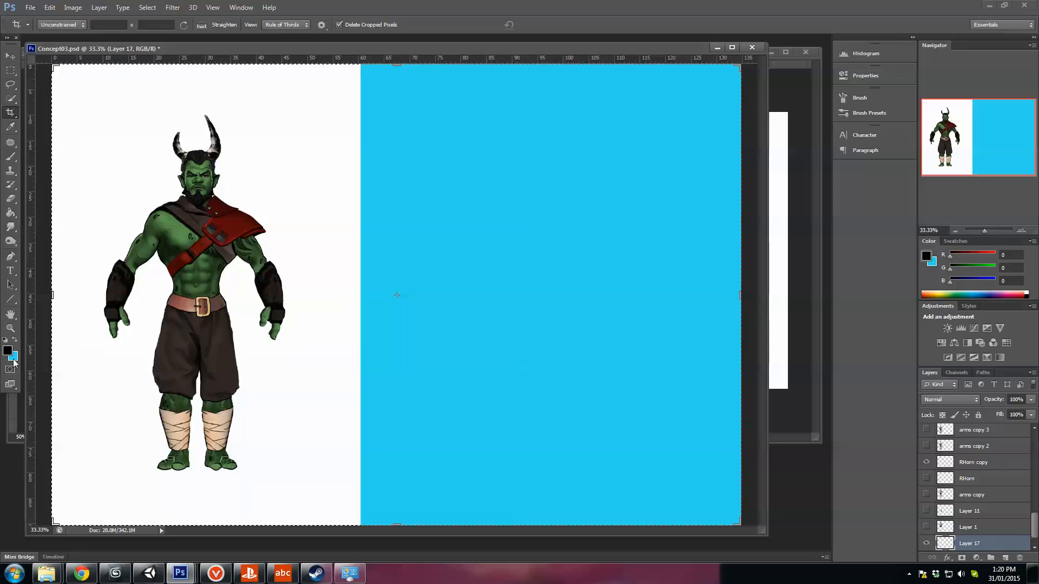
- Set the foreground colour to white (ffffff) and fill the new empty layer with it
click(15, 340)
click(7, 351)
click(607, 192)
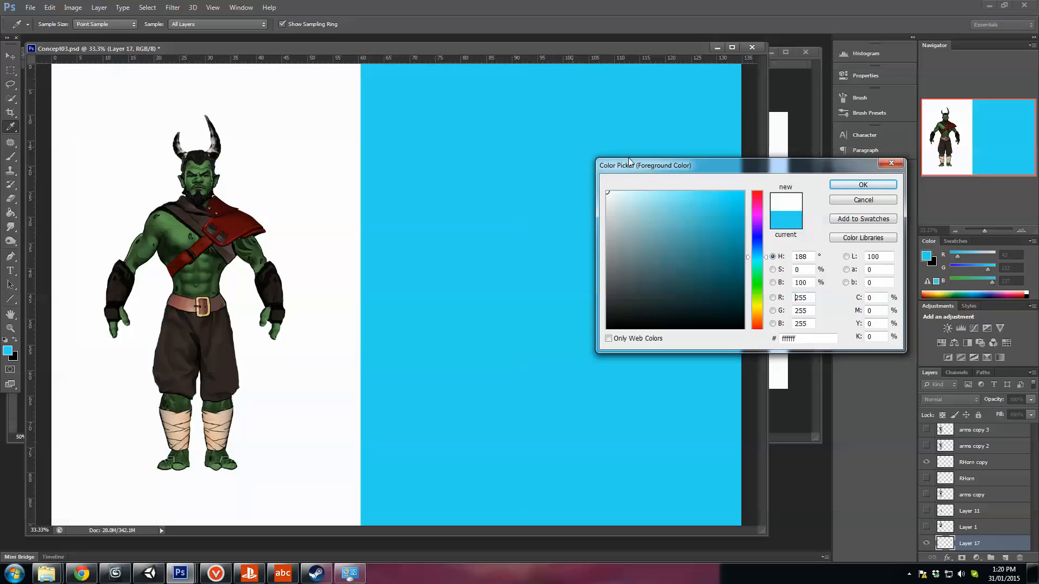
click(863, 185)
click(10, 213)
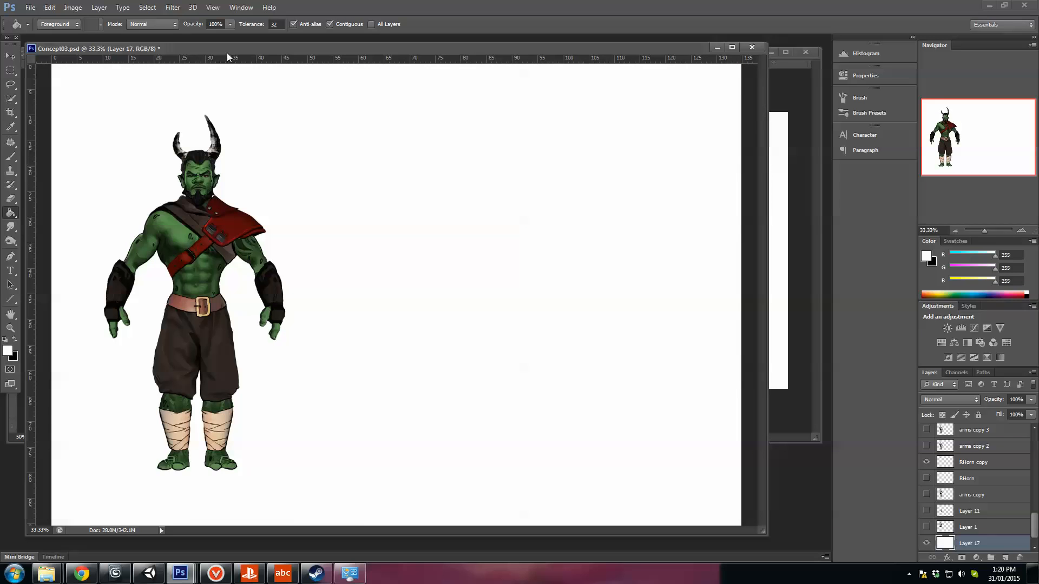
- Place horizontal guides at the character's soles, top of the head, highest horn tip, base of the neck and fingertips
drag(252, 60, 242, 470)
drag(231, 60, 222, 156)
drag(226, 60, 225, 115)
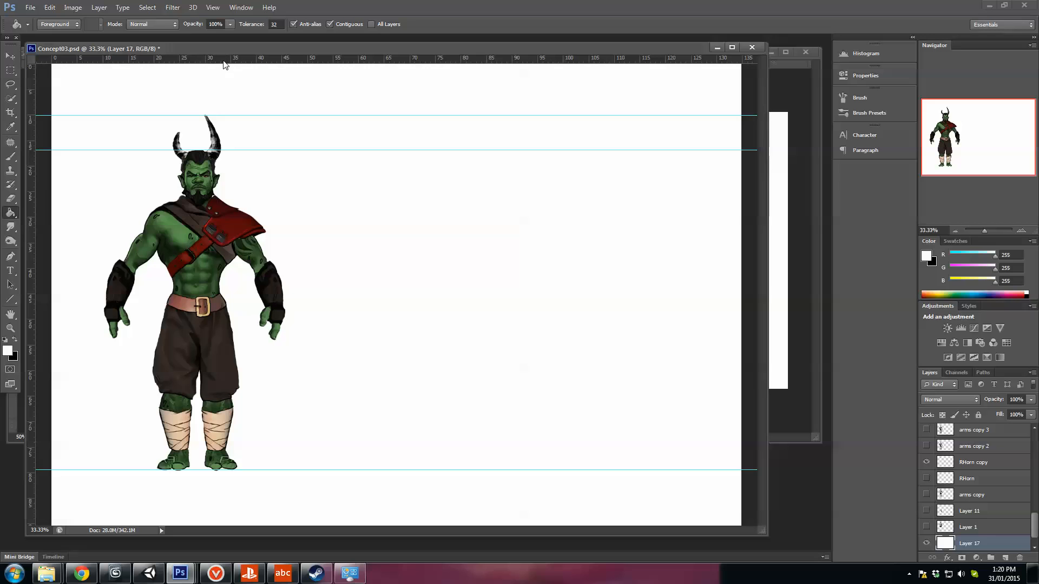
drag(226, 60, 216, 188)
drag(210, 60, 214, 340)
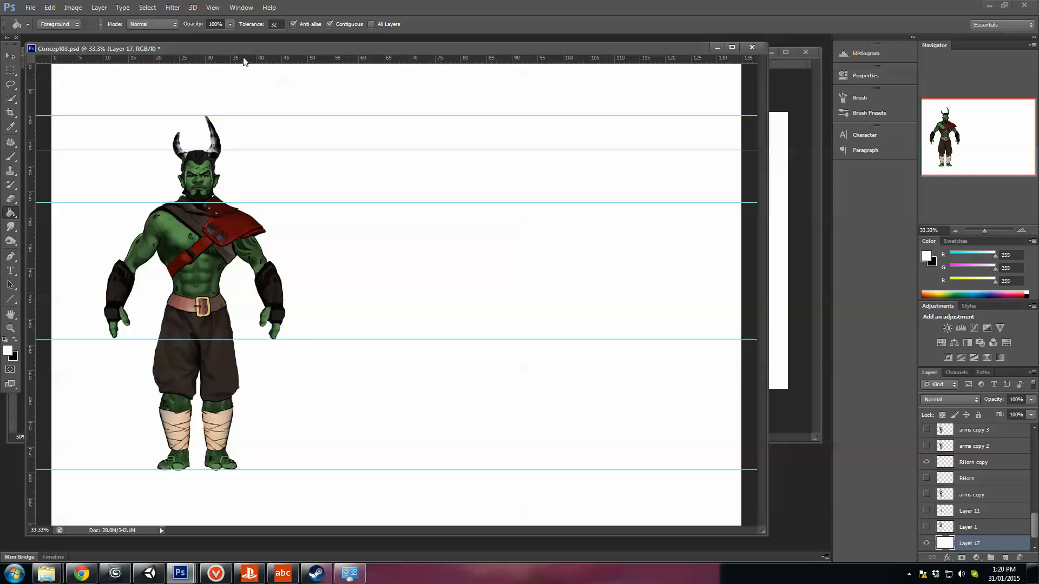
- Add horizontal guides at the trouser hems, leg wraps, ankles, belt top, torso, eyes and chin
drag(247, 59, 251, 398)
drag(265, 64, 271, 408)
drag(287, 62, 256, 255)
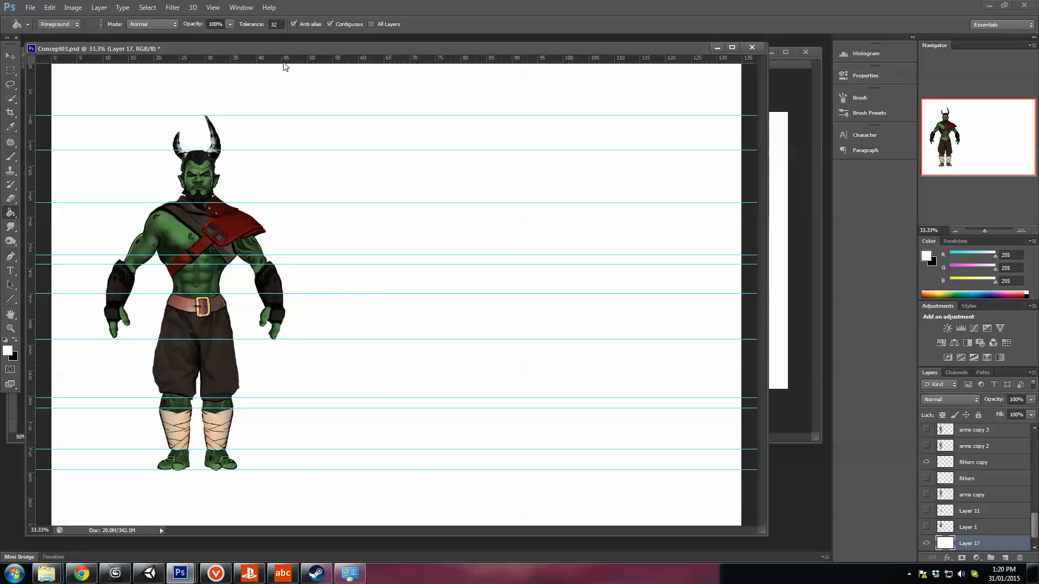
drag(285, 60, 238, 172)
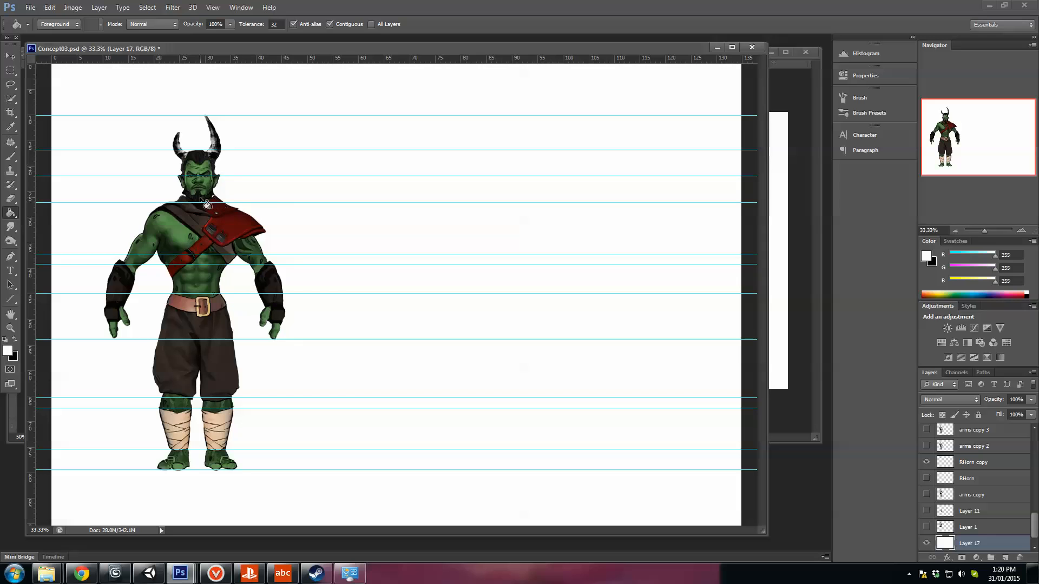
drag(265, 58, 236, 199)
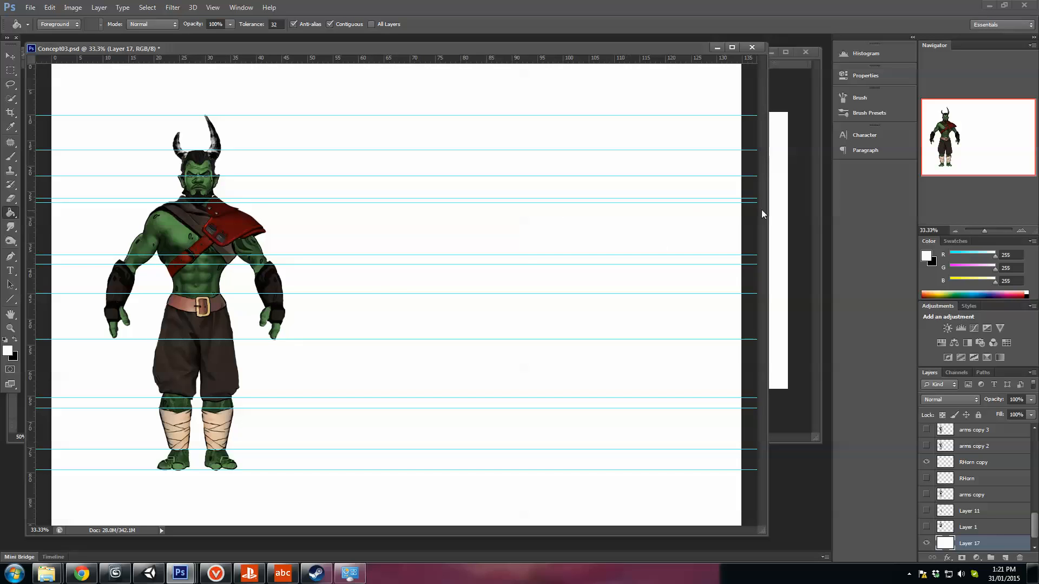
- Reposition the Concept03-Head.psd and Concept03.psd windows to uncover the reference images, and minimize the head document
click(781, 91)
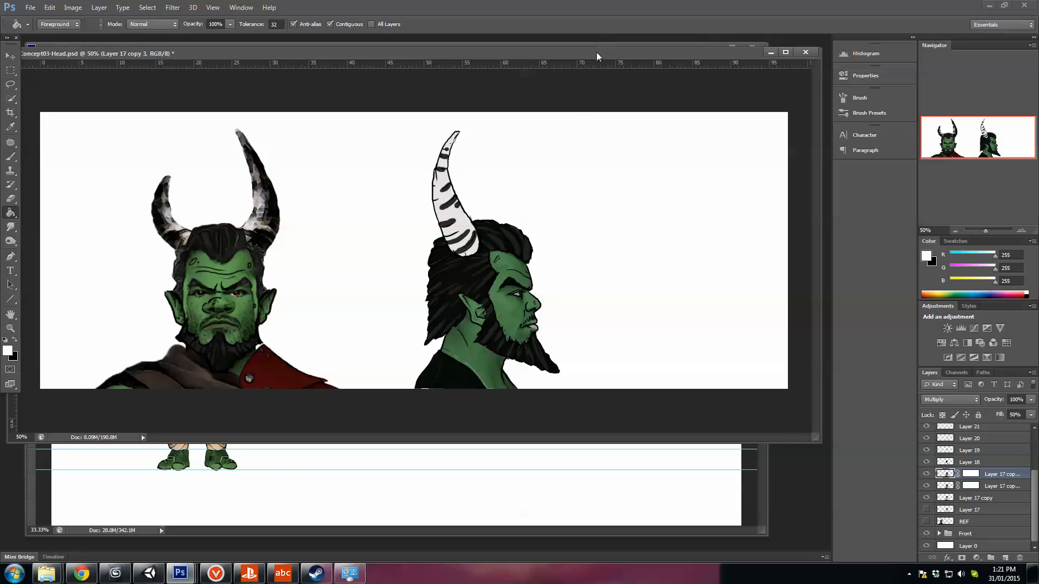
drag(596, 53, 627, 152)
drag(522, 53, 605, 71)
click(69, 159)
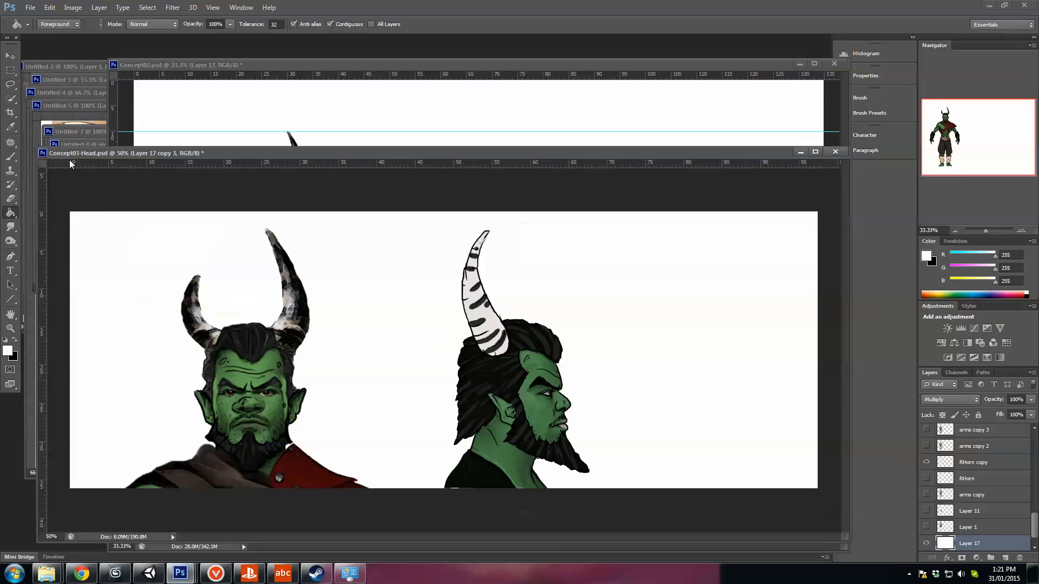
click(800, 152)
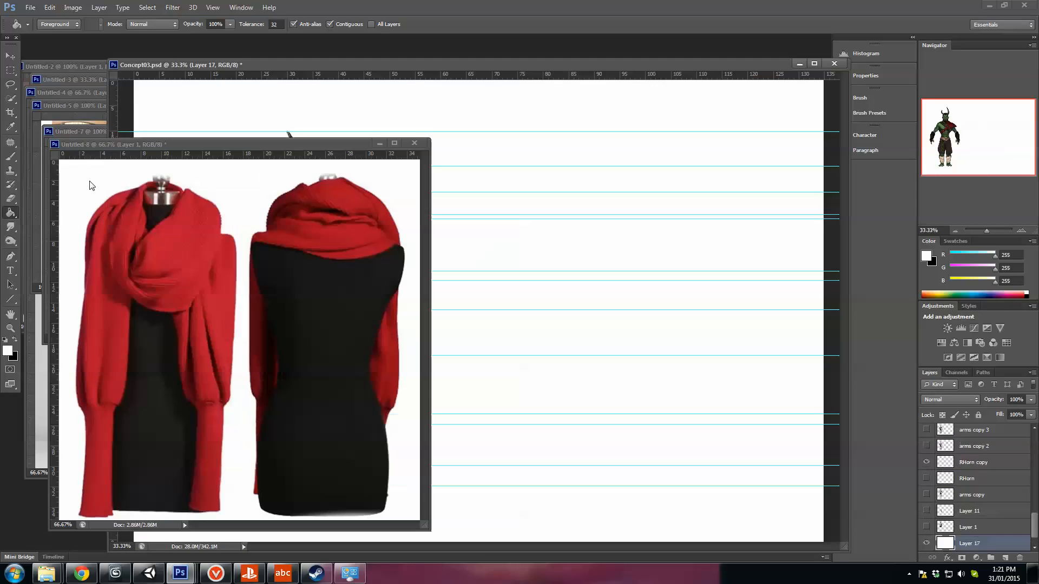
- Go through the open reference images and bring the side-view photo of the shirtless man to the front
drag(135, 144, 173, 190)
click(81, 132)
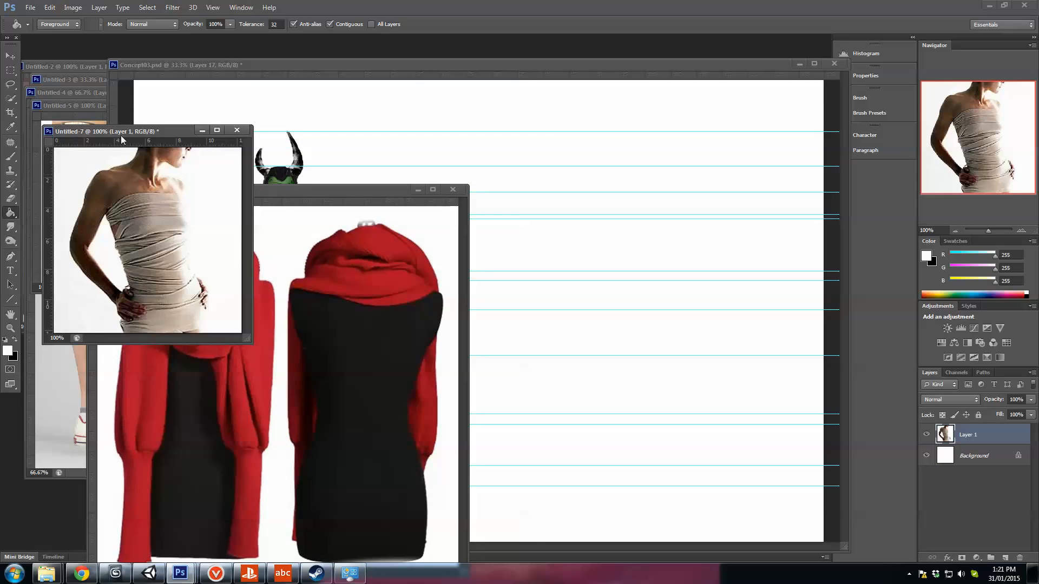
click(75, 107)
click(56, 90)
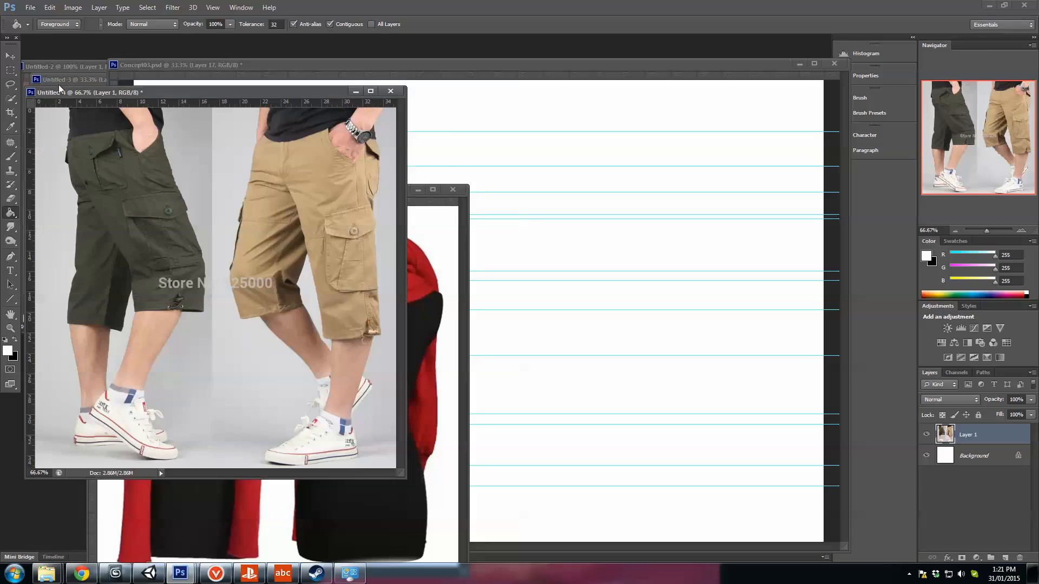
click(58, 83)
click(56, 67)
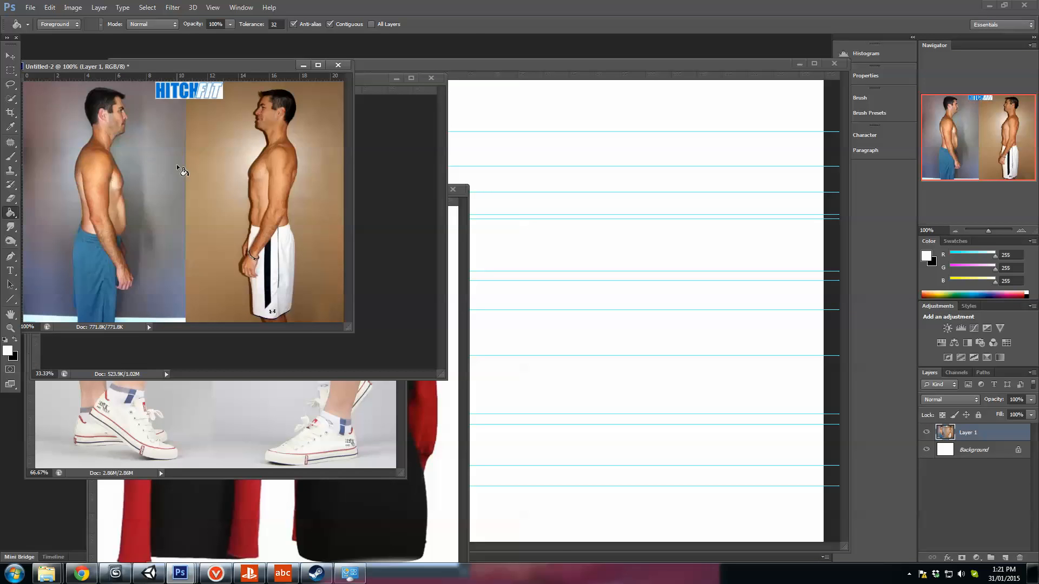
- Copy a rectangular selection around the man in white shorts and paste it into Concept03.psd beside the character
click(8, 61)
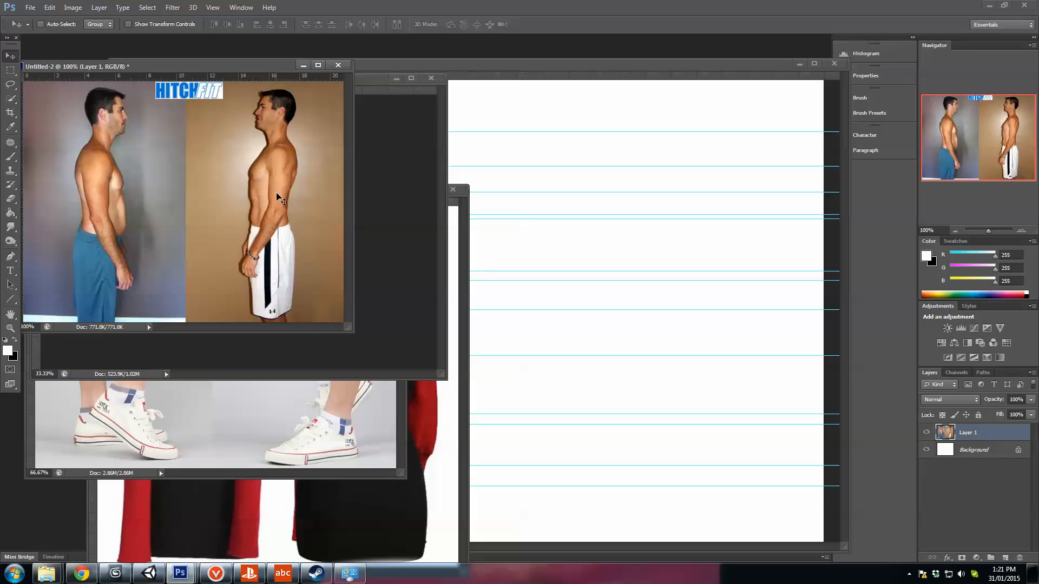
click(10, 70)
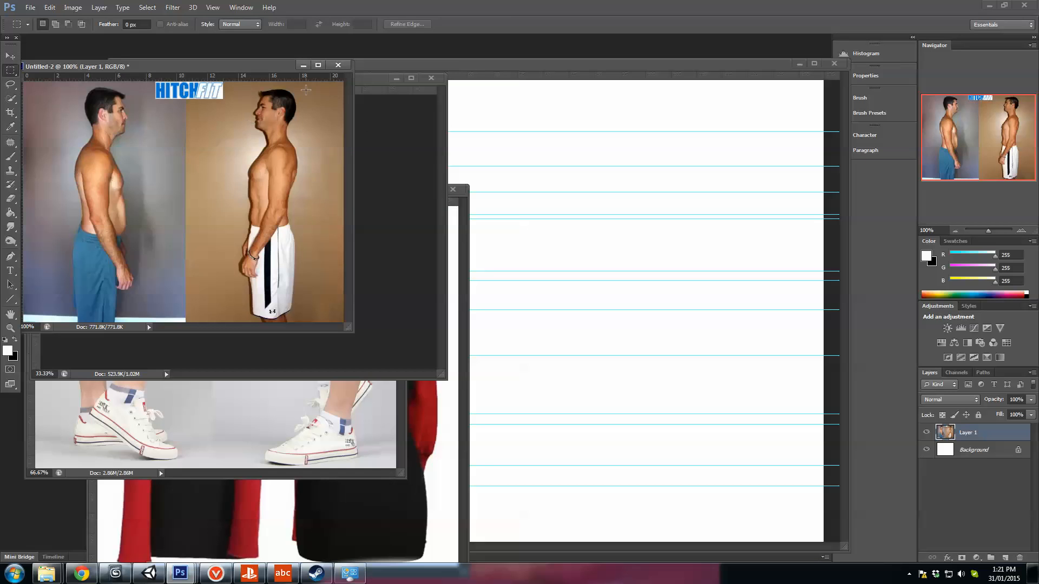
drag(315, 84, 220, 331)
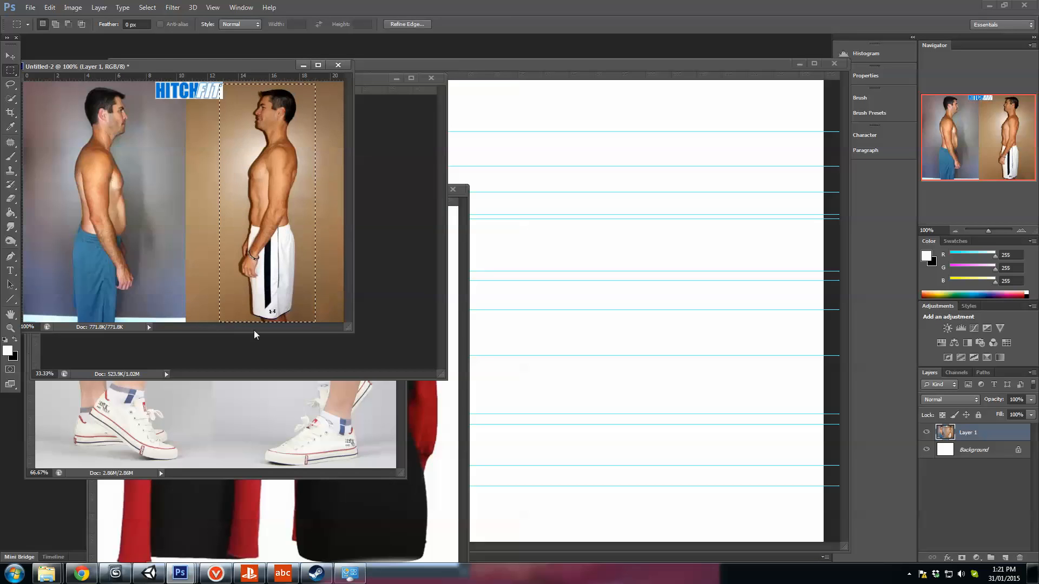
click(633, 254)
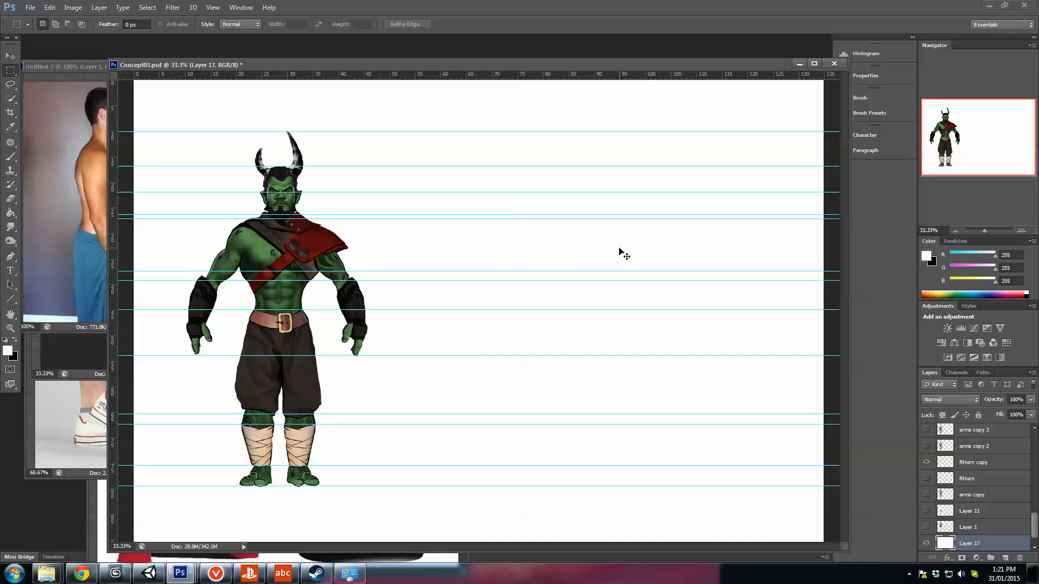
key(ctrl+v)
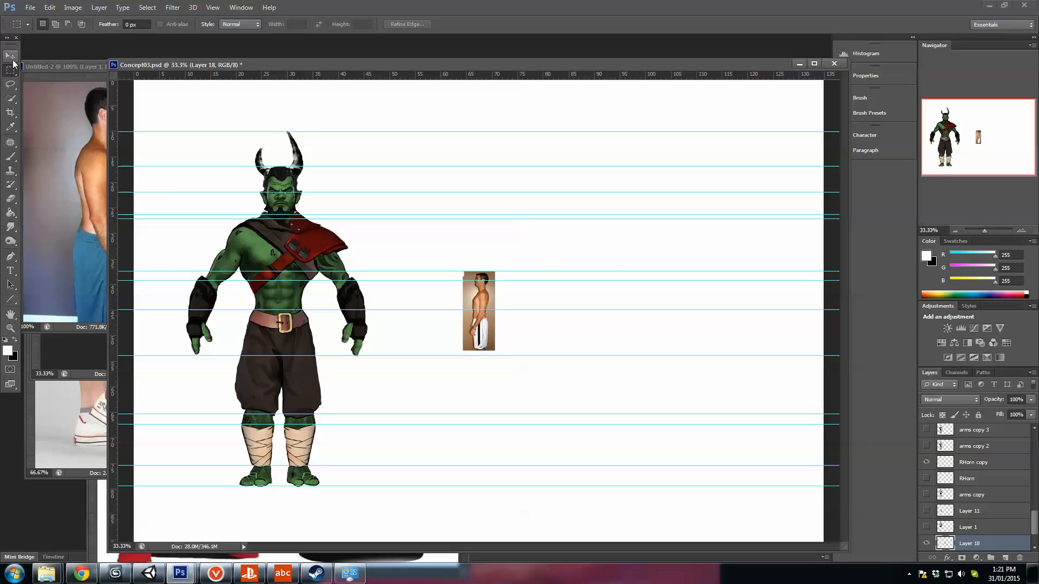
key(v)
drag(473, 308, 456, 251)
- Flip the pasted side-view photo horizontally and move it slightly higher on the canvas
click(29, 7)
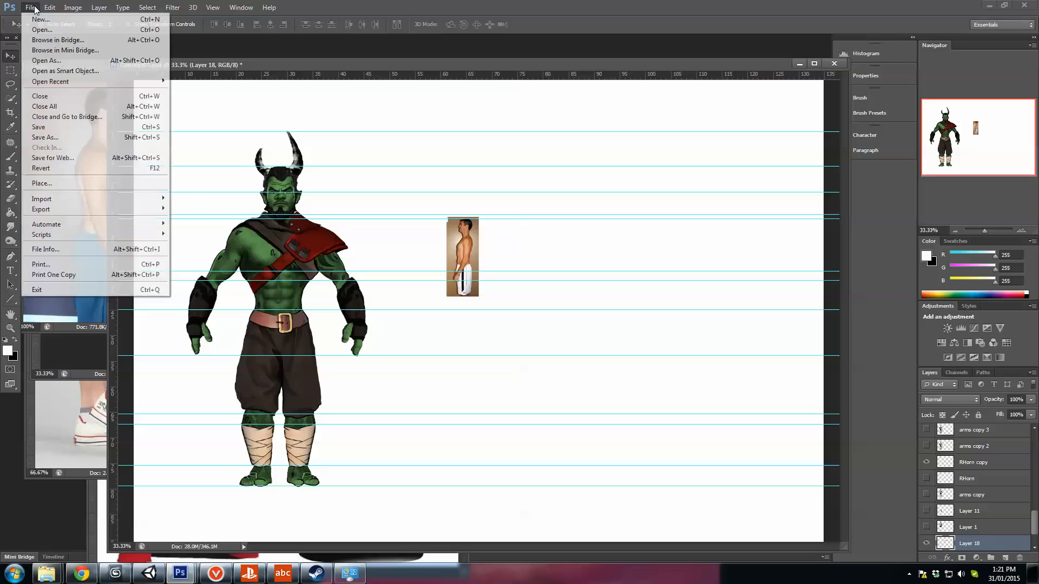
mouse_move(49, 7)
mouse_move(87, 221)
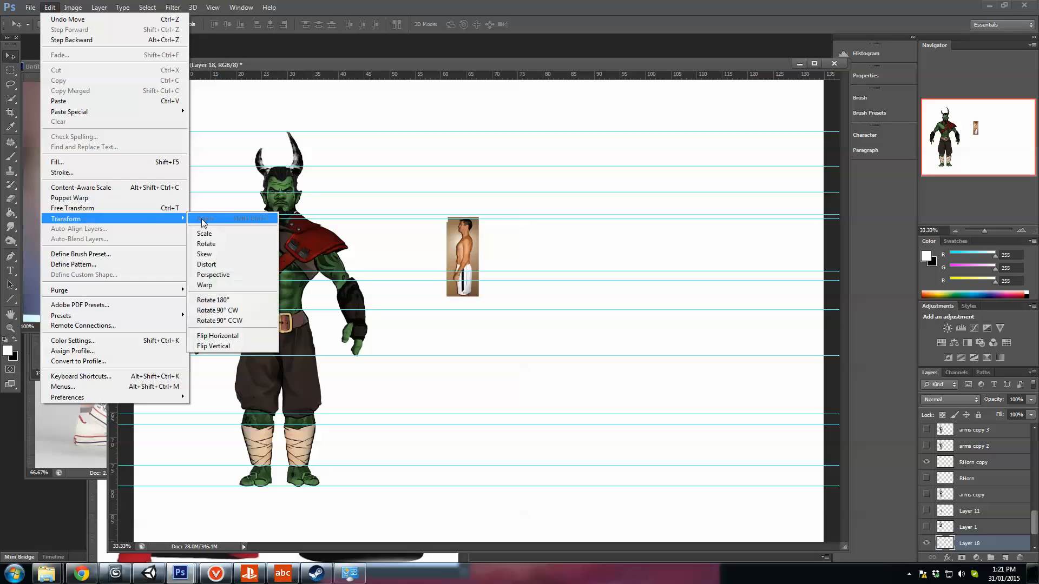
click(227, 336)
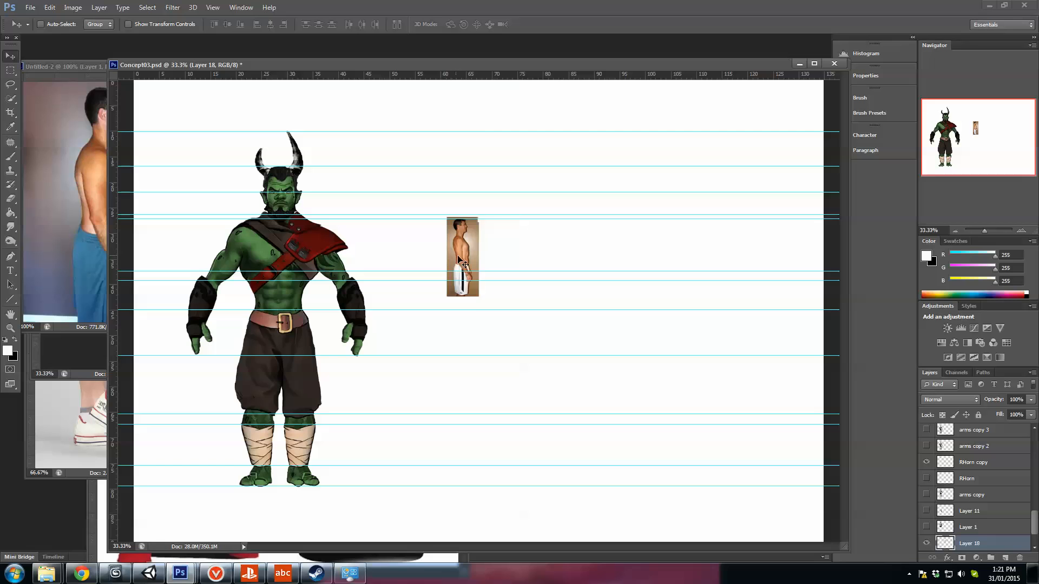
drag(458, 260, 457, 244)
key(ctrl+y)
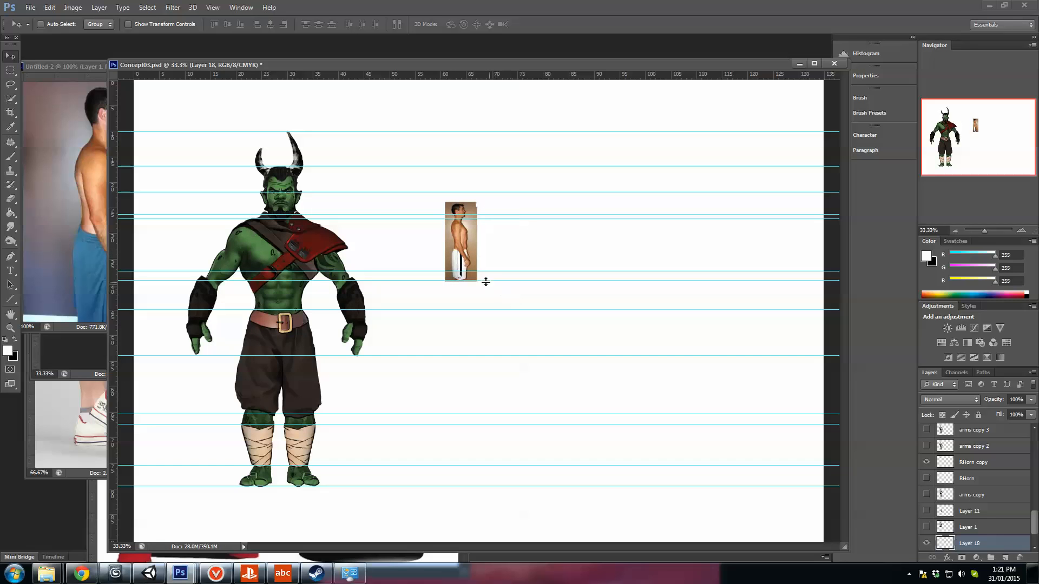
- Scale the side-view photo to about 341%, aligning the man's head with the character's guides, and place it right of the character
key(ctrl+t)
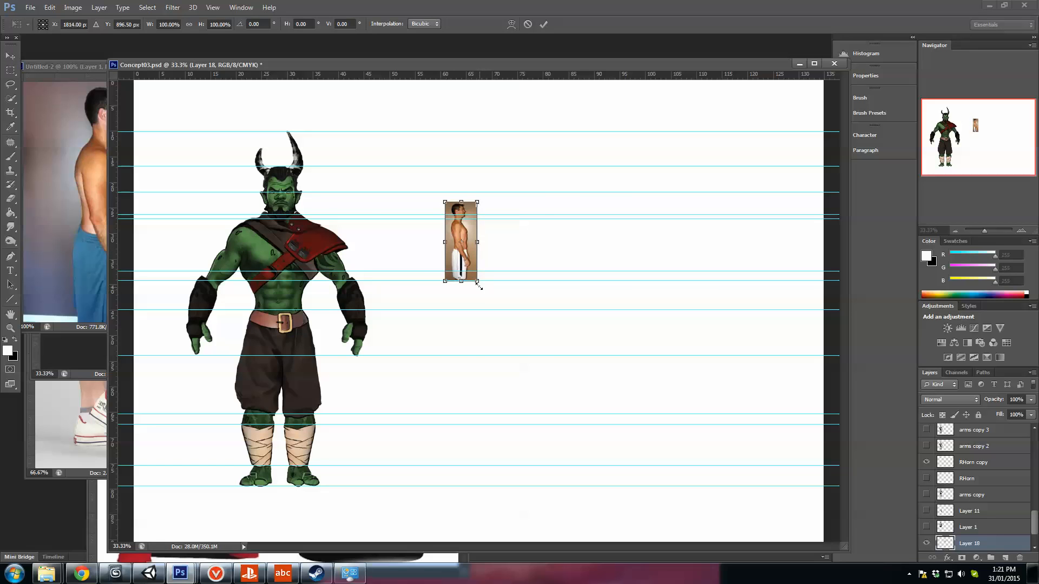
drag(478, 285, 622, 446)
drag(506, 335, 348, 296)
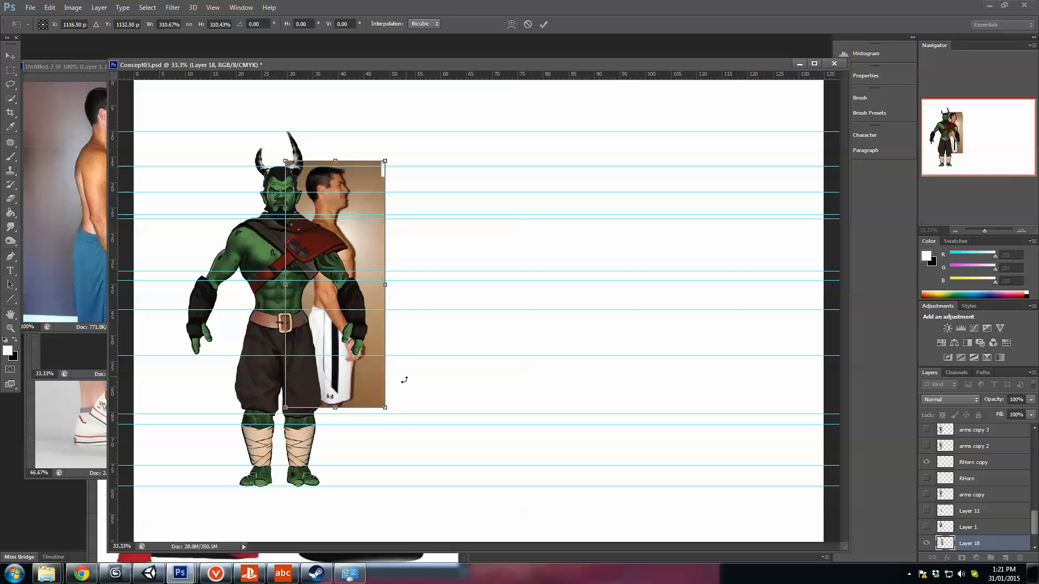
drag(391, 412, 418, 423)
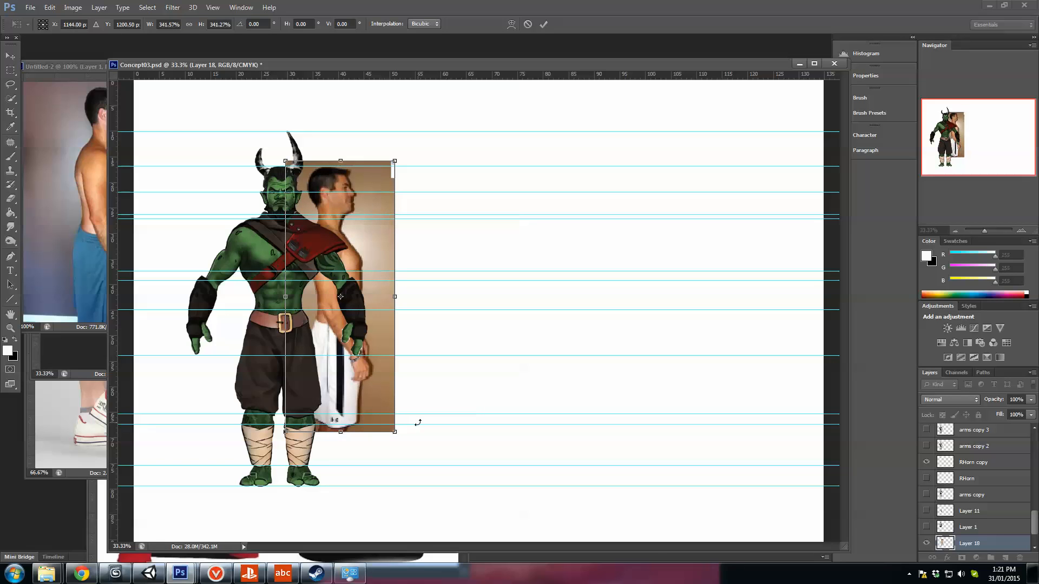
key(Return)
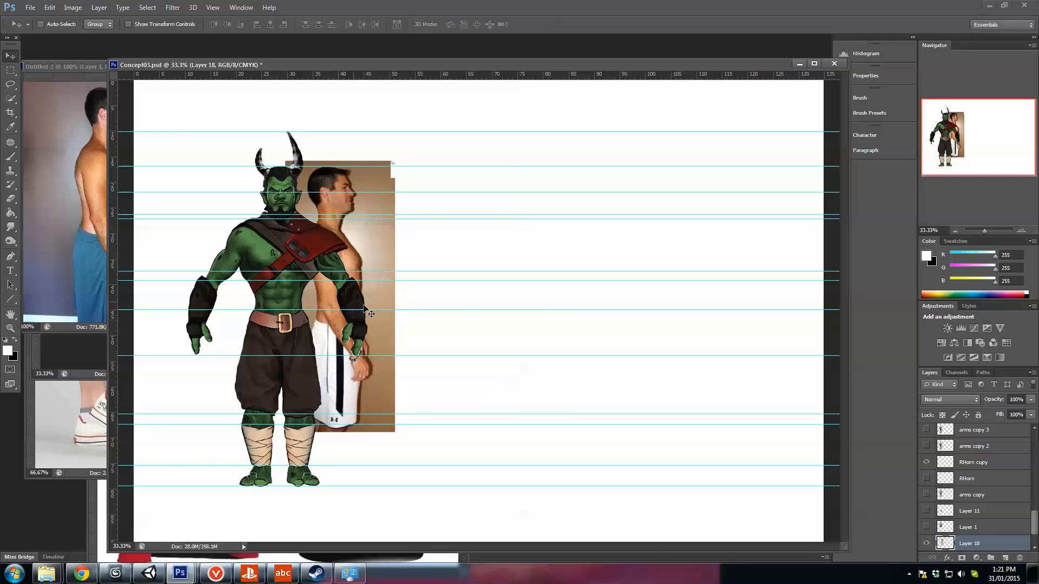
drag(342, 298, 542, 328)
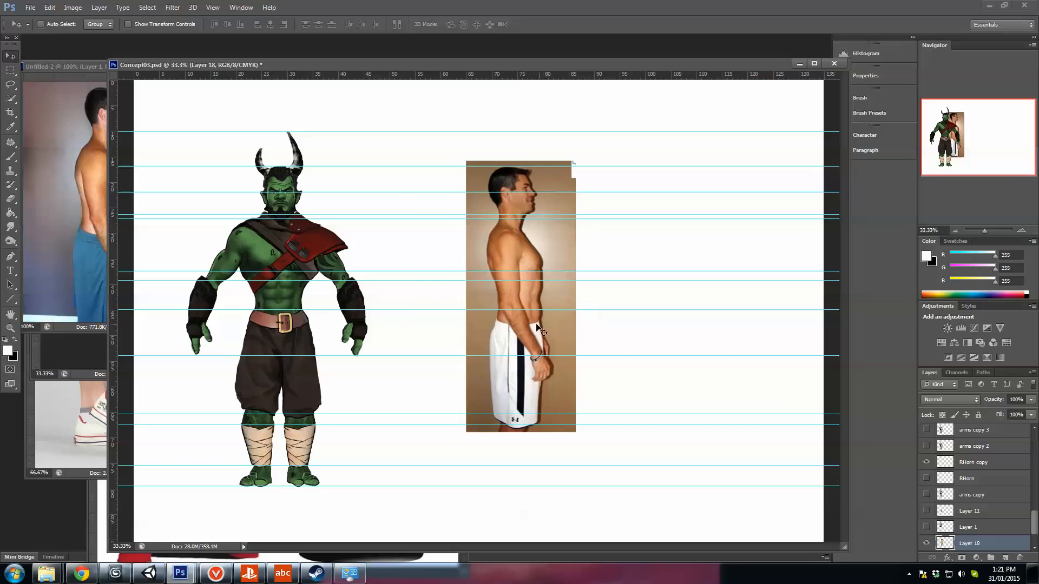
- Select the brown background around the man with the Quick Selection tool and delete it
click(12, 102)
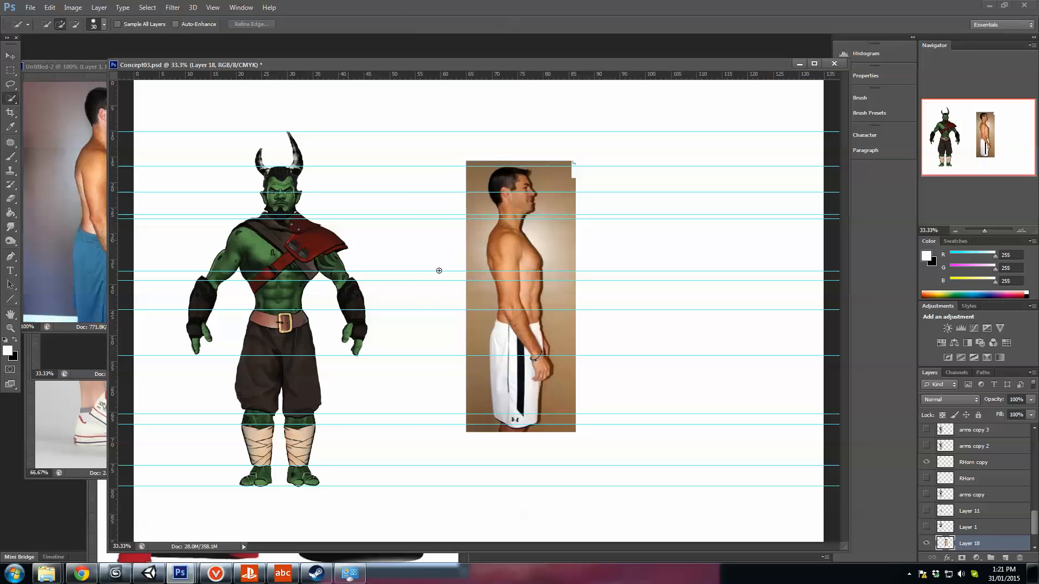
drag(547, 234, 571, 275)
drag(569, 314, 480, 346)
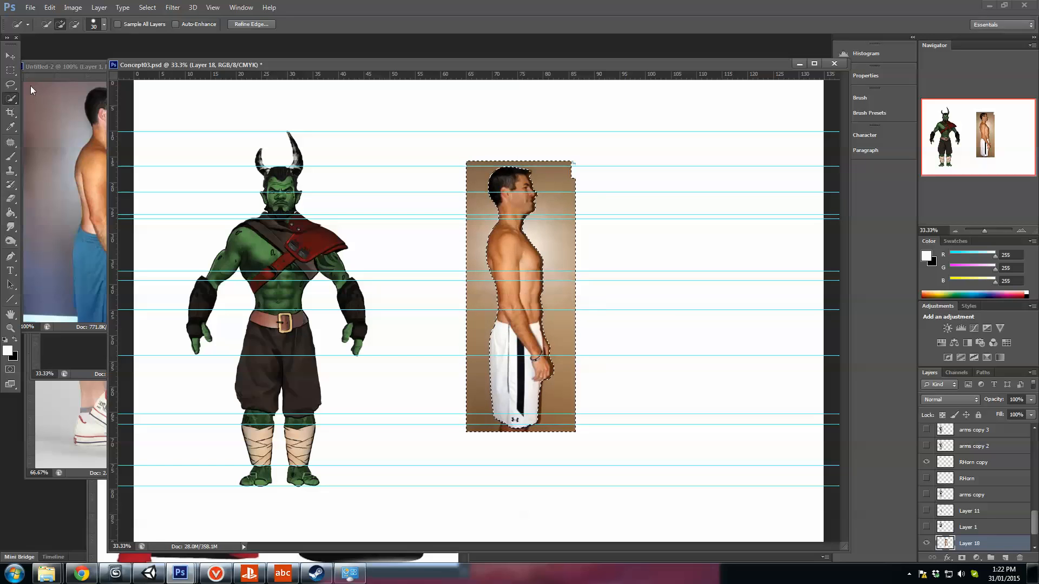
right_click(12, 100)
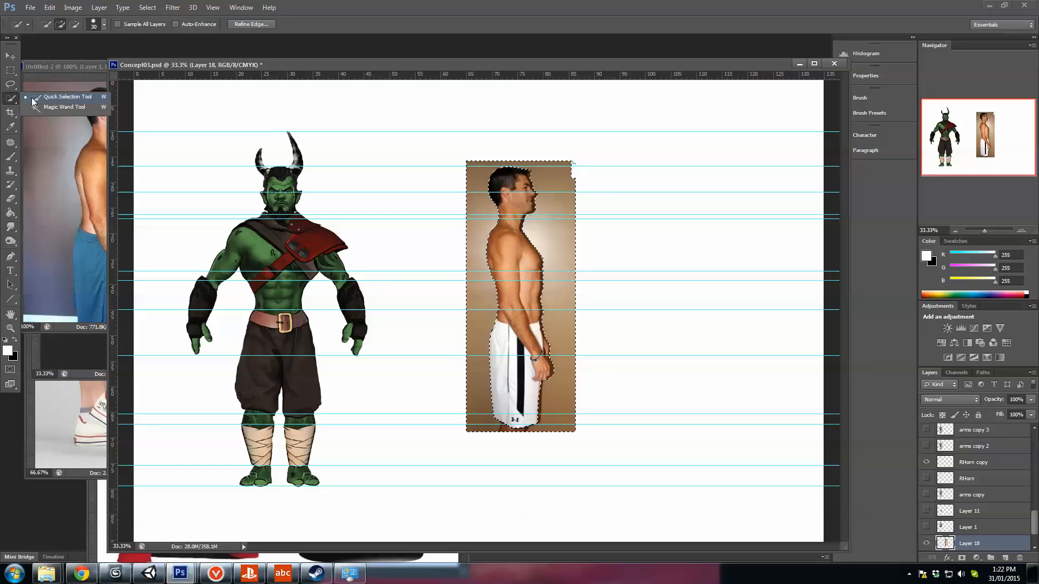
click(34, 97)
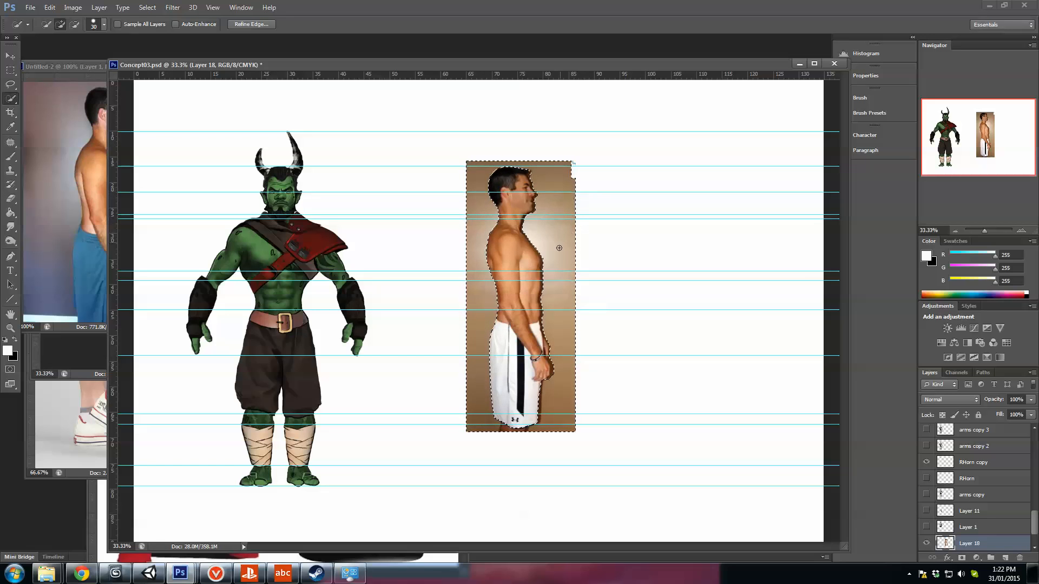
key(Delete)
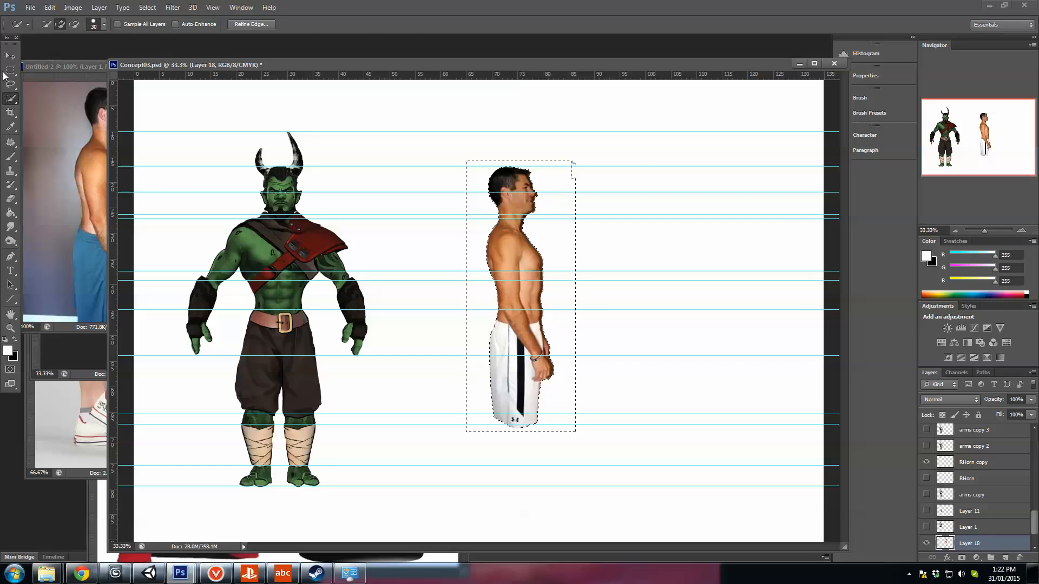
- Delete the leftover background remnants beside the man using rectangular selections, and clear the selection
key(m)
key(ctrl+d)
drag(610, 141, 566, 193)
key(Delete)
mouse_move(635, 111)
mouse_down()
mouse_move(605, 320)
mouse_move(564, 449)
mouse_move(436, 165)
mouse_move(475, 455)
mouse_up()
key(ctrl+d)
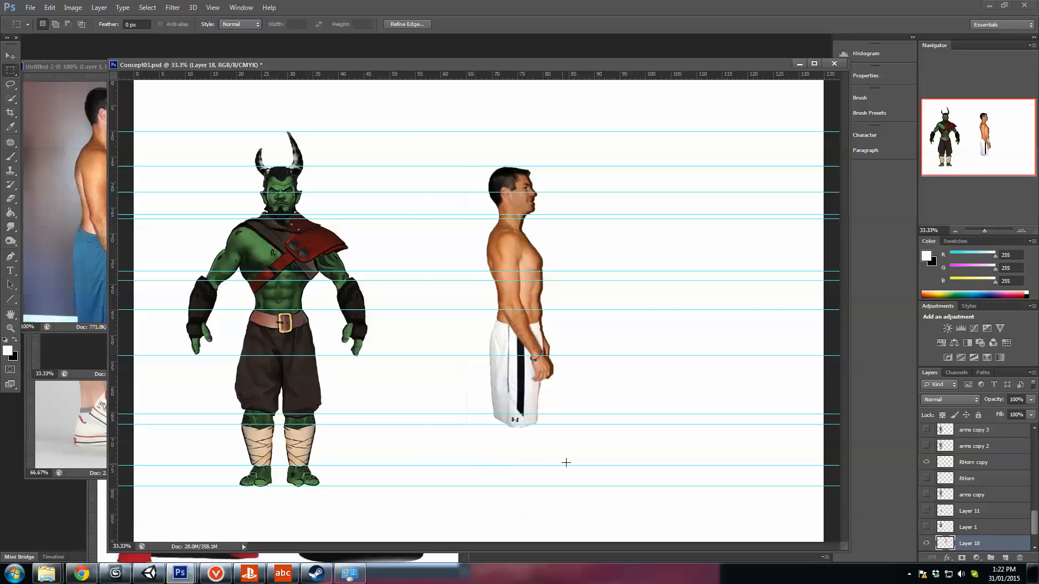
key(ctrl+d)
- Erase the far hand sticking out behind the man's near hand in the side-view photo
click(10, 198)
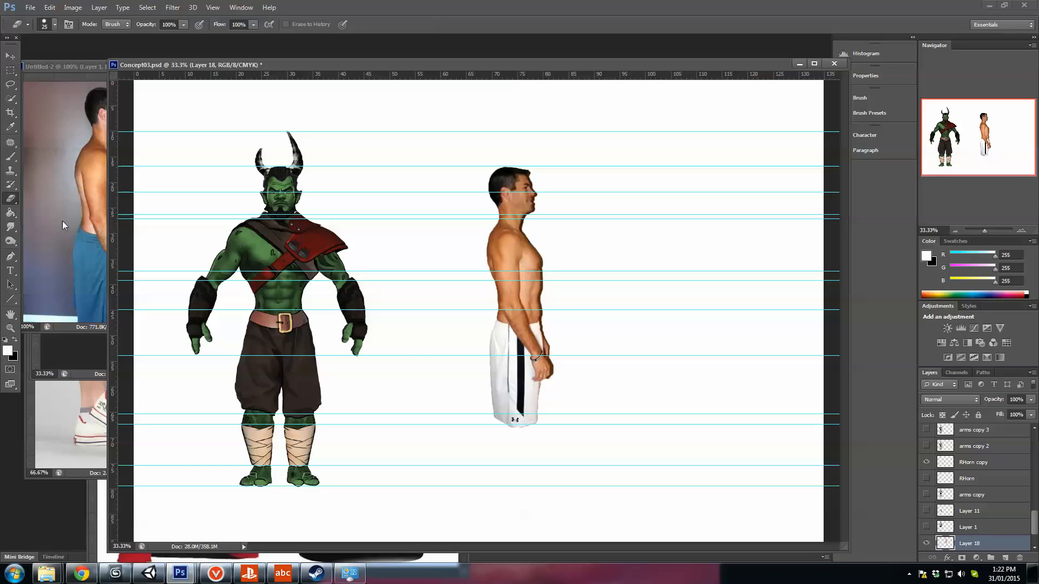
click(1022, 231)
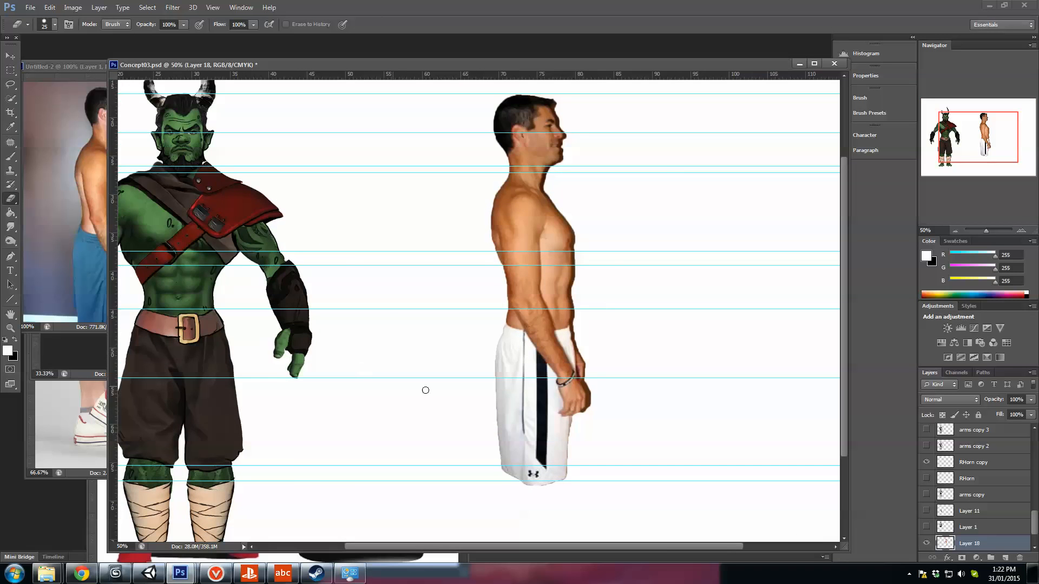
drag(298, 395, 422, 378)
drag(759, 379, 684, 378)
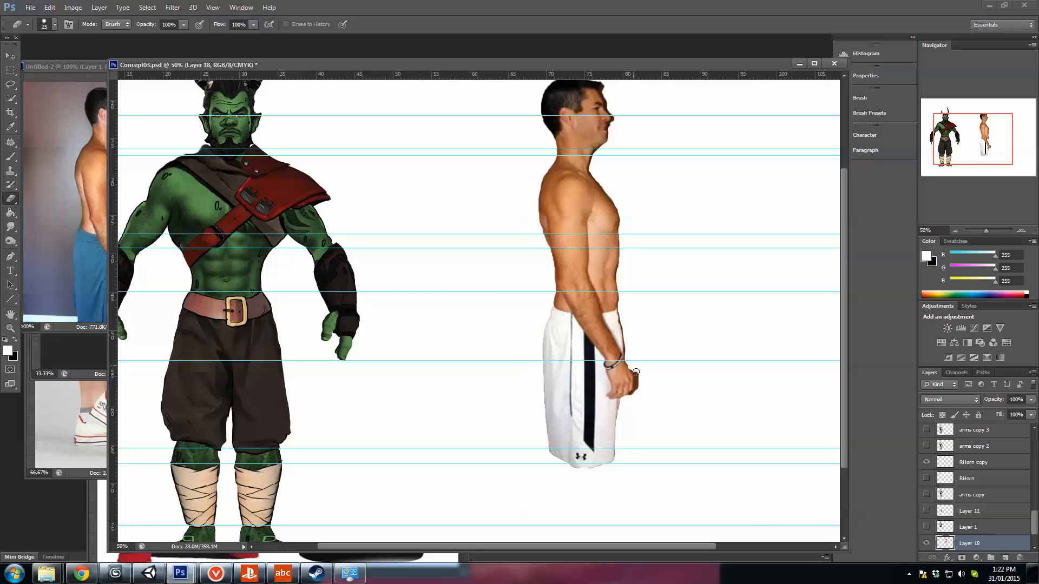
drag(634, 397, 626, 364)
drag(579, 321, 612, 351)
click(955, 230)
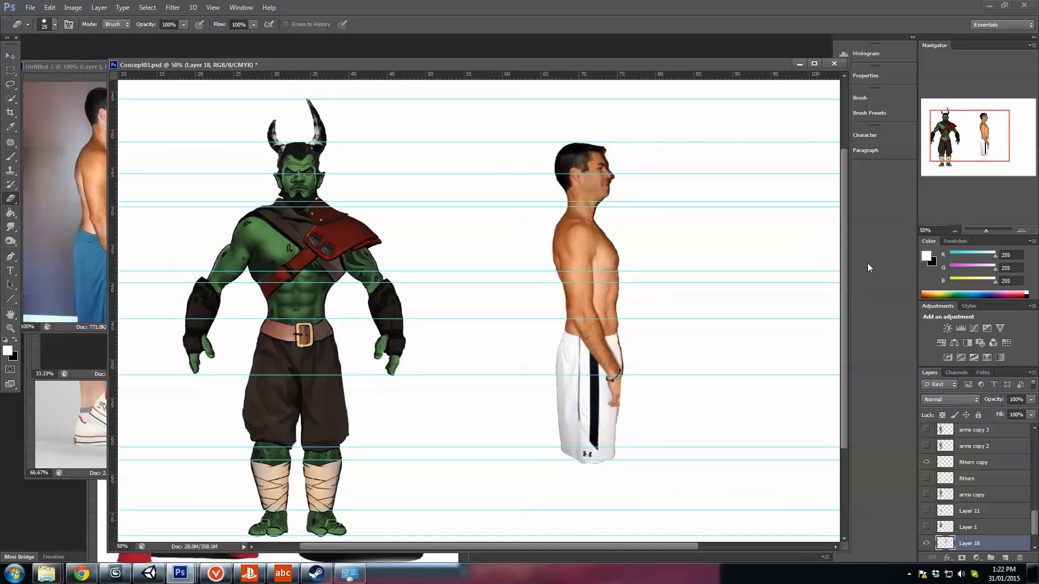
- Close the Untitled-2 reference image of the man without saving it
click(63, 155)
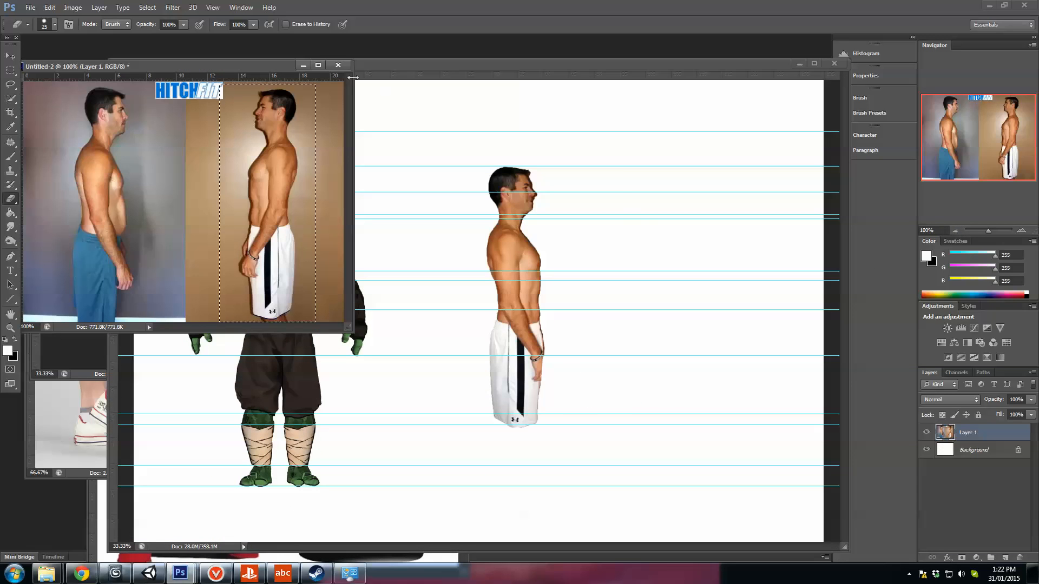
click(339, 64)
click(521, 215)
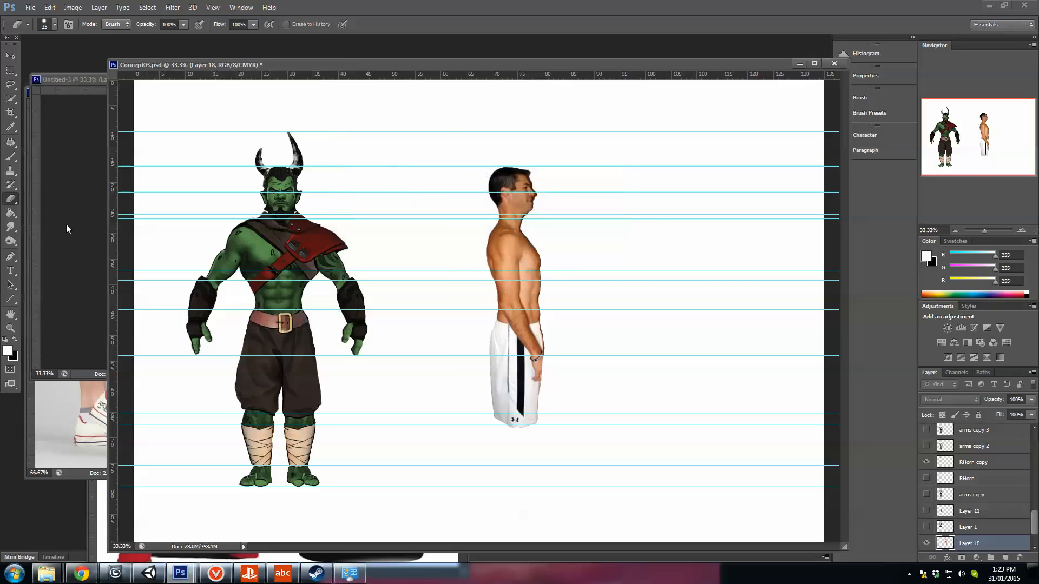
- Copy the black-and-white leg photo from Untitled-3 into Concept03.psd
click(64, 220)
click(11, 58)
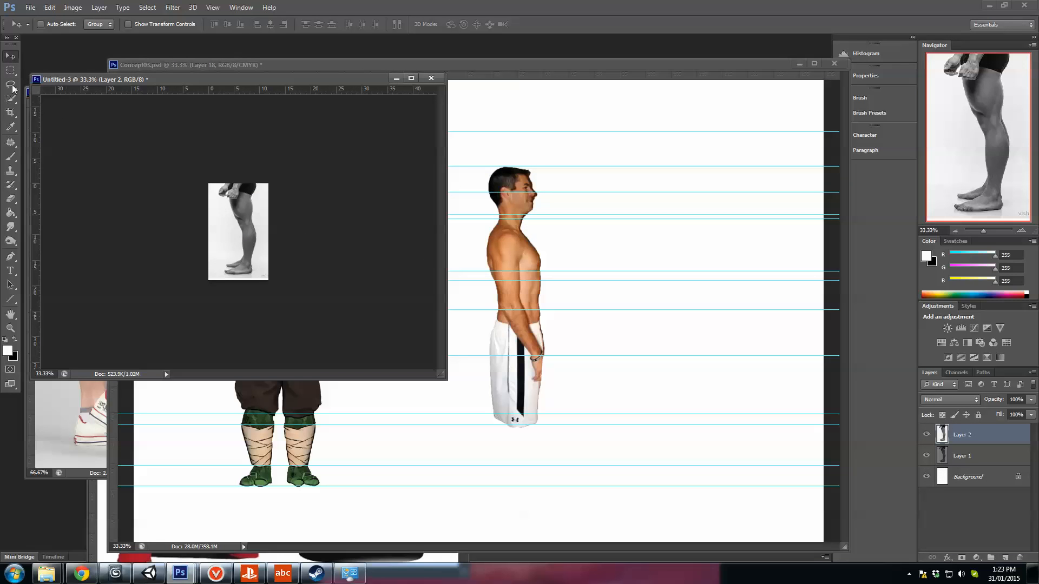
drag(245, 237, 486, 317)
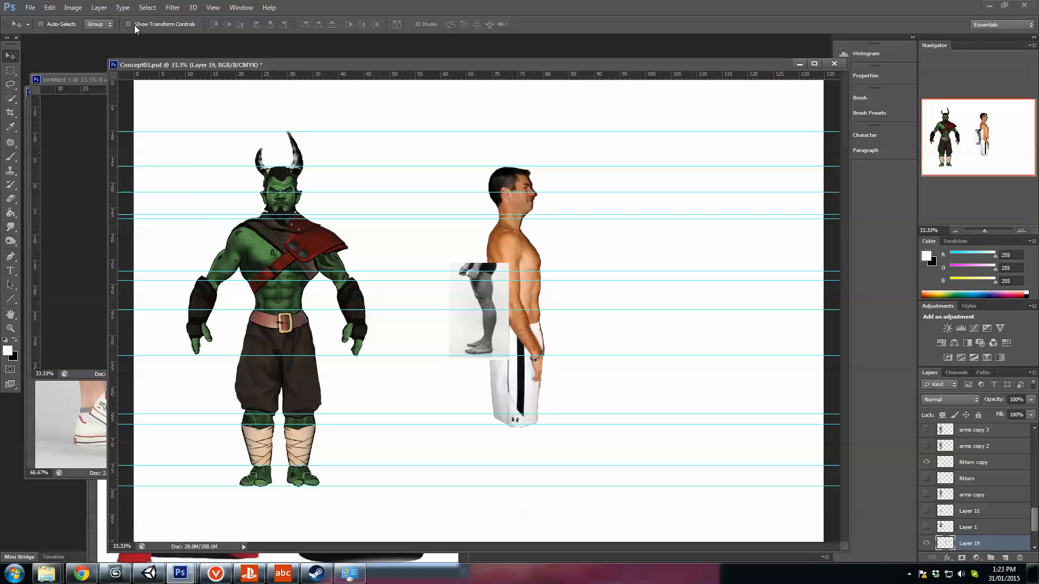
- Flip the leg photo horizontally and move it into the empty space between the character and the man
click(49, 7)
mouse_move(98, 223)
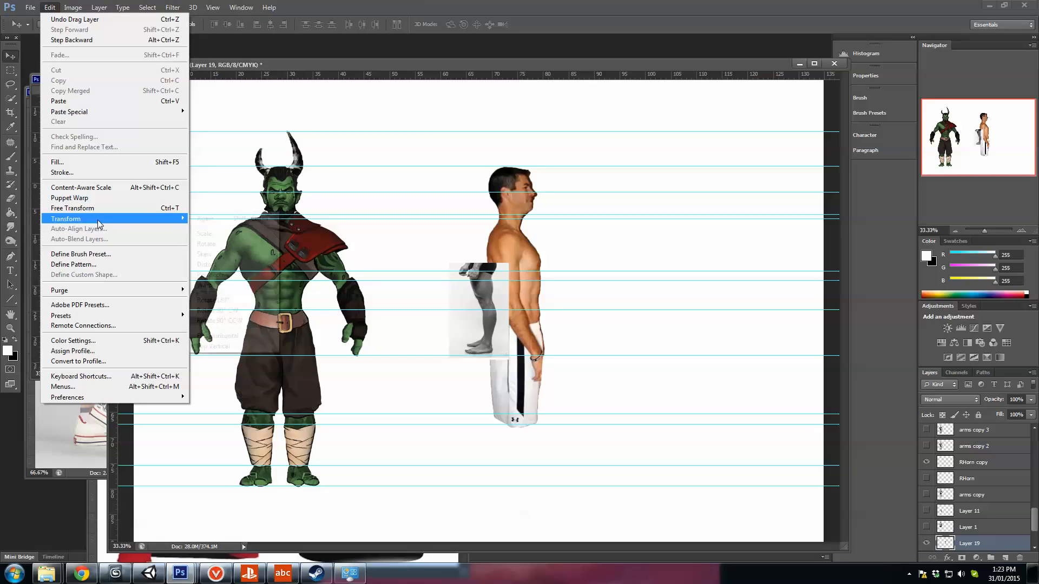
click(254, 336)
mouse_move(470, 303)
mouse_down()
mouse_move(413, 213)
mouse_move(452, 269)
mouse_up()
- Remove the light background around the legs with the Quick Selection tool and clear the selection
click(10, 98)
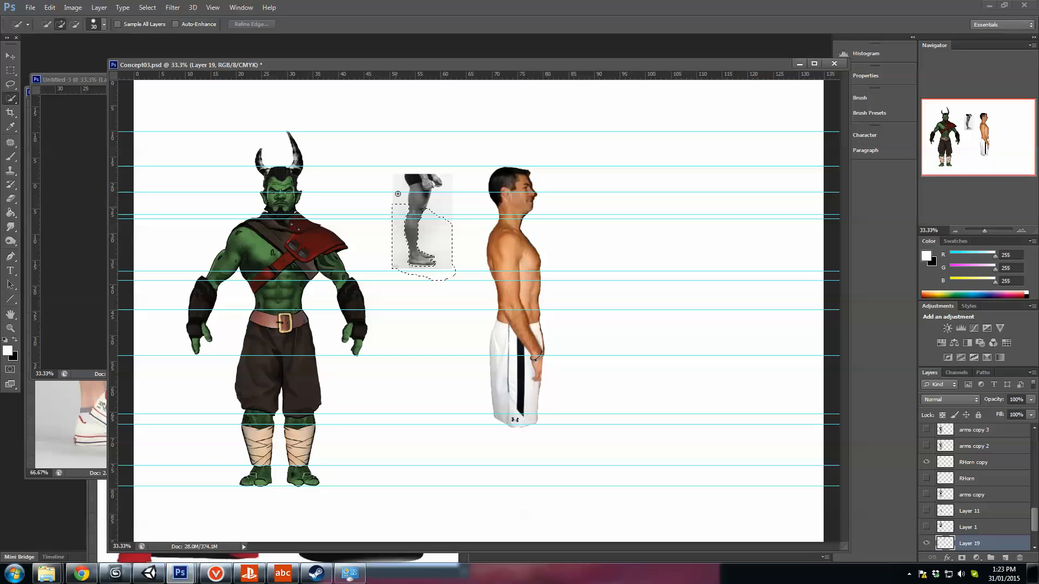
drag(398, 186, 395, 251)
key(Delete)
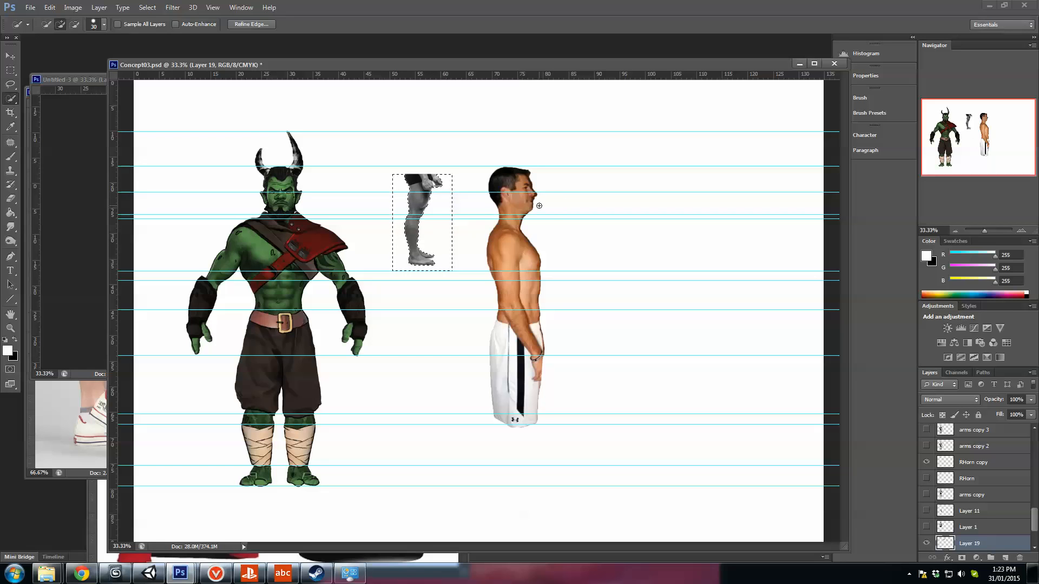
key(ctrl+d)
- Scale the legs to about 178% against the character's guides and place them under the man's torso, feet on the lowest guide
click(12, 56)
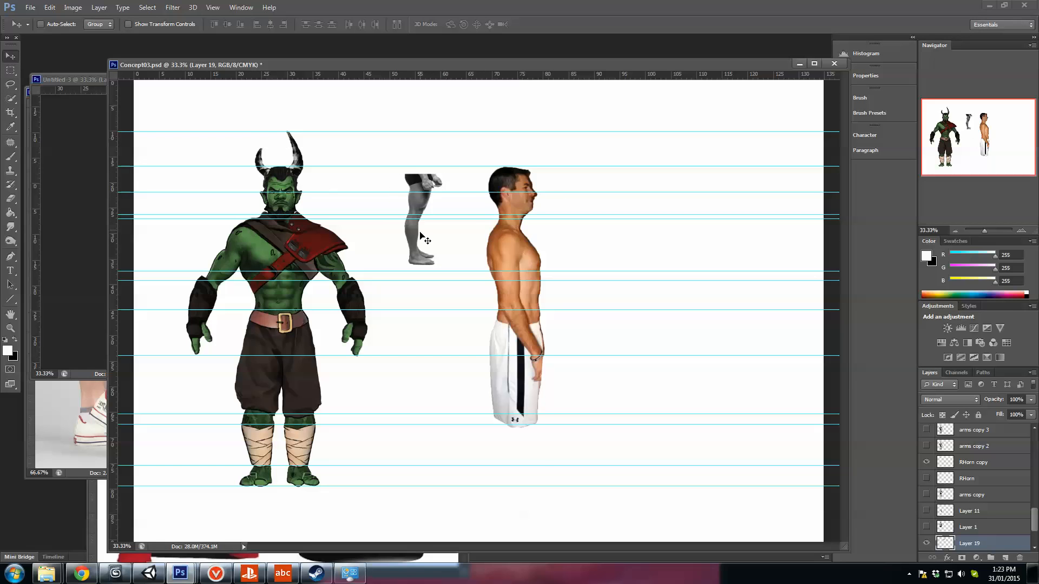
drag(421, 208, 356, 424)
key(ctrl+t)
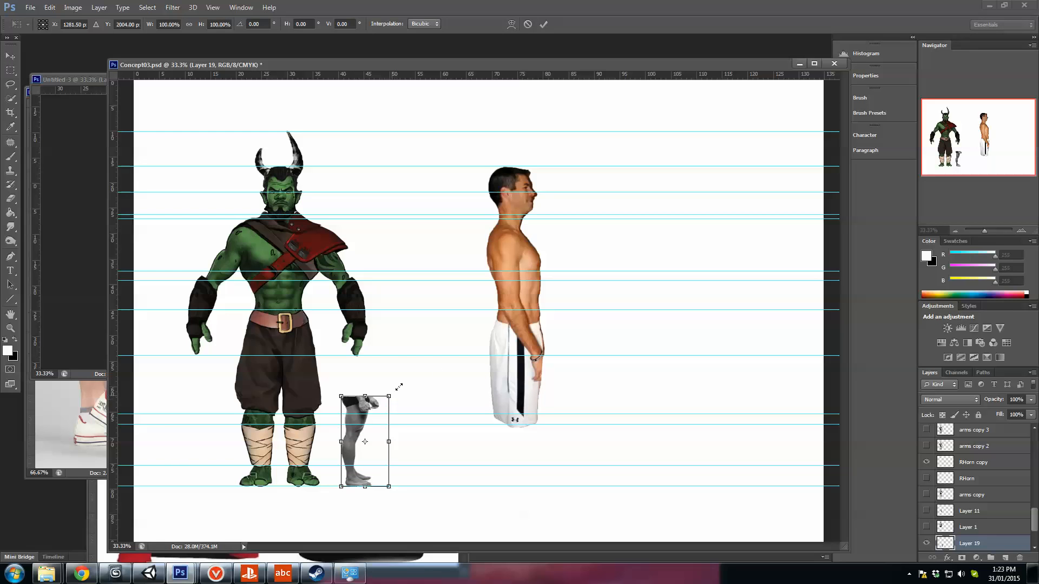
drag(399, 387, 451, 352)
drag(358, 377, 334, 377)
drag(393, 342, 414, 333)
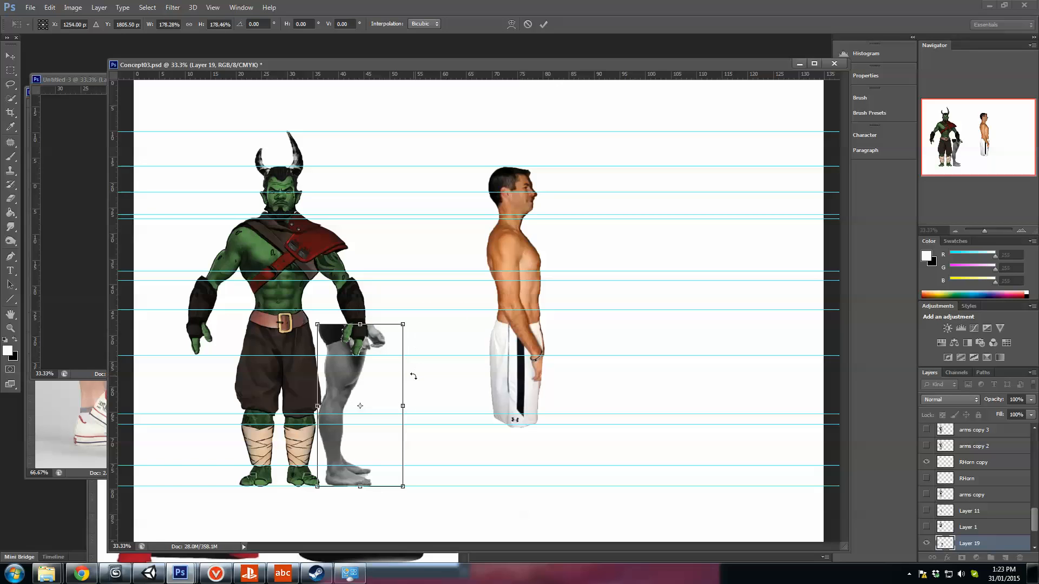
key(Return)
mouse_move(371, 378)
mouse_down()
mouse_move(537, 388)
mouse_move(524, 388)
mouse_move(515, 420)
mouse_up()
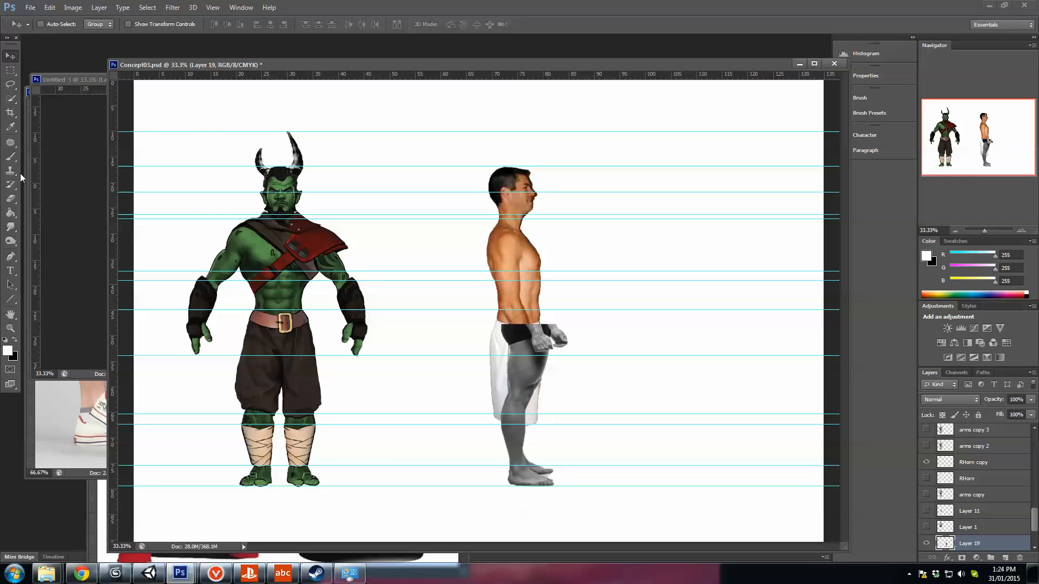
- Erase the hands, dark shorts and upper thighs from the leg photo with a 300 px eraser
key(l)
click(11, 198)
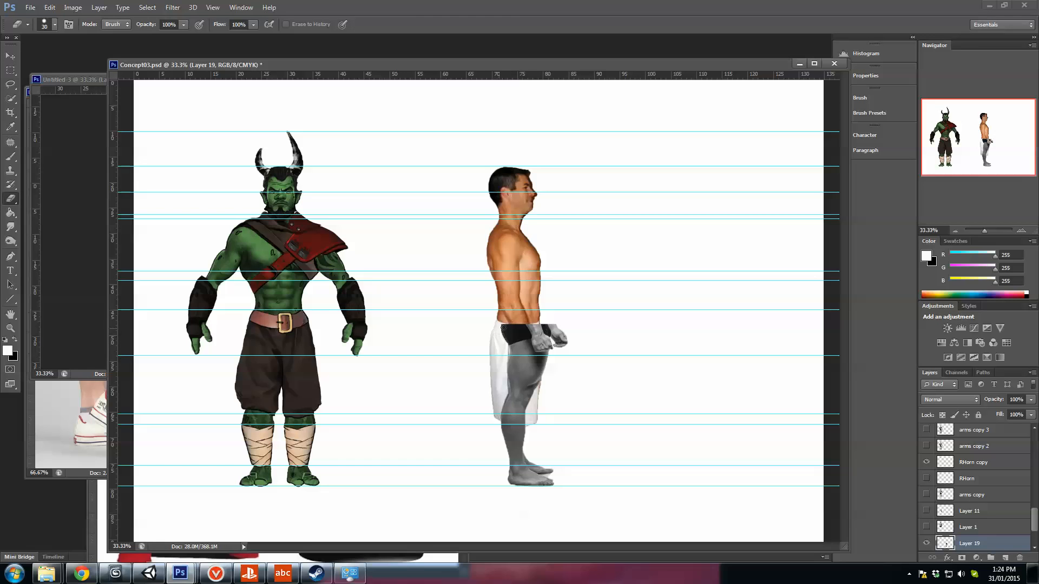
key(bracketright)
key(bracketright)
key(bracketright)
mouse_move(520, 335)
mouse_down()
mouse_move(561, 352)
mouse_move(552, 375)
mouse_move(555, 365)
mouse_up()
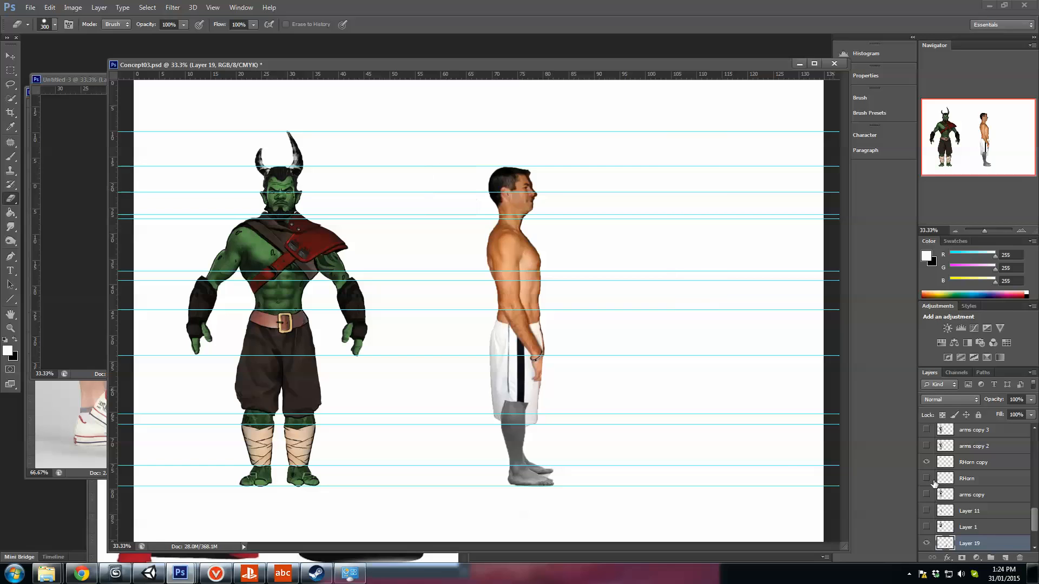
- Add a layer mask to Layer 19, save the document, and apply the mask to the layer
click(961, 558)
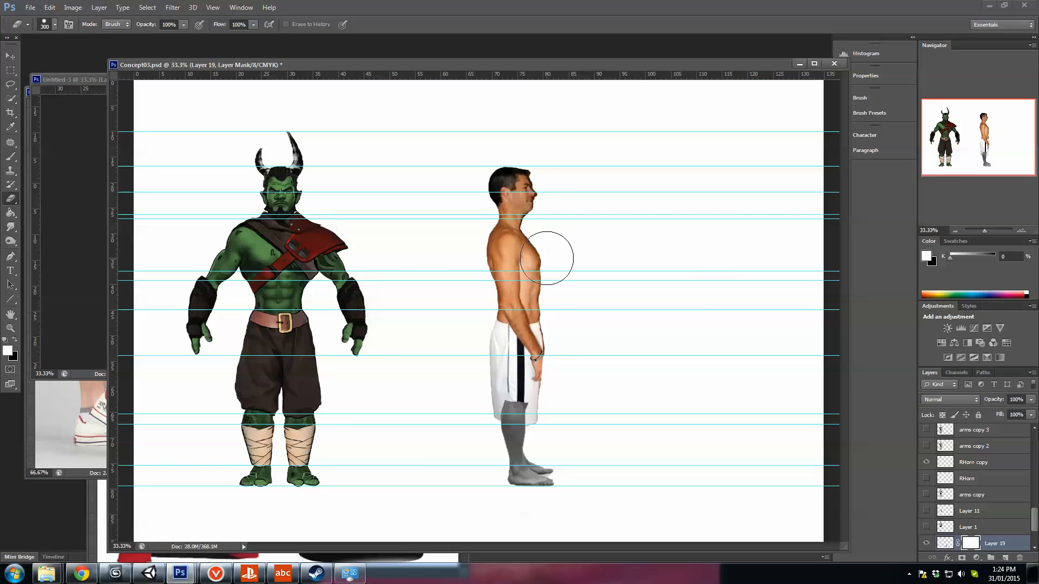
key(ctrl+s)
right_click(971, 543)
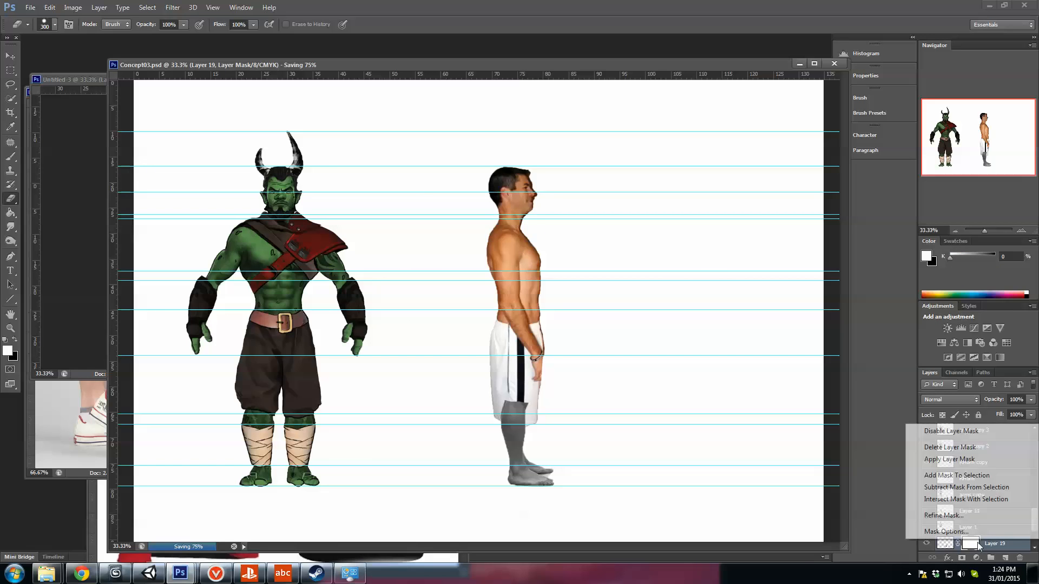
click(939, 460)
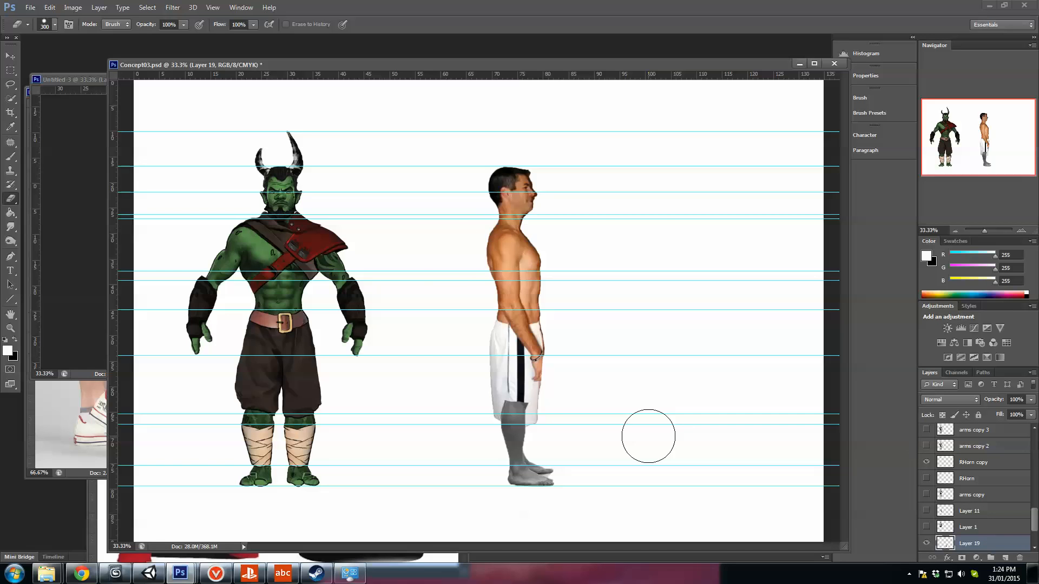
- Erase the part of the leg overlapping the shorts' hem and dab at the rear foot with a smaller eraser
mouse_move(526, 396)
mouse_down()
mouse_move(512, 419)
mouse_move(609, 445)
mouse_up()
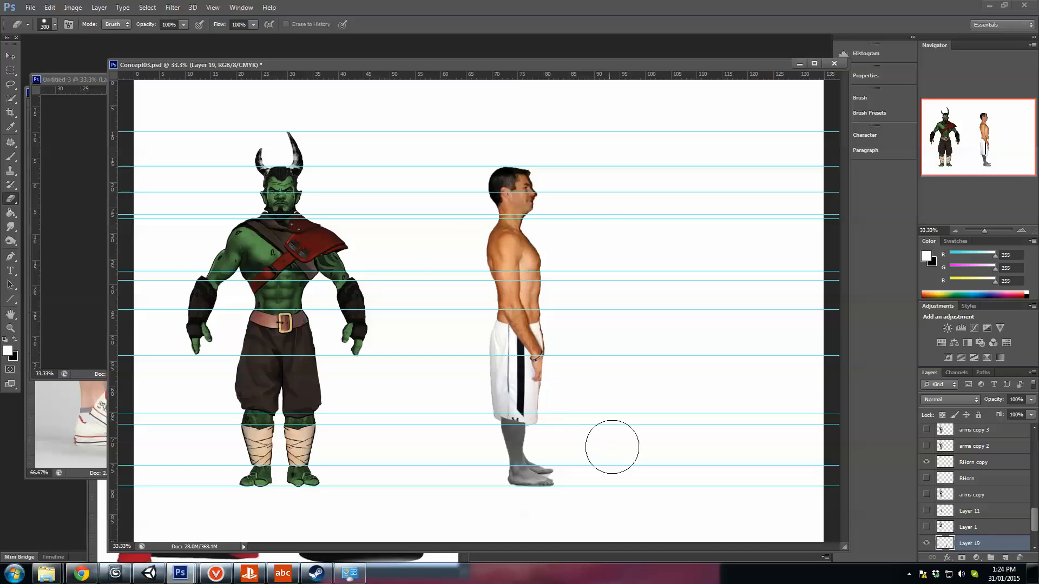
key(bracketleft)
key(bracketleft)
key(bracketleft)
key(bracketleft)
key(bracketleft)
key(bracketleft)
key(bracketleft)
click(550, 467)
- Switch to full-screen view and erase the rear foot behind the front one with a 40 px eraser
key(f)
click(1022, 239)
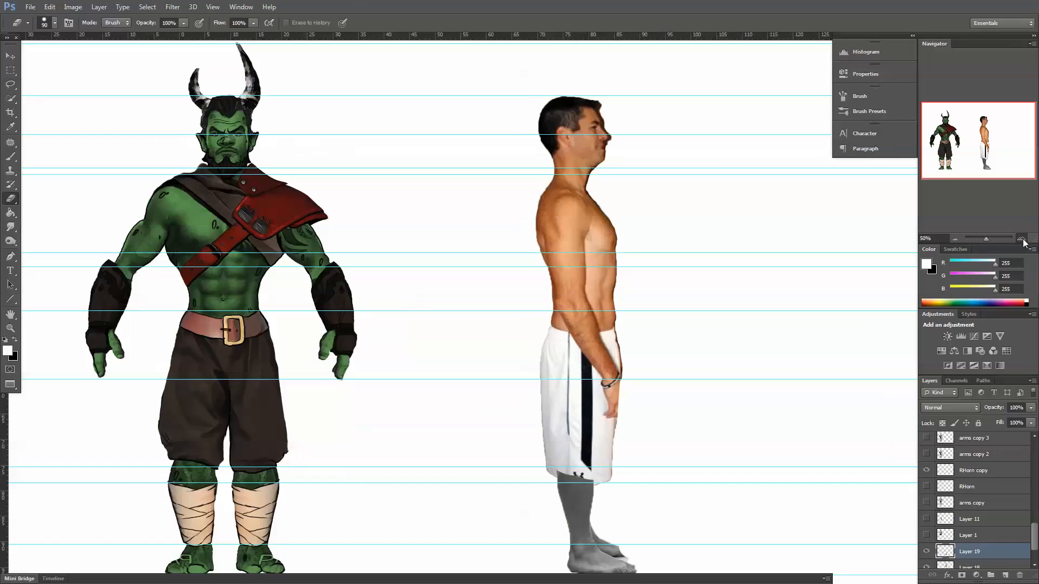
click(1022, 239)
drag(647, 463, 584, 278)
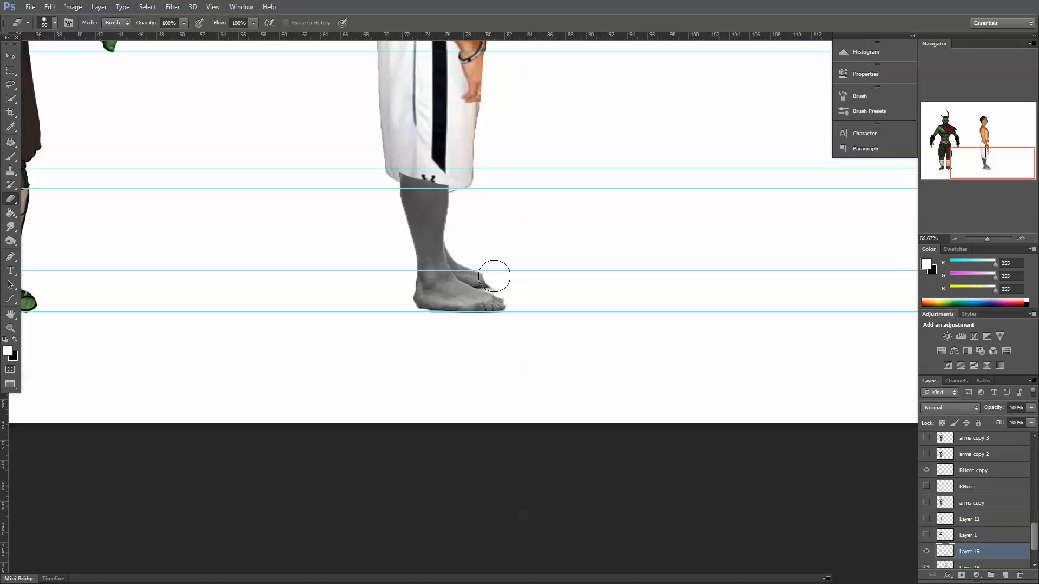
key(bracketleft)
key(bracketleft)
key(bracketleft)
key(bracketleft)
key(bracketleft)
mouse_move(495, 287)
mouse_down()
mouse_move(466, 274)
mouse_move(453, 252)
mouse_move(461, 268)
mouse_move(471, 260)
mouse_up()
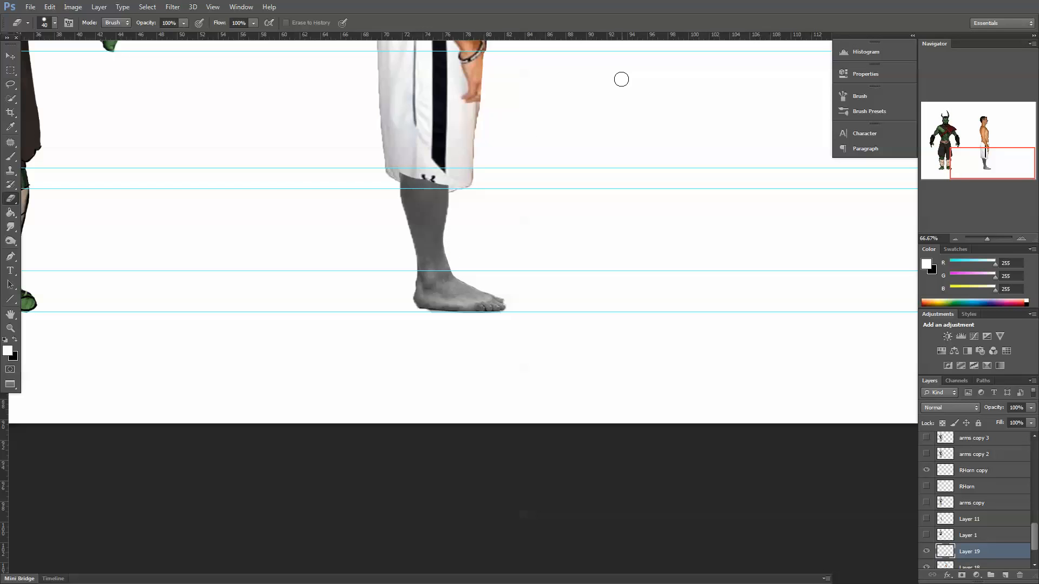
click(957, 239)
click(958, 239)
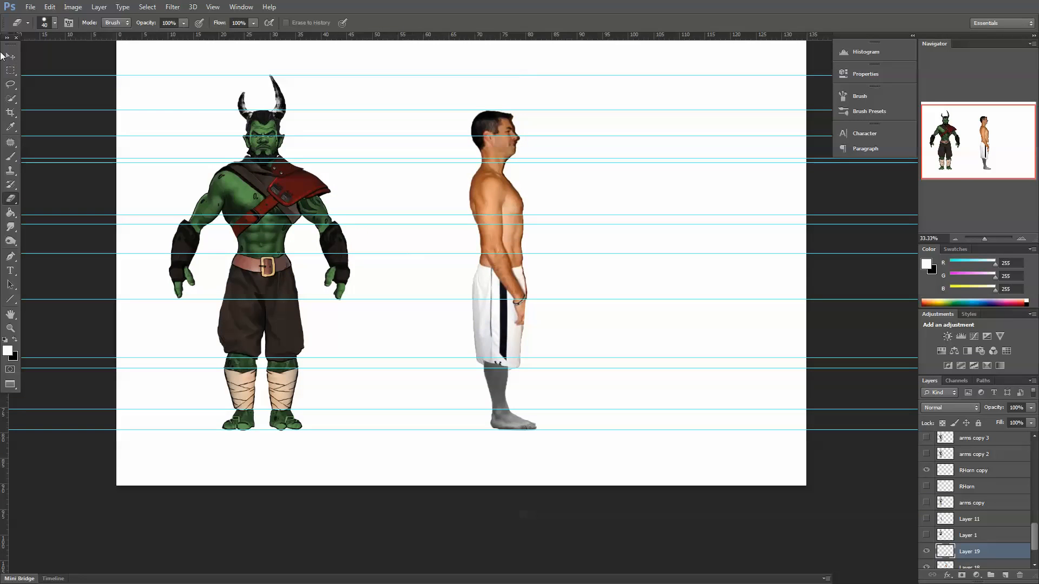
- Try shifting the lower leg slightly back to line it up under the man's shorts
click(10, 55)
drag(494, 373, 501, 407)
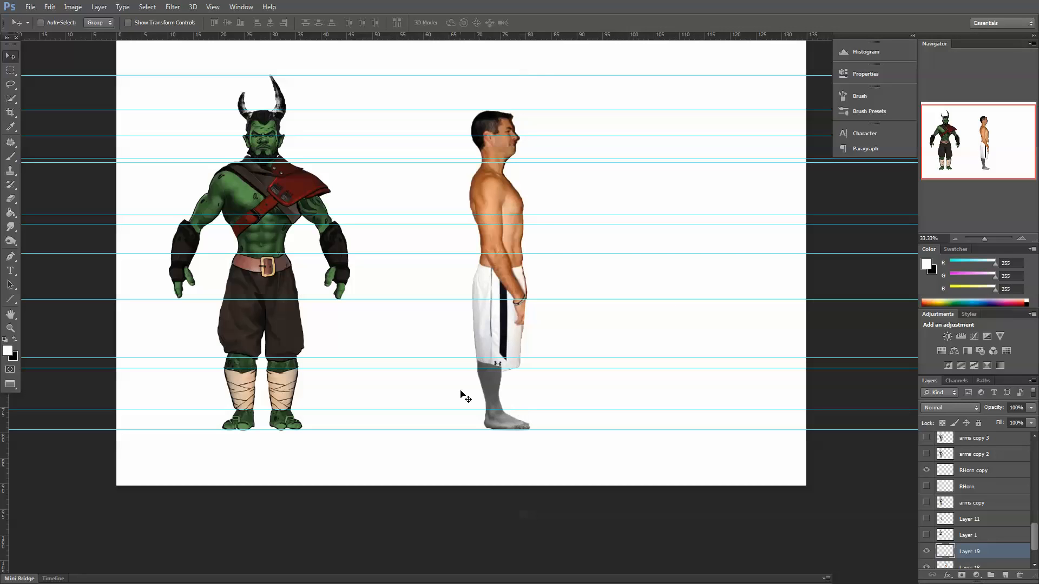
drag(489, 392, 492, 393)
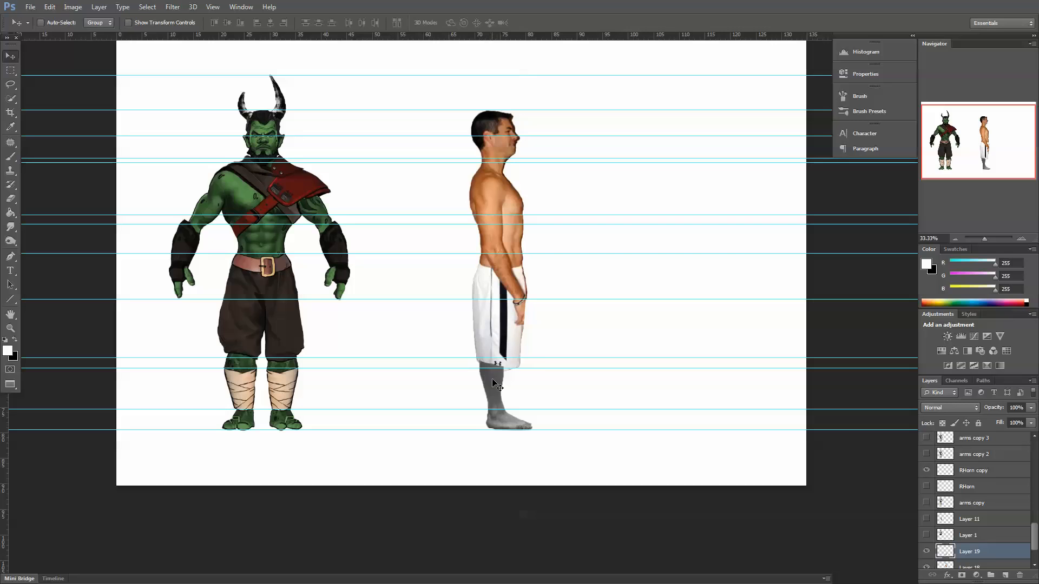
drag(497, 387, 502, 386)
- Undo the lower leg's repositioning and the erasing of the rear foot and the shorts overlap
key(ctrl+alt+z)
key(ctrl+alt+z)
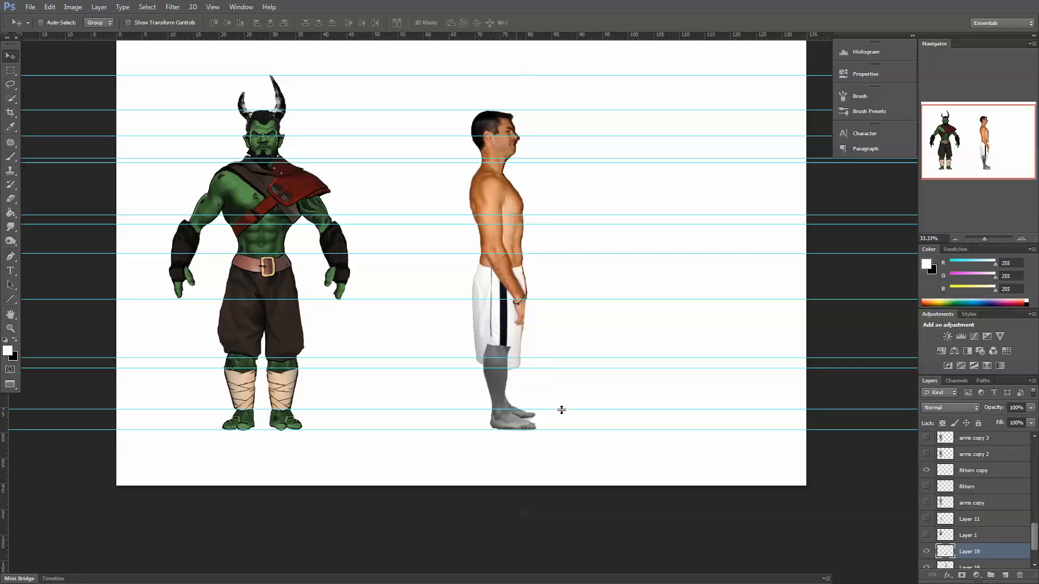
- Erase the rear foot behind the front one on the grey leg layer with a 40 px eraser
click(11, 157)
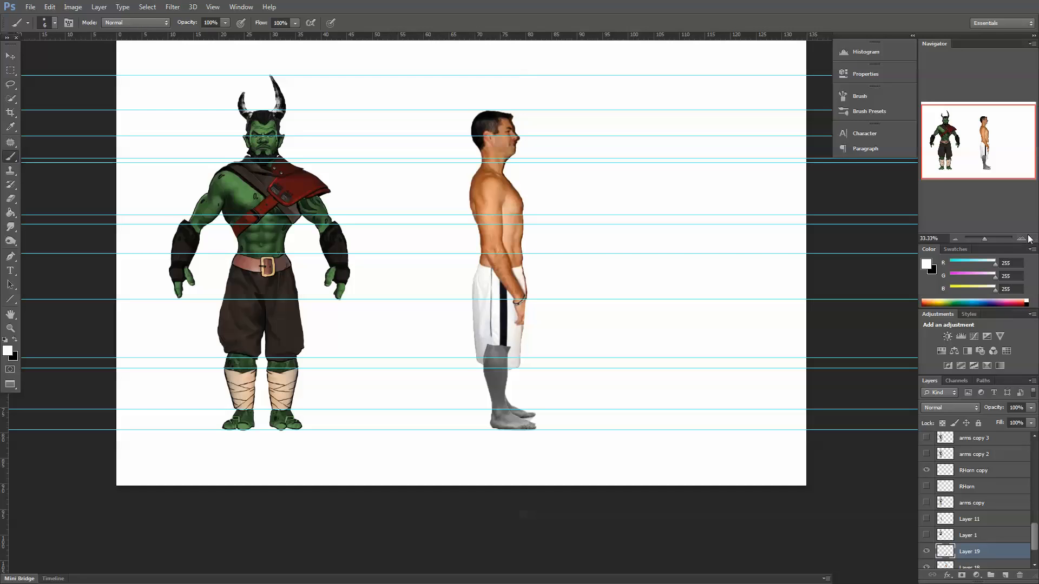
scroll(546, 403, up, 2)
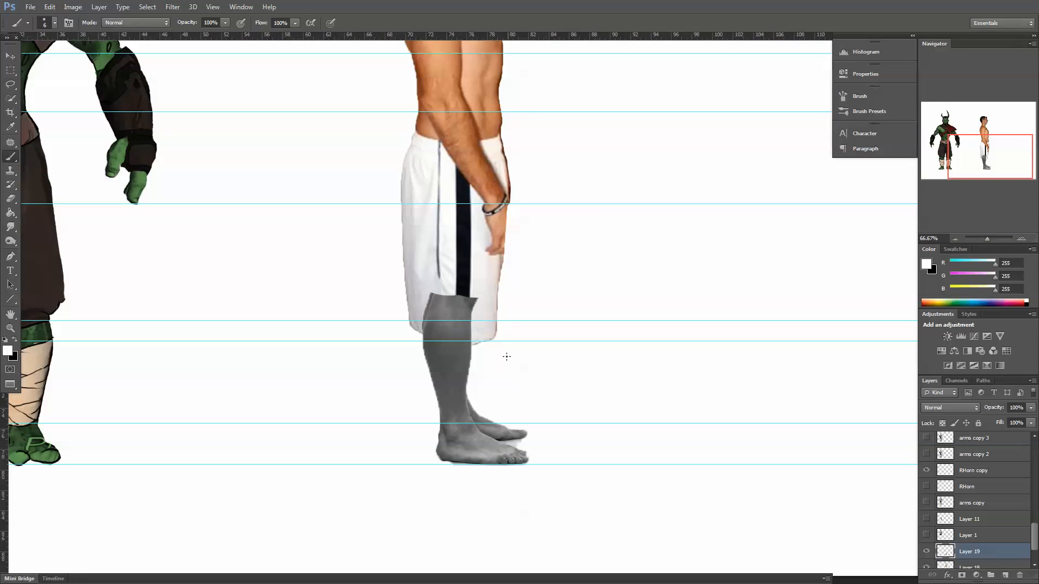
click(10, 198)
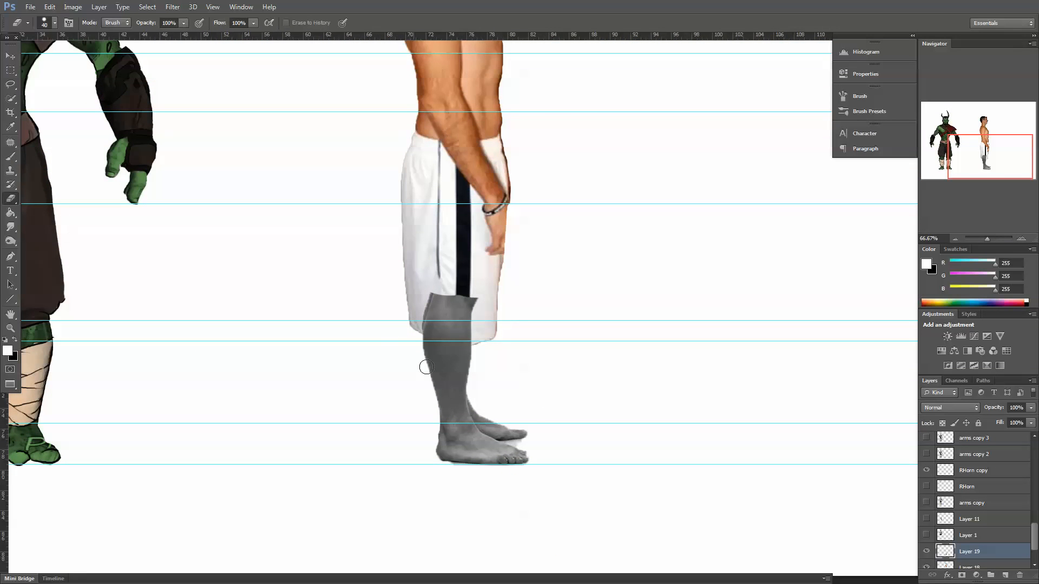
mouse_move(512, 432)
mouse_down()
mouse_move(479, 415)
mouse_move(470, 395)
mouse_move(492, 429)
mouse_move(522, 438)
mouse_move(502, 434)
mouse_up()
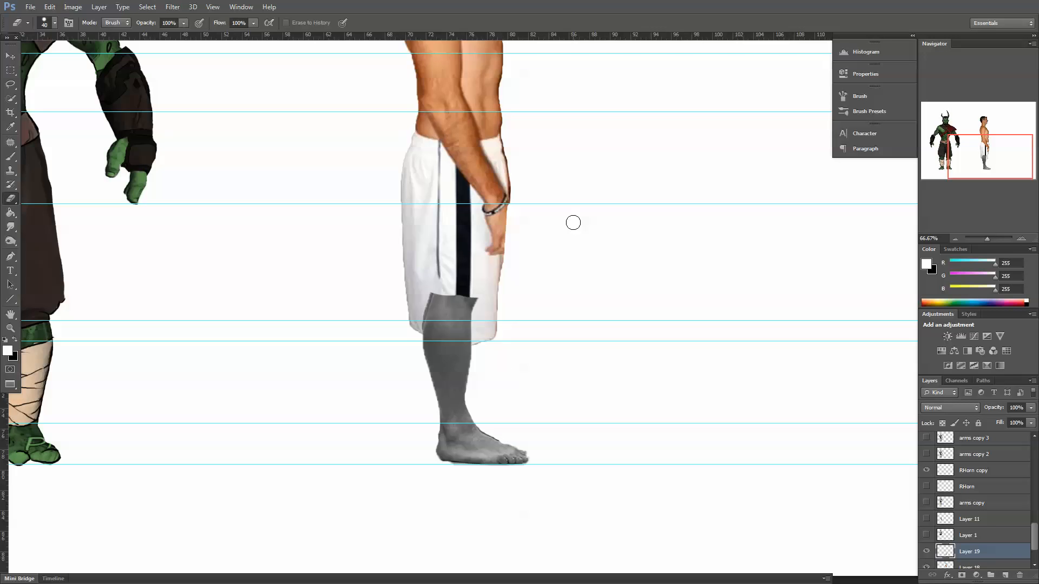
click(956, 239)
click(956, 240)
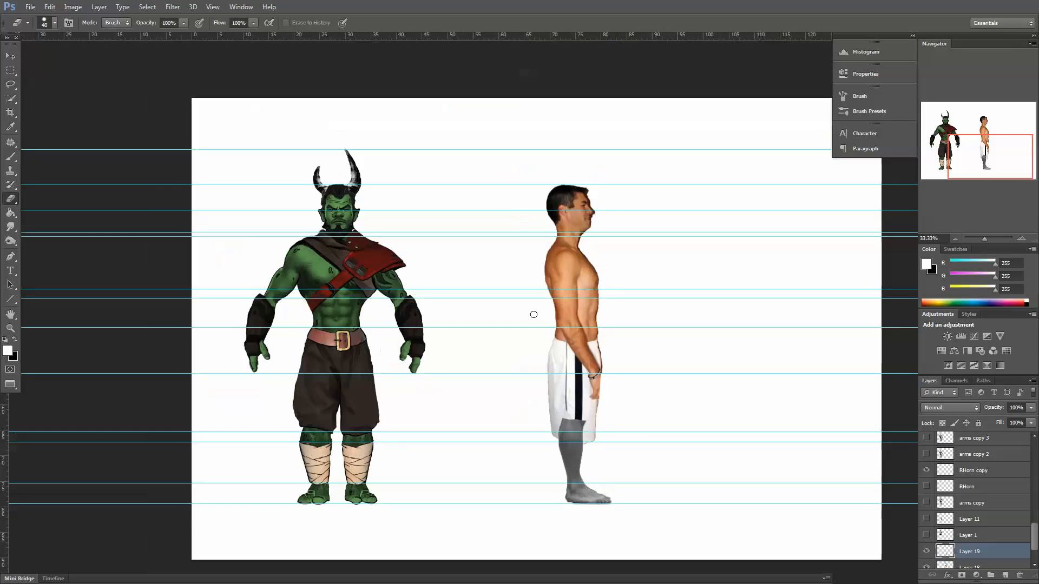
drag(665, 470, 588, 379)
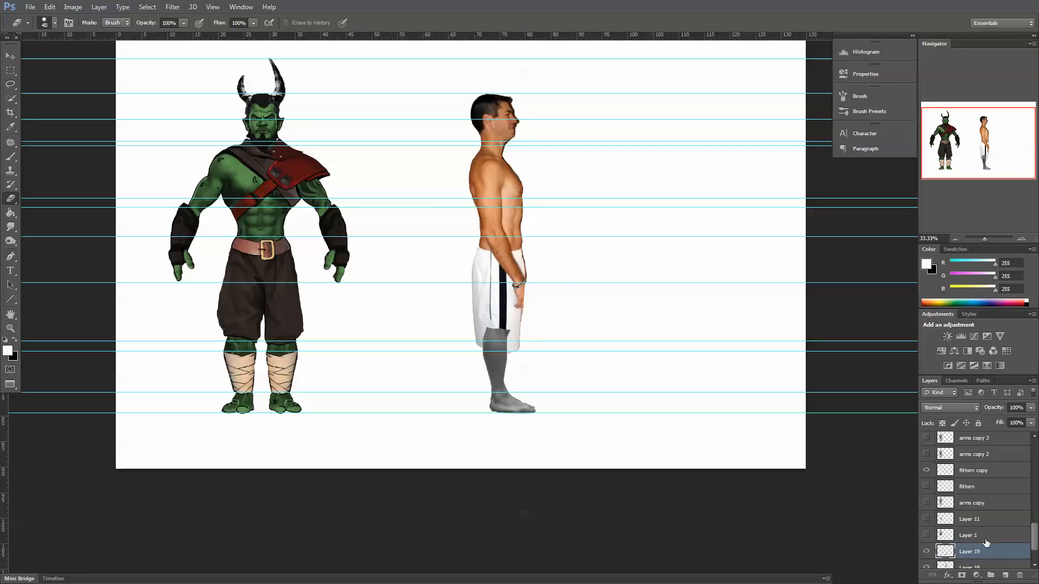
- Check the leg layer's visibility and erase the lower hem of the man's white shorts on Layer 18 up to the guide
scroll(993, 539, down, 2)
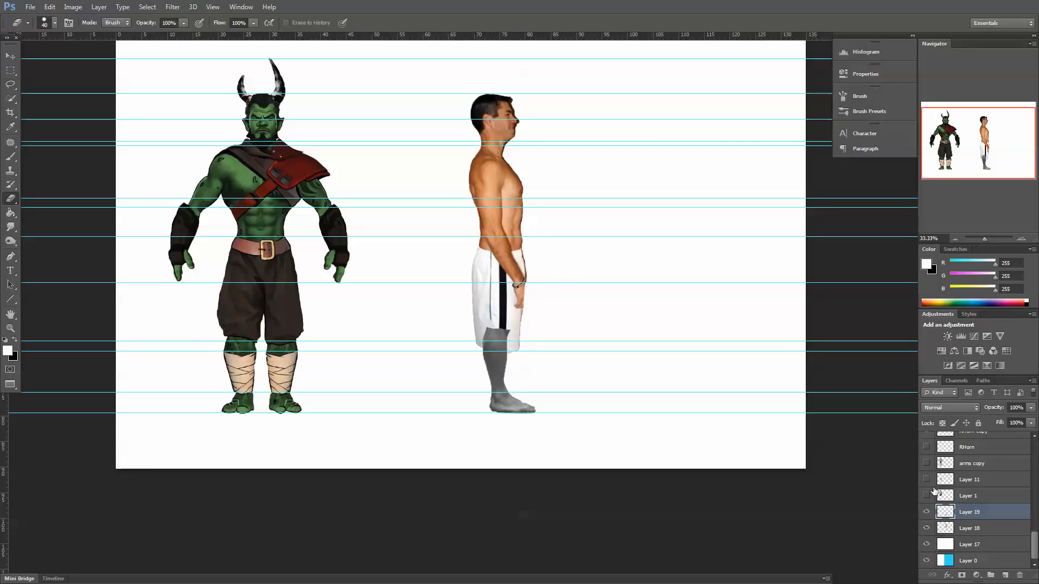
click(926, 512)
click(926, 512)
scroll(944, 528, up, 1)
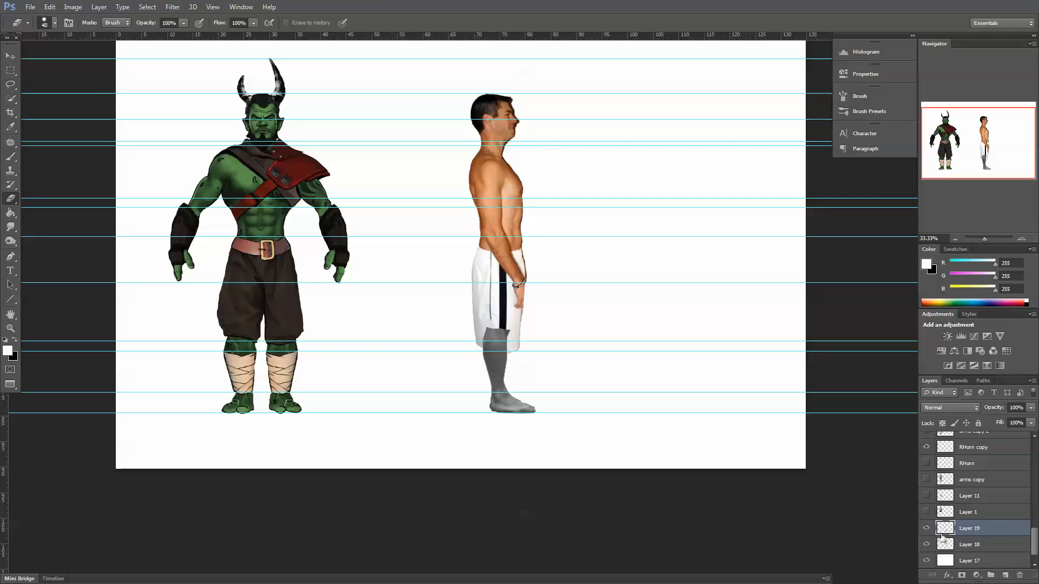
click(10, 56)
ctrl+click(488, 283)
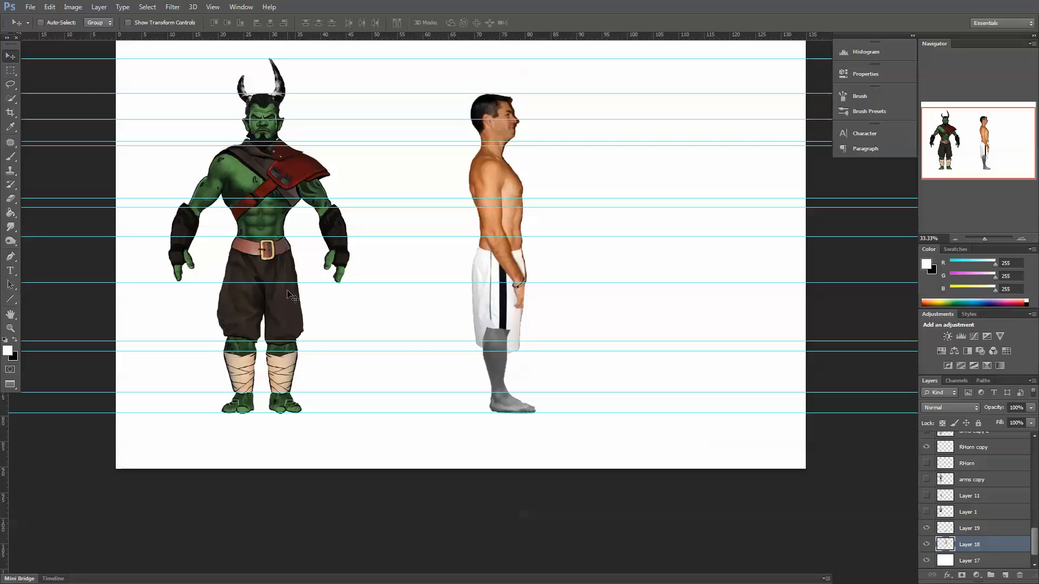
click(12, 197)
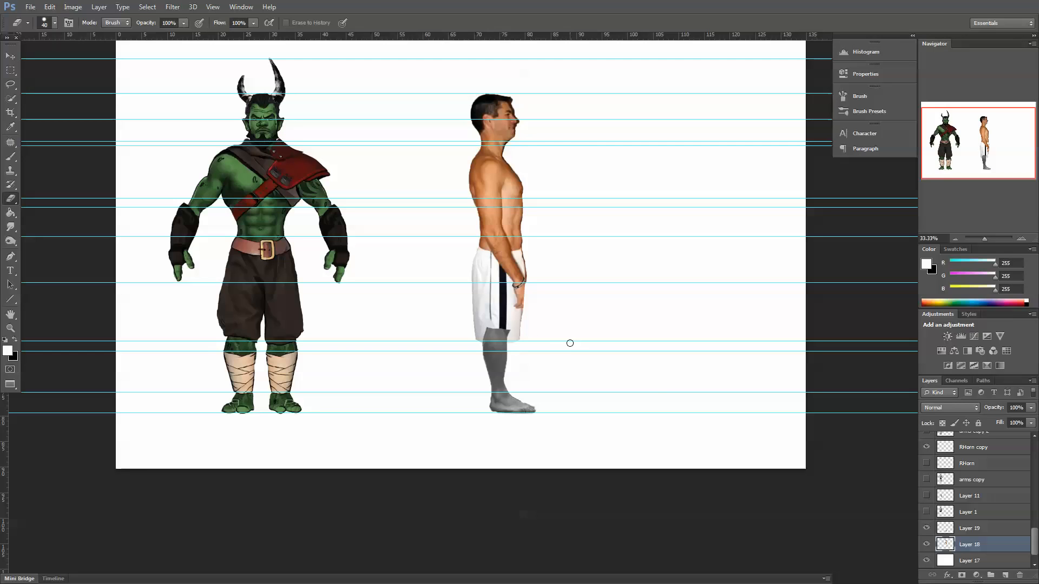
- Erase the top of the grey leg on Layer 19 where it overlaps the white shorts
click(963, 530)
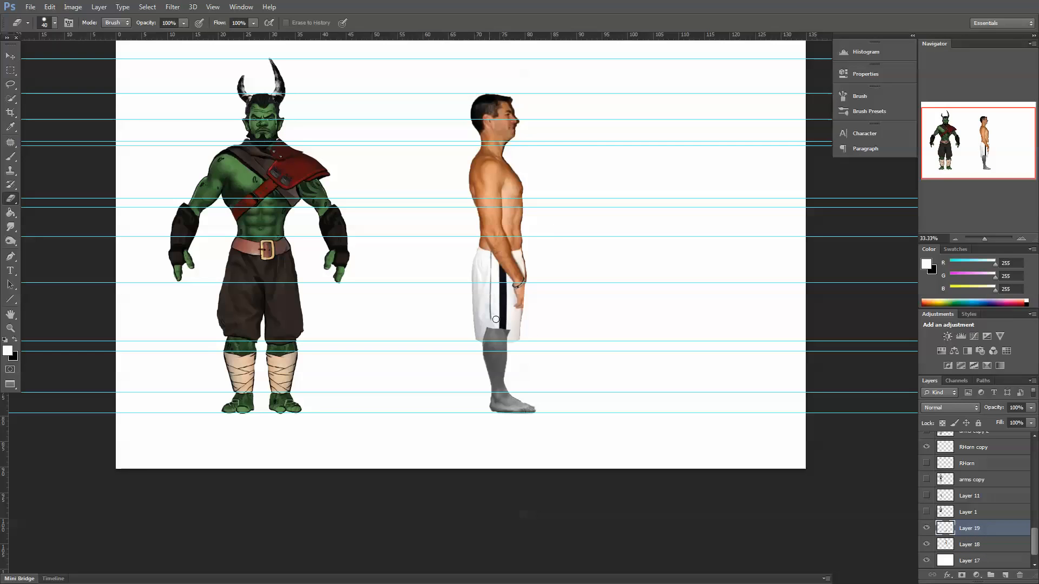
drag(491, 335, 494, 331)
mouse_move(510, 336)
mouse_down()
mouse_move(486, 338)
mouse_move(504, 331)
mouse_up()
- Group all the front-view character layers from Layer 1 up to Layer 16 and name the group "front"
click(968, 513)
scroll(999, 487, up, 10)
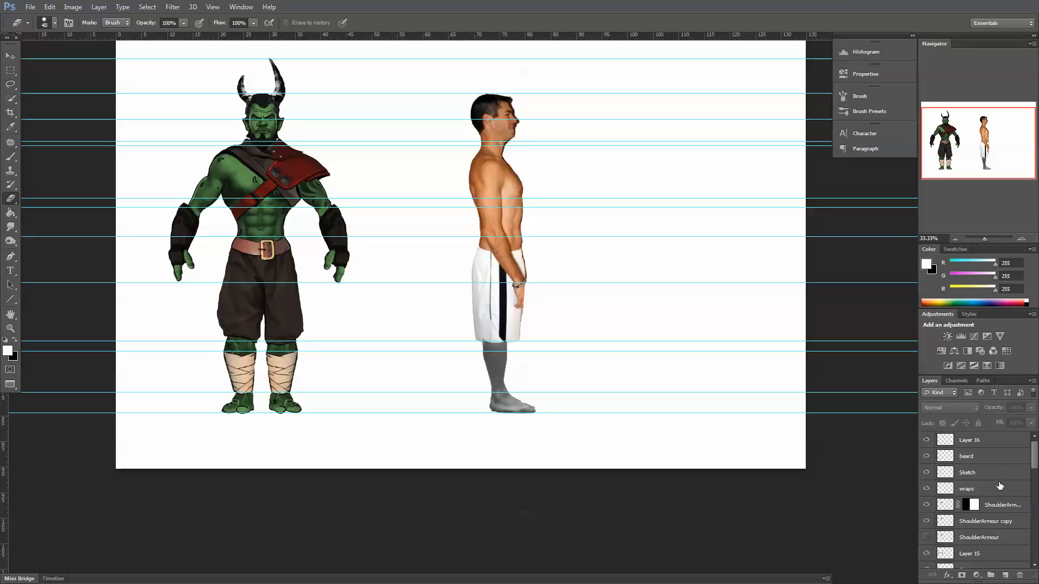
shift+click(995, 444)
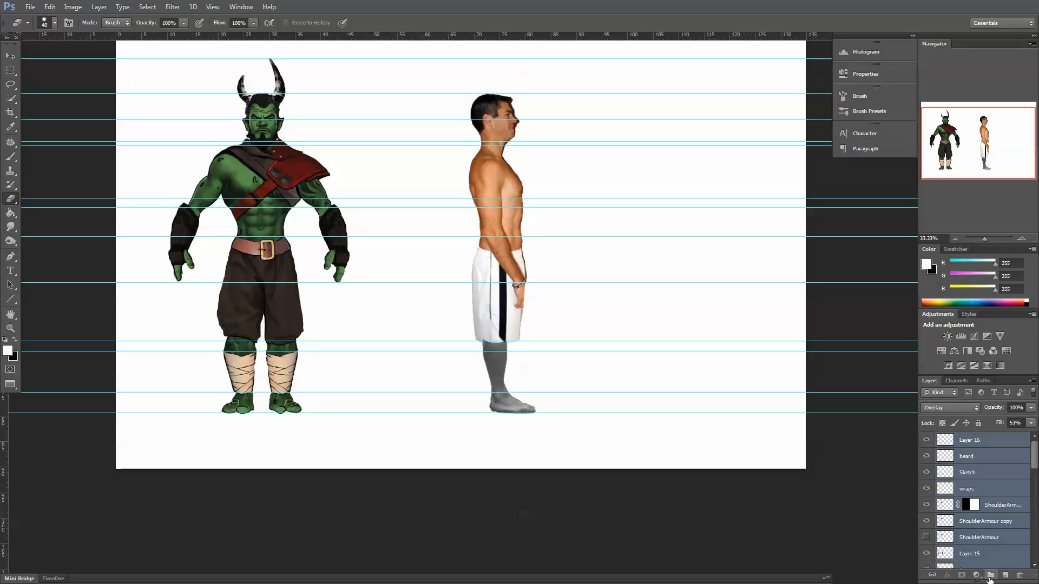
click(990, 576)
double_click(968, 439)
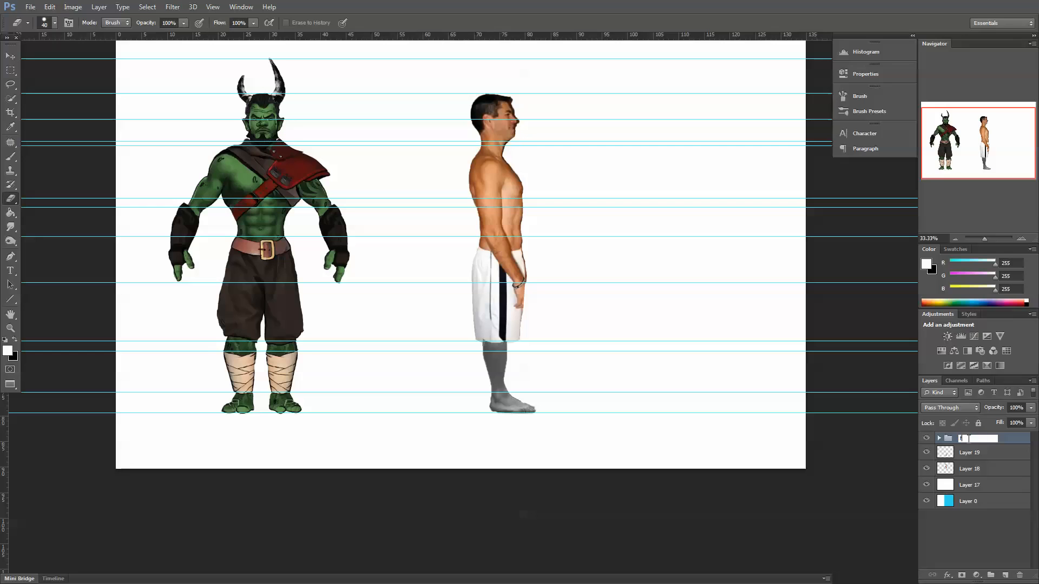
text(front)
key(Return)
- Rename Layer 19 as "leg" and Layer 18 as "body"
double_click(967, 453)
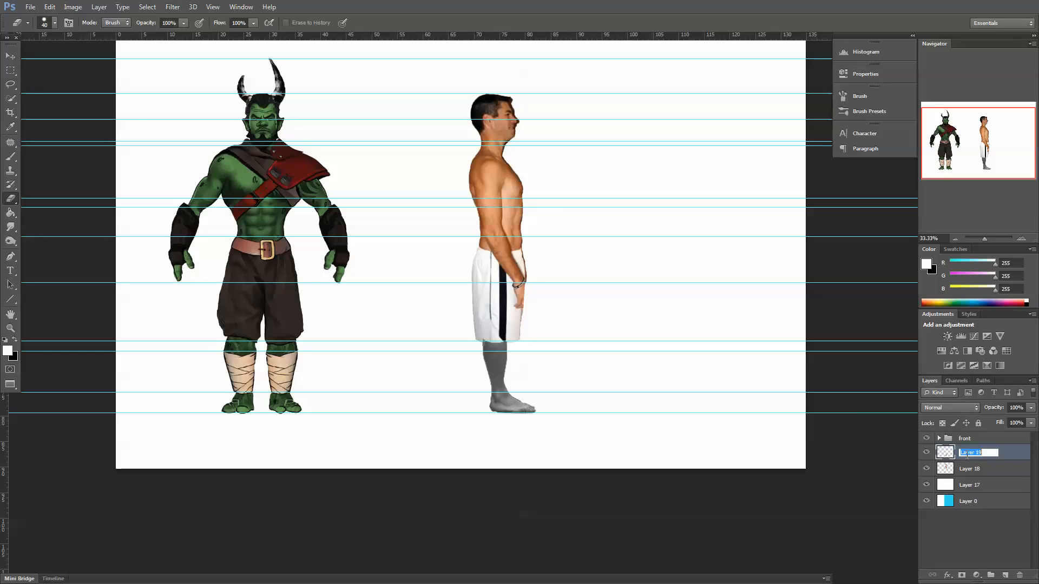
key(BackSpace)
key(Return)
double_click(966, 474)
key(BackSpace)
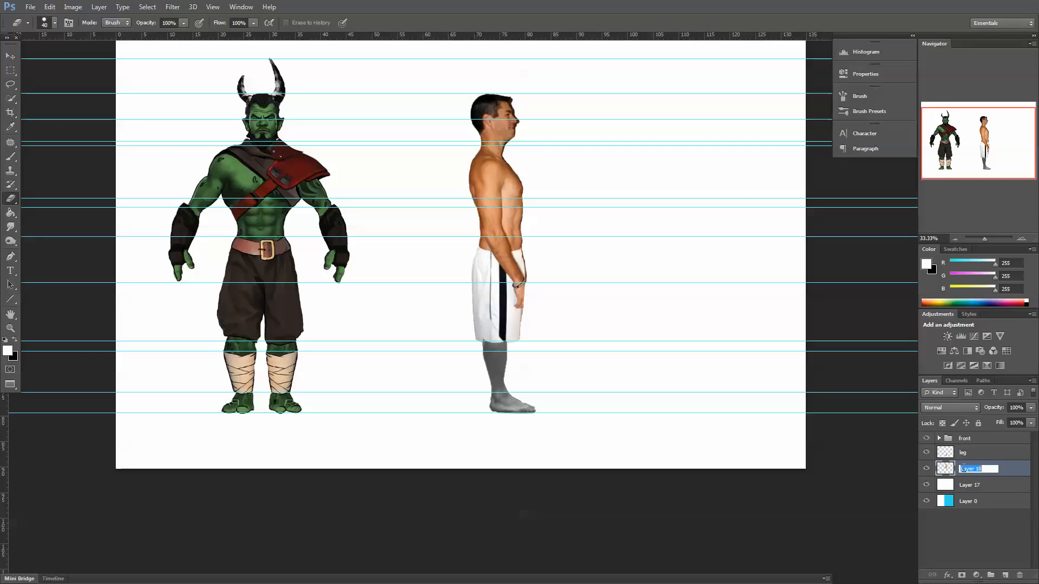
text(body)
key(Return)
- Close the Untitled-3 leg photo and the Untitled-4 shorts photo without saving either one
click(11, 56)
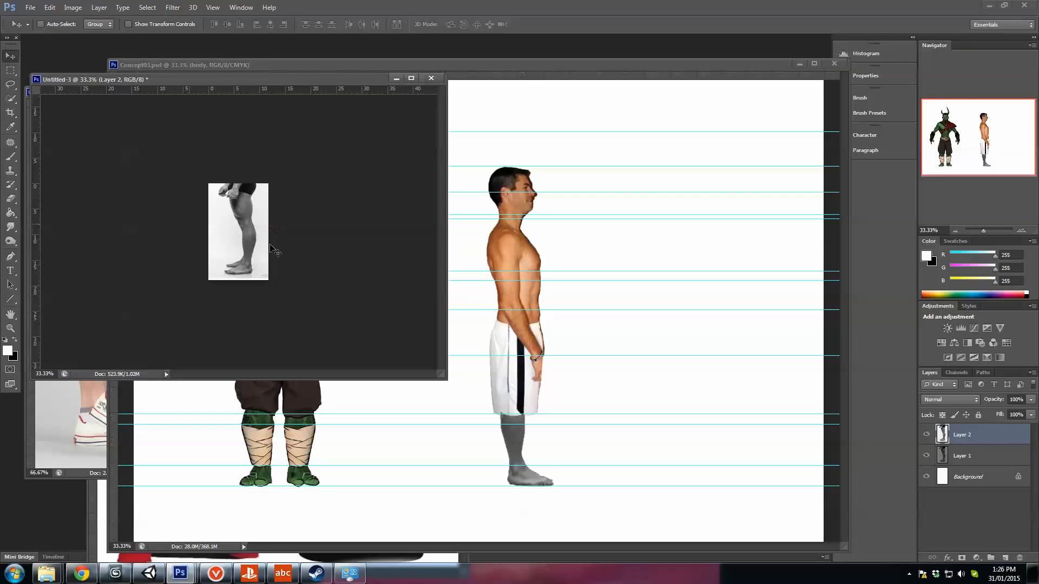
click(437, 79)
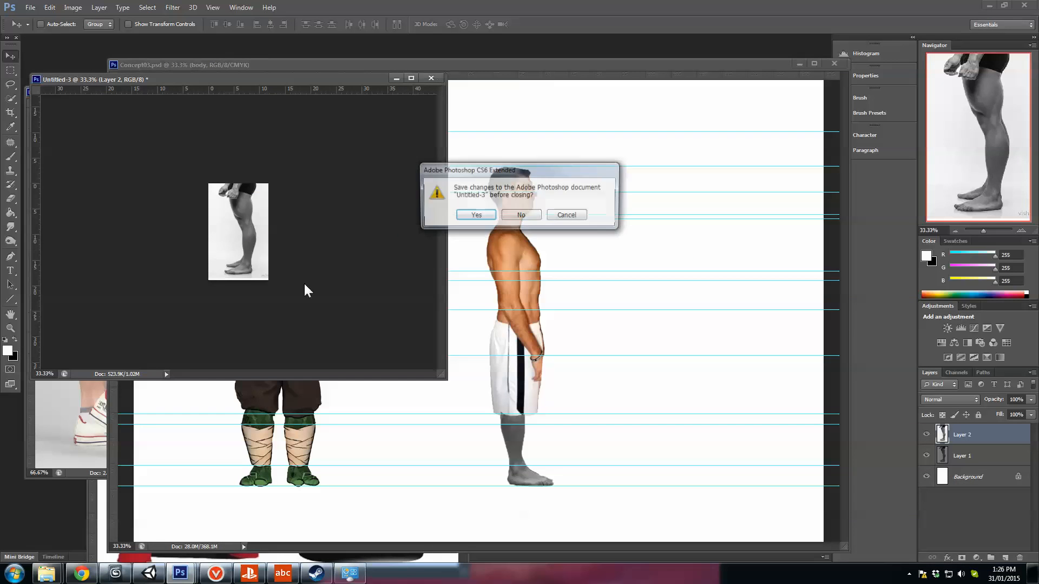
click(514, 212)
click(79, 214)
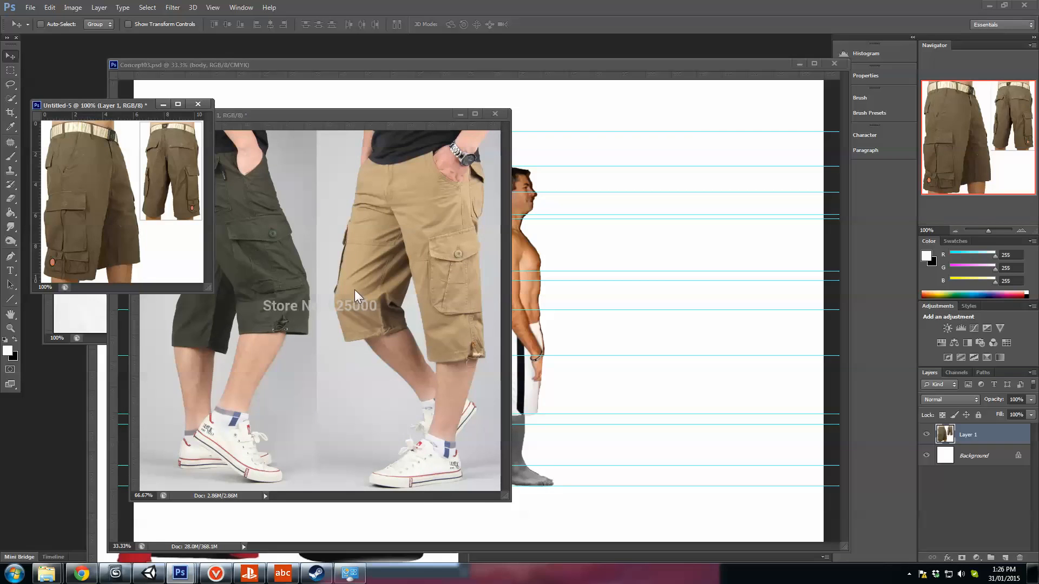
click(353, 290)
click(83, 235)
click(495, 114)
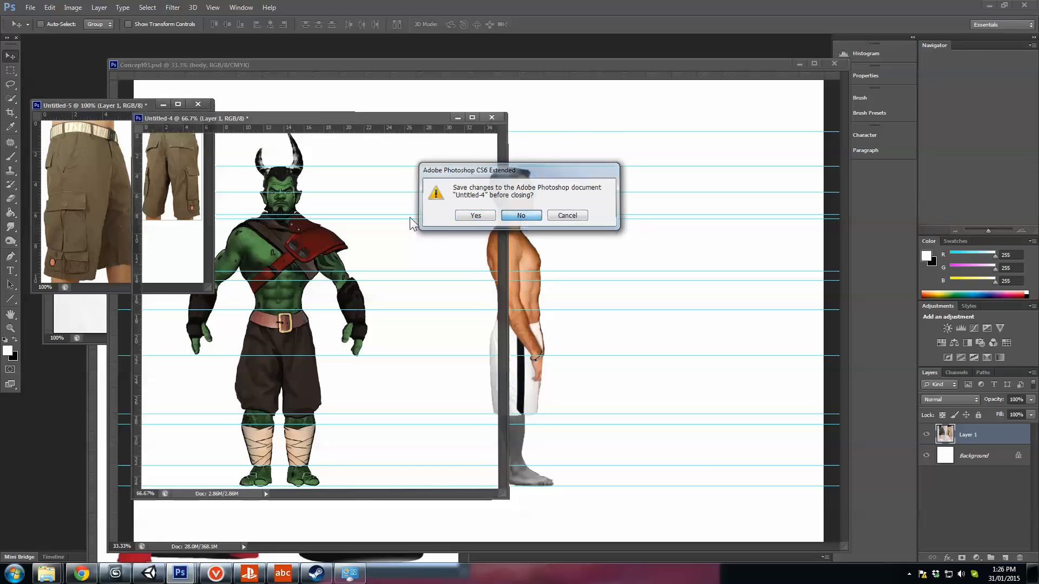
key(Return)
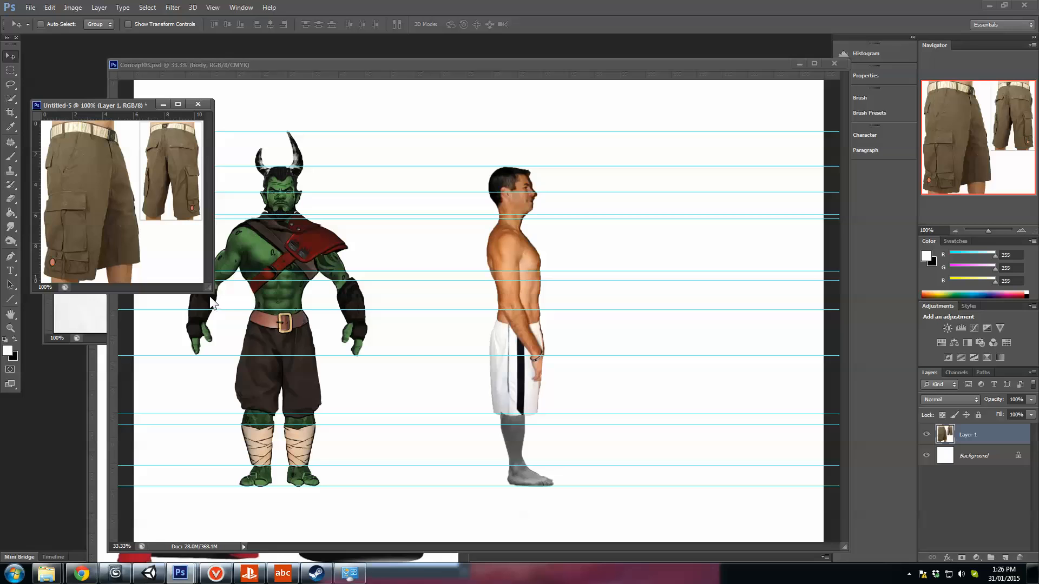
- Enlarge the Untitled-5 window and outline the near leg and belt of the brown cargo shorts with the Magnetic Lasso
drag(209, 288, 233, 318)
click(10, 99)
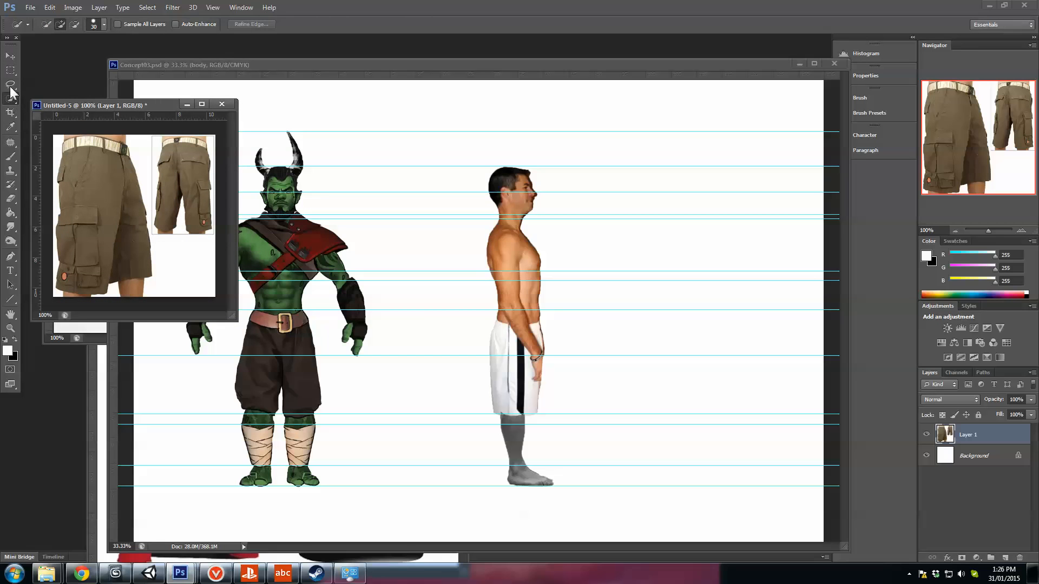
click(10, 84)
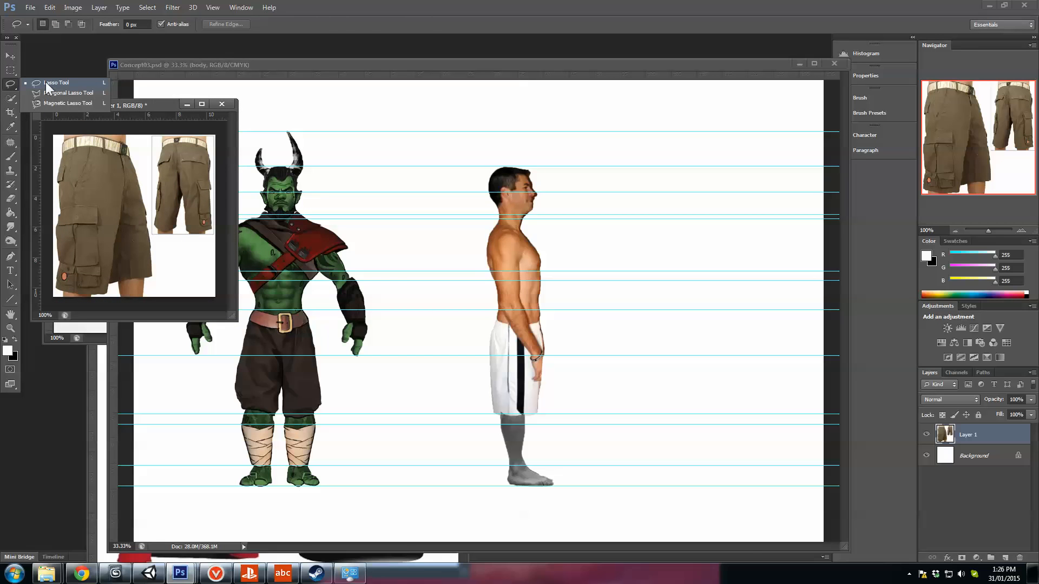
click(51, 103)
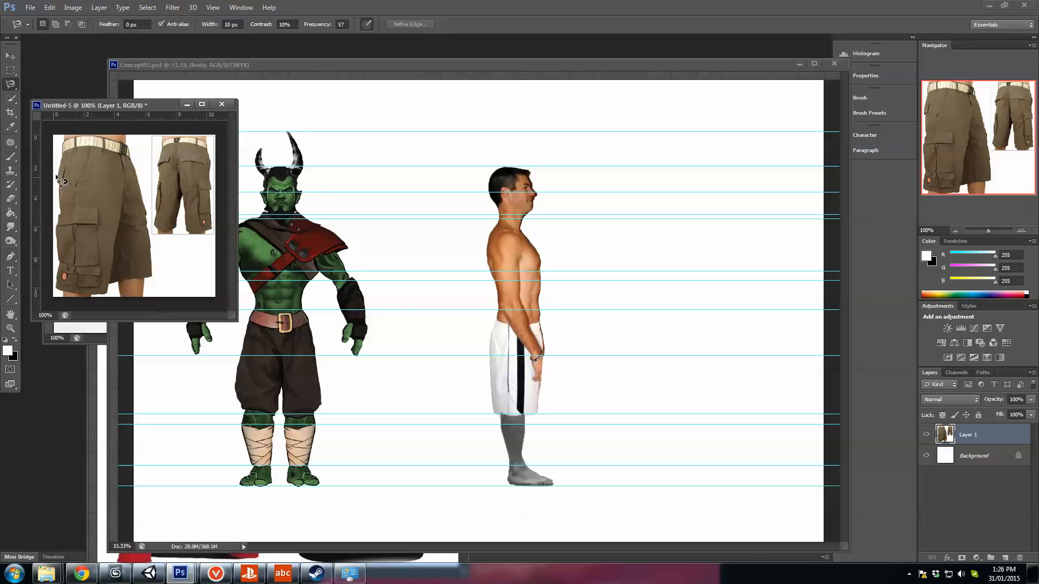
click(63, 147)
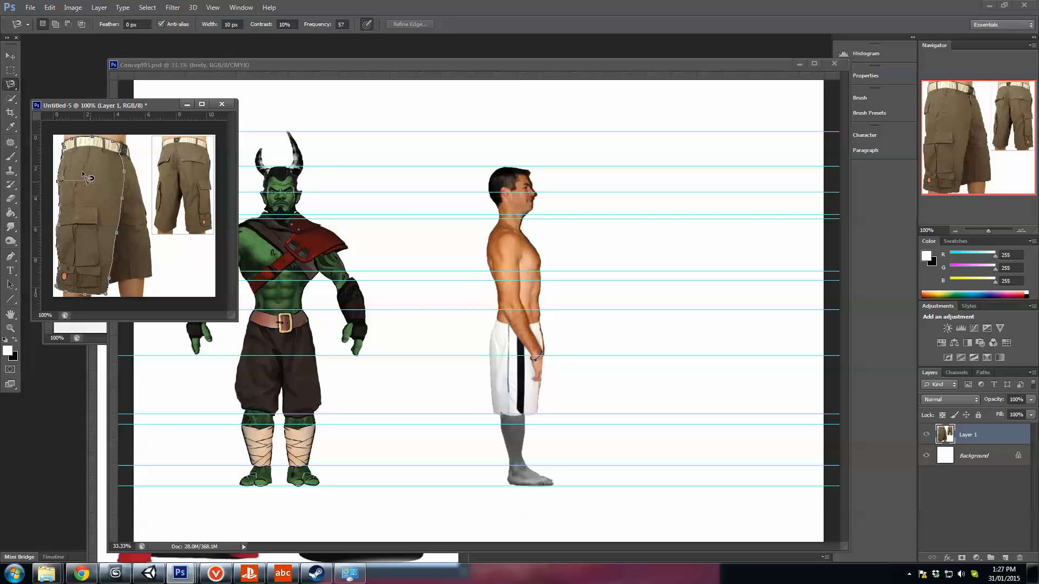
click(68, 153)
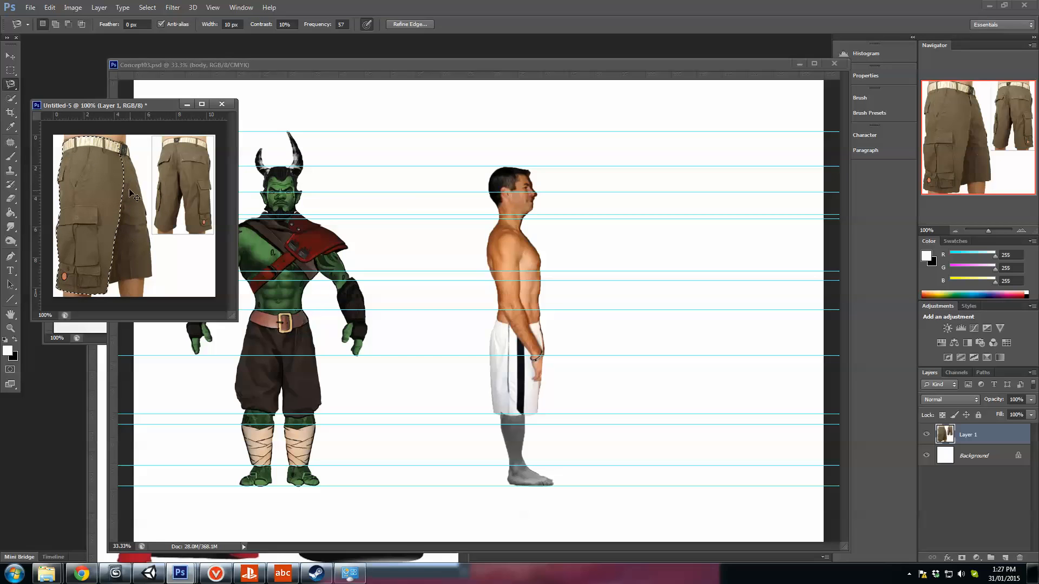
- Copy the selected cargo shorts into Concept03.psd, place them over the white shorts and move their layer above the leg layer
click(10, 56)
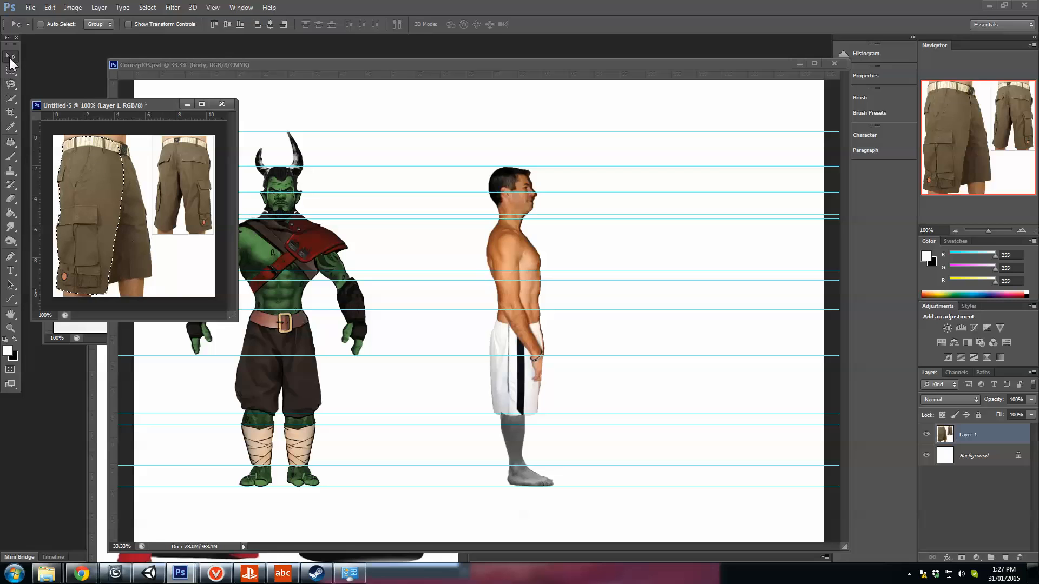
click(569, 267)
key(ctrl+v)
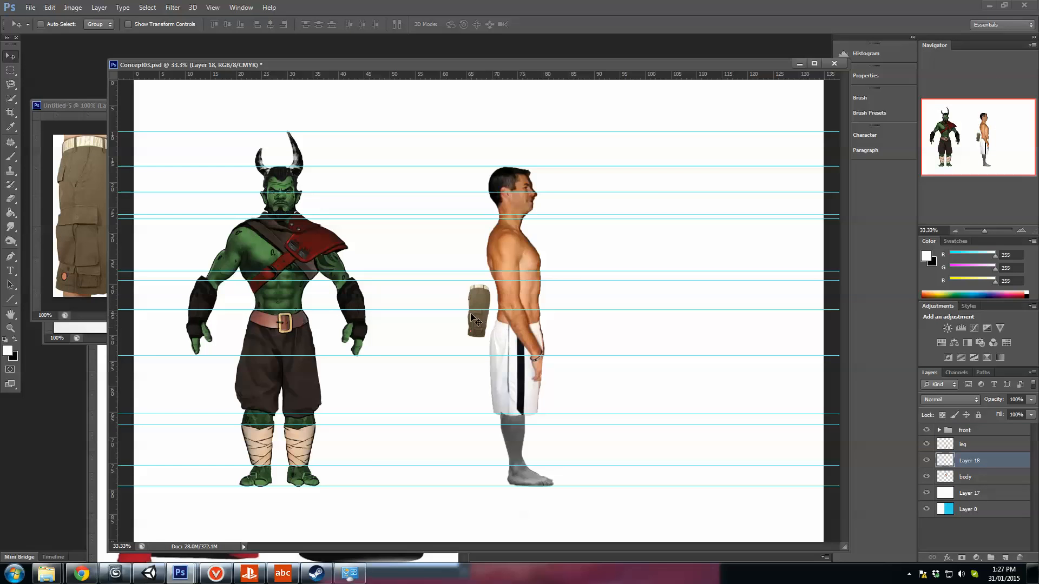
drag(471, 315, 505, 403)
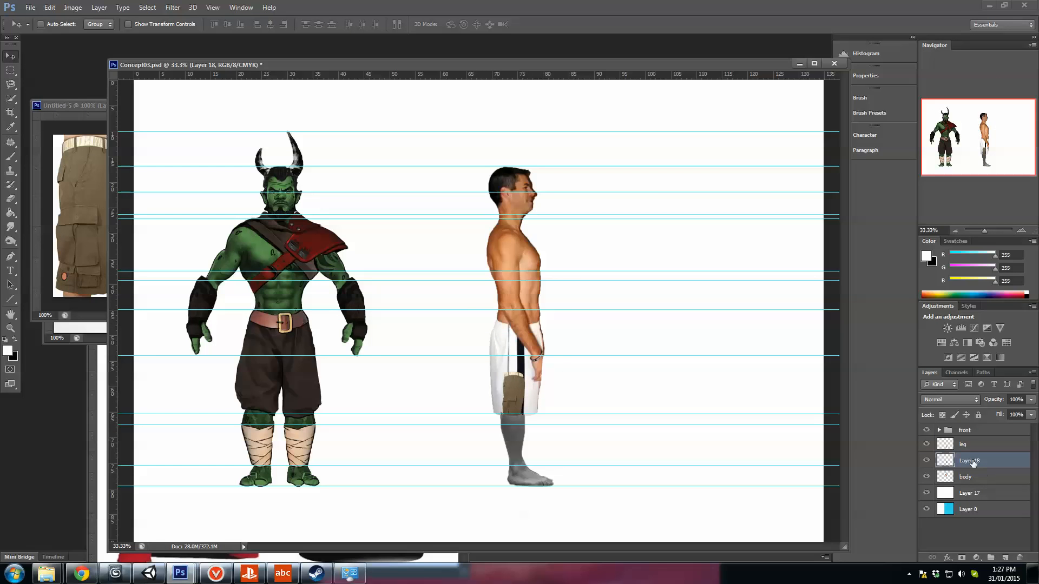
drag(972, 463, 968, 438)
- Scale the cargo shorts to cover the white shorts from the man's waist to the hem guide
key(ctrl+t)
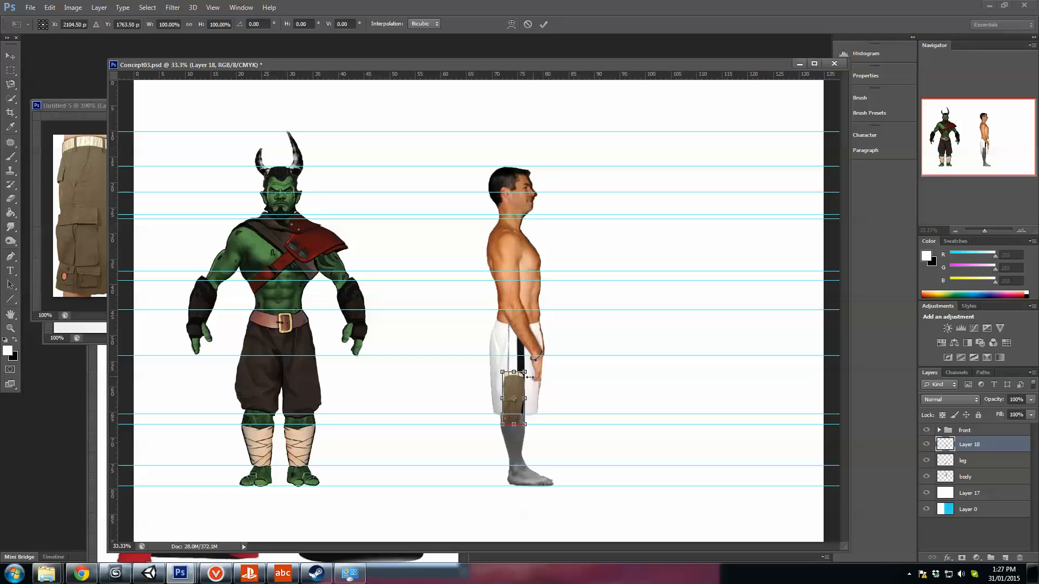
mouse_move(527, 372)
mouse_down()
mouse_move(594, 315)
mouse_move(493, 365)
mouse_move(517, 358)
mouse_up()
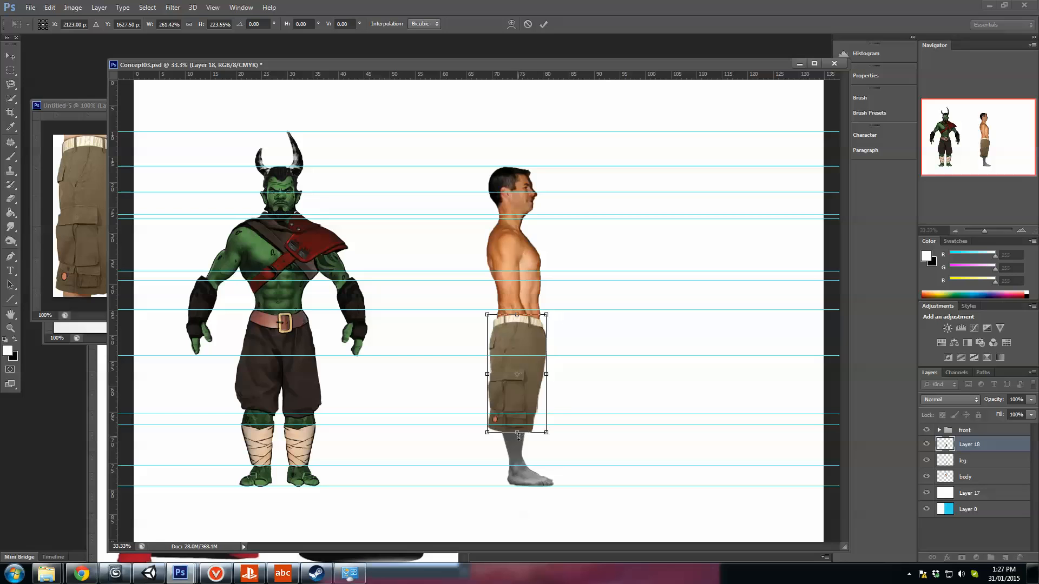
drag(518, 432, 518, 417)
drag(556, 368, 525, 368)
key(Return)
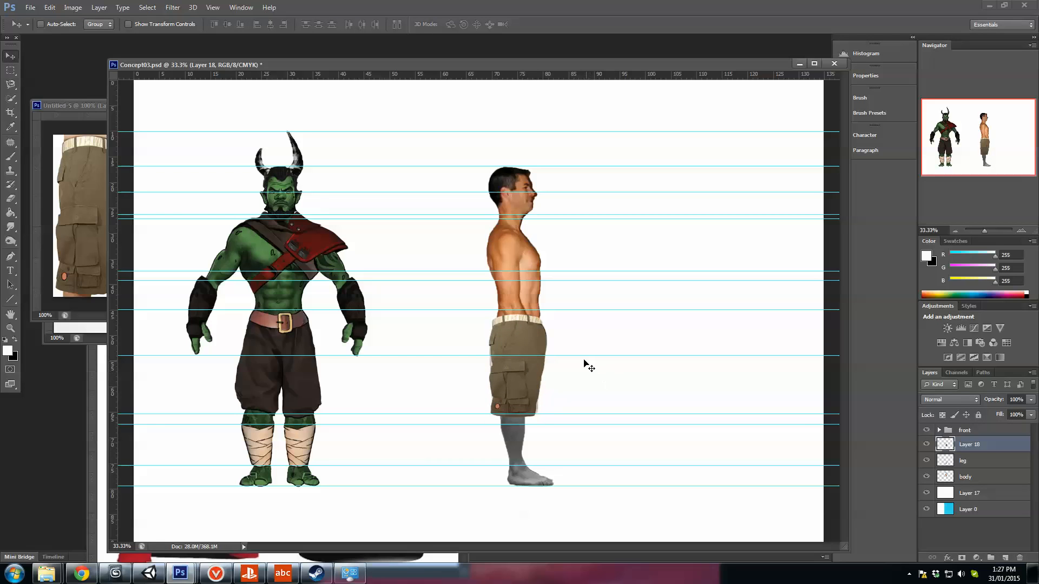
- Close the Untitled-5 cargo shorts photo without saving
click(57, 177)
click(225, 106)
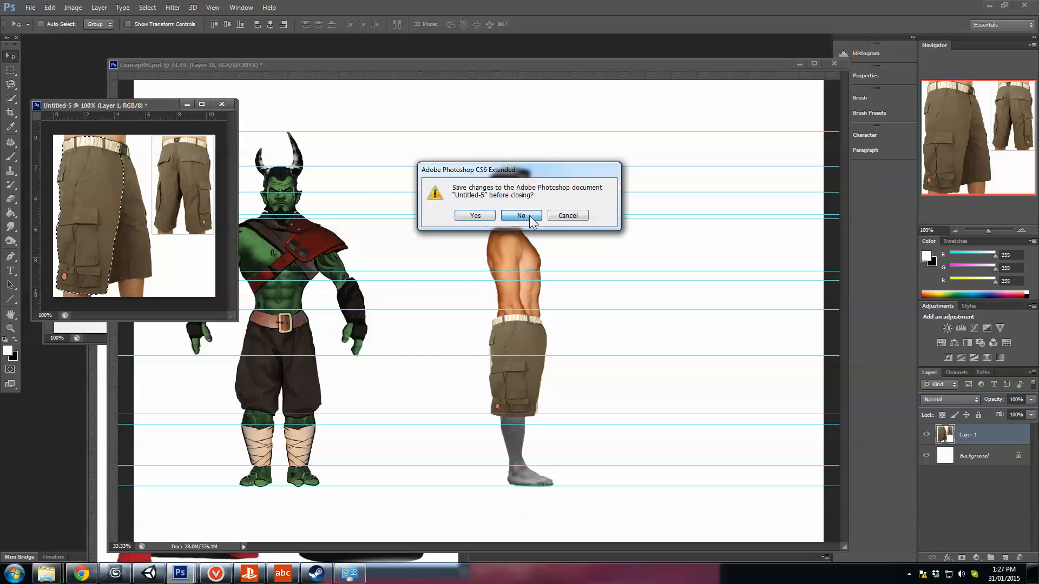
click(521, 215)
- Select a rectangle of the wrapped fabric over the woman's midriff in Untitled-7 and copy it into Concept03.psd
click(103, 223)
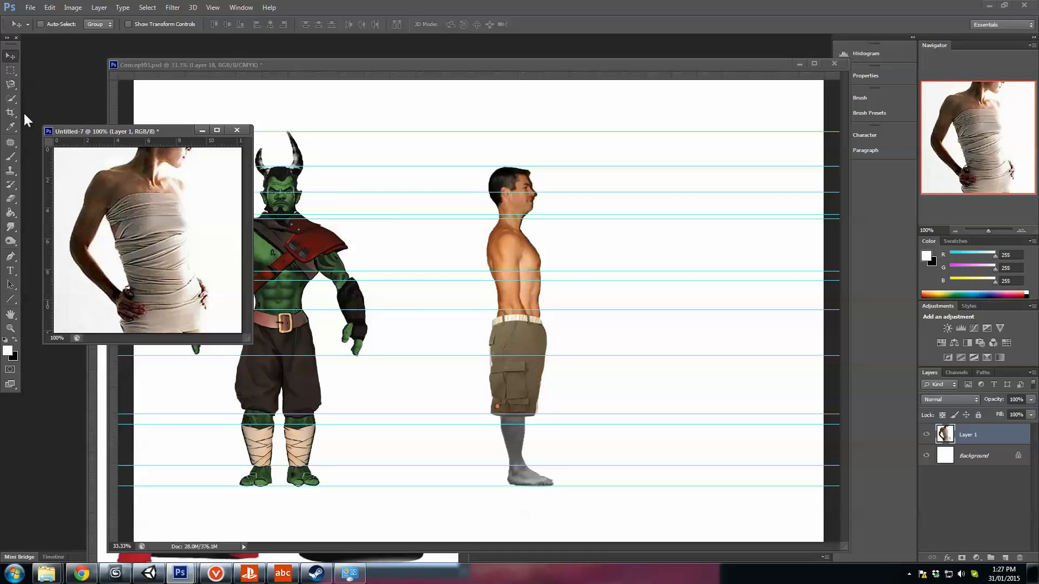
click(11, 70)
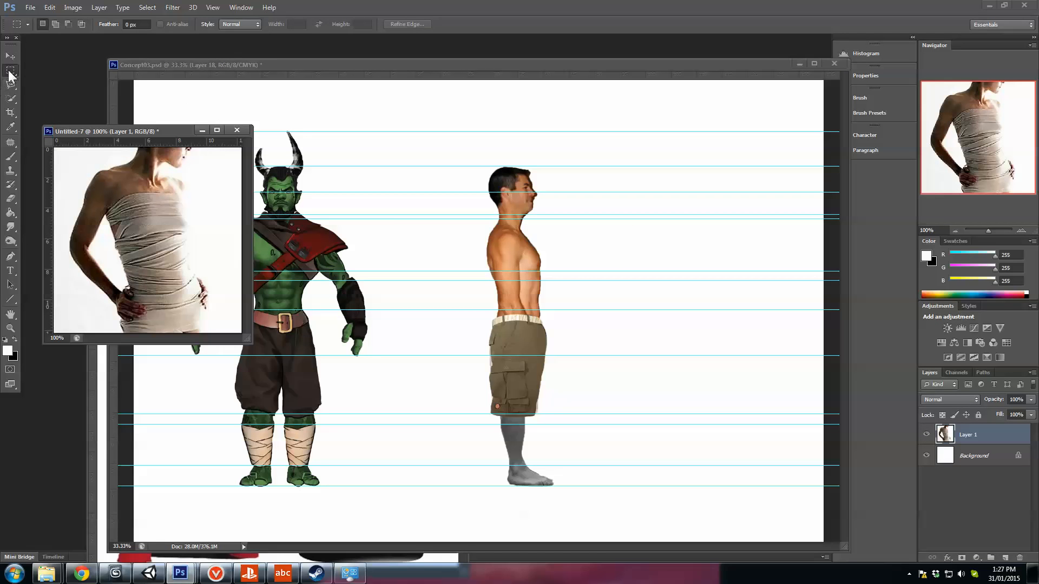
drag(143, 243, 183, 311)
click(490, 176)
key(ctrl+v)
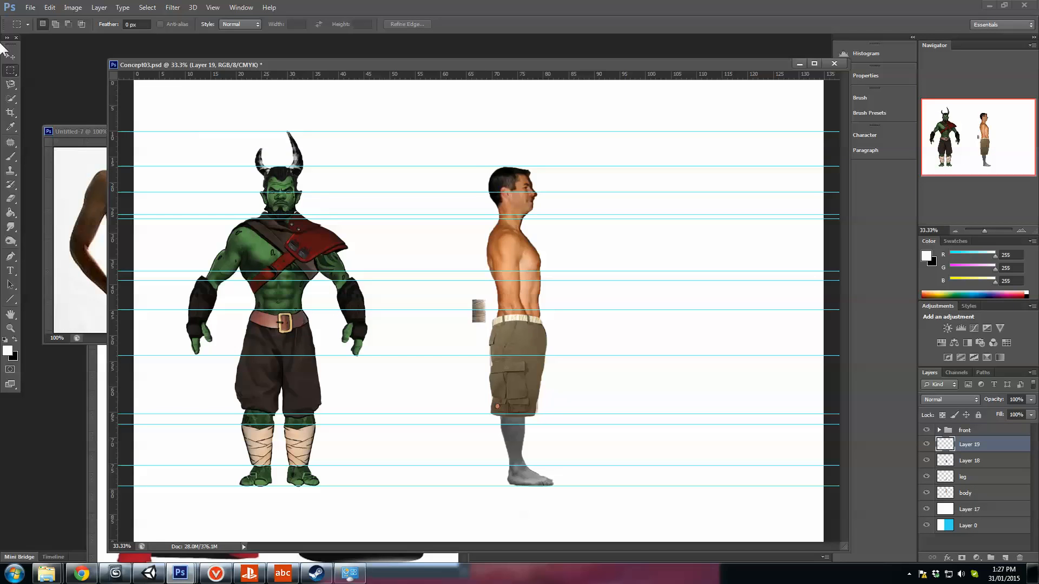
- Move the wrapped fabric piece onto the grey lower leg and transform it to cover the shin from shorts to ankle
click(11, 57)
drag(489, 324, 522, 434)
key(ctrl+t)
click(517, 421)
key(Return)
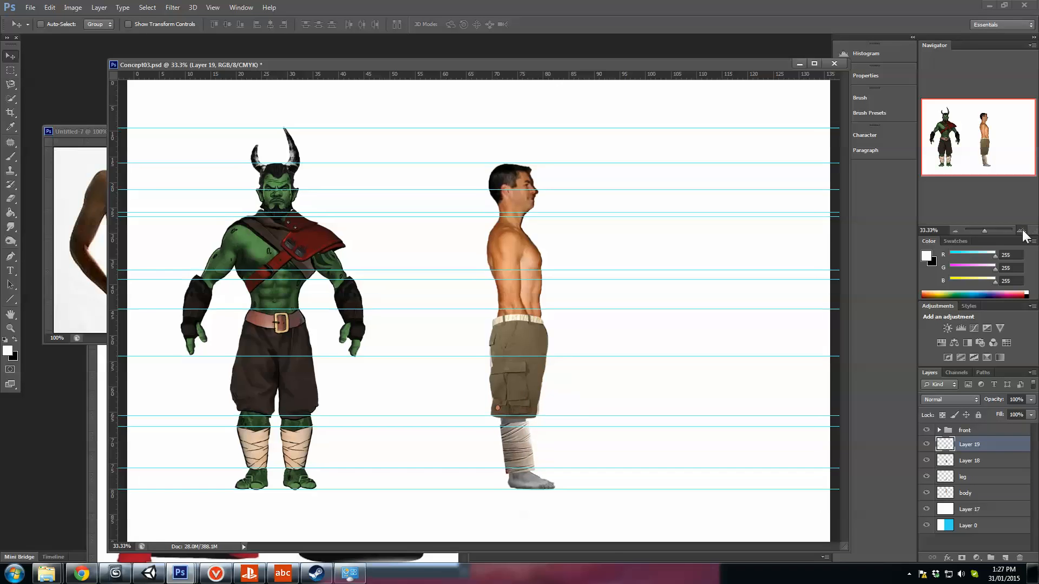
- Hide the guides and warp the leg wrap's lower corners and front edge inward so it narrows to the ankle
click(1022, 231)
click(1022, 231)
drag(679, 462, 622, 311)
key(ctrl+semicolon)
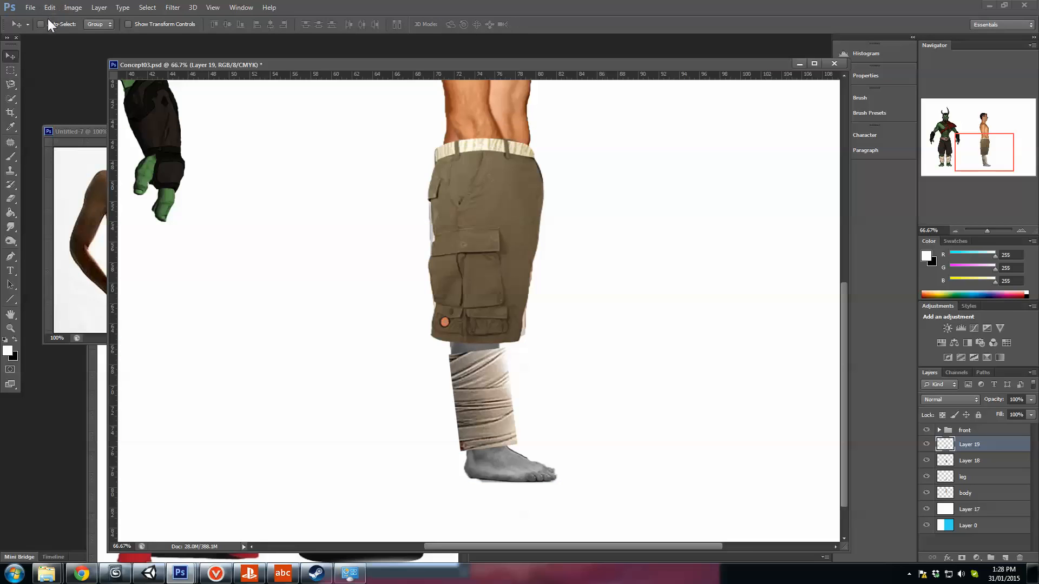
key(ctrl+t)
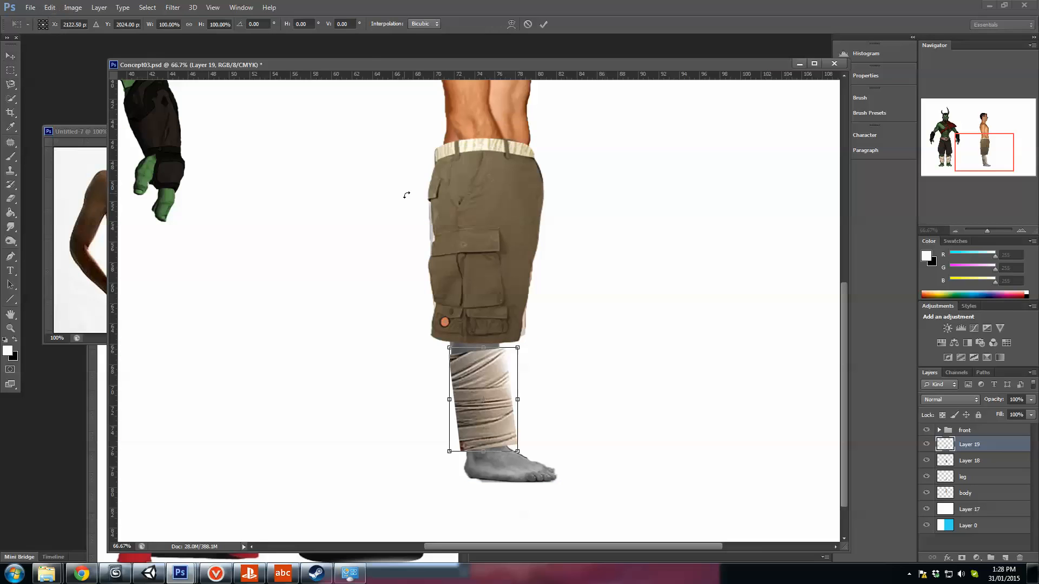
click(510, 24)
drag(449, 452, 460, 448)
drag(450, 349, 451, 345)
drag(518, 451, 502, 446)
drag(518, 383, 500, 418)
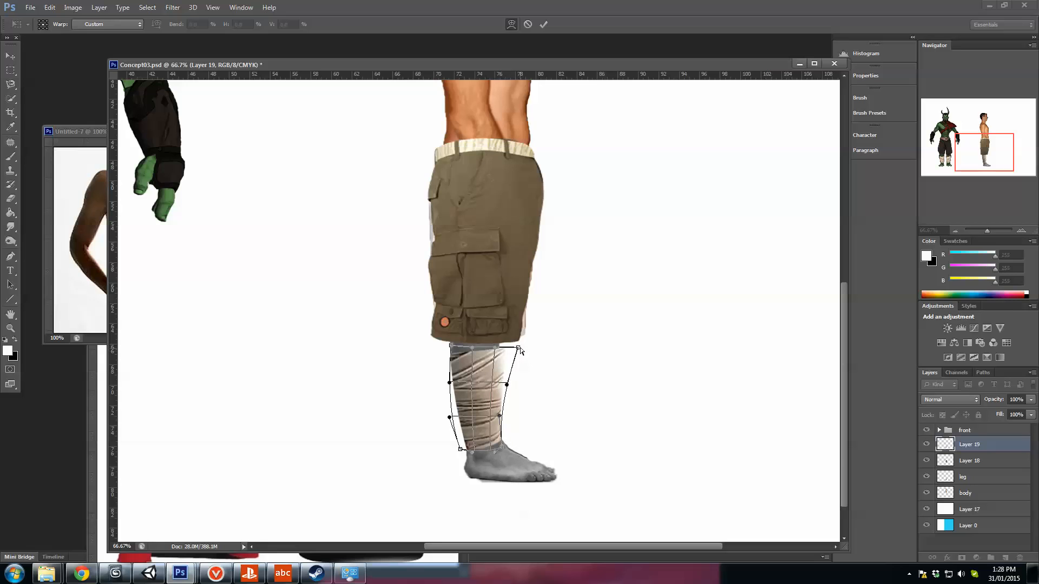
- Warp the wrap's upper front corner inward, bulge its back edge around the calf, and apply the transformation
drag(521, 351, 511, 351)
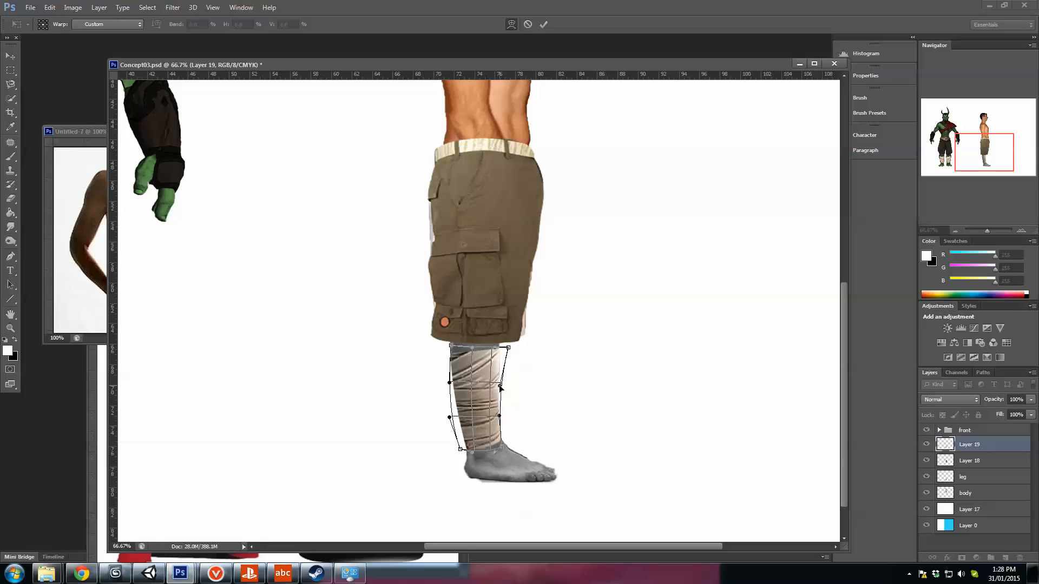
drag(500, 388, 506, 388)
mouse_move(443, 382)
mouse_down()
mouse_move(433, 376)
mouse_move(456, 345)
mouse_move(427, 379)
mouse_up()
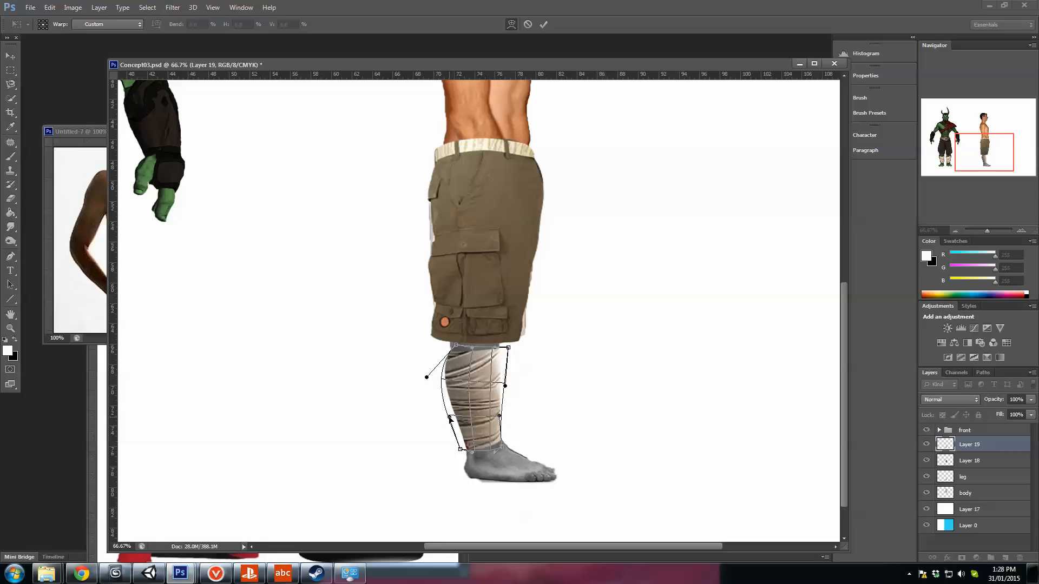
drag(448, 418, 461, 419)
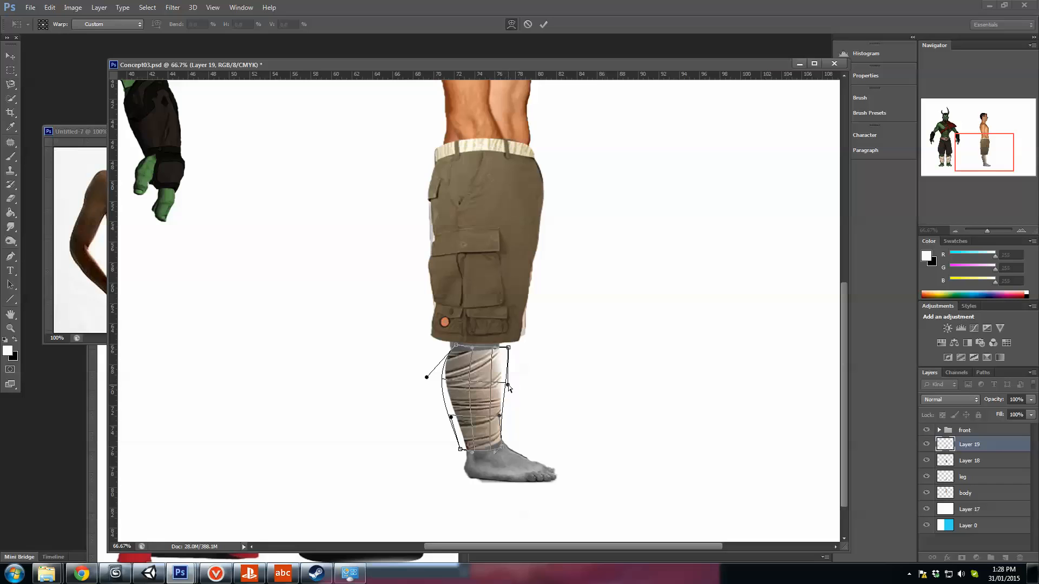
key(Return)
- Close the Untitled-7 wrapped fabric photo without saving
drag(545, 109, 589, 280)
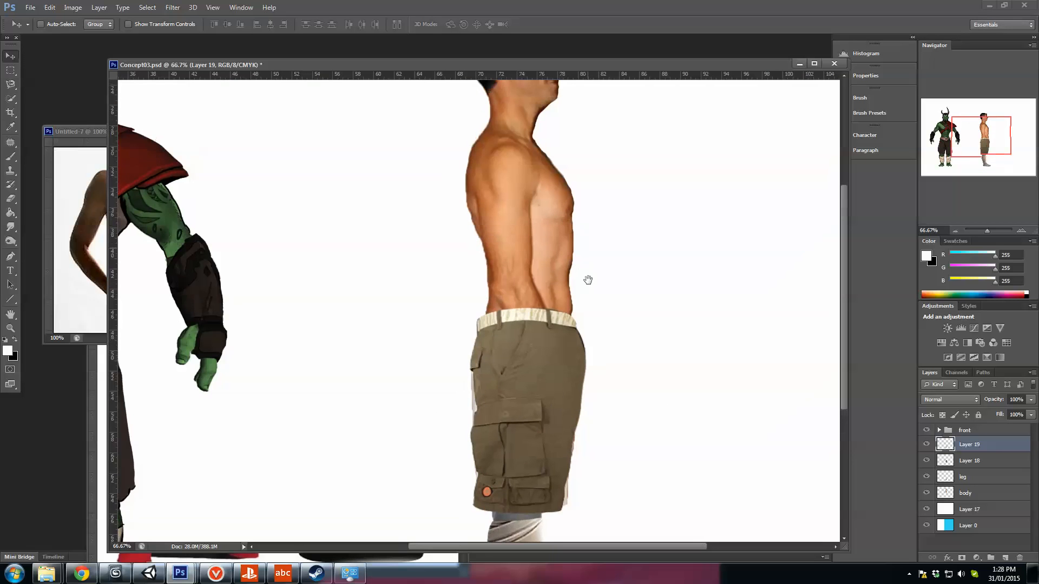
click(82, 218)
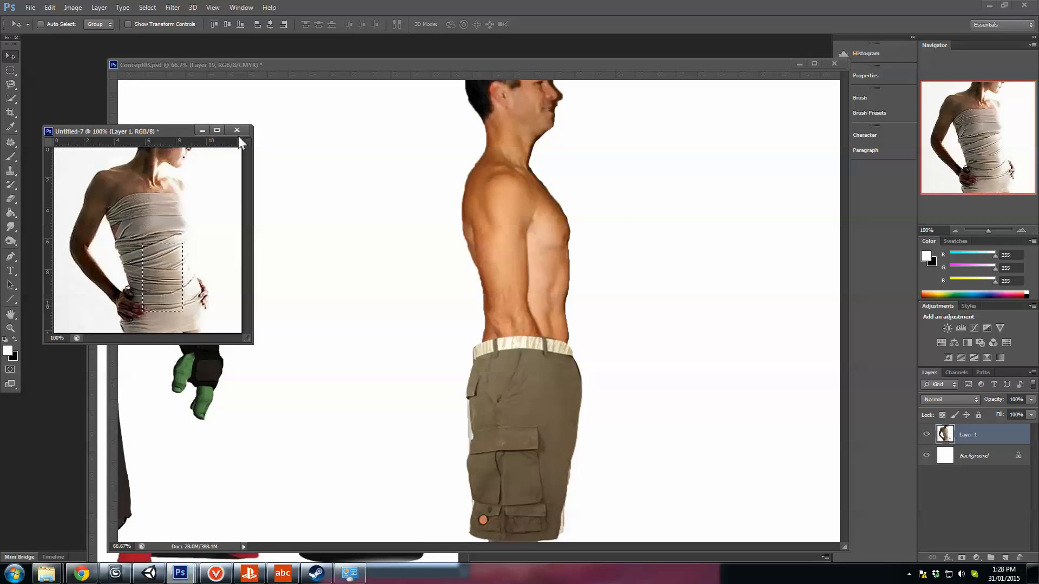
click(229, 139)
click(520, 215)
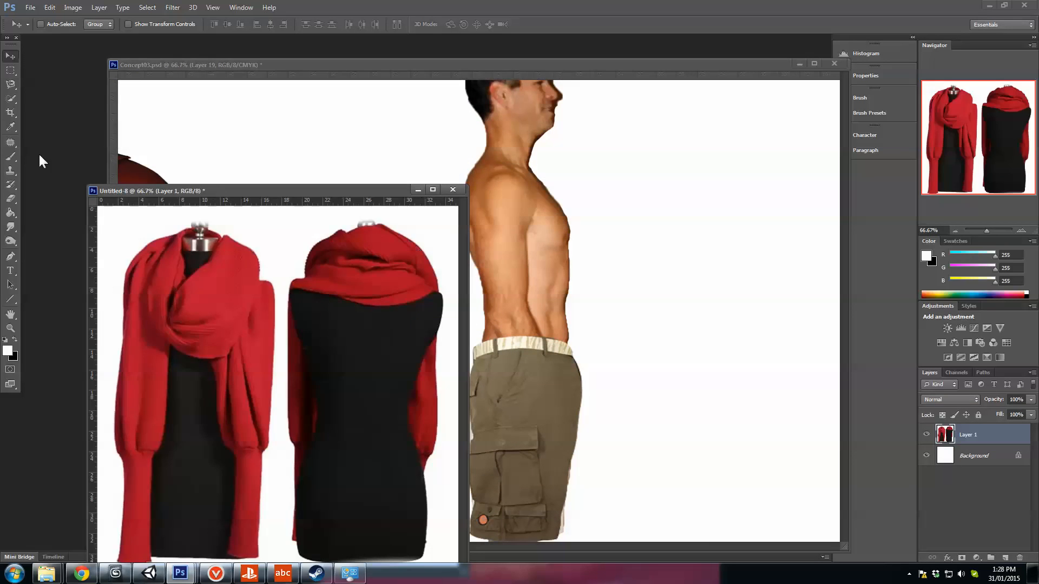
- Compare the red scarf photo with the green character's shoulder garments and close Untitled-8 without saving
click(10, 83)
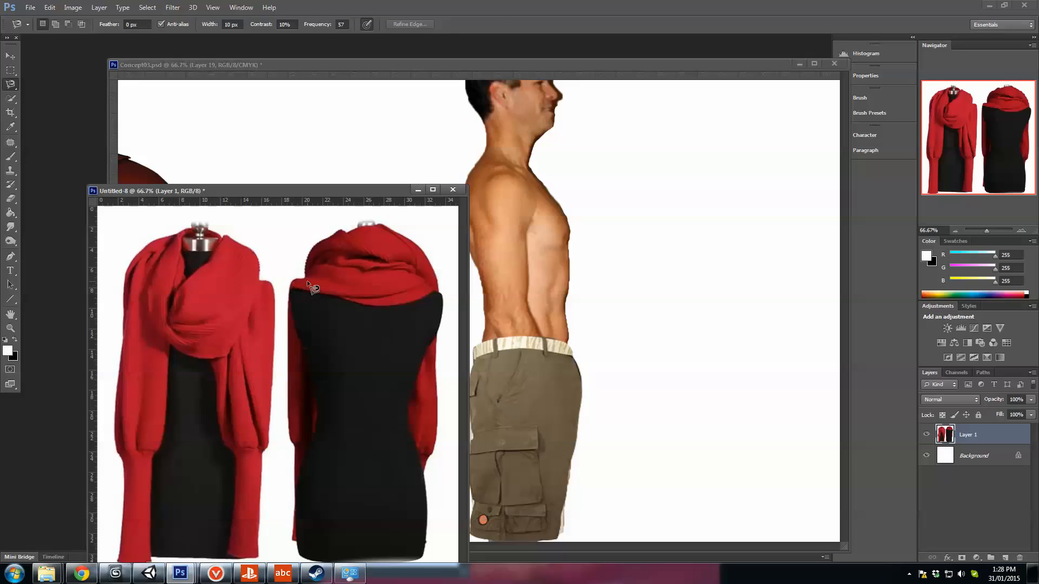
click(407, 67)
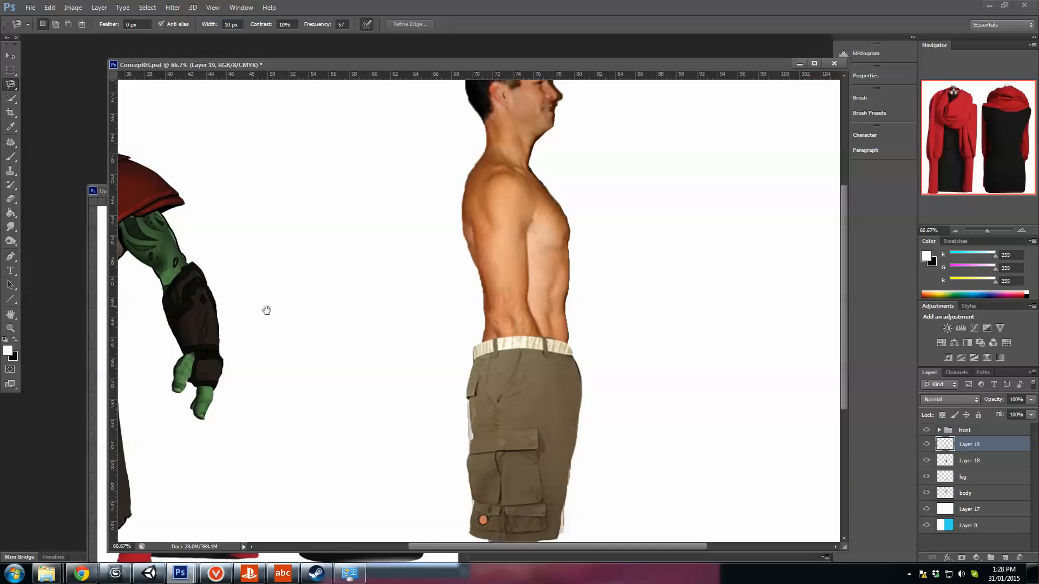
drag(266, 308, 528, 343)
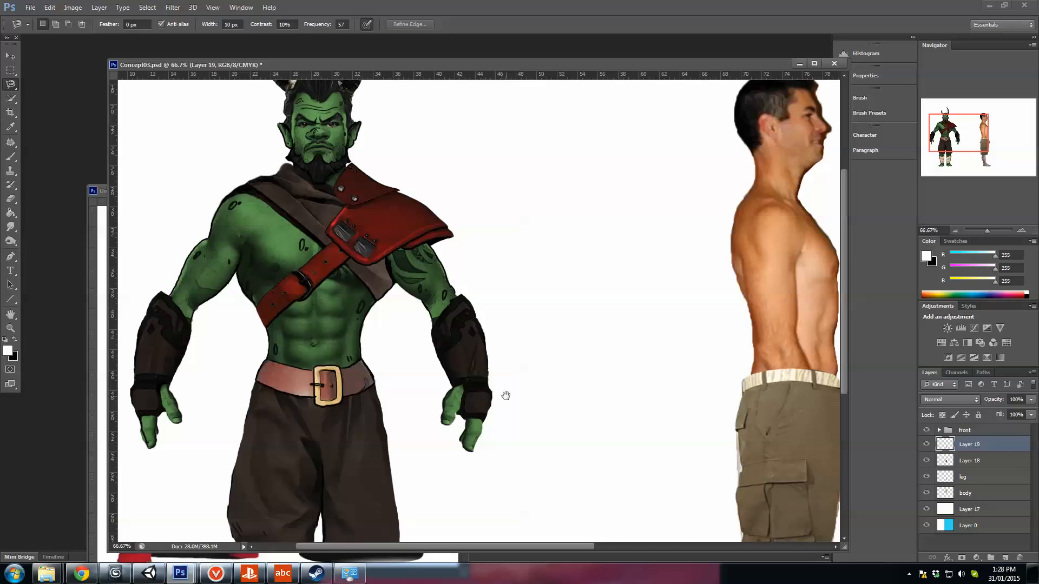
drag(541, 314, 485, 330)
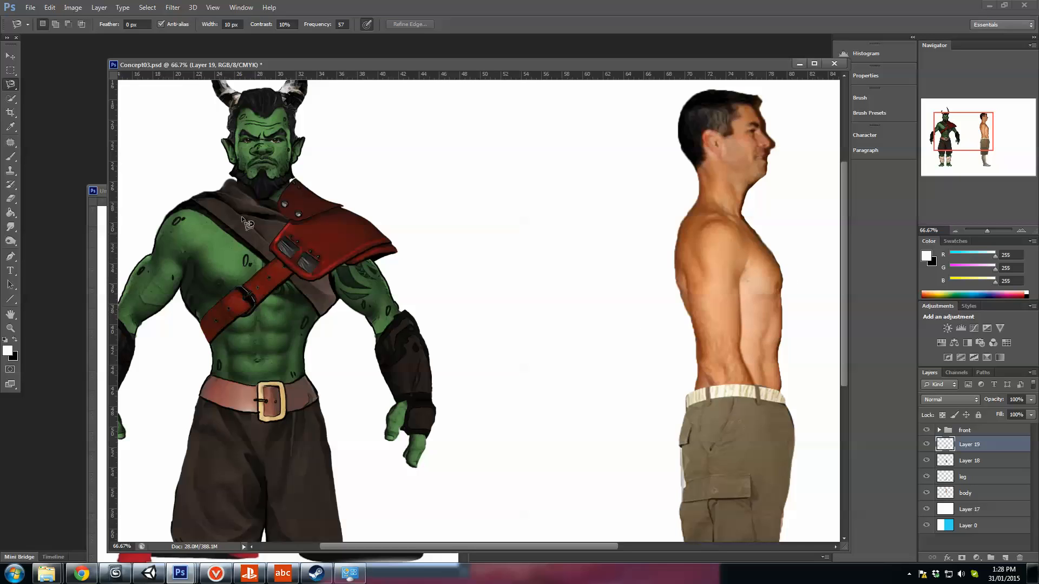
drag(299, 309, 335, 285)
drag(286, 326, 299, 325)
click(103, 277)
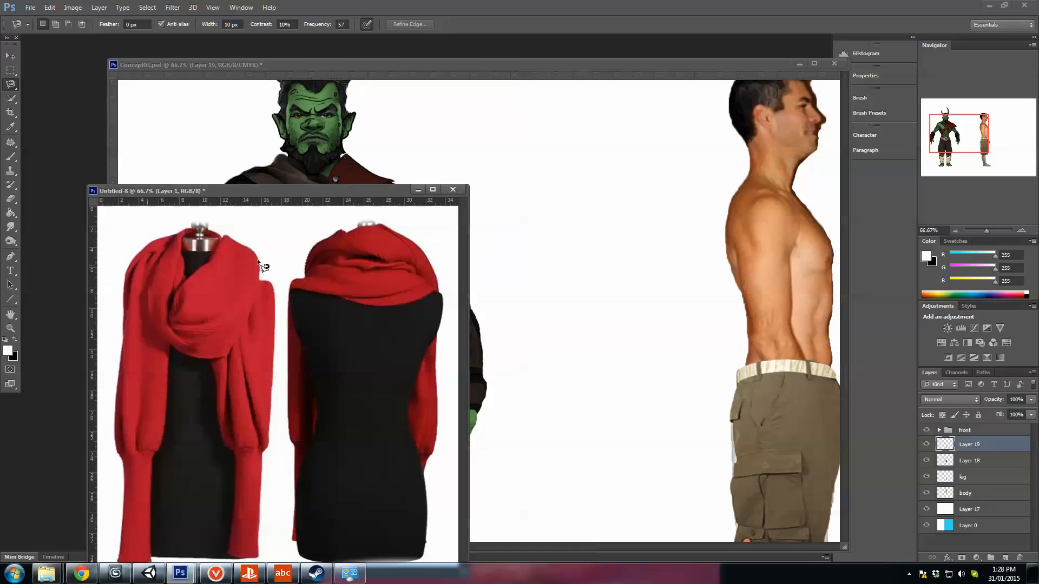
click(456, 189)
click(533, 218)
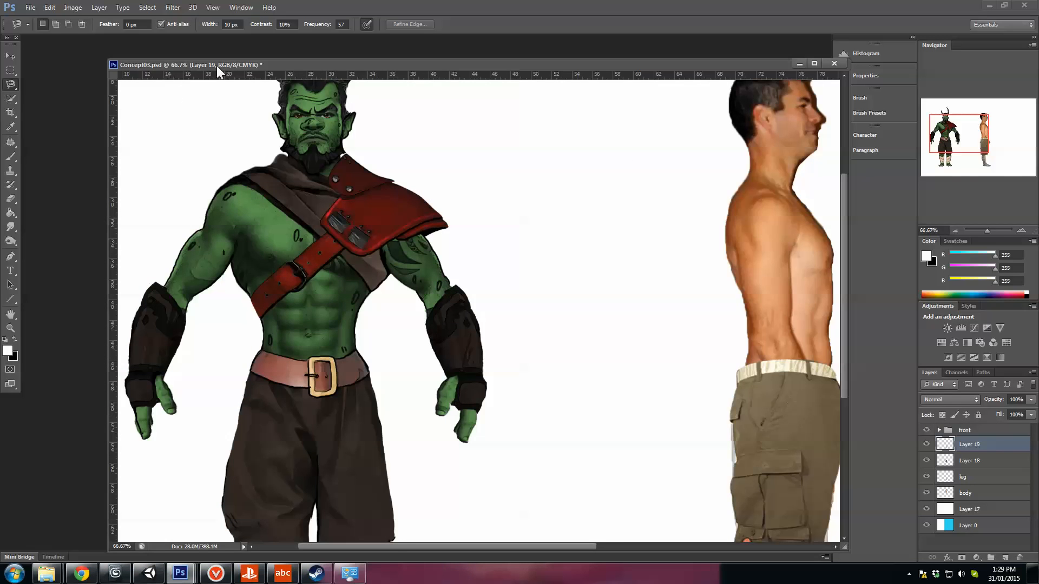
- Switch Concept03.psd to full screen mode with the menu bar and bring both figures into view
drag(216, 66, 175, 59)
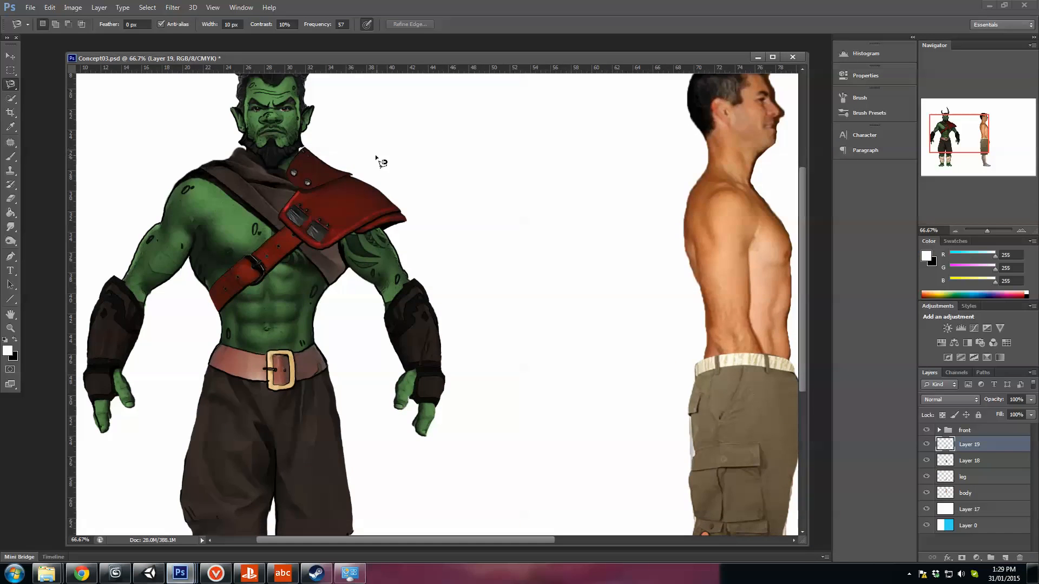
key(f)
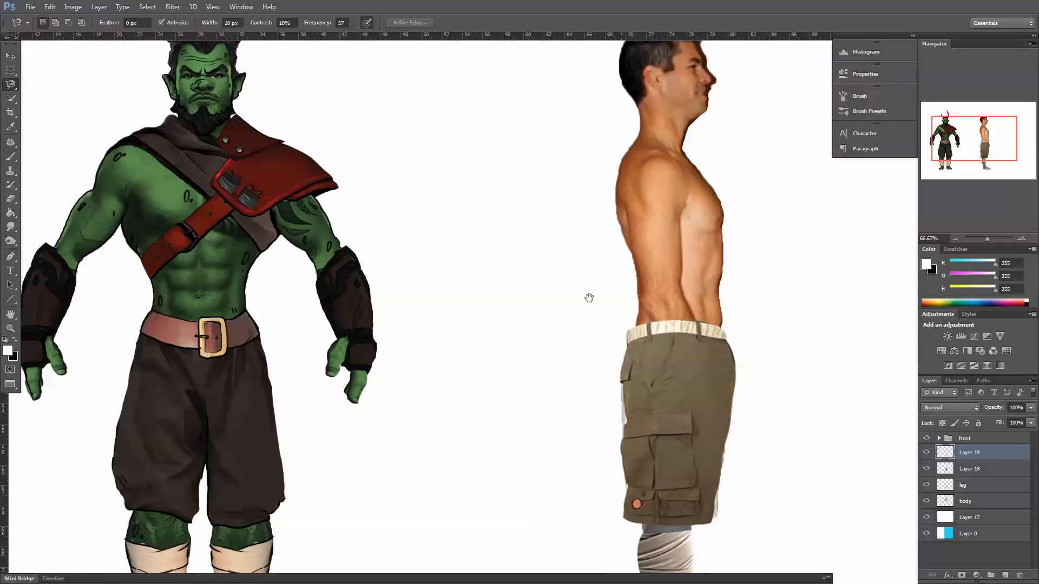
drag(589, 297, 556, 320)
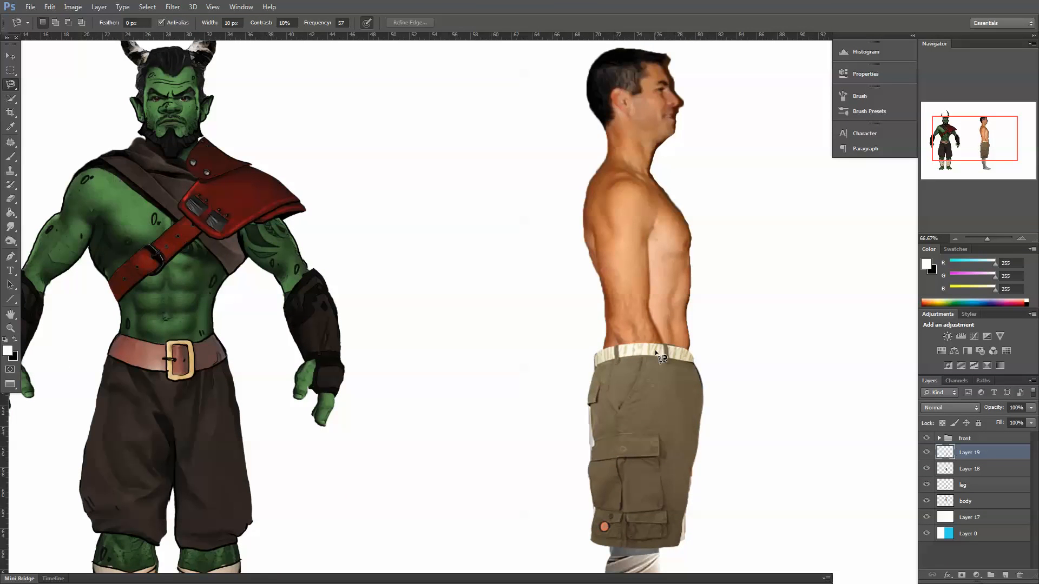
- Identify the cargo shorts layer by toggling its visibility and rename it "pants"
click(994, 469)
click(927, 468)
click(926, 469)
double_click(965, 468)
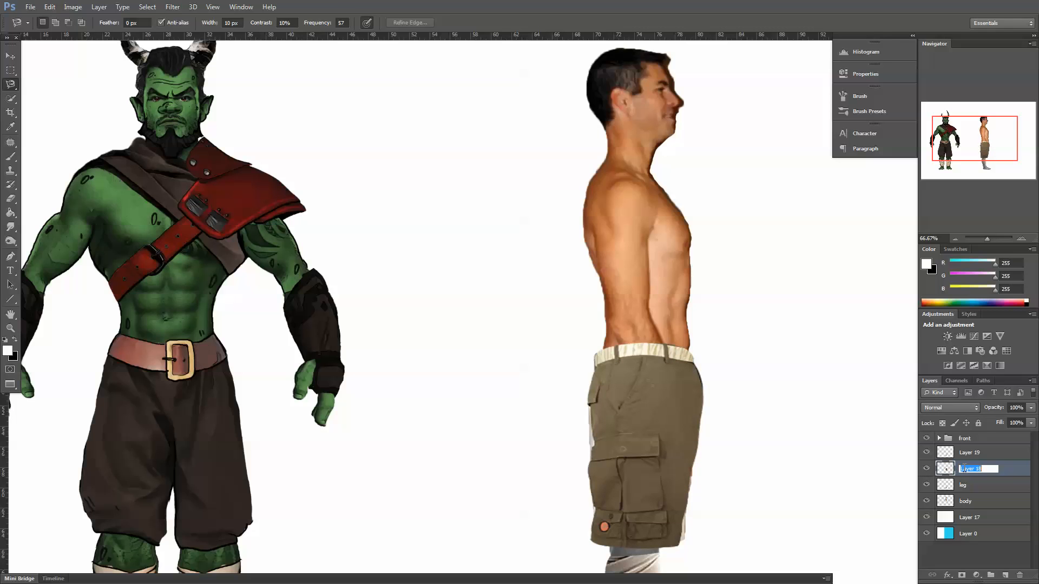
text(pants)
key(Return)
- Open Liquify on the pants layer, set the brush size to 400, and push the back of the waistband inward
click(213, 7)
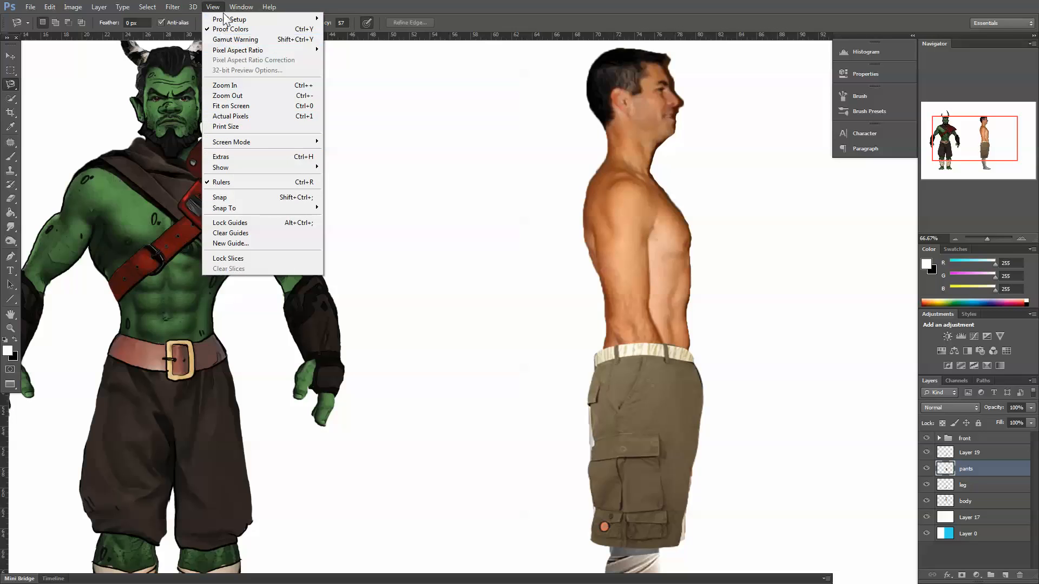
click(196, 77)
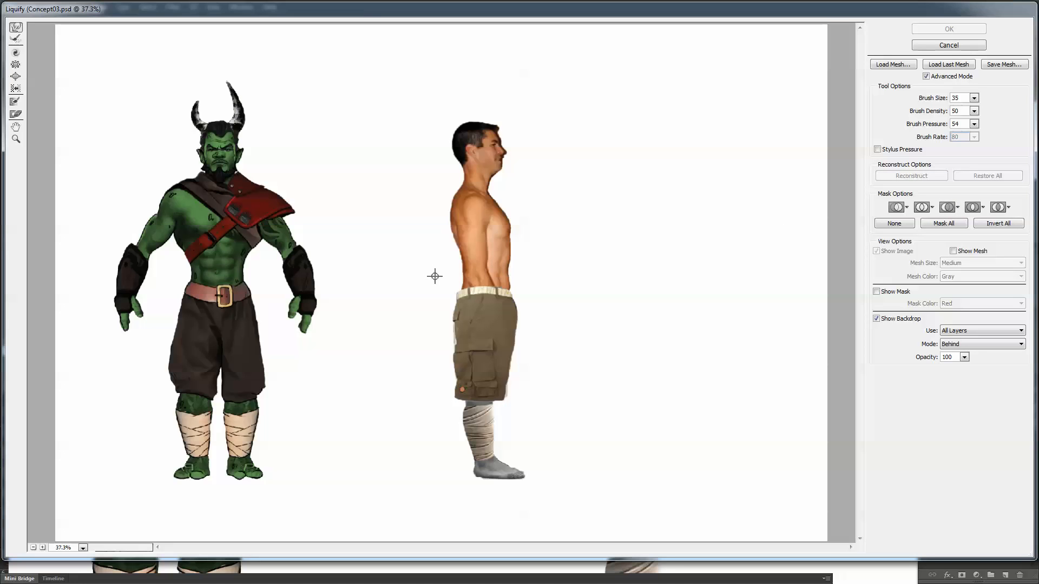
key(bracketright)
key(bracketright)
key(bracketright)
key(bracketright)
key(bracketright)
key(bracketright)
key(bracketright)
key(bracketright)
key(bracketright)
key(bracketright)
key(bracketright)
key(bracketright)
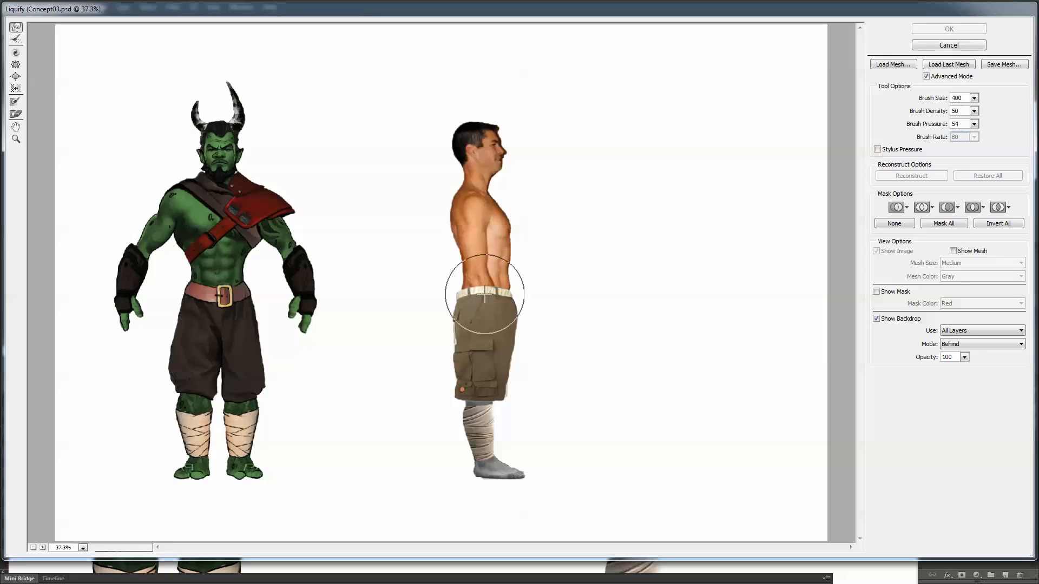
drag(471, 297, 482, 302)
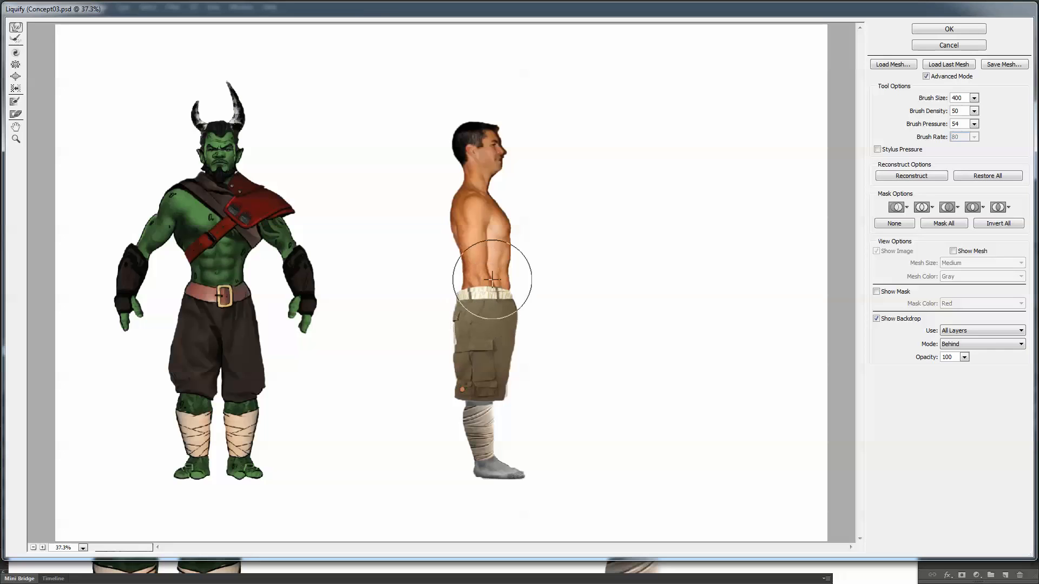
click(962, 331)
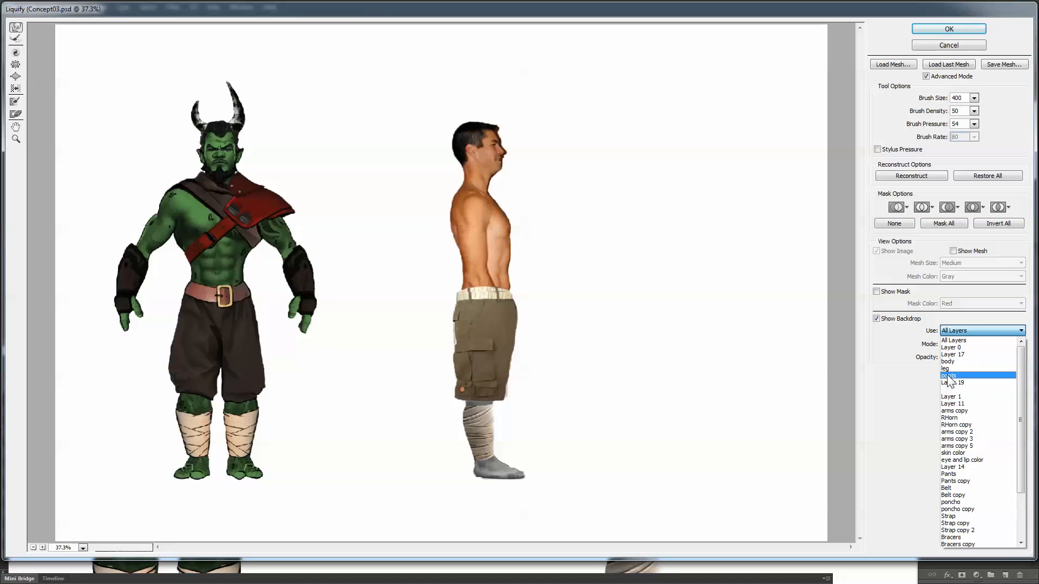
click(913, 403)
click(961, 345)
click(912, 376)
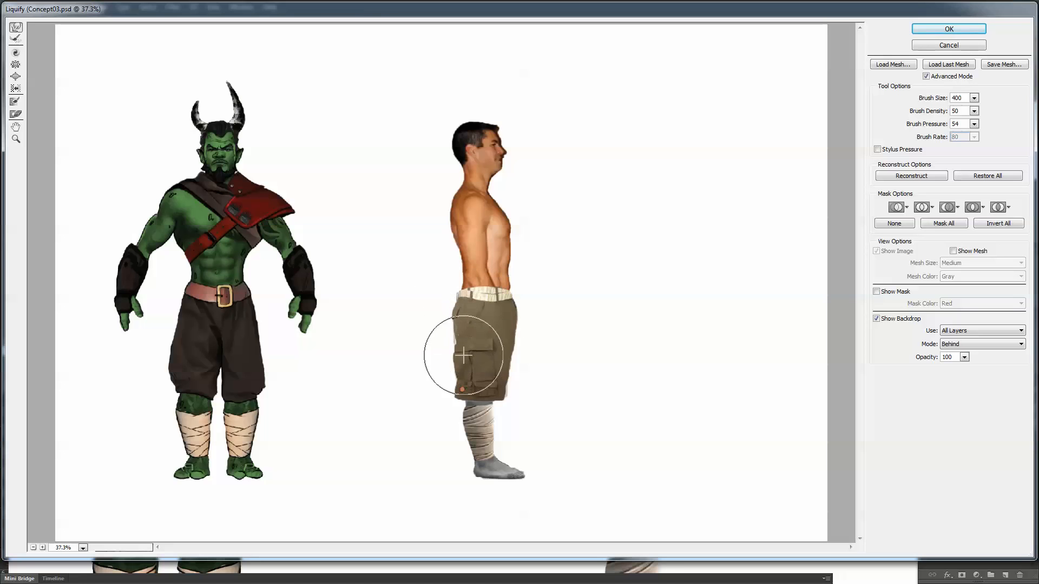
- Reshape the shorts' hem with a 400 brush, tuck in its back corner at size 175, and apply Liquify with the brush at 250
drag(459, 394, 496, 398)
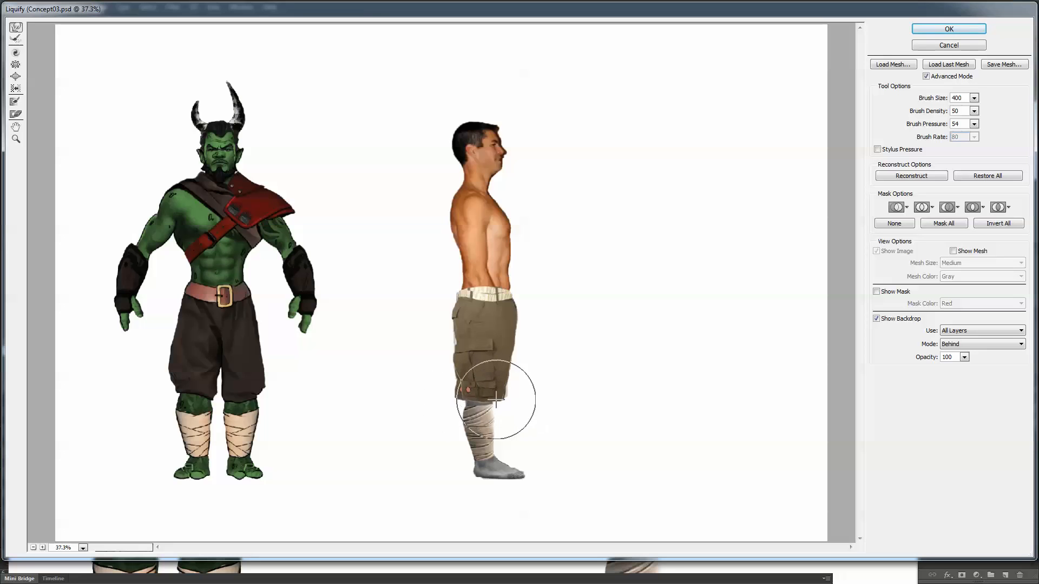
key(bracketleft)
key(bracketleft)
key(bracketleft)
key(bracketleft)
key(bracketleft)
key(bracketleft)
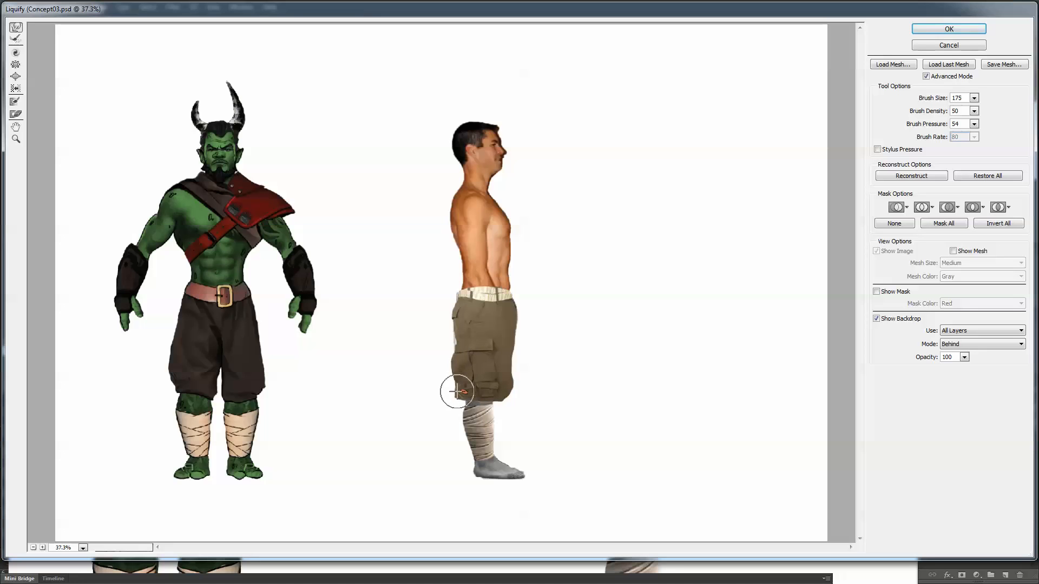
drag(459, 401, 464, 398)
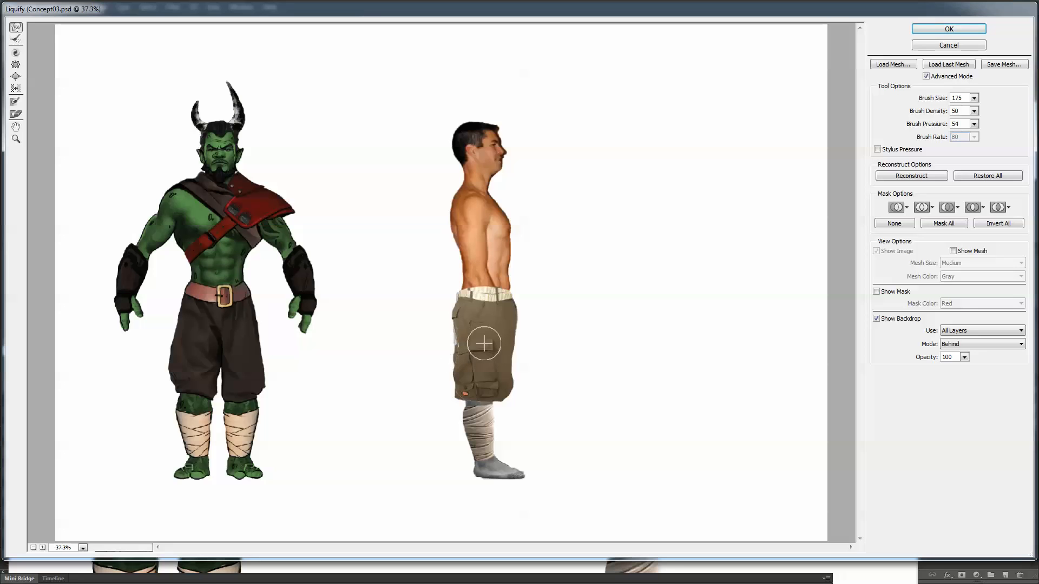
key(bracketright)
key(bracketright)
key(bracketright)
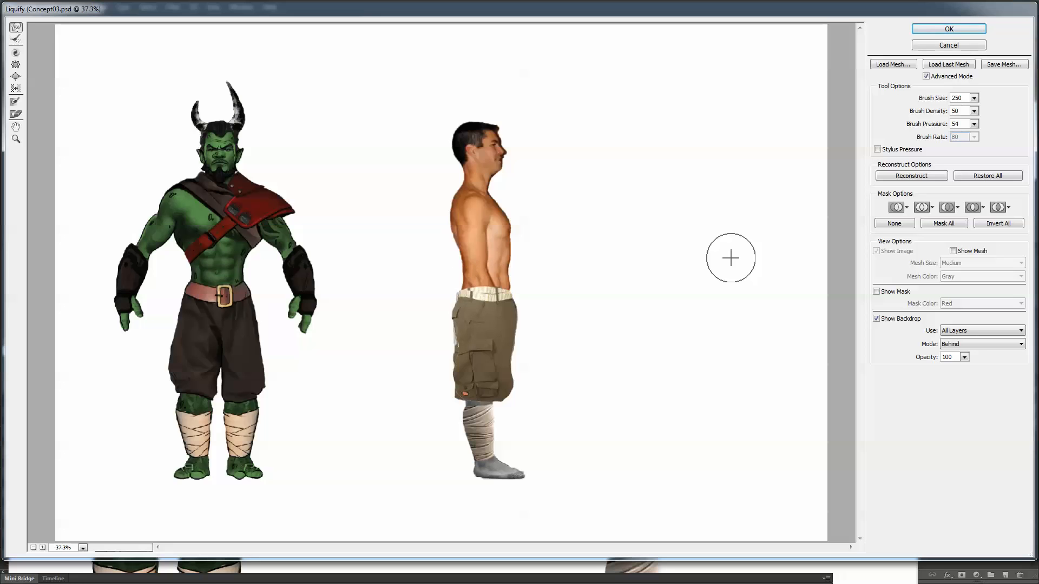
click(948, 29)
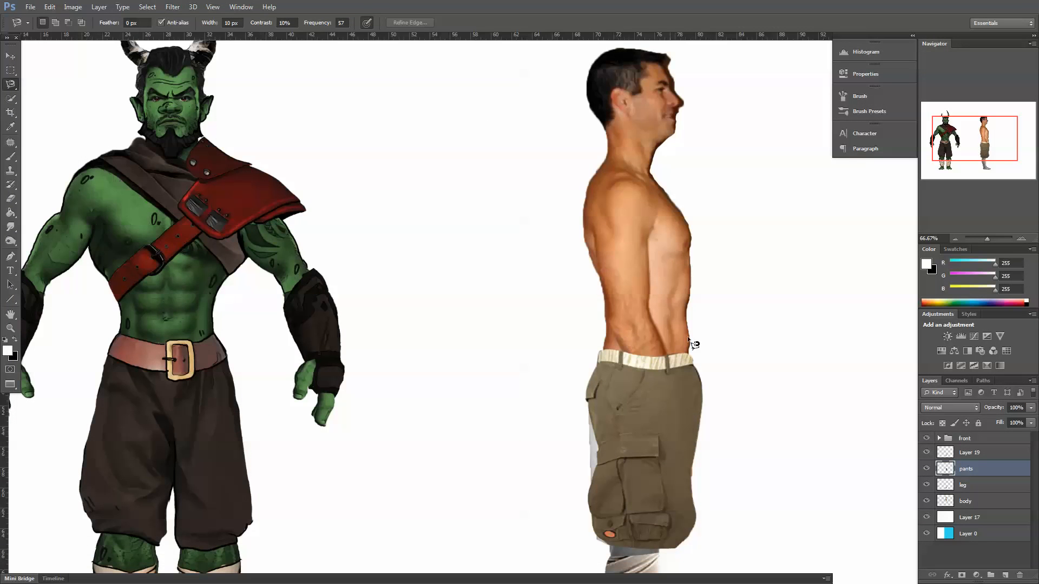
click(956, 238)
drag(682, 422, 597, 343)
drag(684, 301, 516, 450)
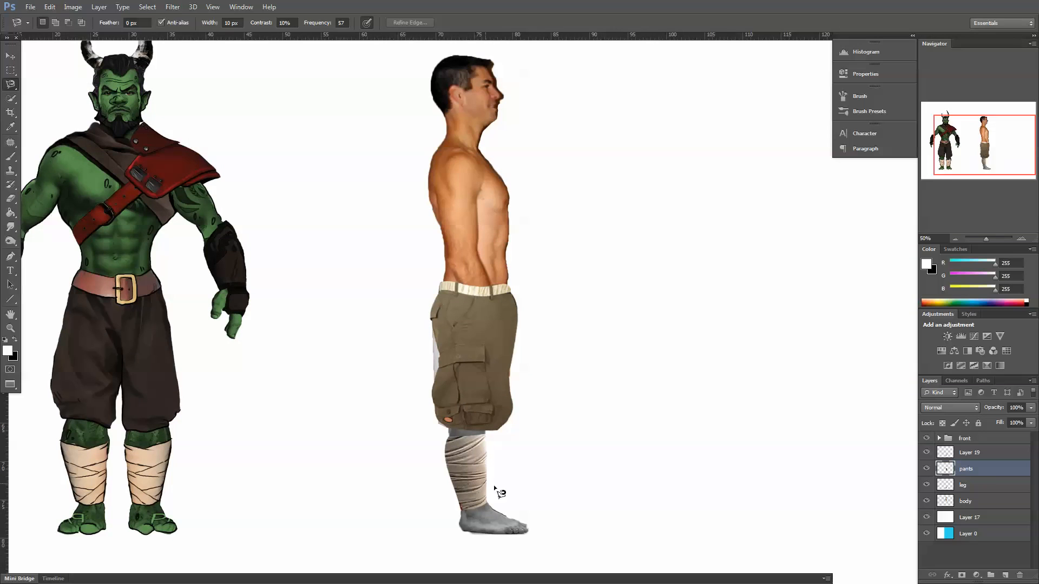
- Move Layer 19 below the pants layer and merge it with the leg layer
click(972, 490)
click(964, 454)
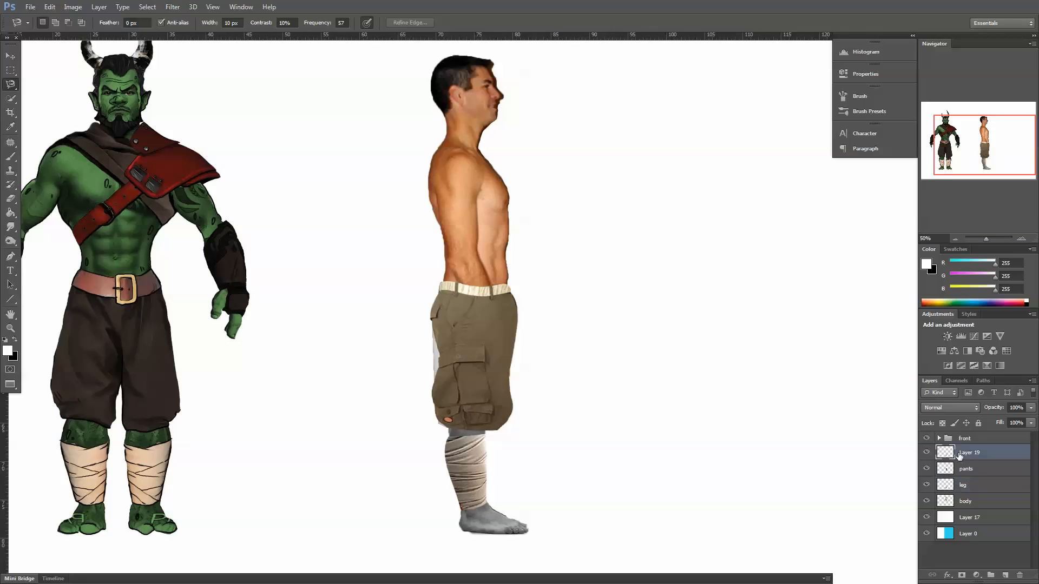
double_click(965, 453)
drag(998, 451, 981, 501)
shift+click(976, 487)
key(ctrl+t)
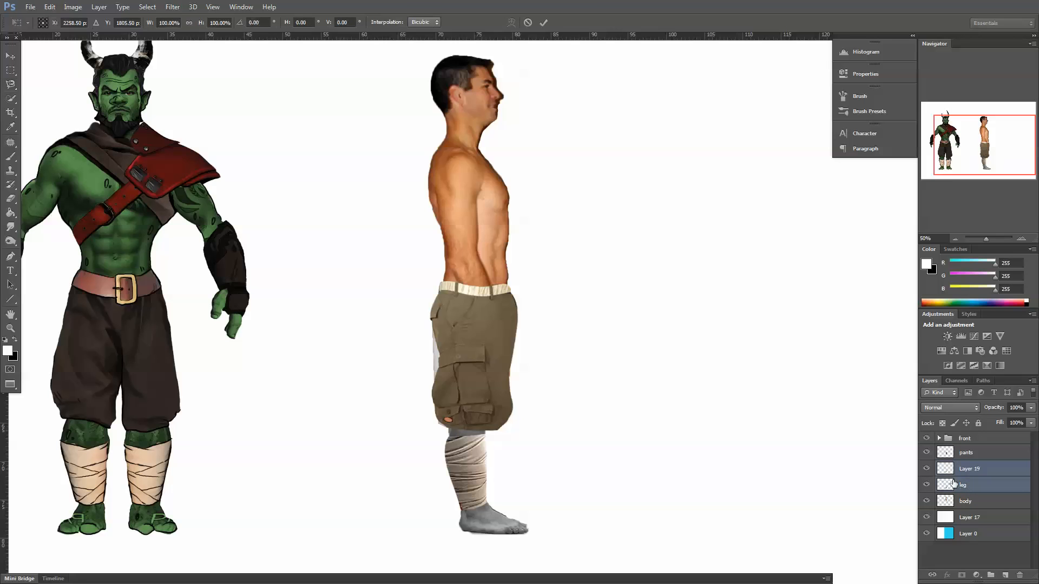
key(ctrl+r)
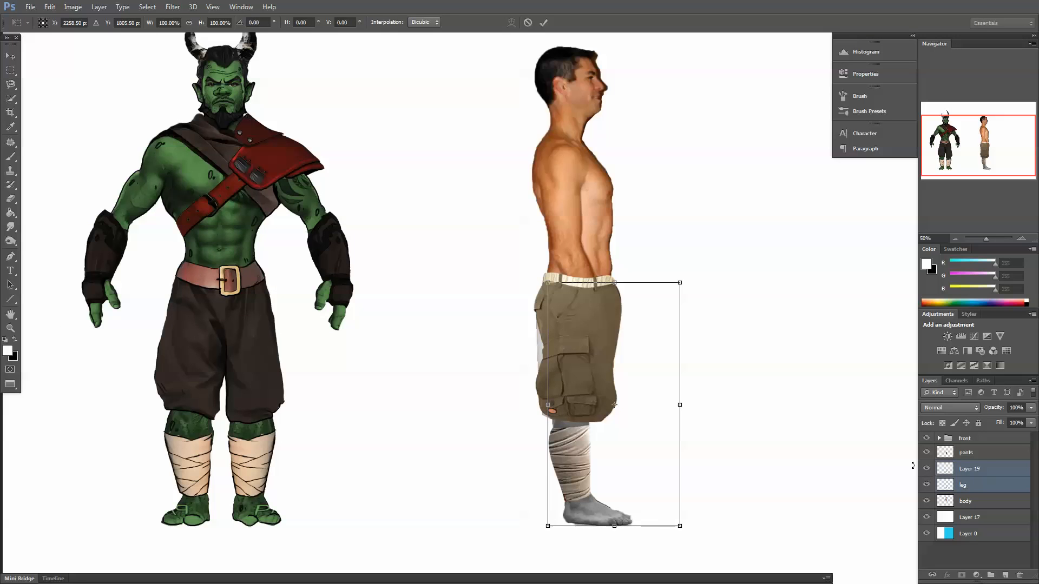
key(Return)
key(l)
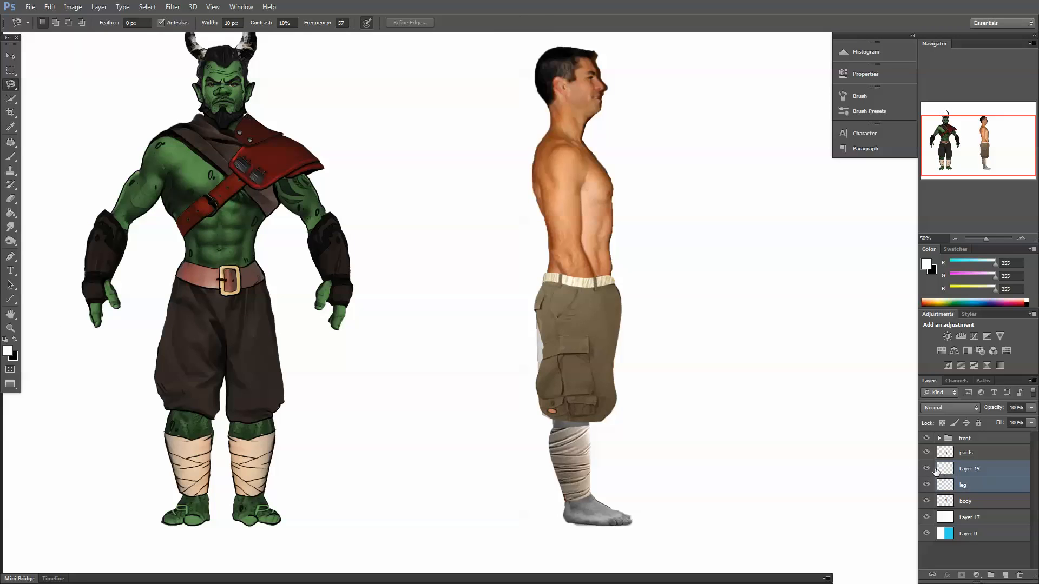
key(ctrl+e)
key(ctrl+t)
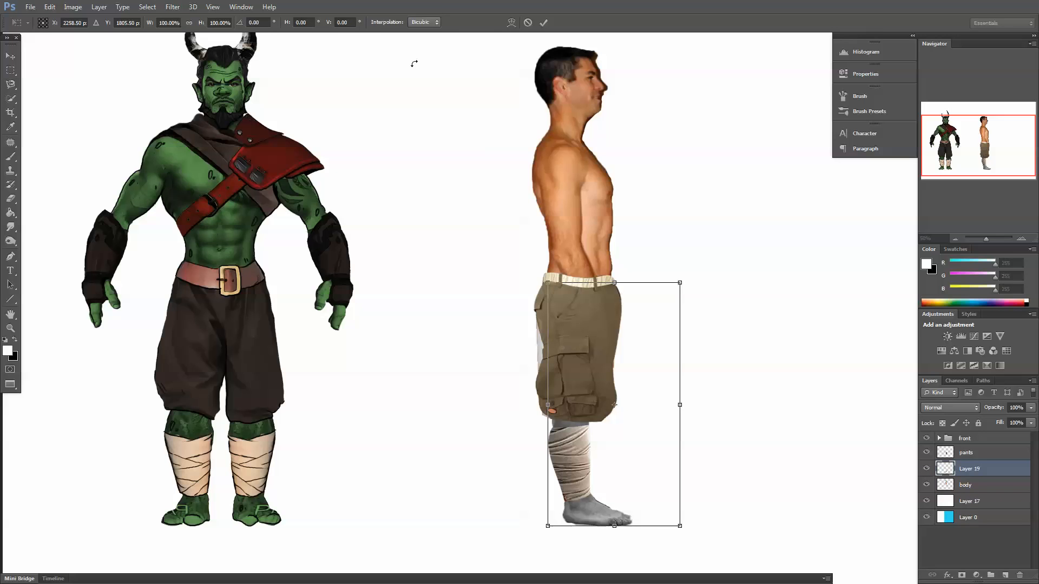
click(511, 22)
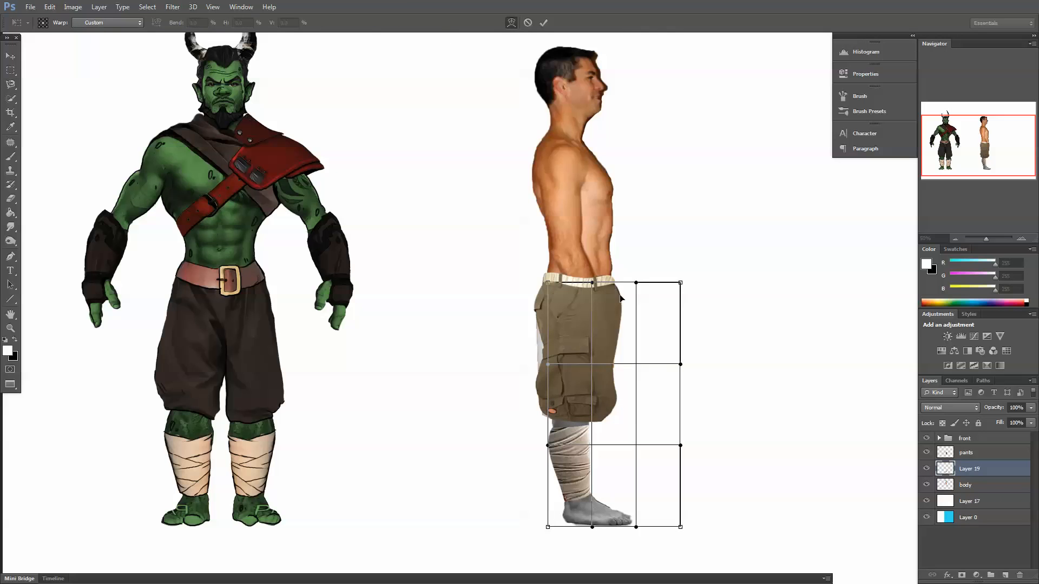
drag(621, 297, 635, 293)
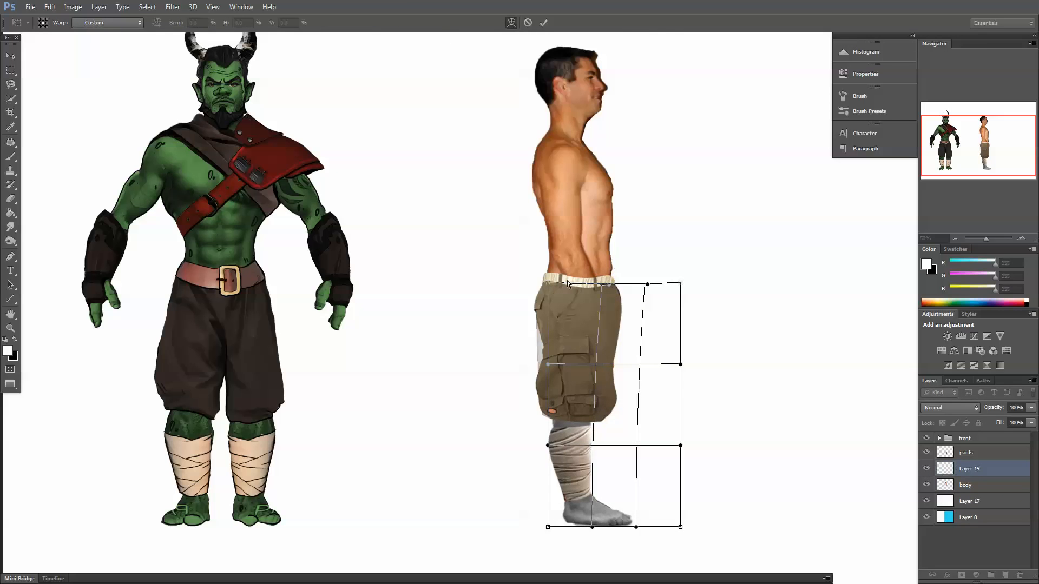
drag(557, 283, 559, 285)
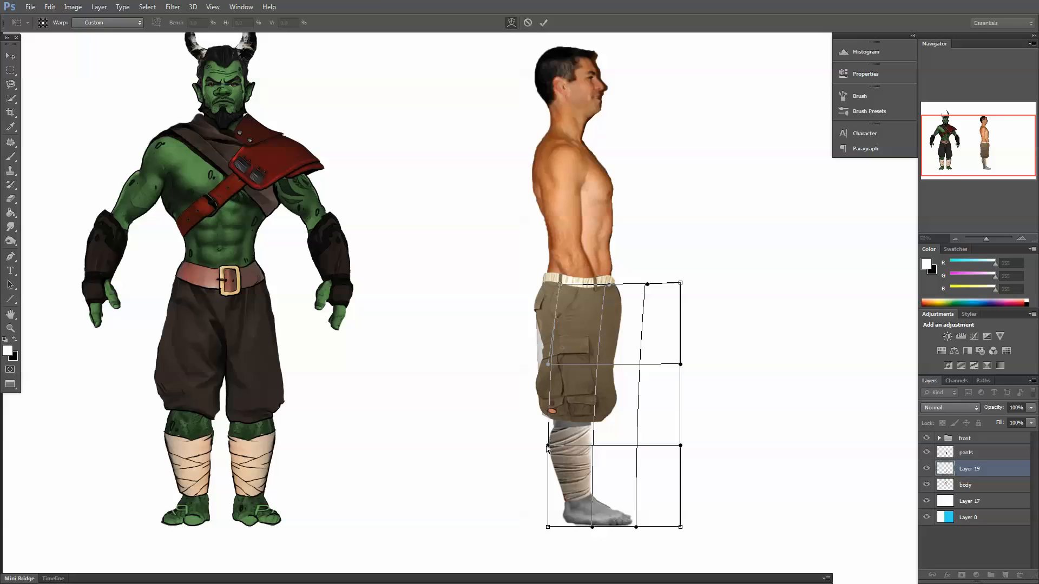
drag(548, 446, 550, 443)
drag(644, 428, 651, 424)
drag(681, 368, 698, 367)
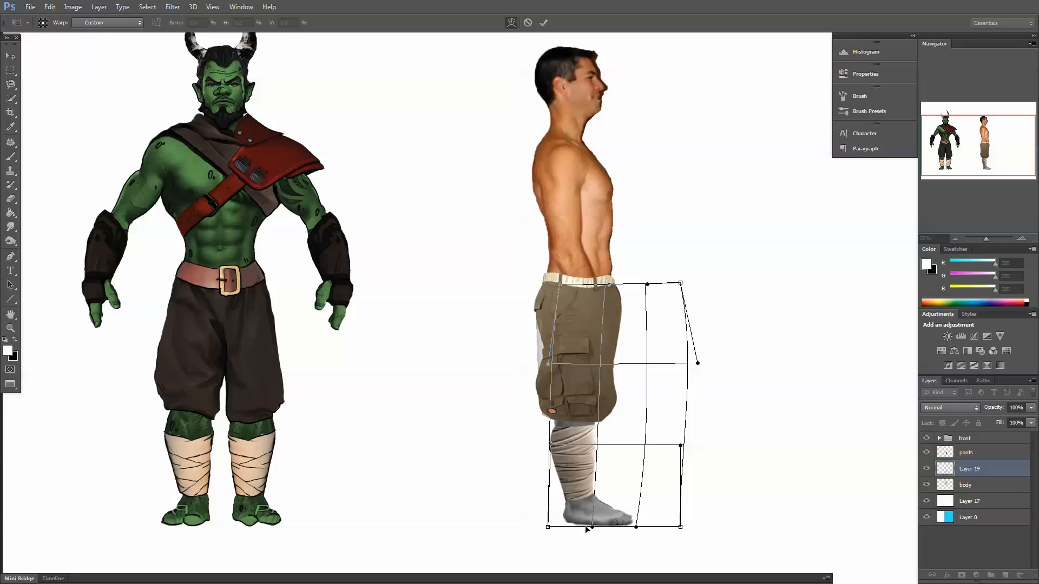
drag(591, 529, 538, 516)
drag(567, 553, 699, 520)
drag(581, 530, 603, 515)
drag(550, 461, 555, 446)
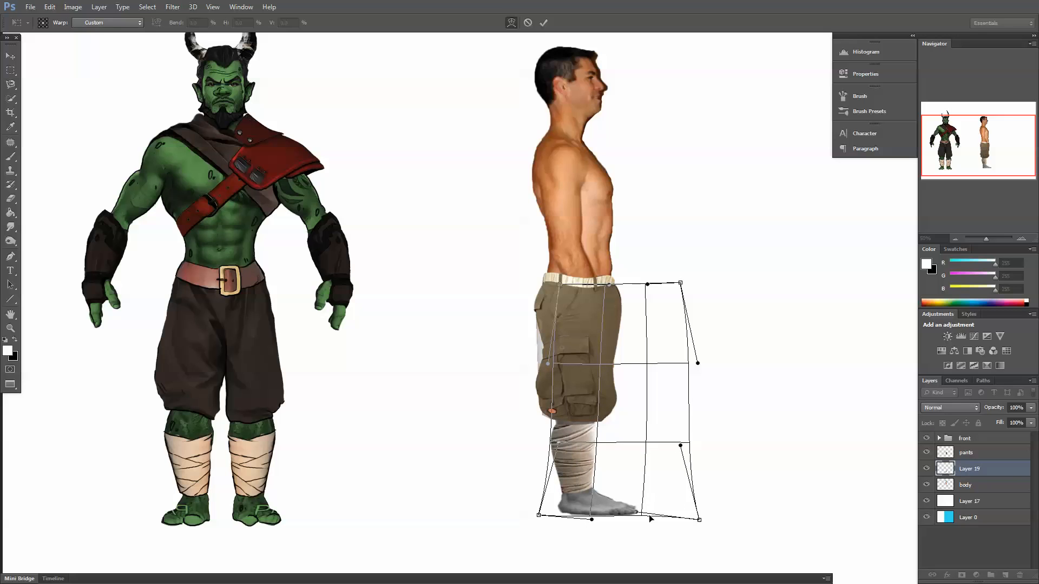
key(Return)
key(l)
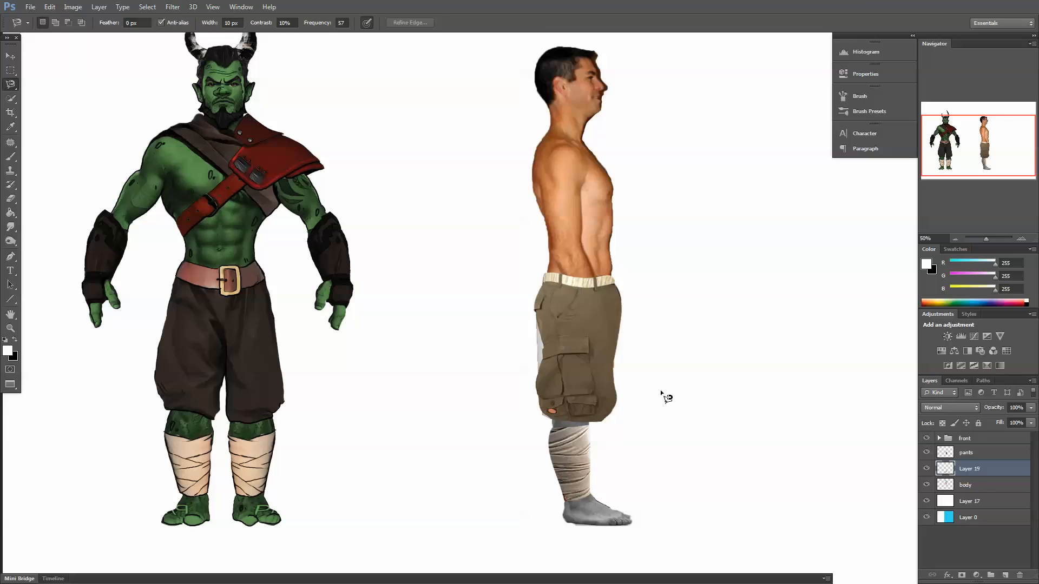
- Clear the stray pixels above the wrapped leg on the merged leg layer and deselect
click(9, 56)
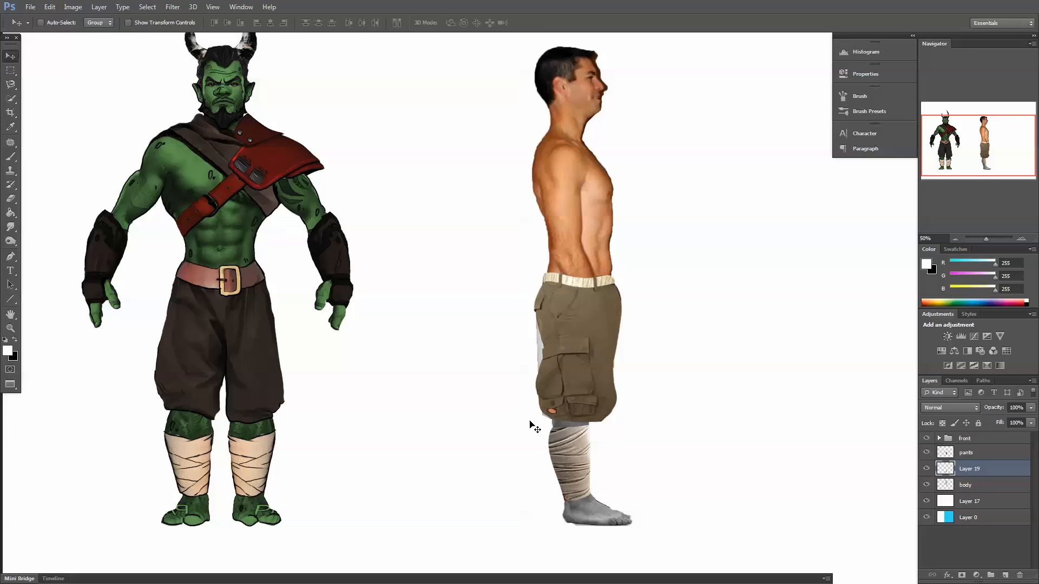
drag(575, 444, 585, 475)
key(ctrl+z)
ctrl+click(948, 469)
key(m)
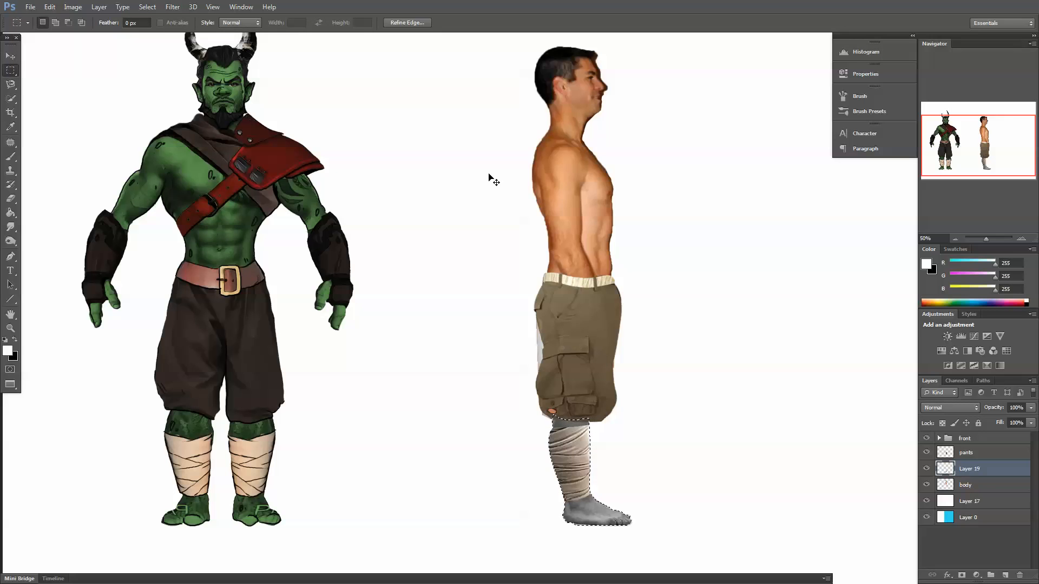
drag(451, 116, 729, 400)
key(ctrl+d)
- Check the extents of the merged leg layer and clear the stray pixels beyond the toes
click(10, 56)
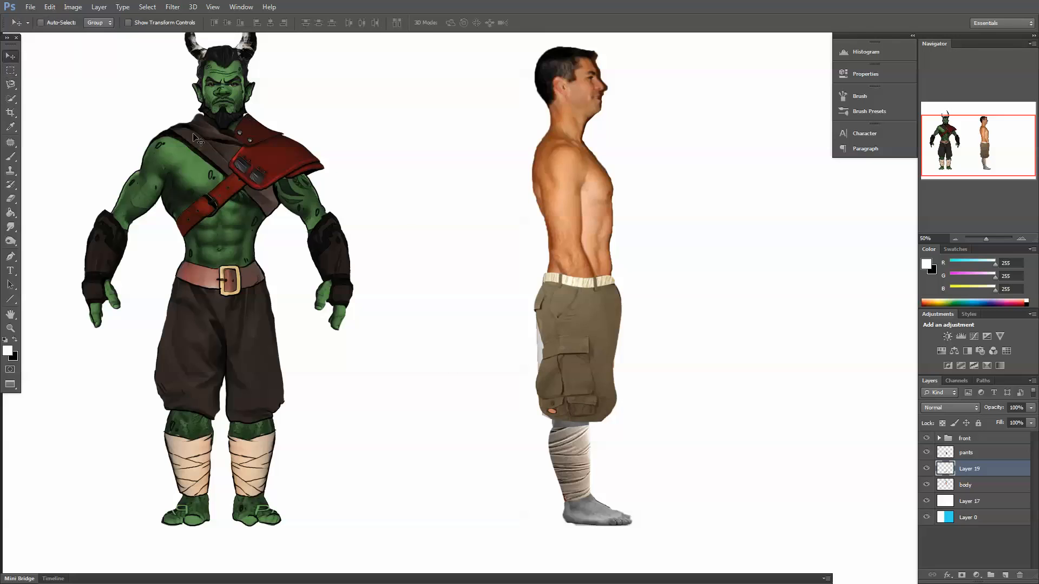
key(ctrl+t)
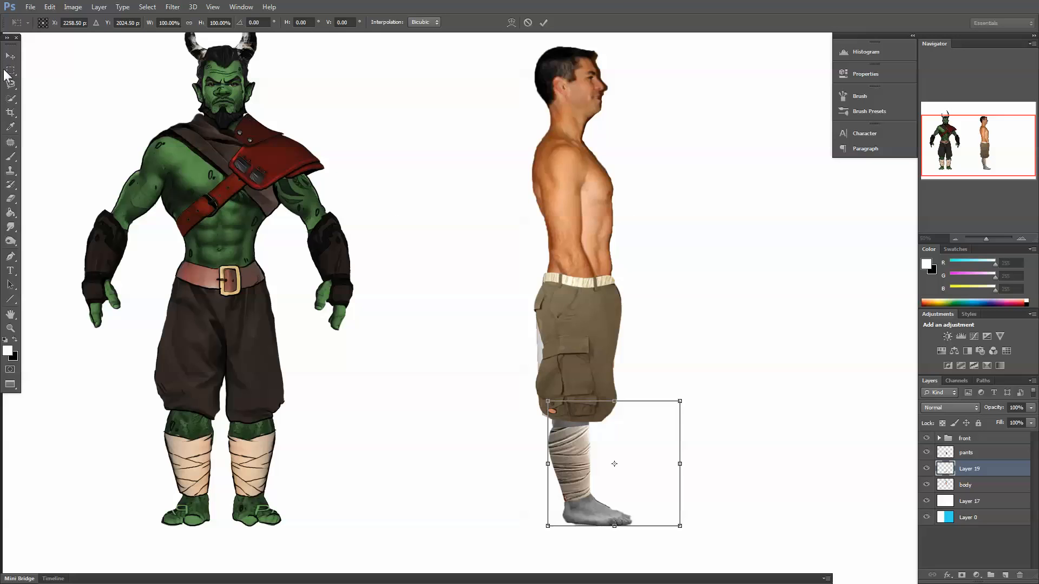
key(Return)
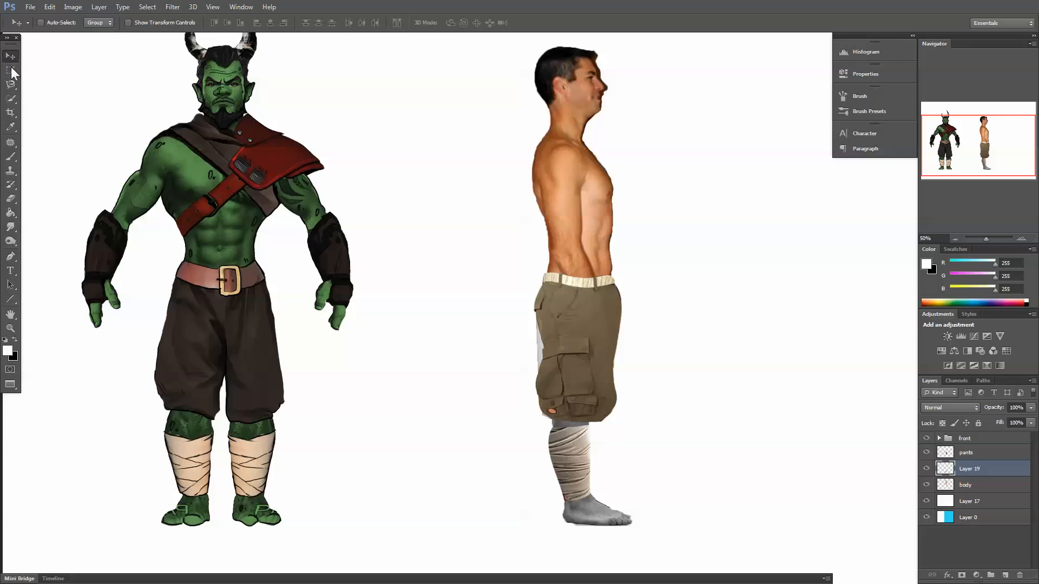
click(10, 70)
drag(745, 317, 640, 548)
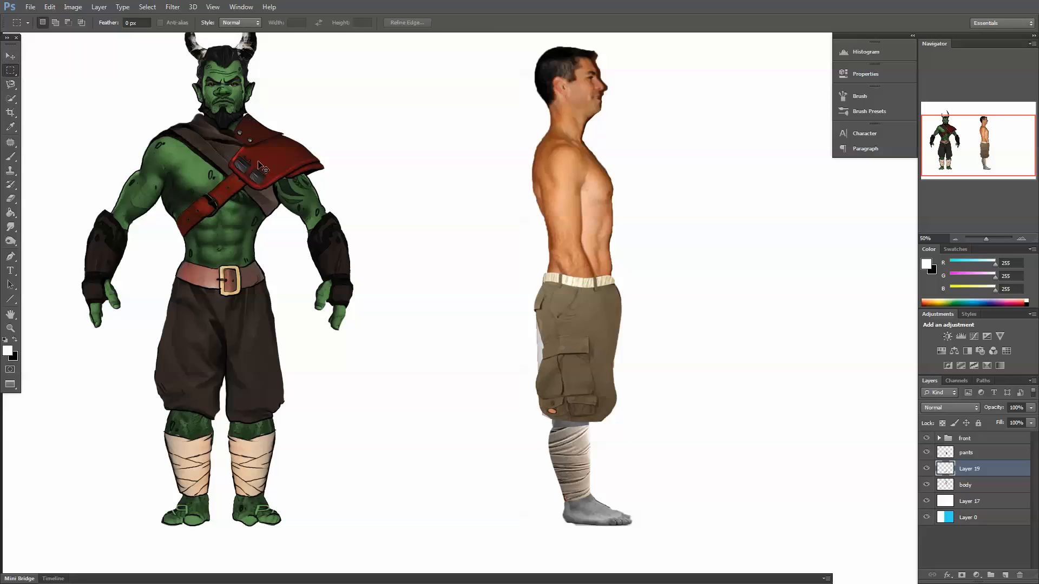
key(ctrl+t)
click(512, 22)
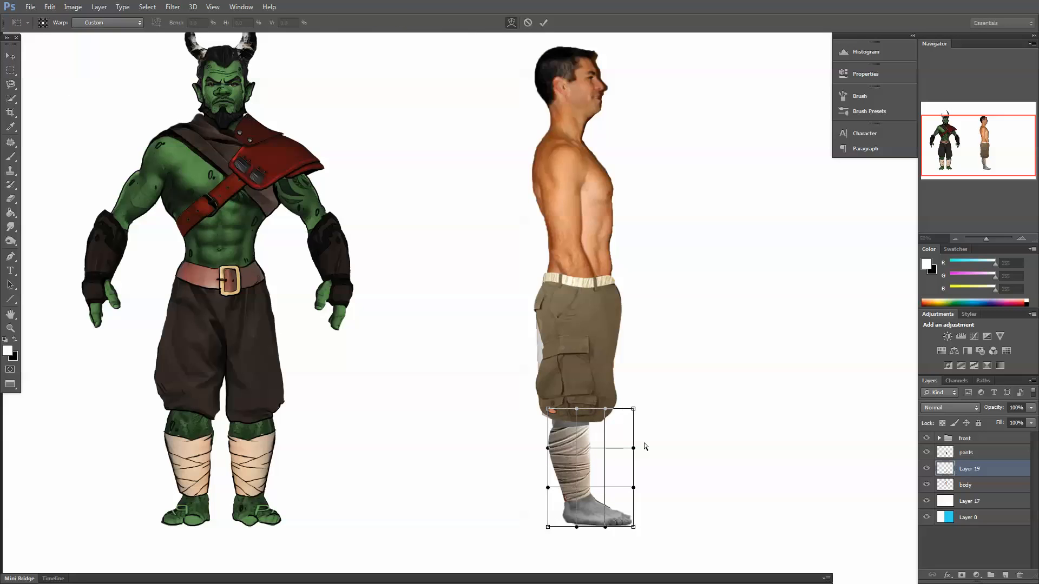
drag(589, 412, 601, 410)
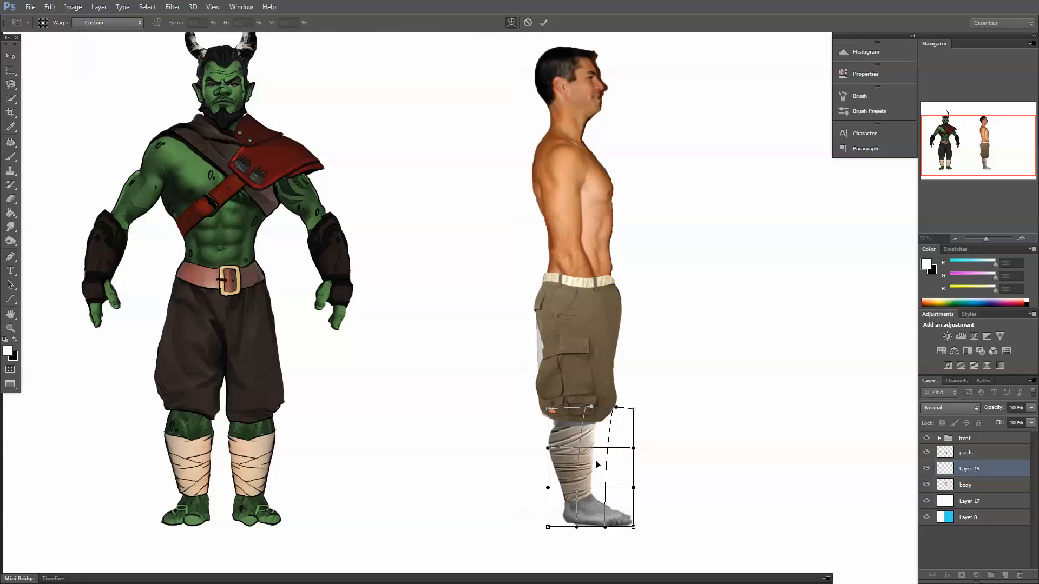
drag(592, 528, 533, 524)
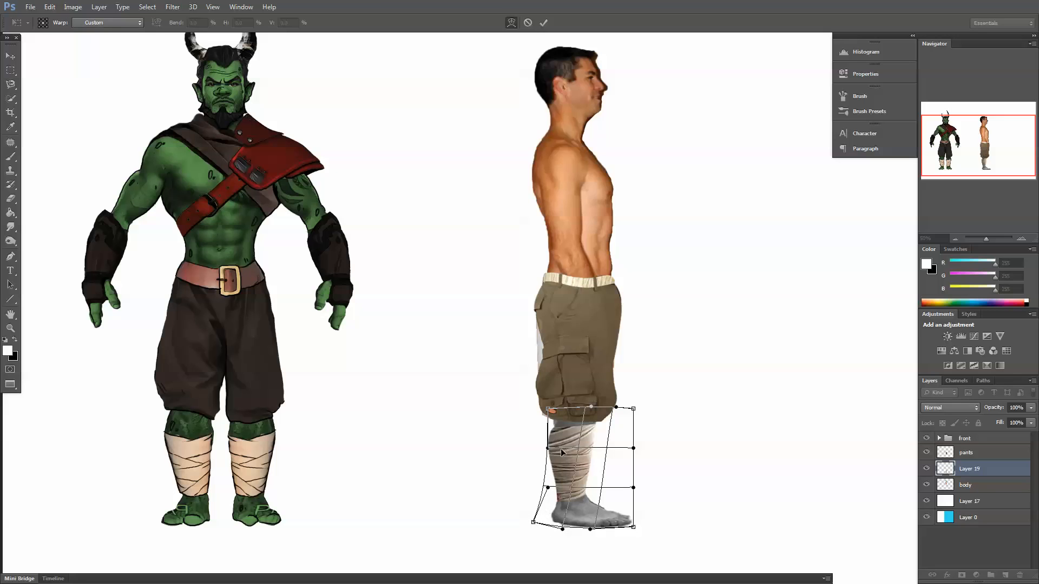
drag(560, 447, 564, 448)
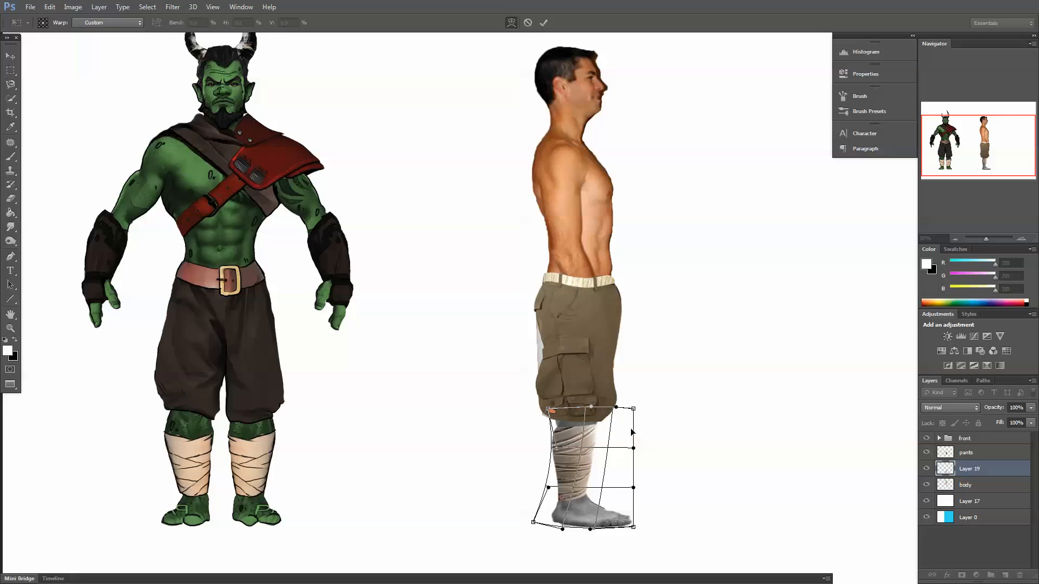
drag(633, 448, 646, 444)
drag(634, 528, 634, 524)
drag(609, 489, 606, 492)
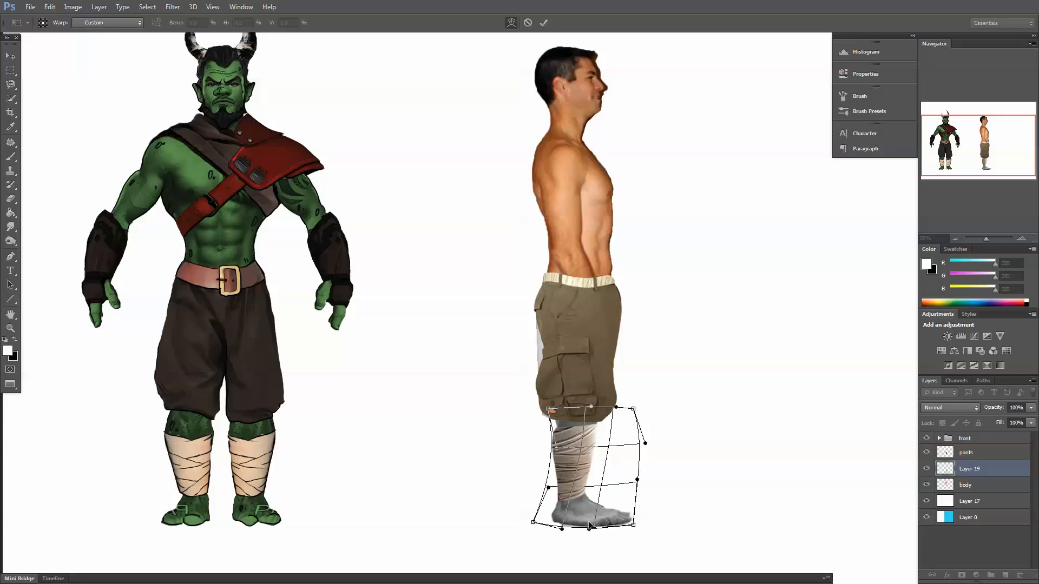
drag(589, 530, 533, 525)
key(Return)
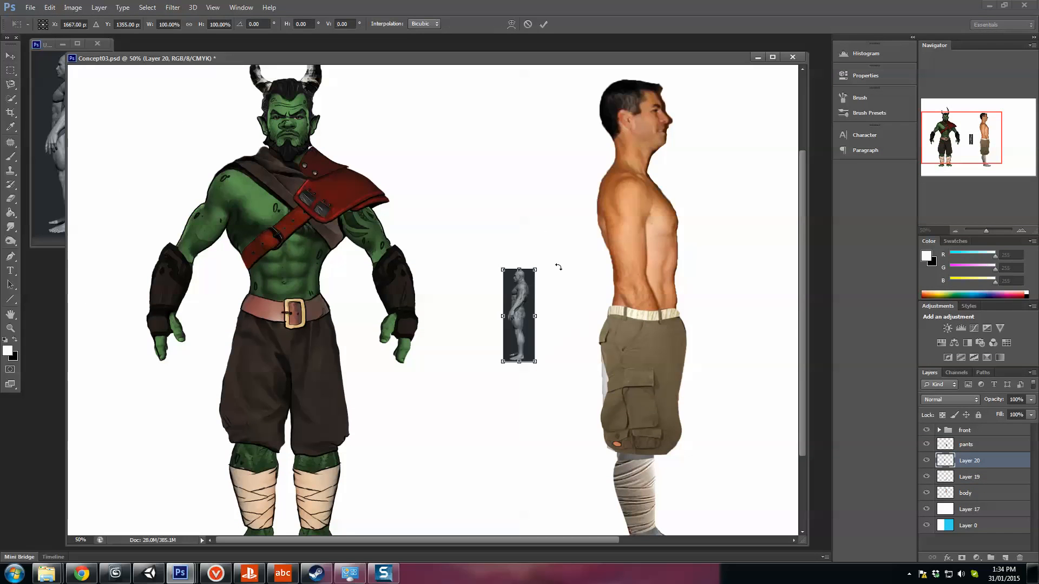
- Enlarge the pasted grey anatomy figure and position it between the green character and the side-view man
drag(556, 267, 635, 118)
drag(557, 248, 521, 308)
key(Return)
- Flip the grey anatomy figure horizontally and move it over the side-view man
click(49, 7)
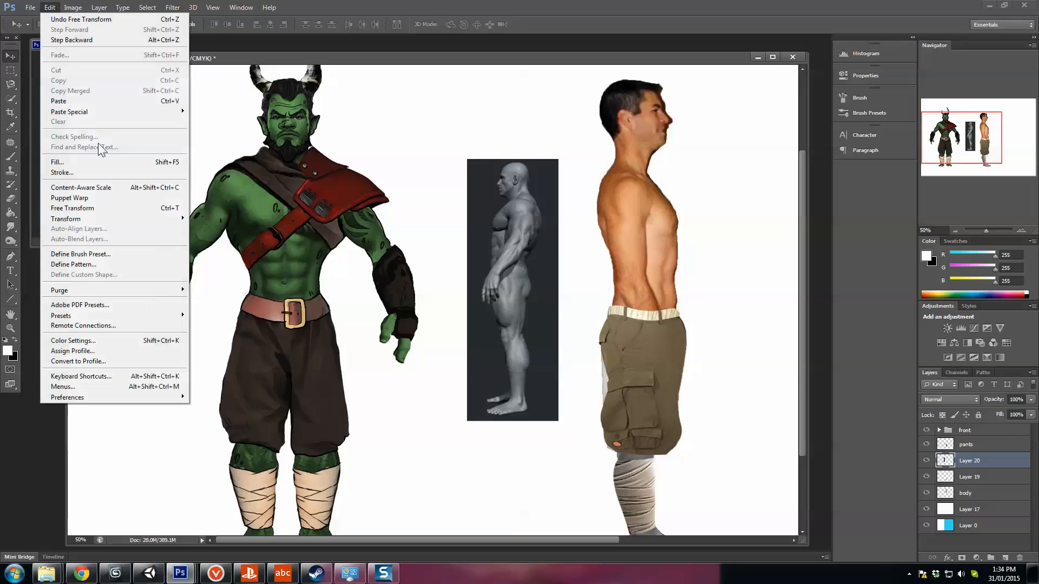
mouse_move(79, 217)
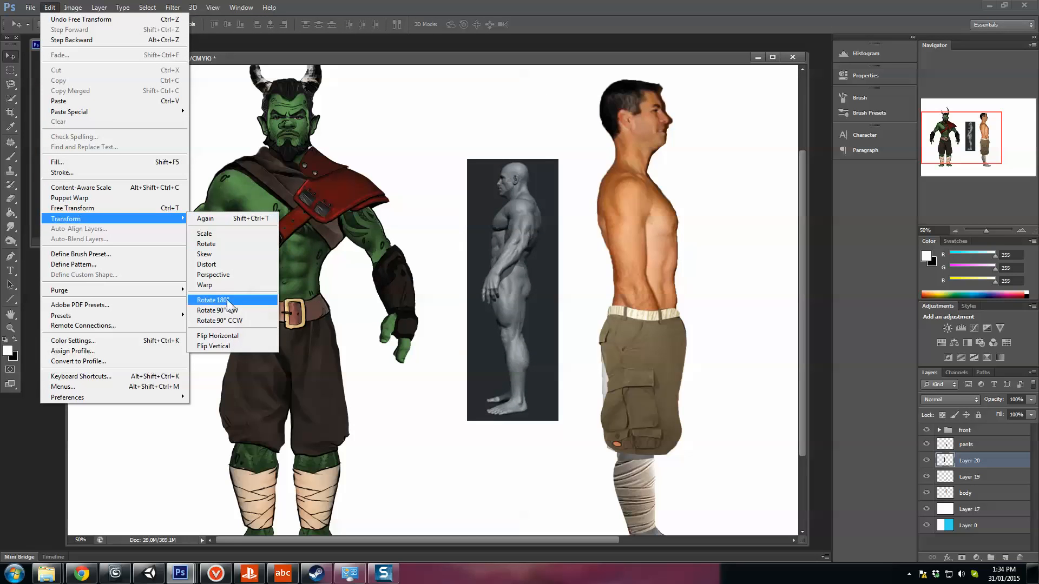
click(232, 335)
mouse_move(536, 276)
mouse_down()
mouse_move(622, 272)
mouse_move(635, 228)
mouse_up()
- Place the anatomy figure's layer above the pants layer and set its fill to 79%
drag(969, 461, 969, 439)
click(964, 400)
click(1026, 420)
drag(1031, 415, 1005, 427)
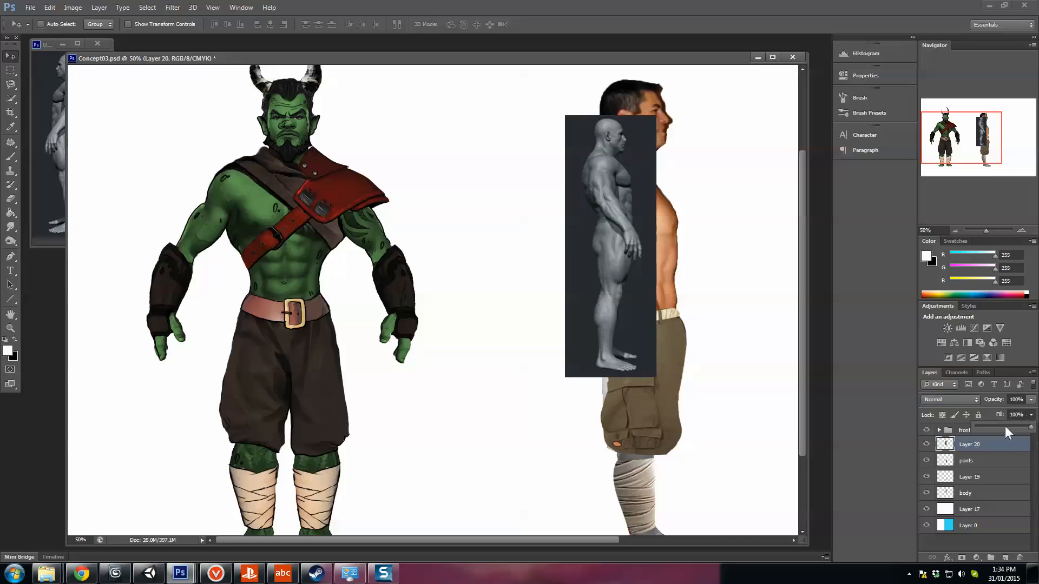
click(955, 231)
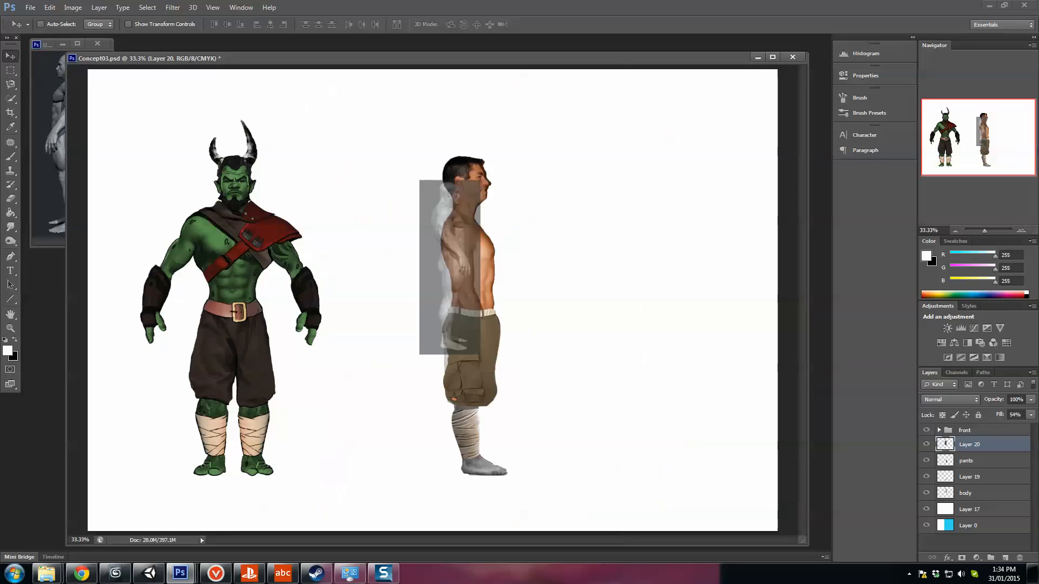
click(1030, 416)
drag(1021, 424, 1022, 424)
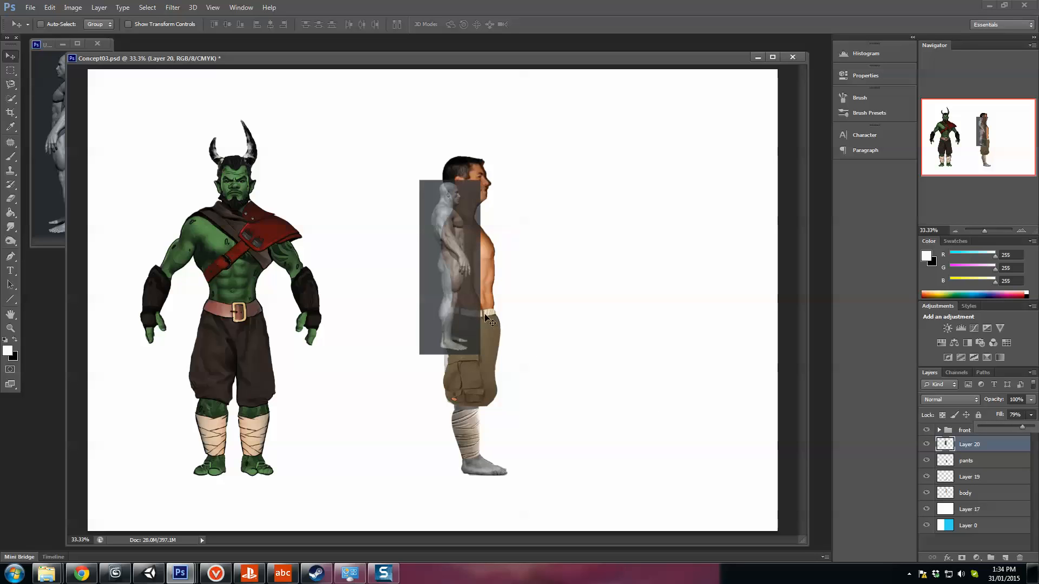
- Align the anatomy figure with the side-view man's feet and scale it to about 189% to match his height
mouse_move(469, 311)
mouse_down()
mouse_move(505, 437)
mouse_move(492, 439)
mouse_up()
key(ctrl+t)
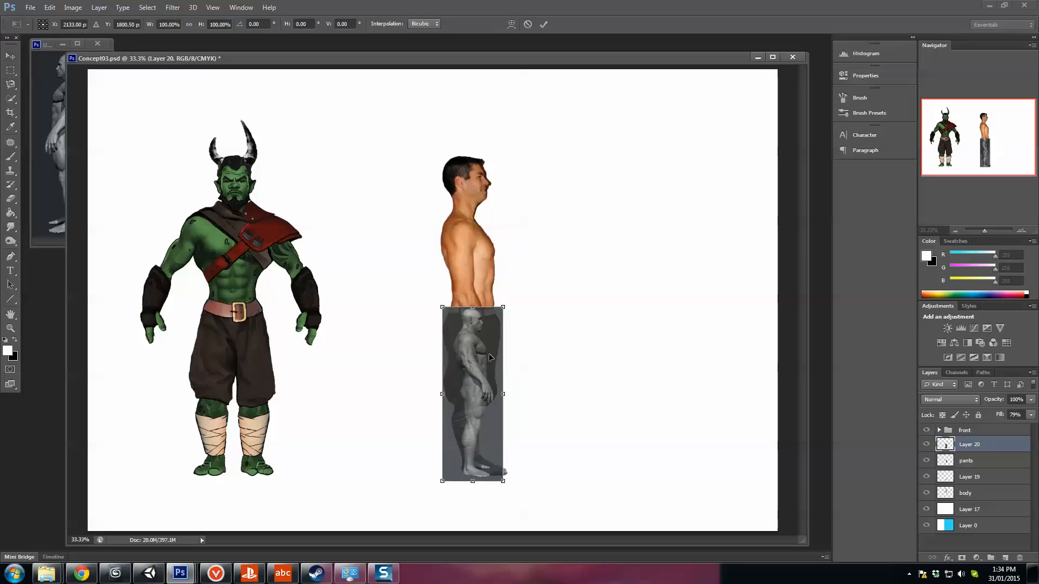
drag(504, 307, 558, 152)
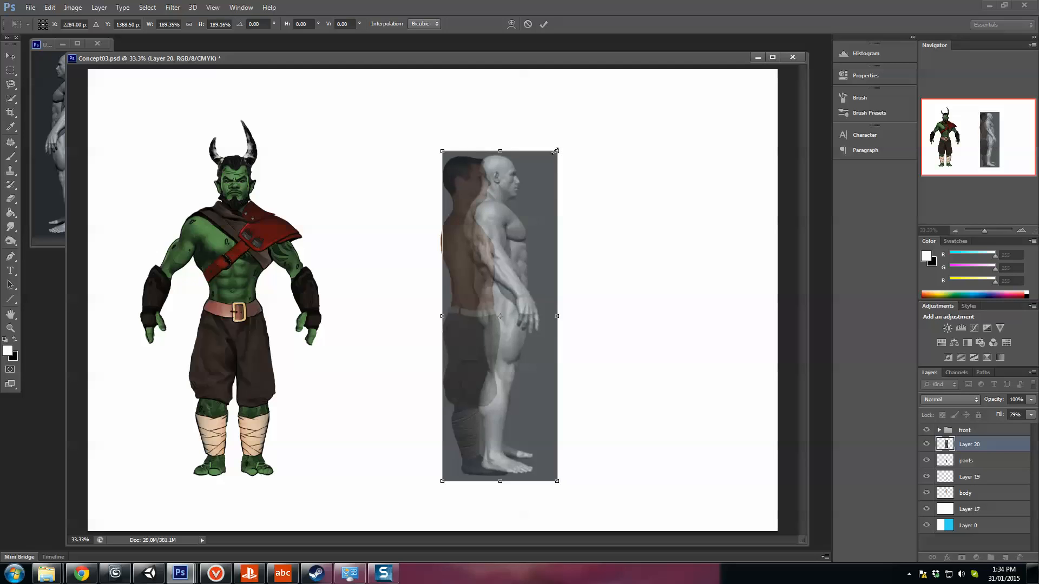
key(Return)
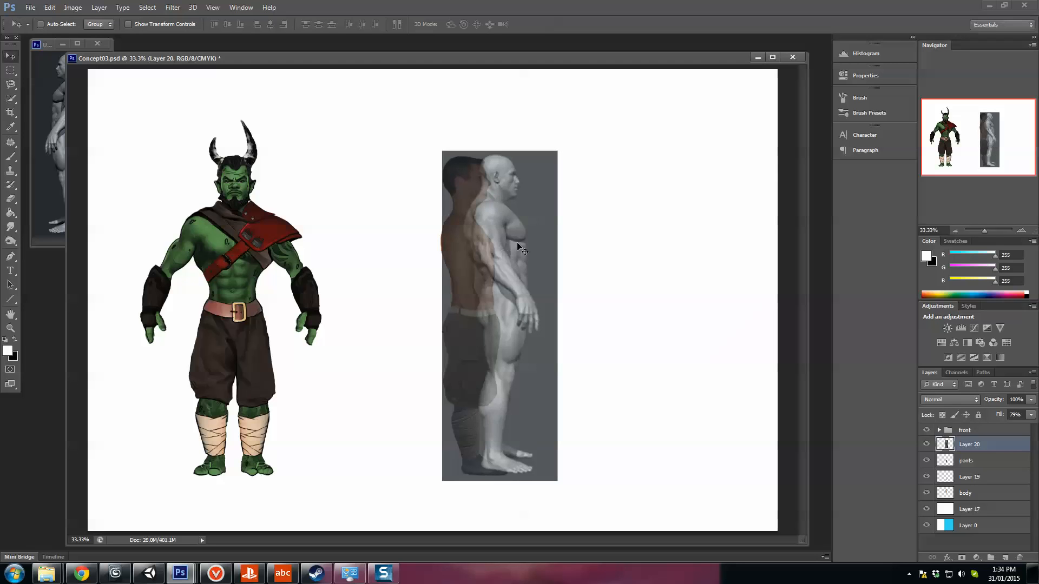
- Move the grey anatomy figure onto the side-view man and scale it to about 98% so their heights and silhouettes match
drag(517, 242, 495, 248)
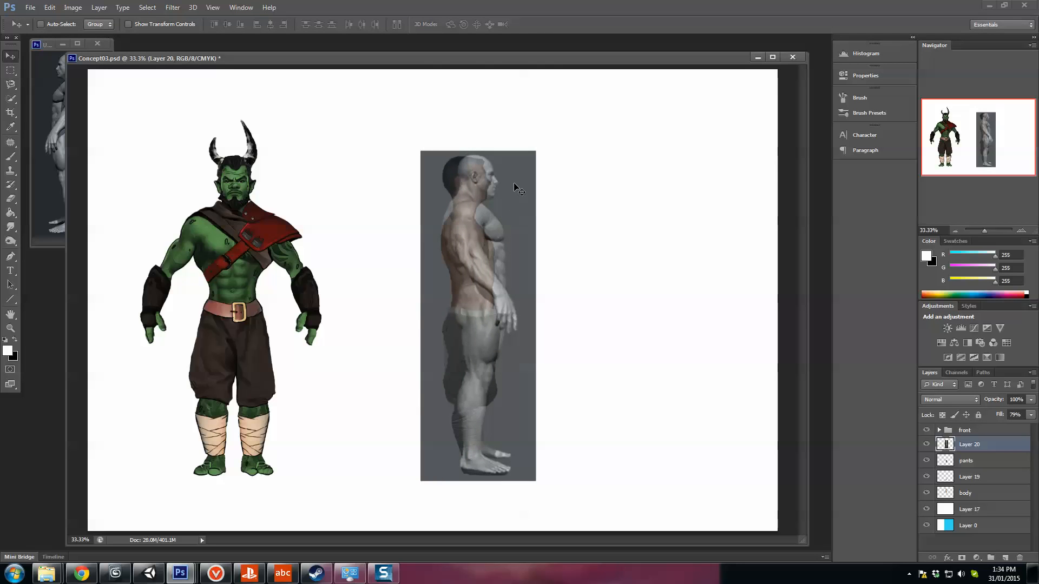
key(ctrl+t)
drag(523, 164, 519, 173)
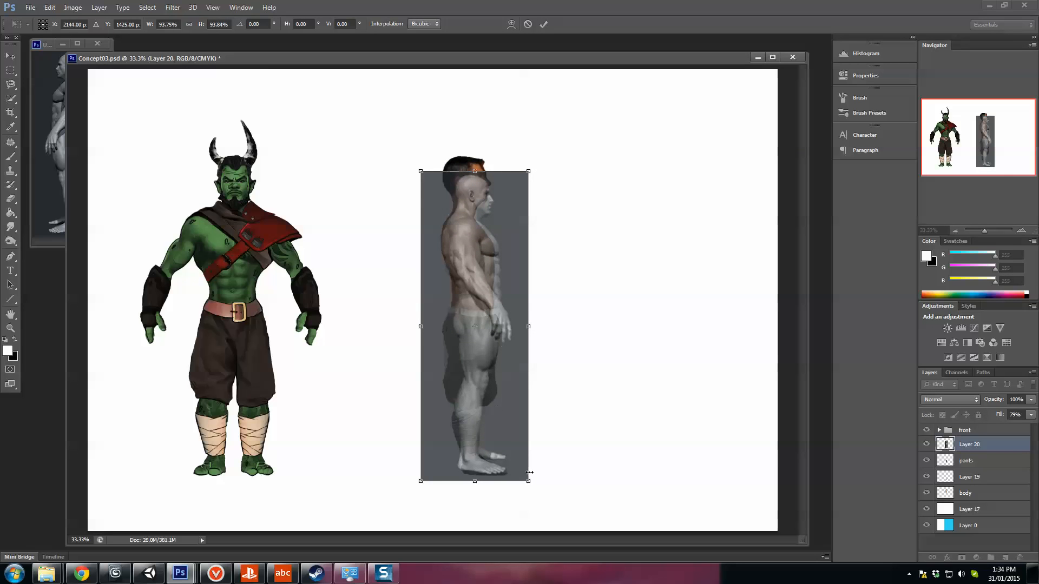
drag(529, 482, 530, 483)
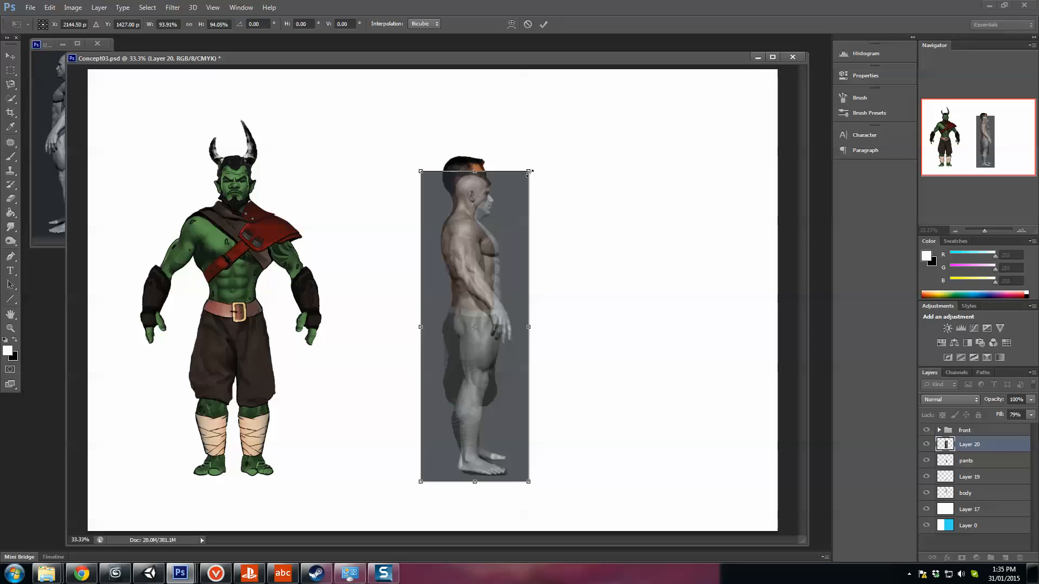
drag(529, 172, 541, 164)
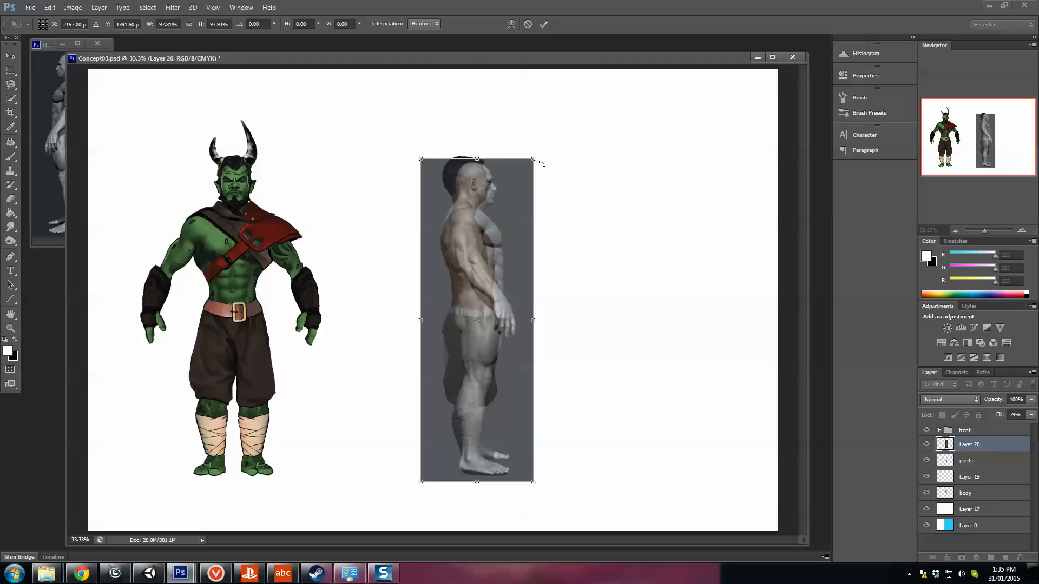
key(Return)
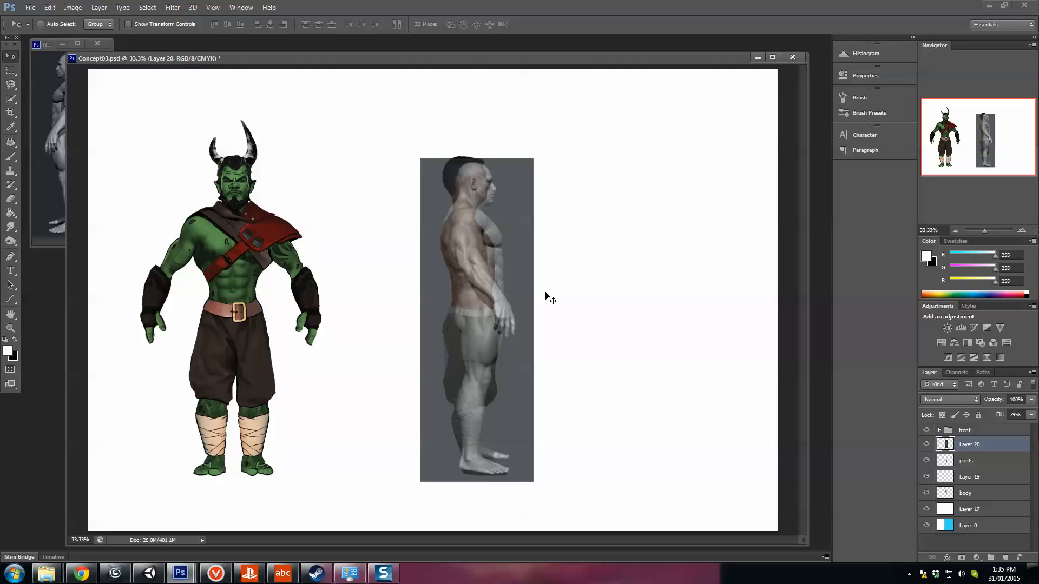
drag(514, 283, 487, 287)
- Identify the side-view man's lower-leg layer, Layer 19, by toggling its visibility and rename it "leg"
click(968, 460)
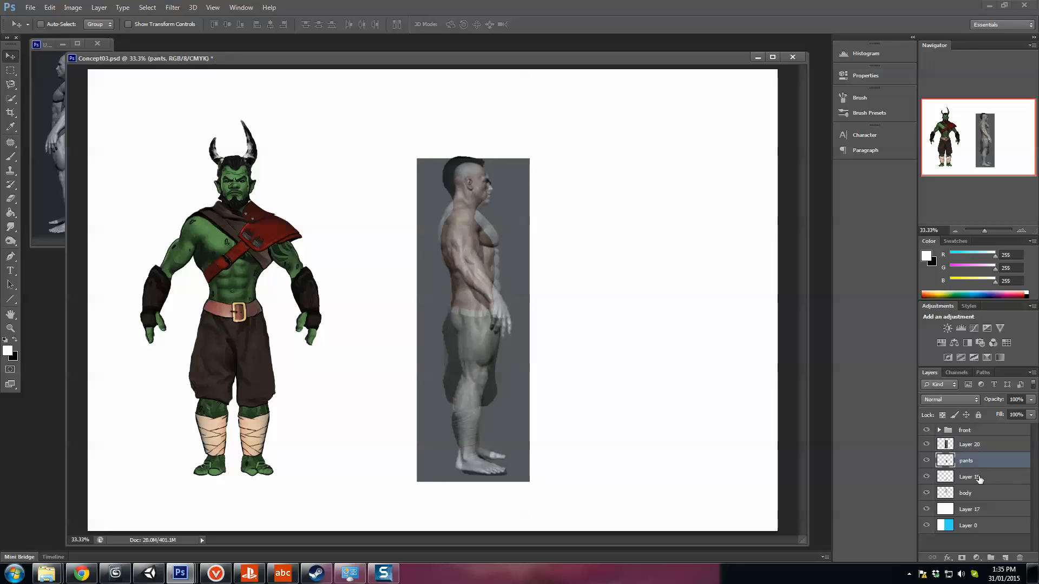
click(970, 477)
click(927, 478)
click(927, 478)
double_click(979, 477)
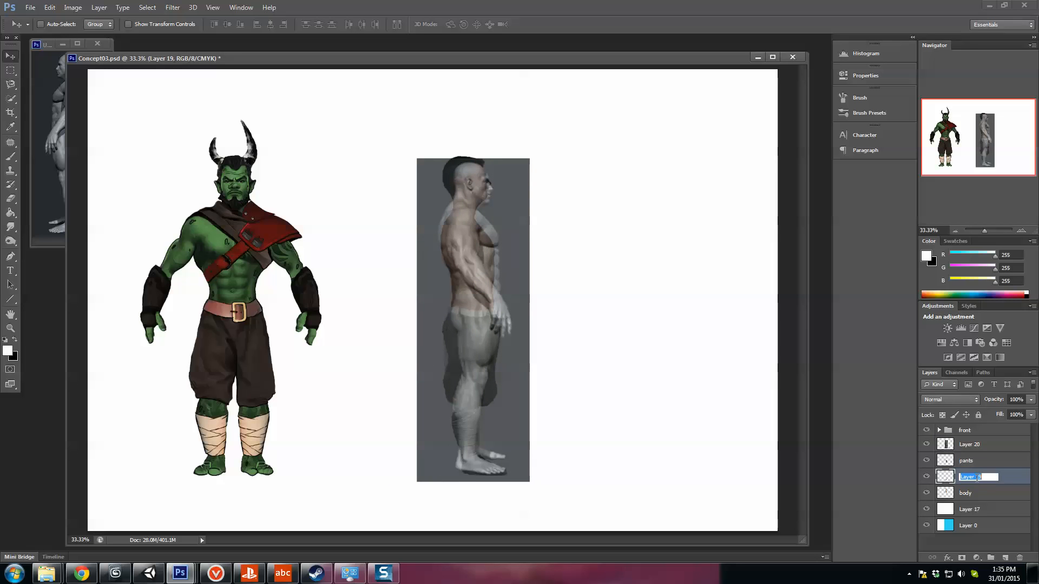
text(leg)
key(Return)
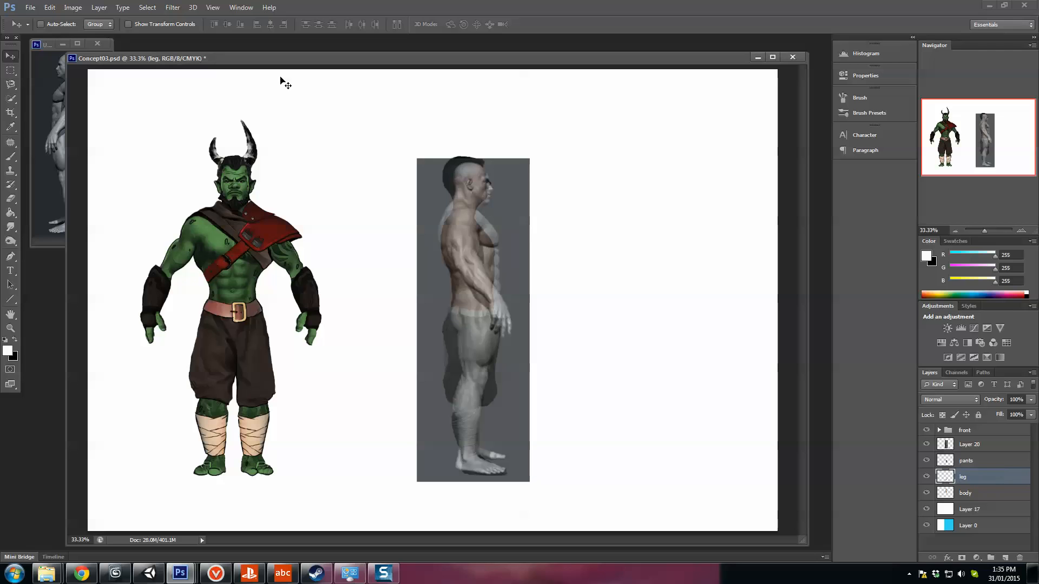
- Warp the leg layer so the wrapped lower leg and foot follow the anatomy figure's leg
key(ctrl+t)
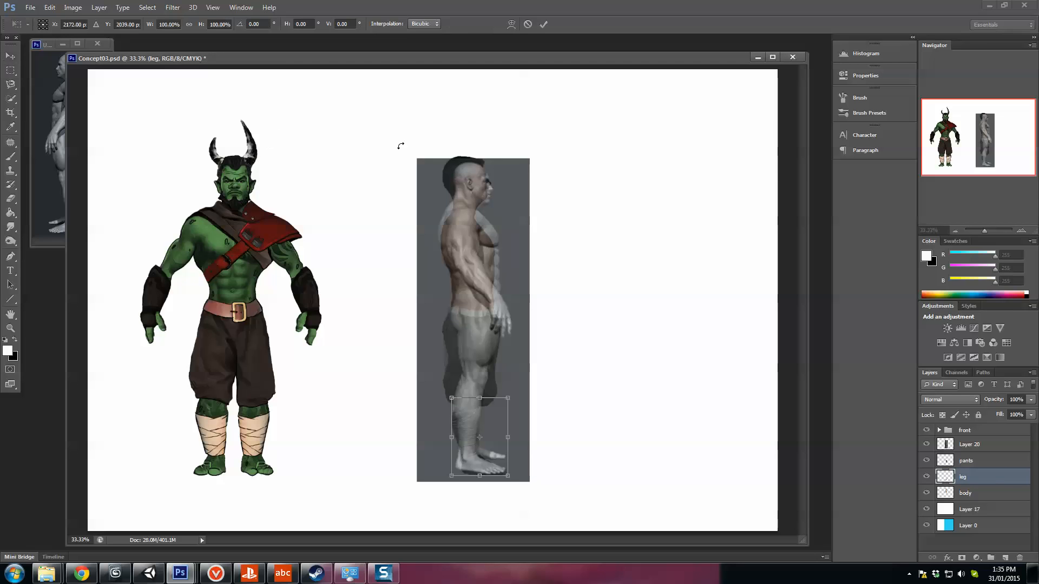
click(511, 25)
drag(482, 403, 456, 423)
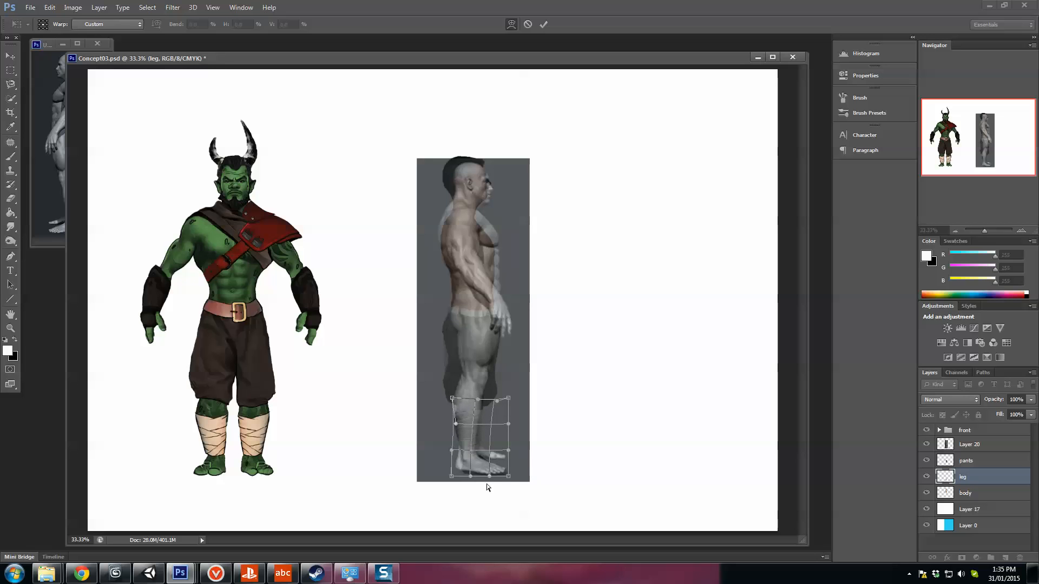
drag(477, 478, 472, 478)
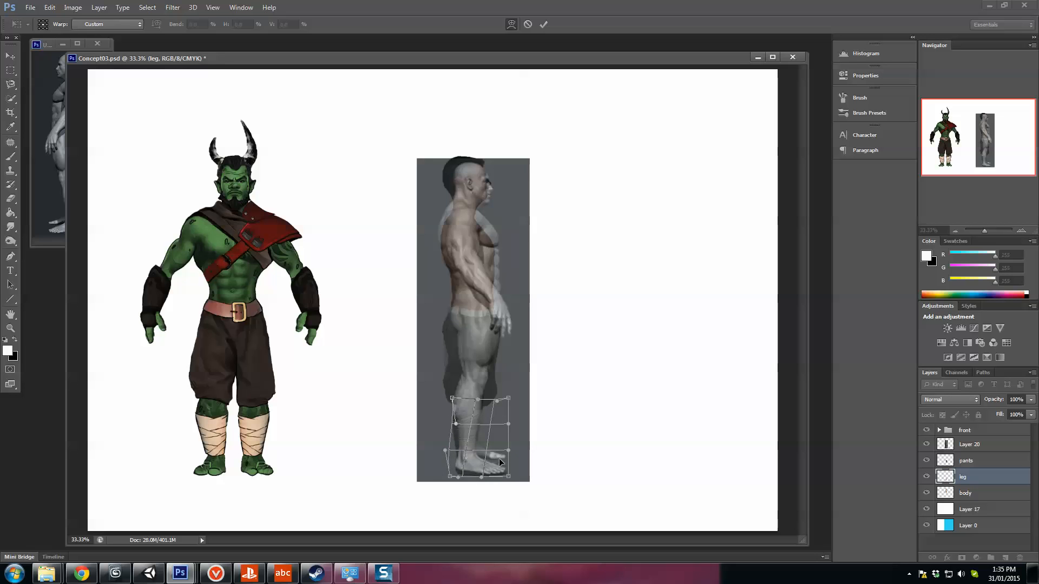
drag(499, 459, 476, 442)
key(Return)
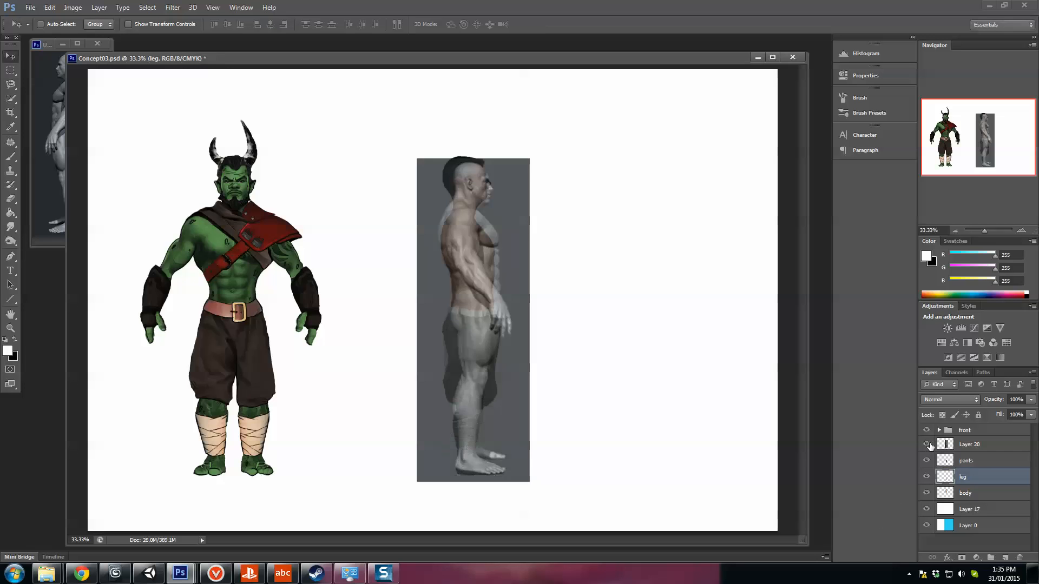
- Compare the side-view man with the anatomy overlay shown and hidden, and delete the overlay's layer
click(927, 444)
click(928, 445)
click(927, 445)
click(927, 445)
click(927, 445)
click(927, 444)
click(927, 445)
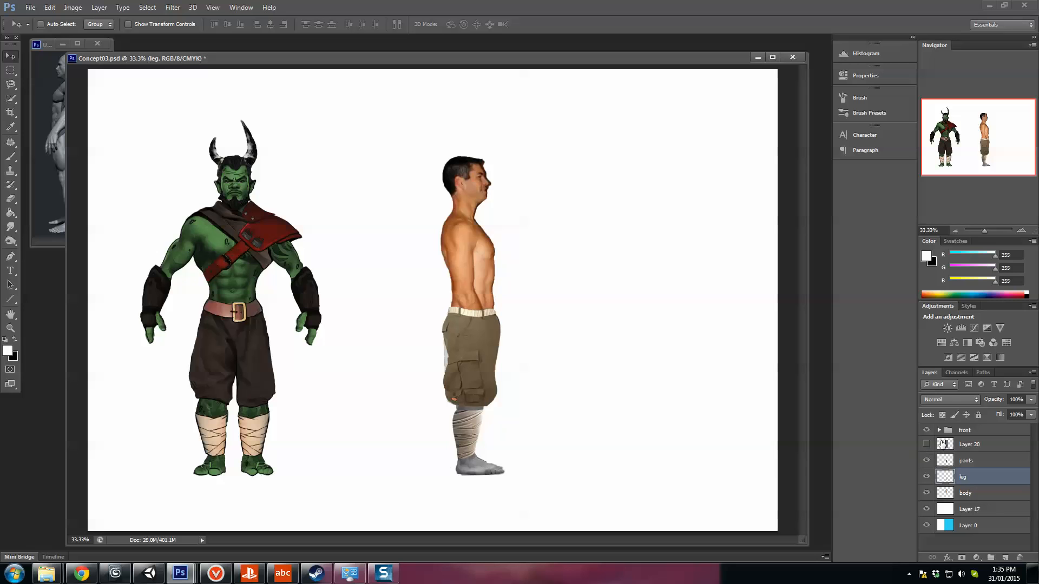
drag(942, 445, 1019, 561)
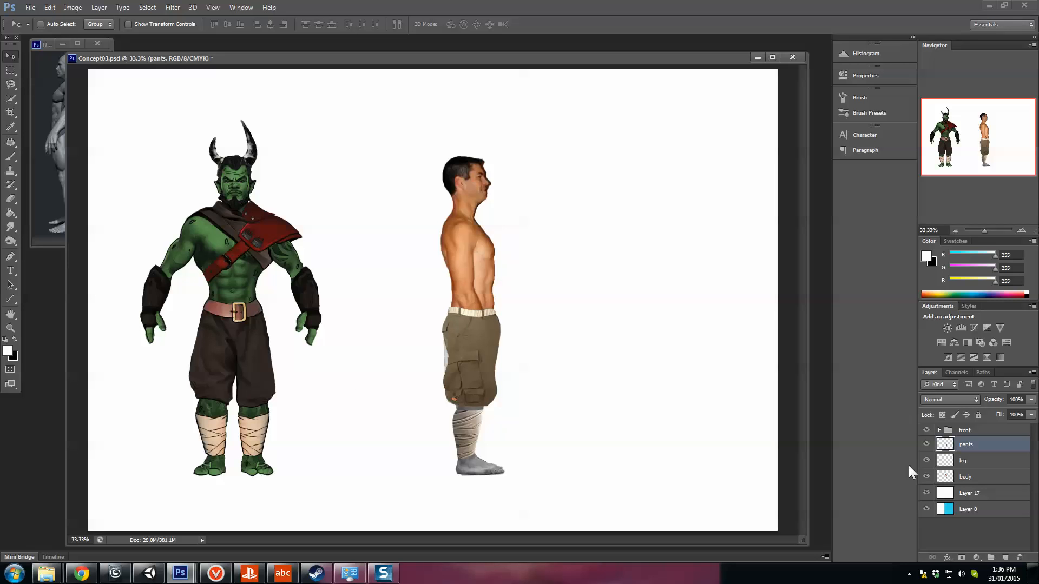
- Remove the arm's edges from the torso on the body layer with the content-aware Spot Healing Brush
click(968, 480)
click(1022, 231)
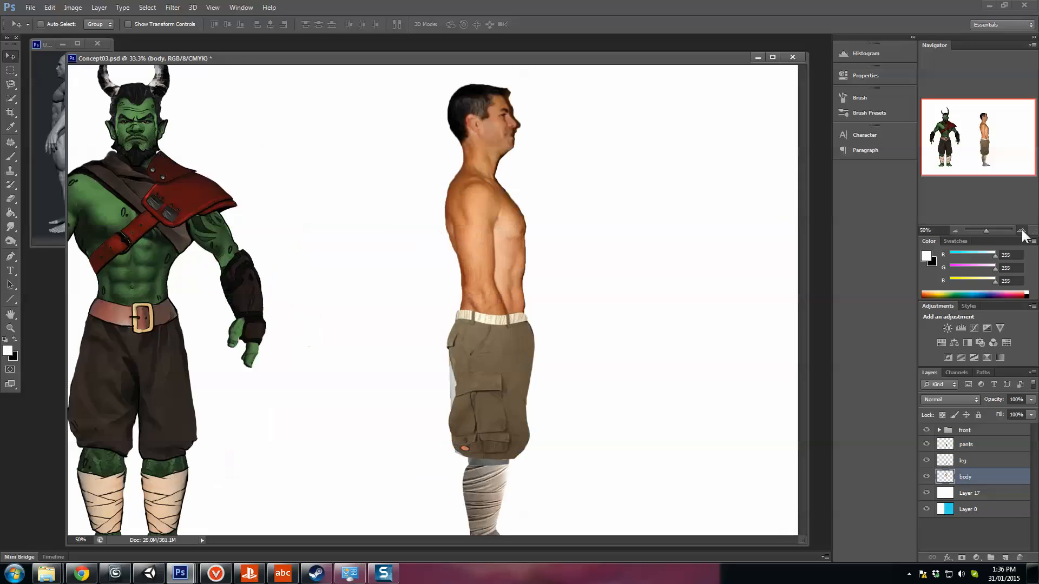
click(1022, 231)
drag(482, 224, 517, 271)
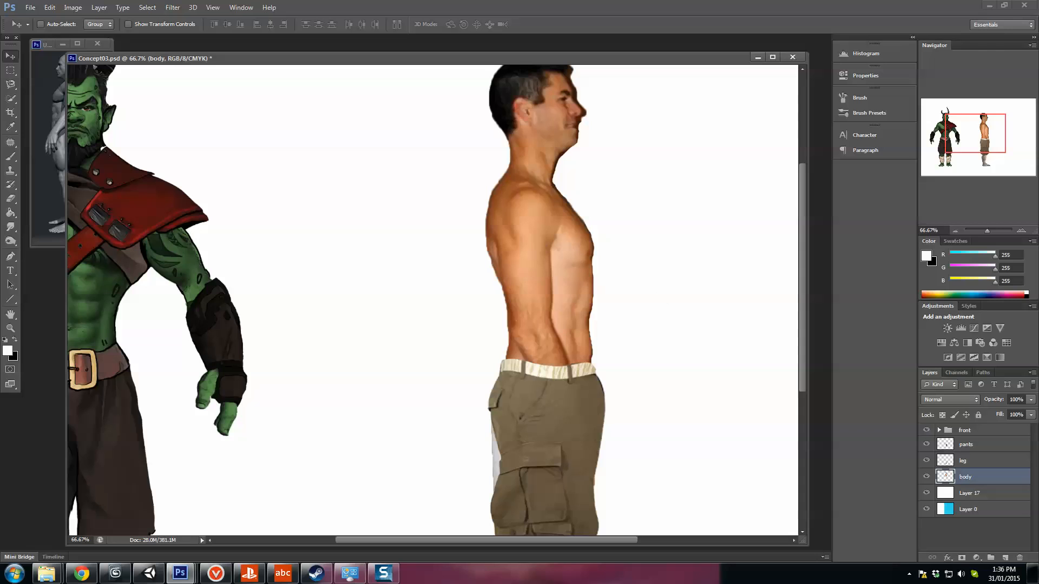
key(alt+Tab)
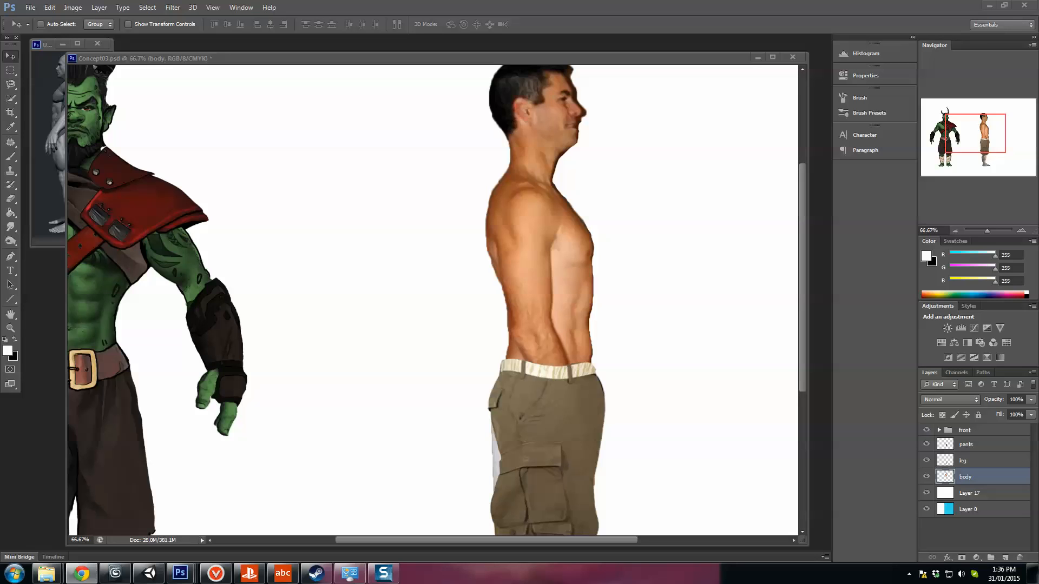
click(651, 265)
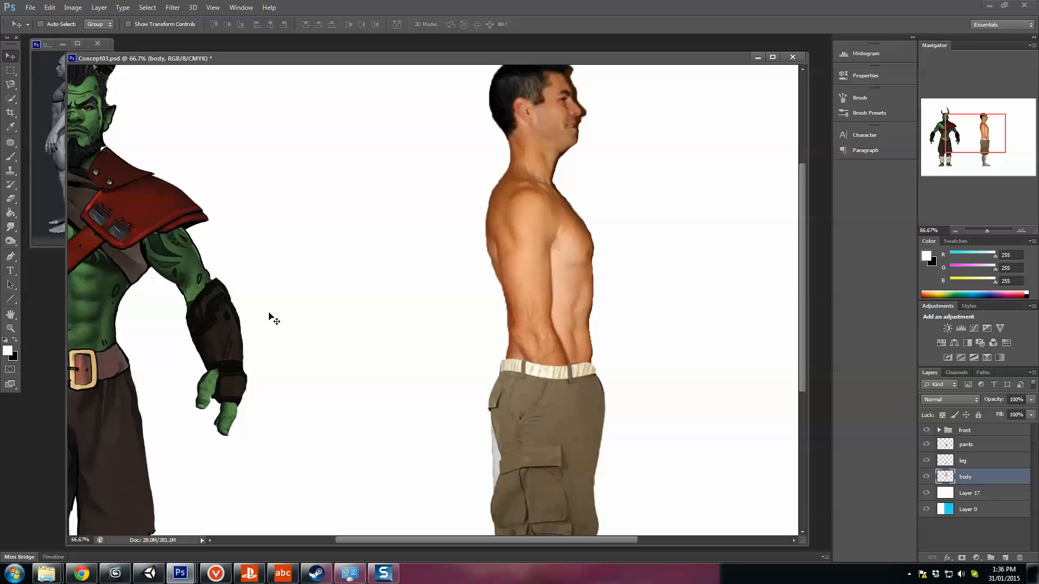
click(11, 142)
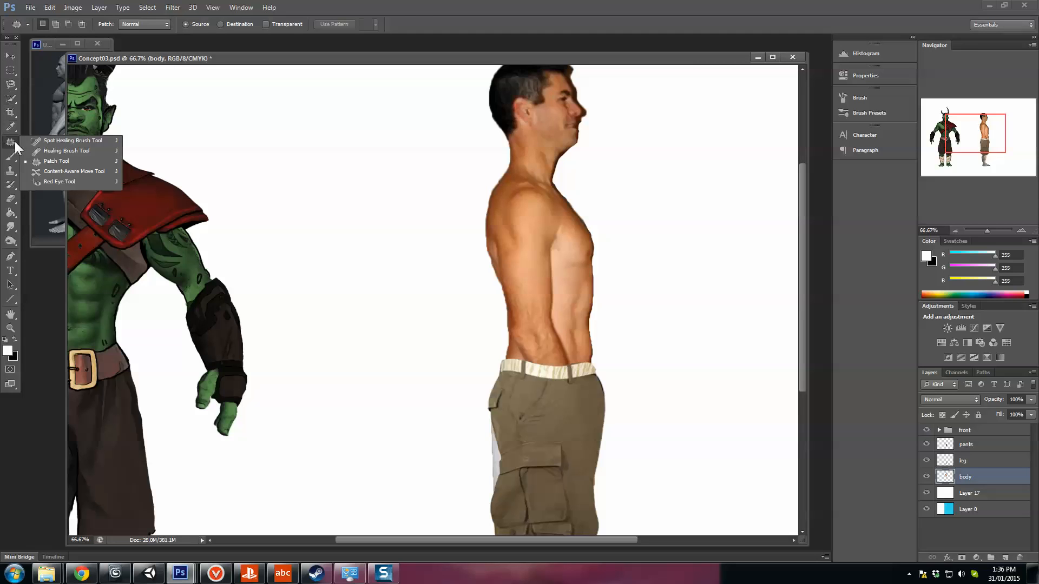
click(54, 140)
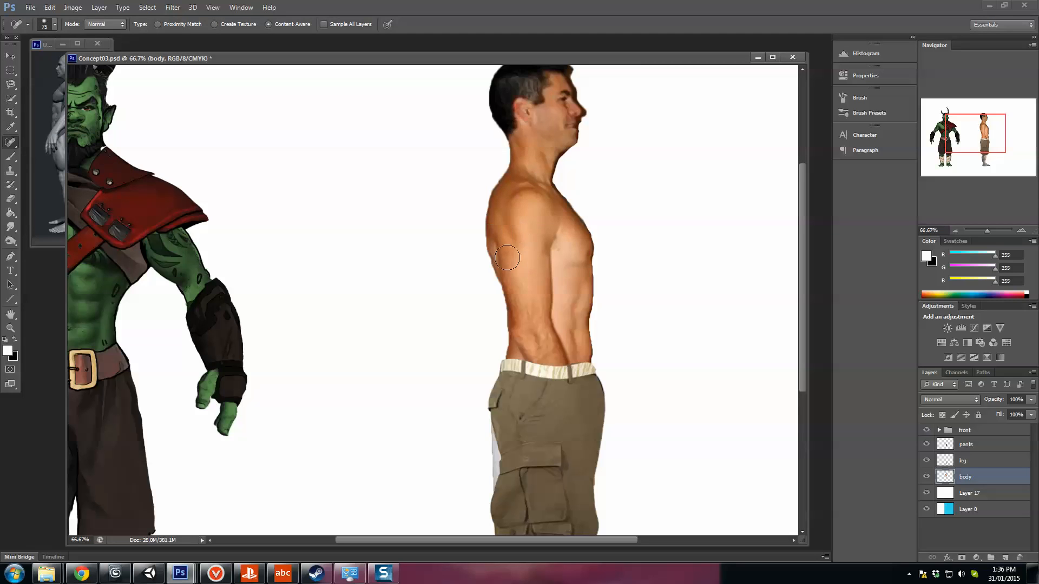
drag(501, 240, 502, 278)
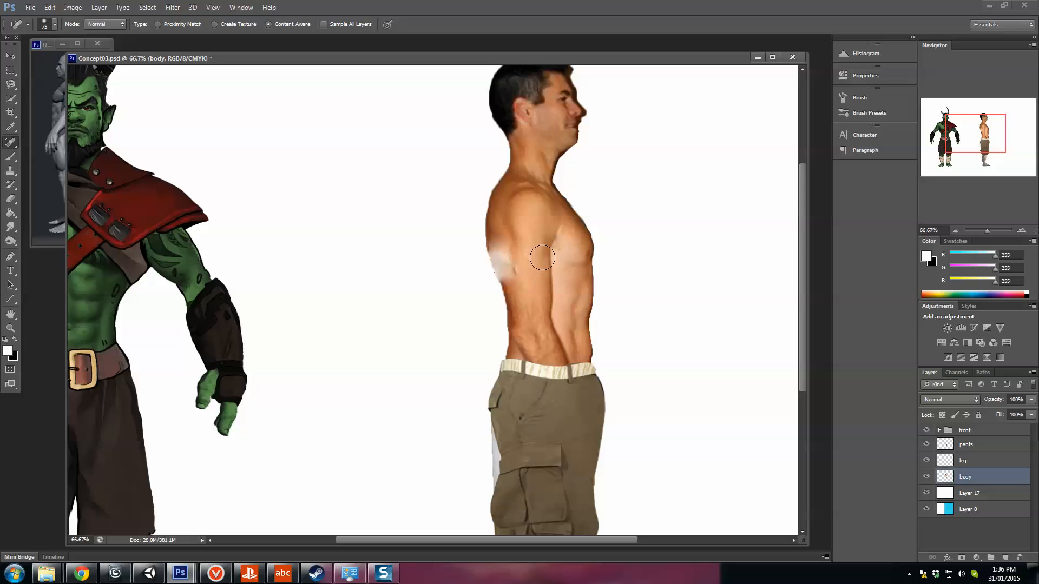
mouse_move(506, 229)
mouse_down()
mouse_move(499, 258)
mouse_move(550, 261)
mouse_move(554, 243)
mouse_move(552, 329)
mouse_move(550, 317)
mouse_up()
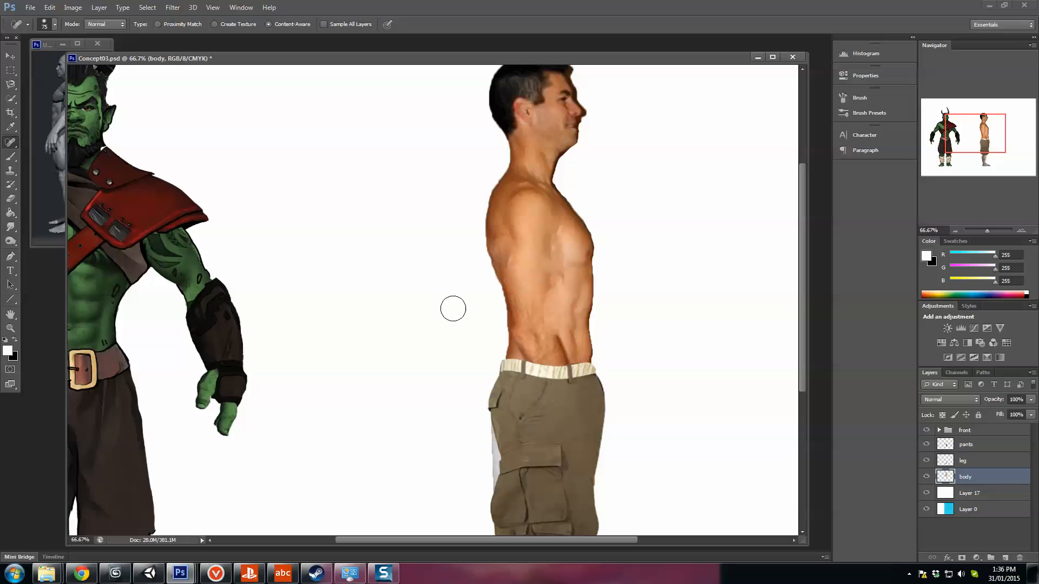
mouse_move(558, 349)
mouse_down()
mouse_move(544, 289)
mouse_move(548, 329)
mouse_up()
mouse_move(551, 287)
mouse_down()
mouse_move(551, 248)
mouse_move(512, 243)
mouse_move(511, 263)
mouse_up()
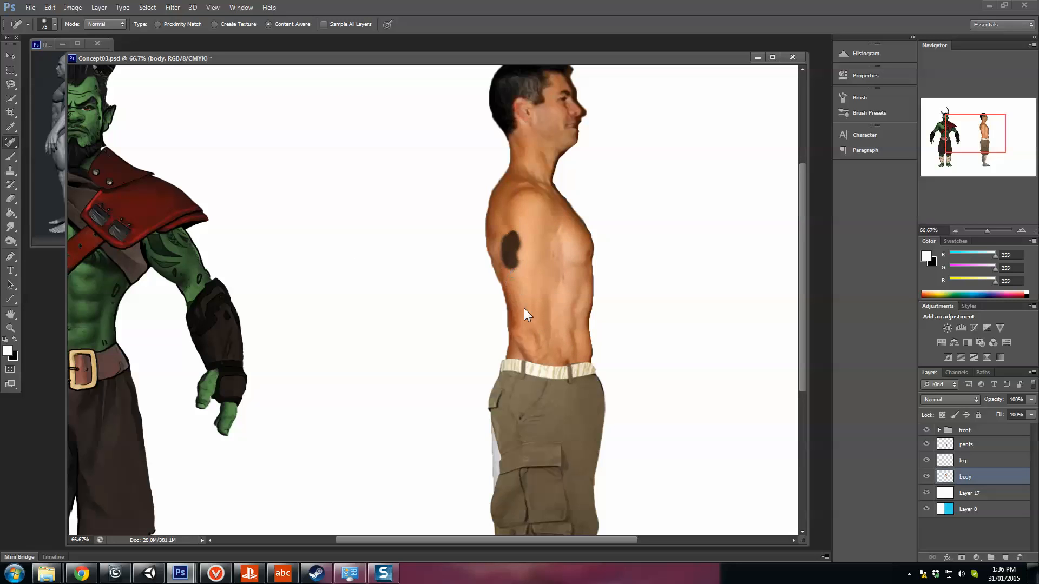
- Heal the remaining arm traces around the man's waist, side and upper arm with the Spot Healing Brush
mouse_move(530, 350)
mouse_down()
mouse_move(522, 355)
mouse_move(525, 303)
mouse_up()
click(546, 314)
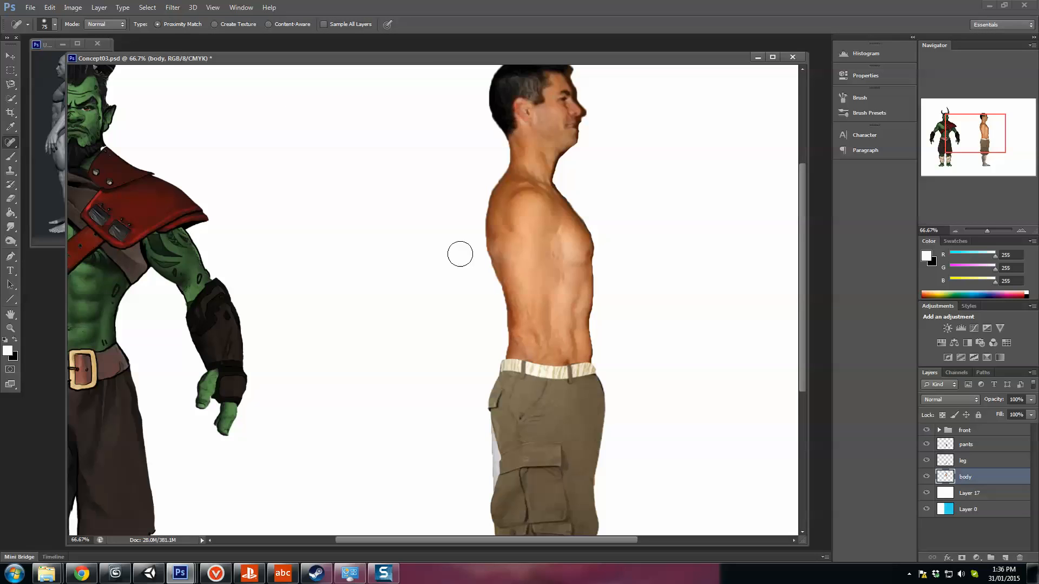
mouse_move(515, 346)
mouse_down()
mouse_move(518, 317)
mouse_move(527, 338)
mouse_up()
mouse_move(523, 345)
mouse_down()
mouse_move(520, 334)
mouse_move(536, 327)
mouse_move(531, 340)
mouse_move(536, 323)
mouse_move(534, 354)
mouse_move(552, 319)
mouse_move(549, 333)
mouse_move(533, 287)
mouse_up()
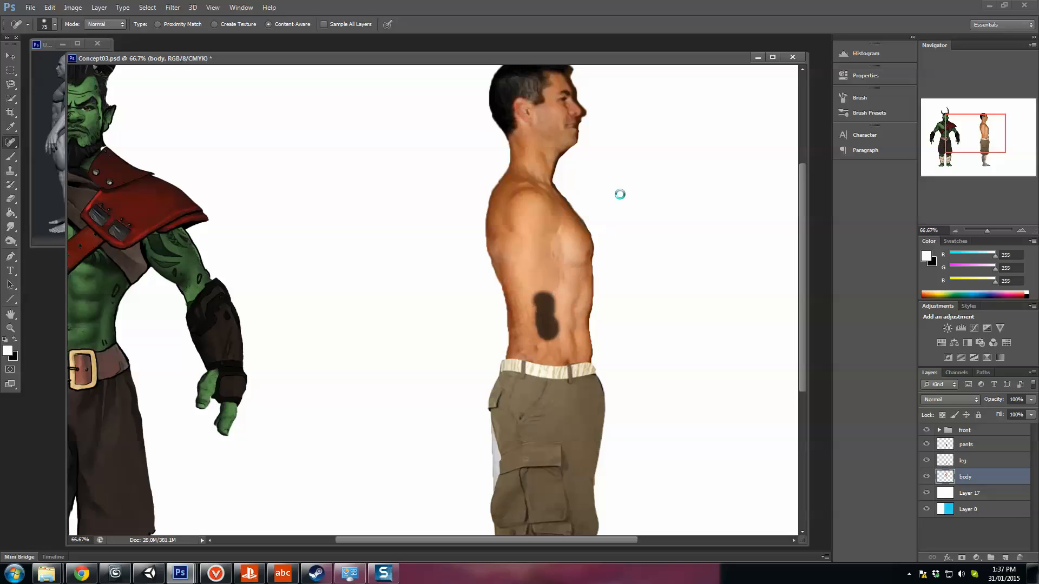
drag(546, 345, 548, 284)
mouse_move(510, 232)
mouse_down()
mouse_move(494, 249)
mouse_move(500, 270)
mouse_move(499, 243)
mouse_move(533, 241)
mouse_up()
click(557, 258)
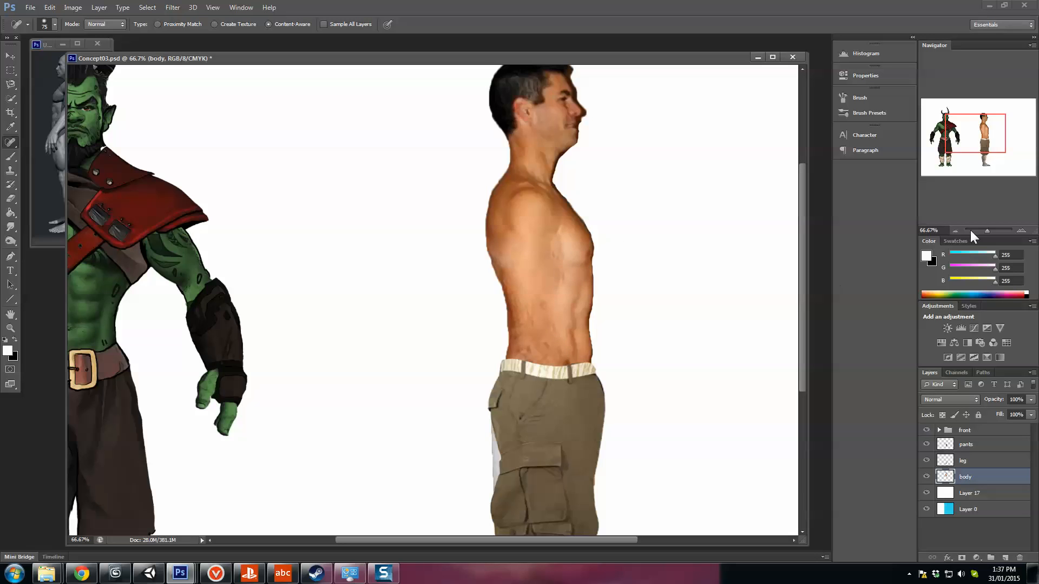
- Add a new empty layer above the pants layer
click(955, 231)
drag(570, 357, 609, 327)
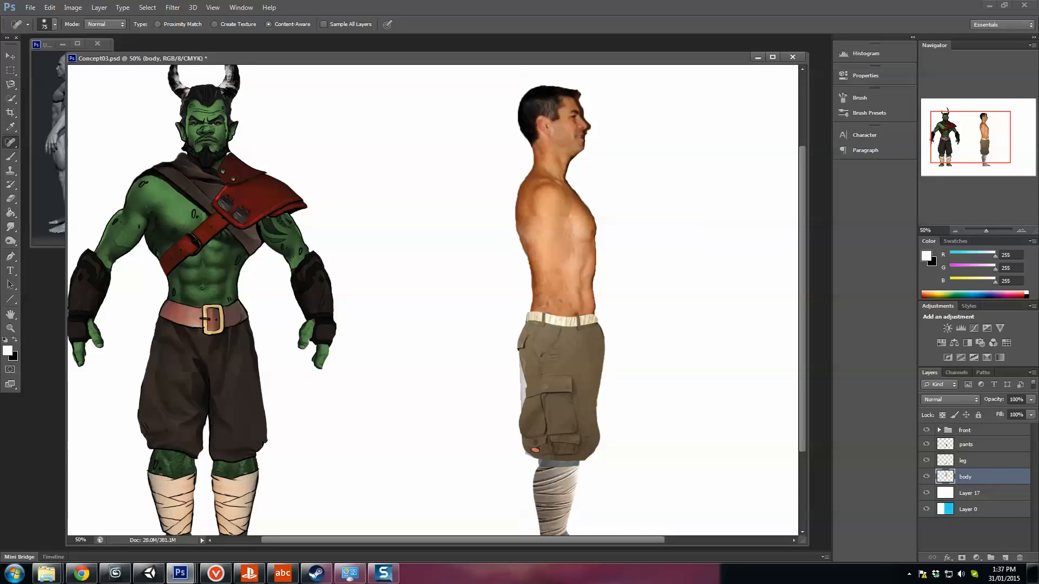
click(982, 450)
click(1004, 558)
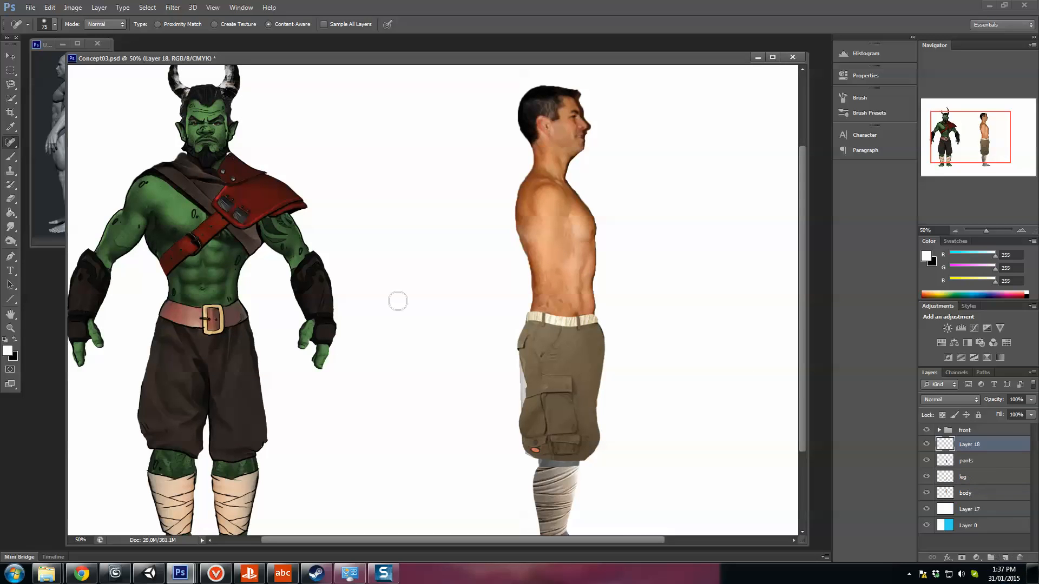
- Paint a white round spot over the side-view man's shoulder with a brush of size 90
click(10, 99)
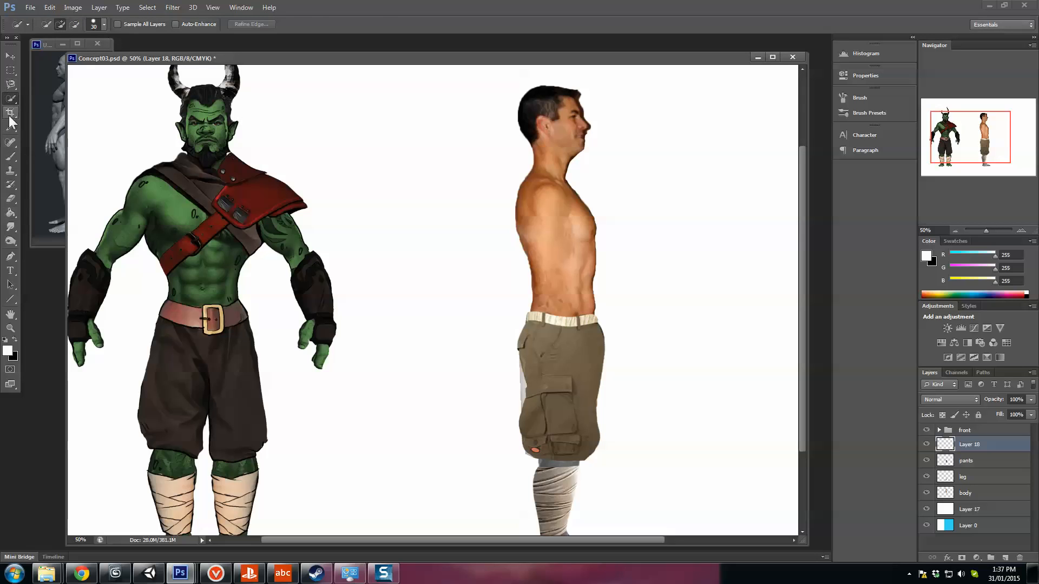
click(11, 159)
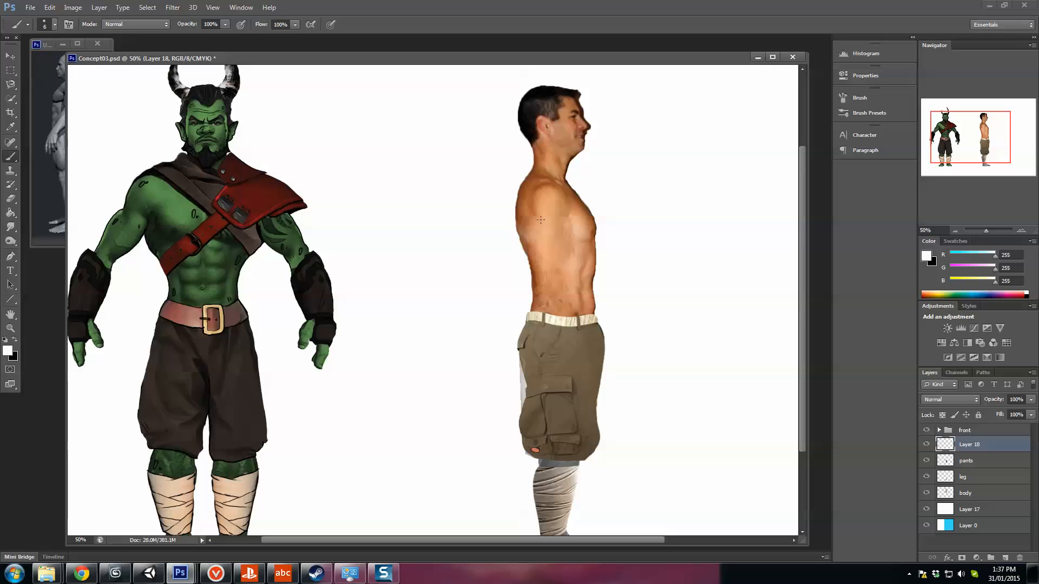
key(bracketright)
key(bracketright)
key(bracketright)
key(bracketright)
key(bracketright)
key(bracketright)
key(bracketright)
drag(543, 204, 552, 209)
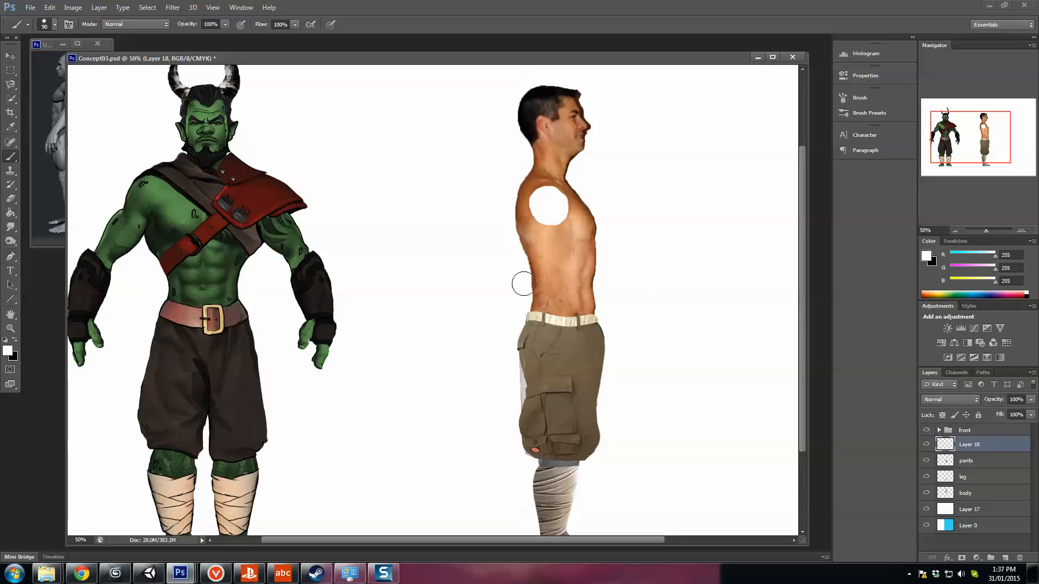
- Merge the shoulder spot, pants, leg and body layers into one layer and open it in the Liquify filter
shift+click(973, 498)
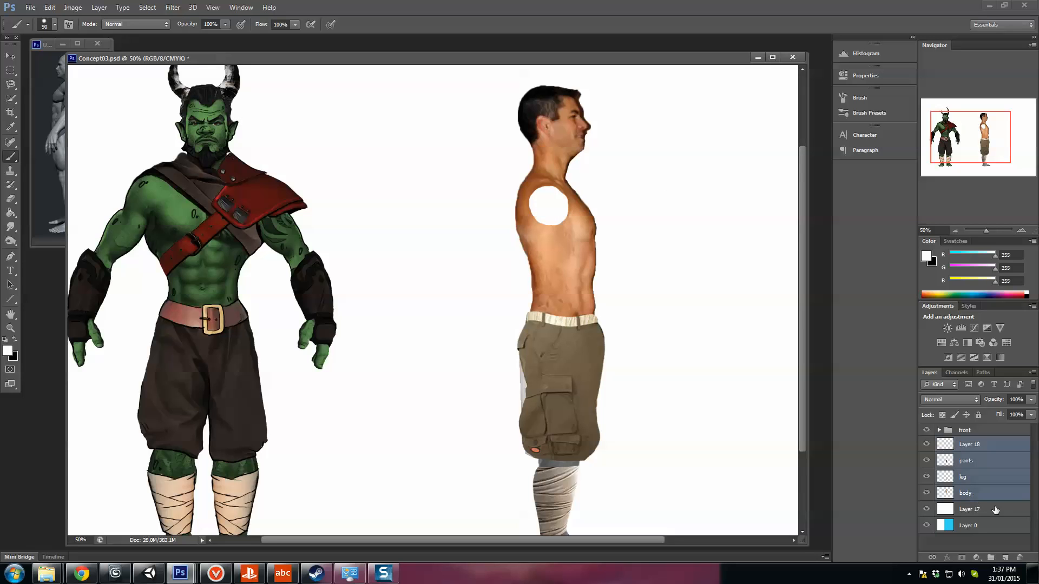
key(ctrl+e)
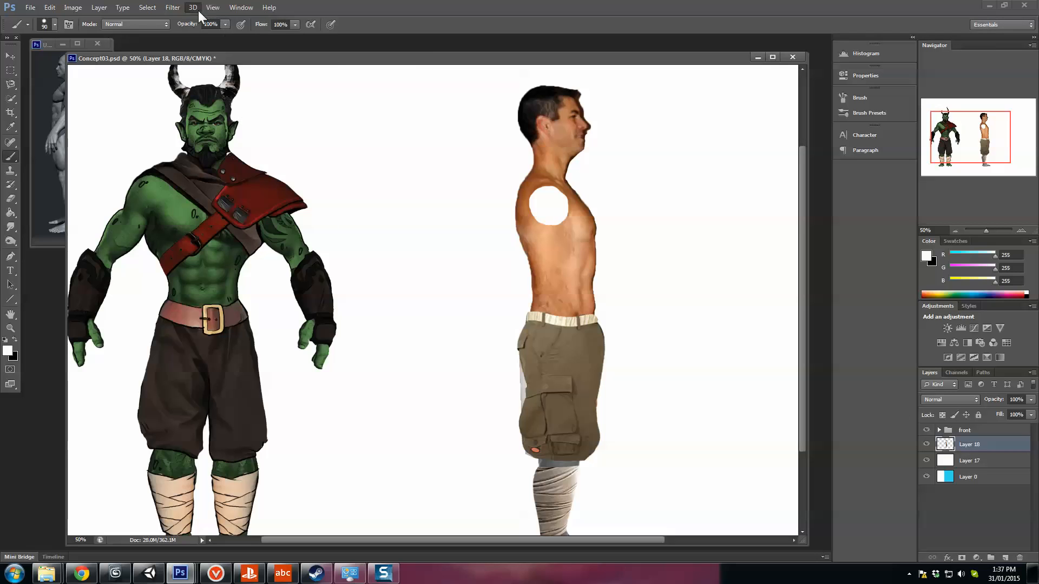
click(172, 9)
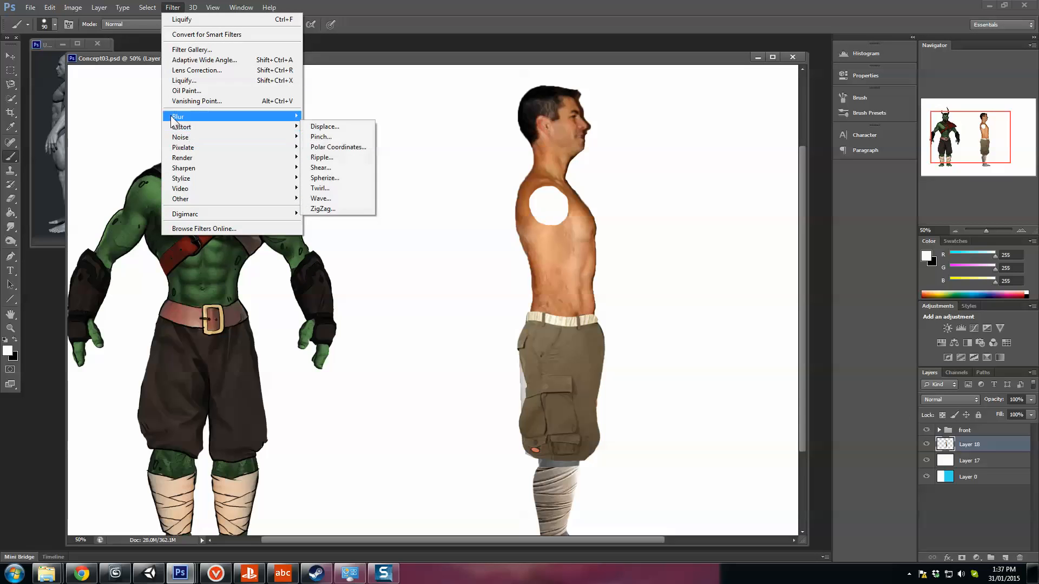
click(187, 81)
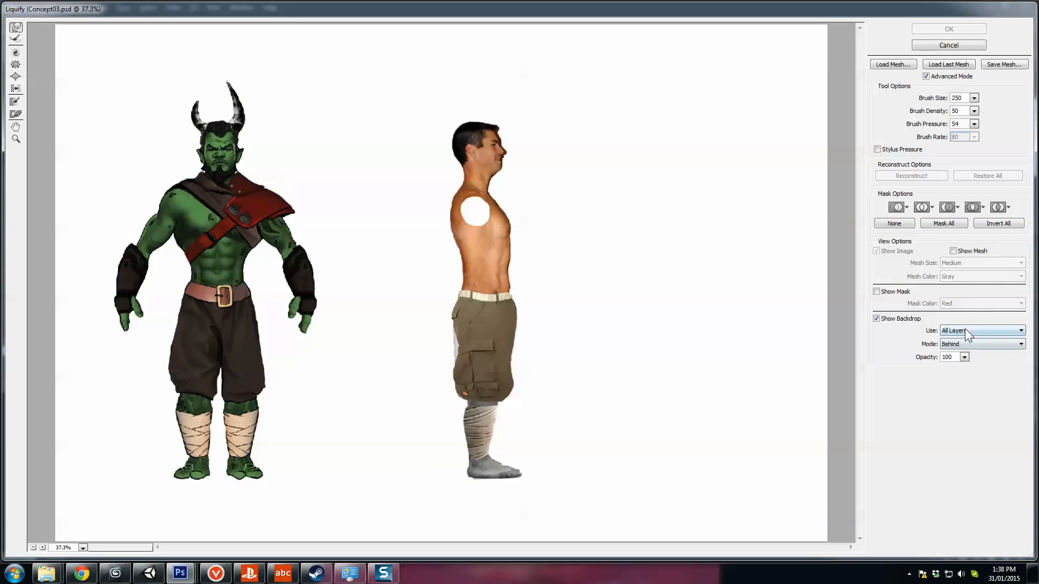
click(962, 331)
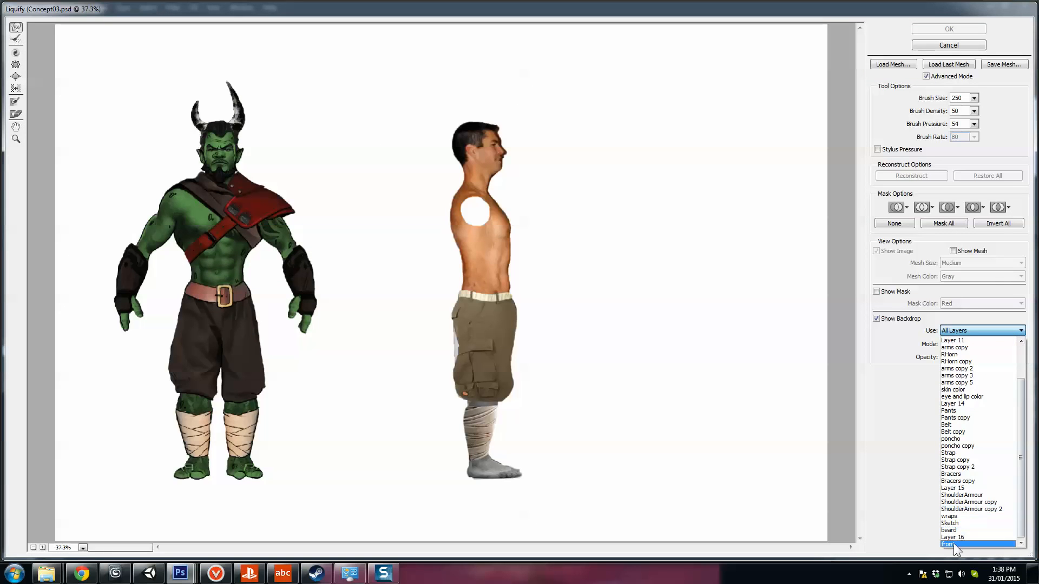
click(954, 543)
click(955, 330)
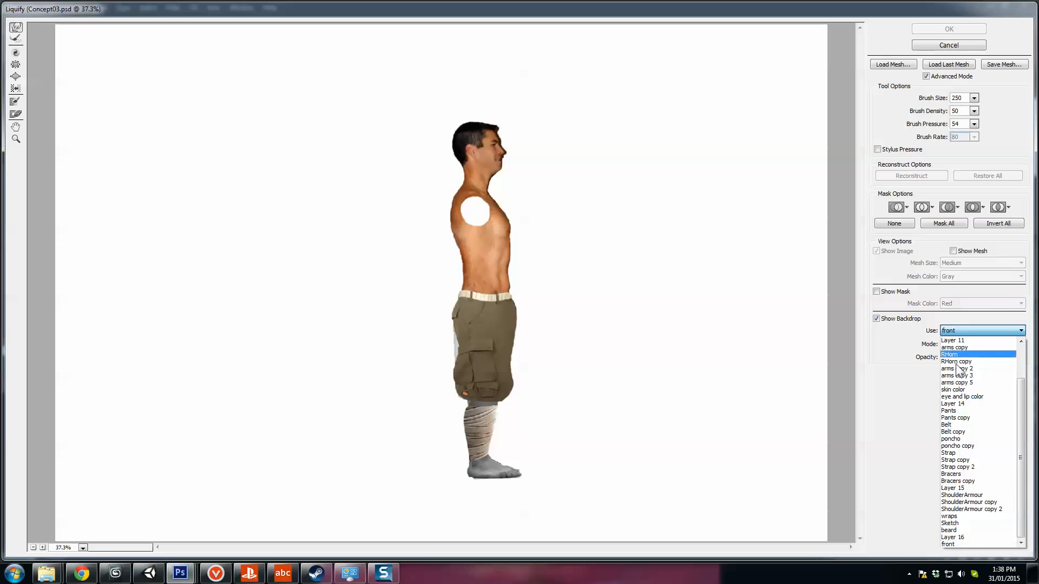
scroll(978, 382, up, 2)
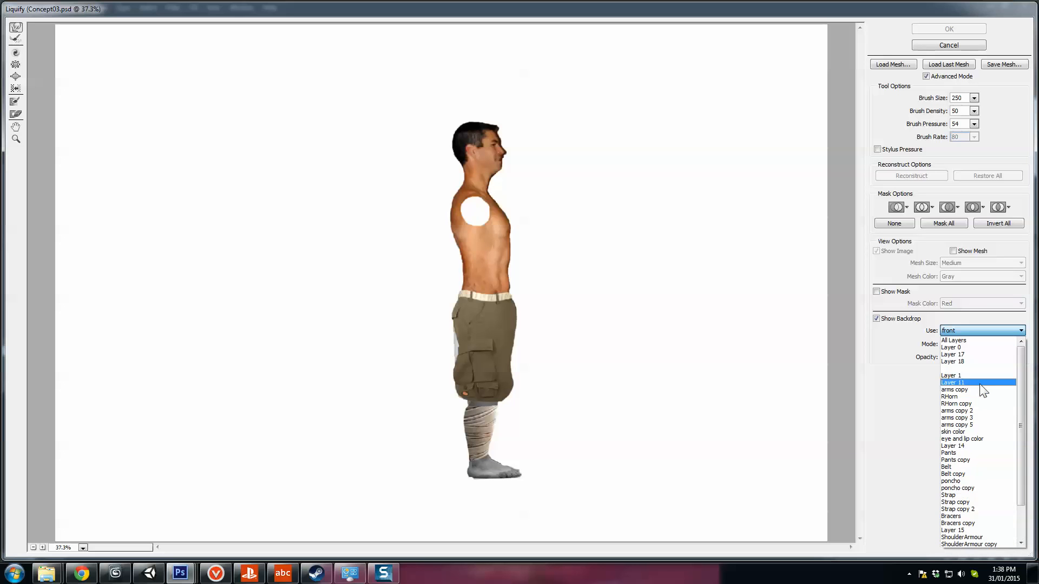
click(961, 341)
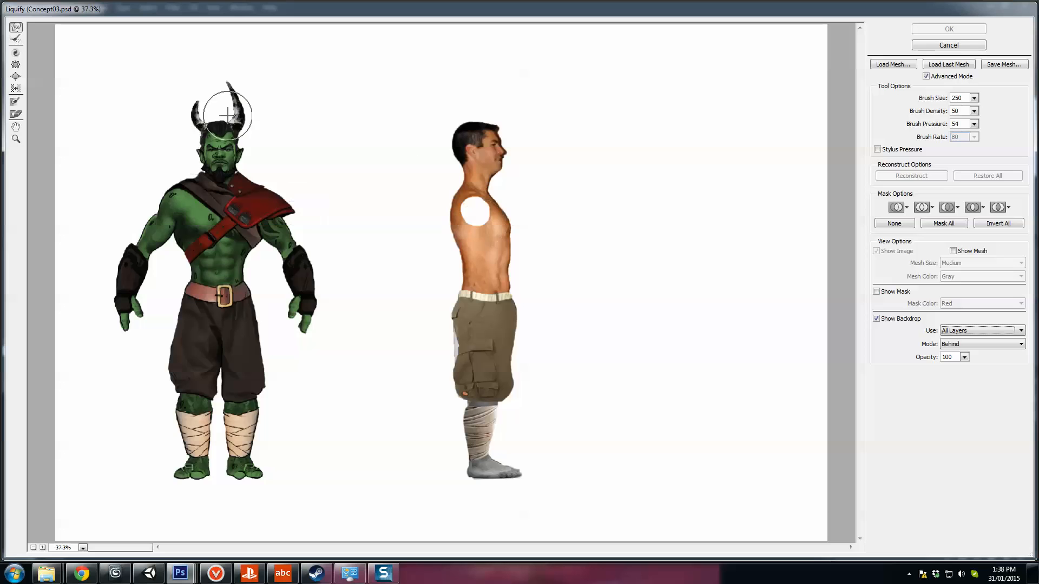
- Push the side-view man's upper back and chest outward and reshape his waist with the Forward Warp tool at brush size 250
click(453, 188)
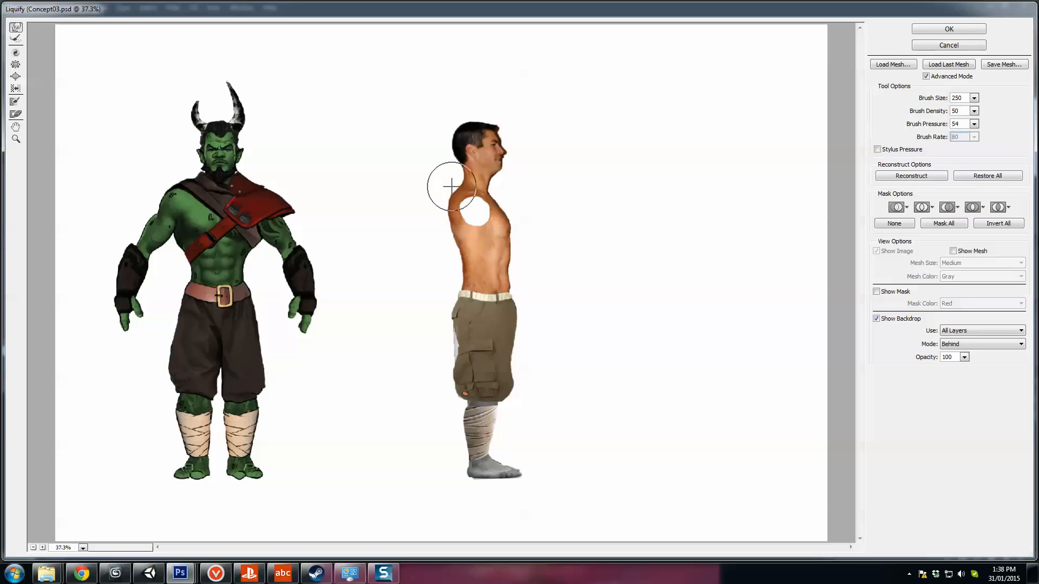
mouse_move(444, 214)
mouse_down()
mouse_move(500, 207)
mouse_move(491, 189)
mouse_move(517, 216)
mouse_up()
mouse_move(469, 263)
mouse_down()
mouse_move(461, 250)
mouse_move(465, 261)
mouse_move(509, 241)
mouse_move(507, 209)
mouse_up()
mouse_move(471, 299)
mouse_down()
mouse_move(447, 290)
mouse_move(460, 295)
mouse_move(451, 317)
mouse_up()
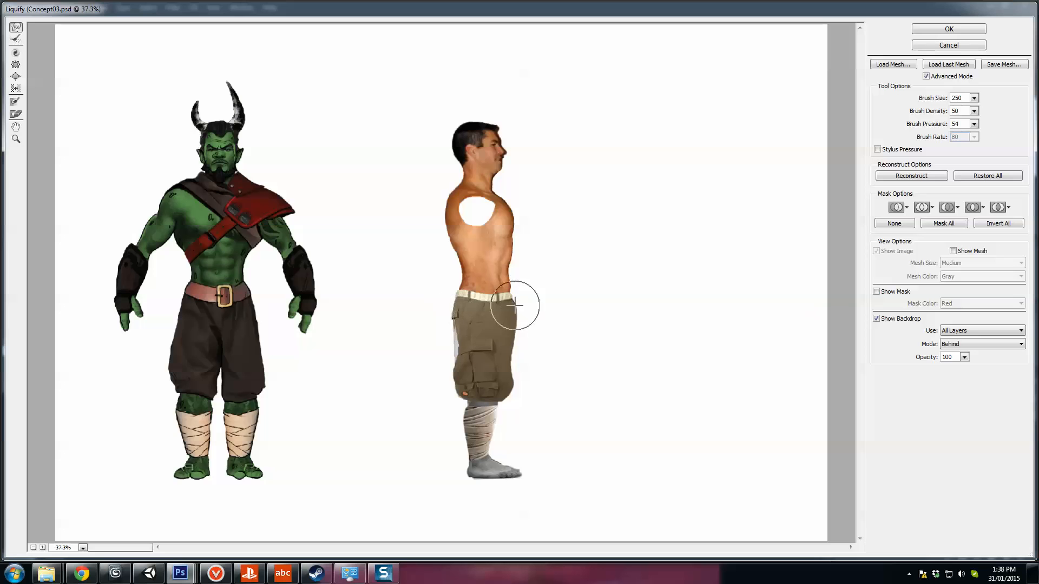
mouse_move(517, 305)
mouse_down()
mouse_move(516, 335)
mouse_move(512, 312)
mouse_up()
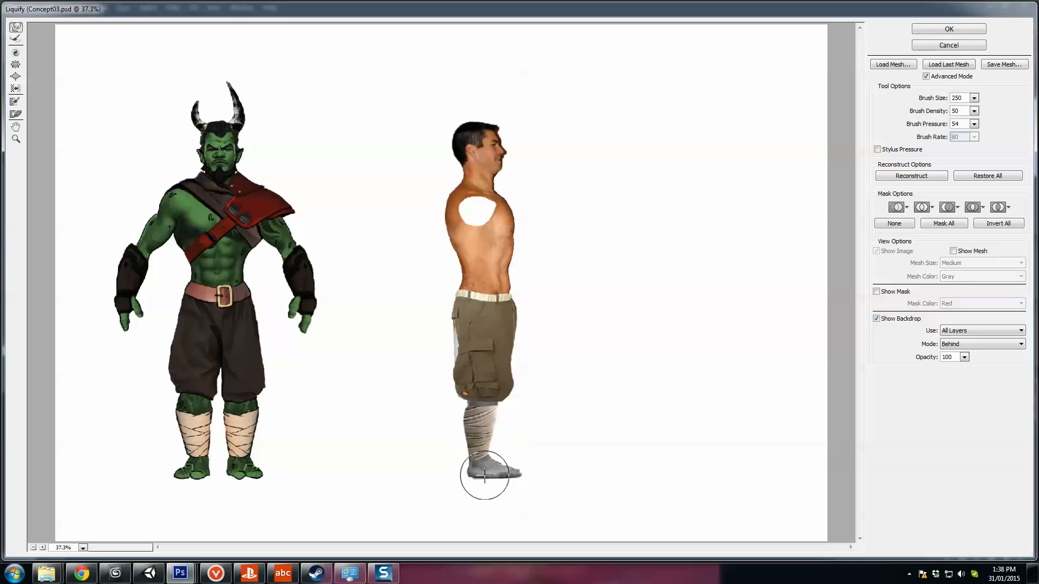
- Reshape the side-view man's lower leg and foot with the warp brush reduced to 150 and apply the Liquify changes
key(bracketleft)
key(bracketleft)
key(bracketleft)
key(bracketleft)
key(bracketleft)
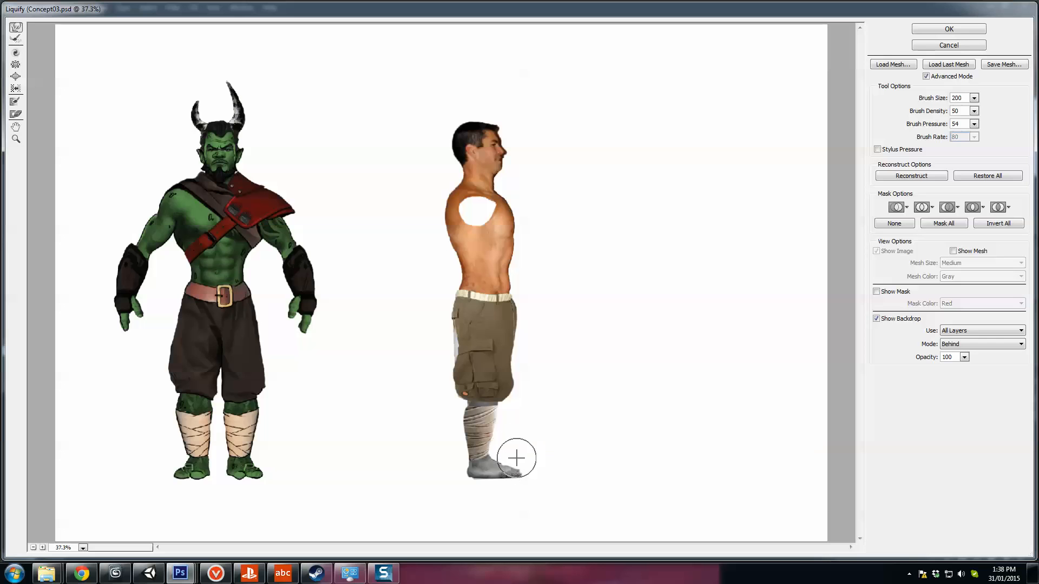
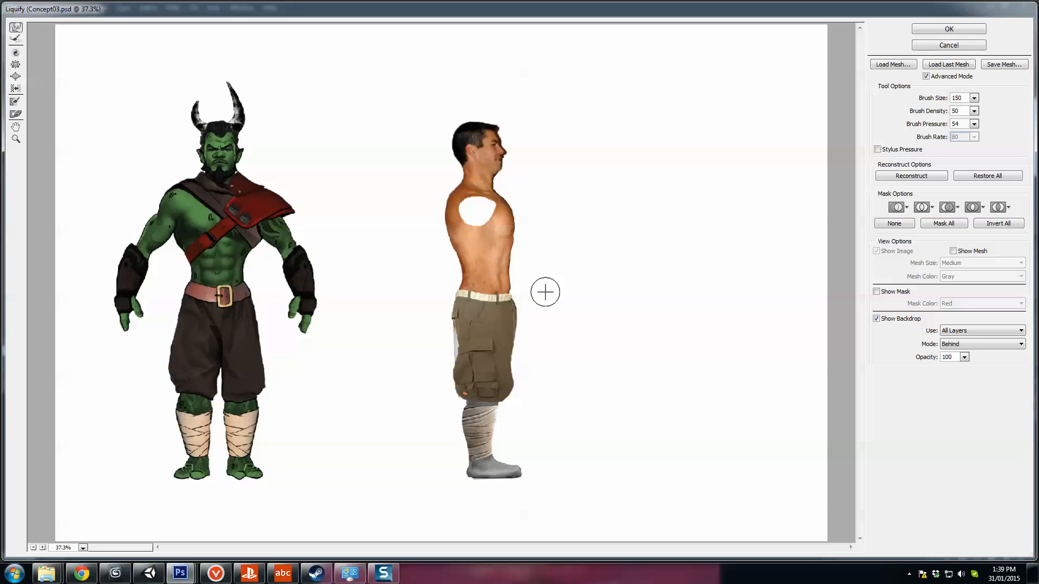
click(972, 30)
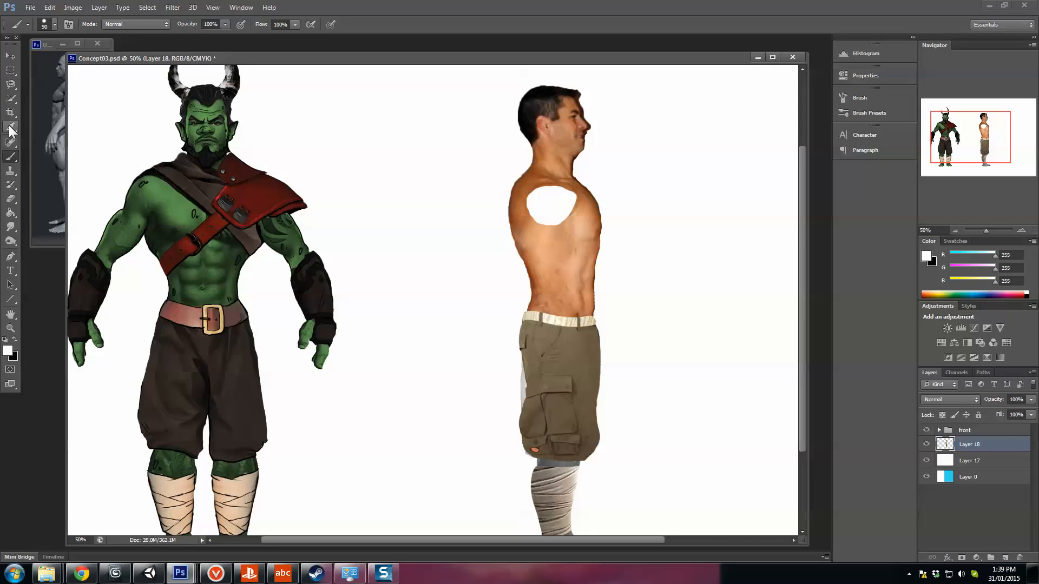
- Reopen Liquify, warp the distorted white shoulder spot back into a circle with brush sizes 150 and 100, and apply
click(174, 8)
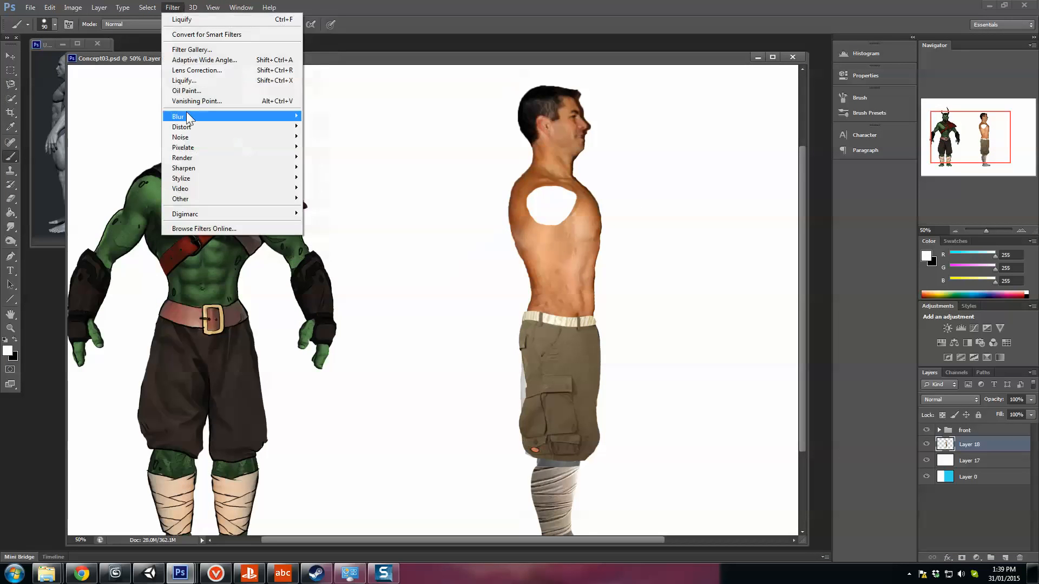
click(183, 81)
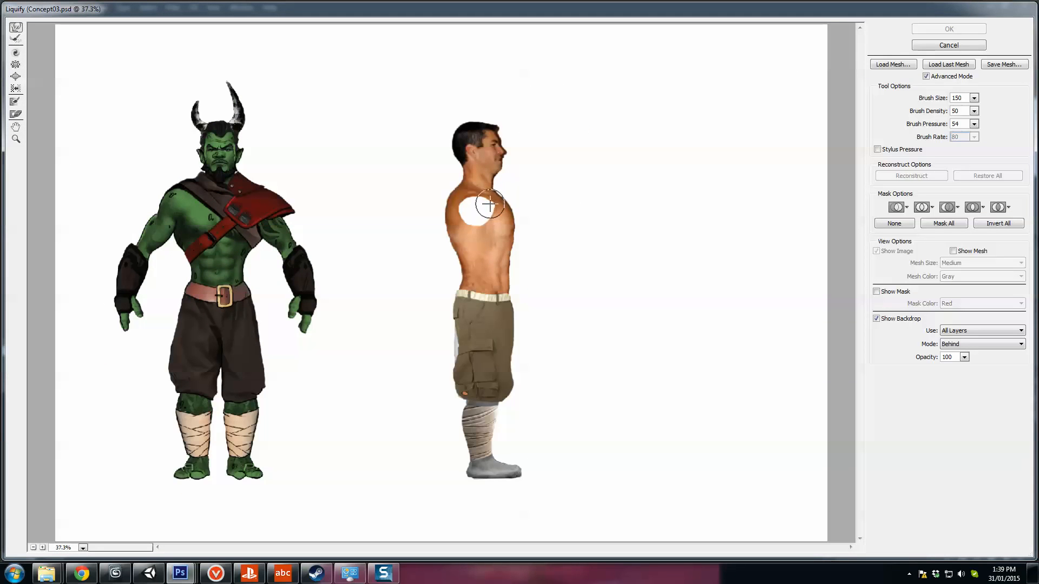
click(493, 209)
key(bracketleft)
key(bracketleft)
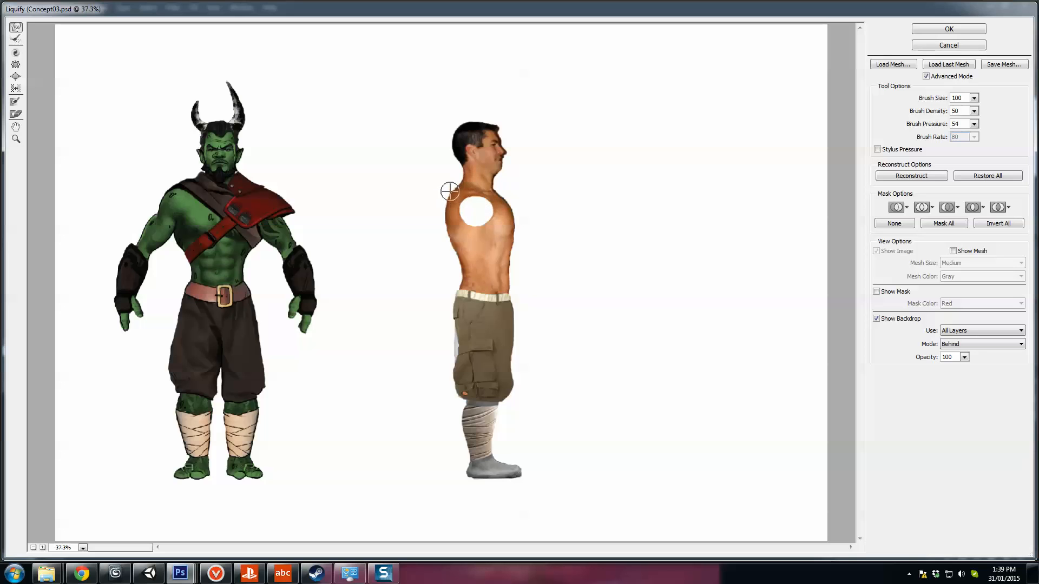
click(942, 31)
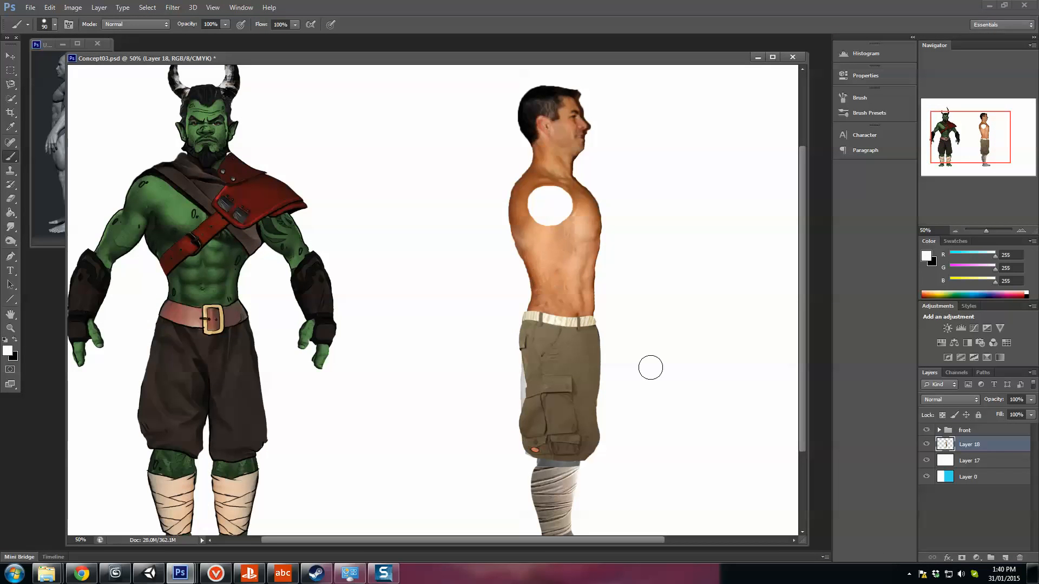
- Delete the side-view man's head down to the neck with a rectangular selection and deselect
click(10, 71)
drag(481, 77, 657, 162)
key(Delete)
key(ctrl+d)
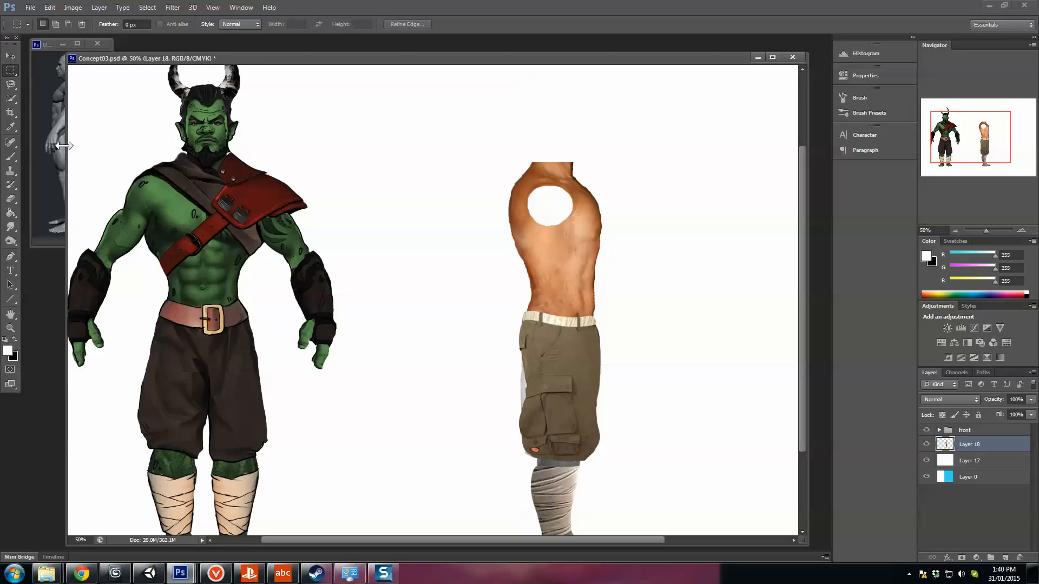
- Close the Untitled-7 document without saving and move the Concept03.psd window up into the freed space
click(59, 80)
click(99, 44)
click(516, 215)
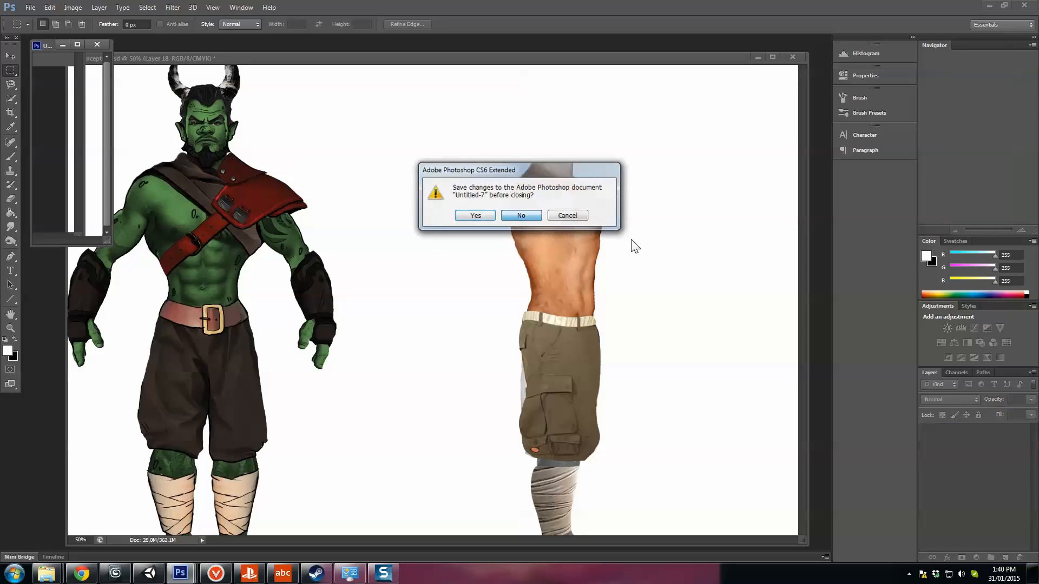
drag(697, 53, 628, 38)
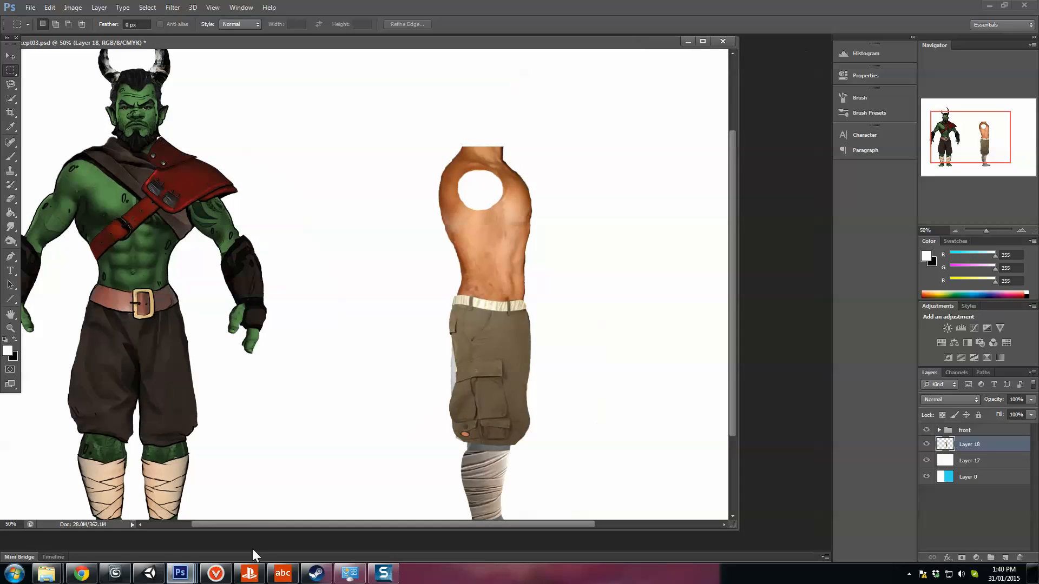
- Switch to Concept03-Head.psd and merge the side-view head layers from Layer 17 copy up to Layer 22 into one layer
mouse_move(181, 573)
mouse_move(430, 519)
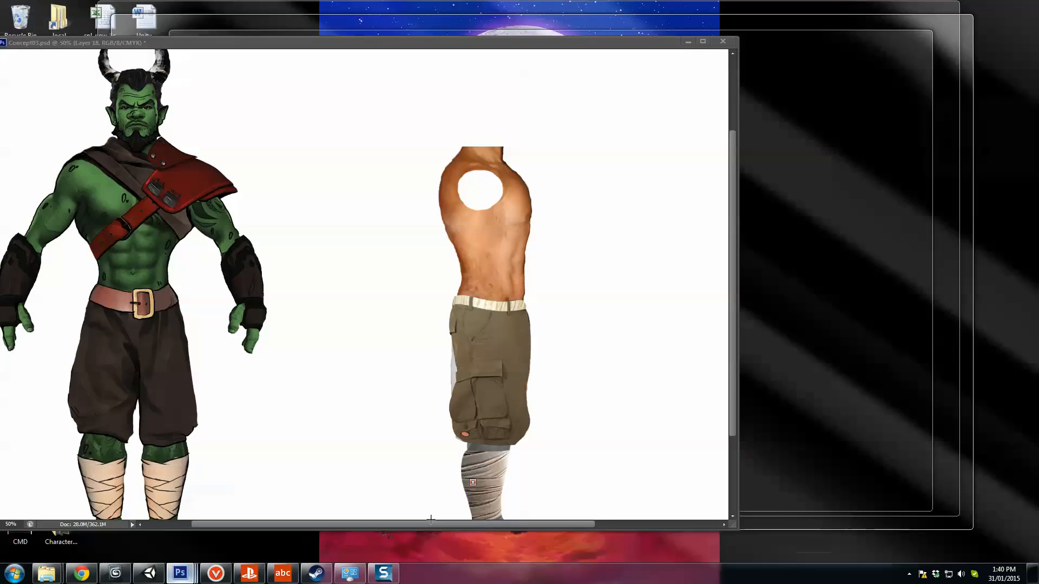
click(164, 530)
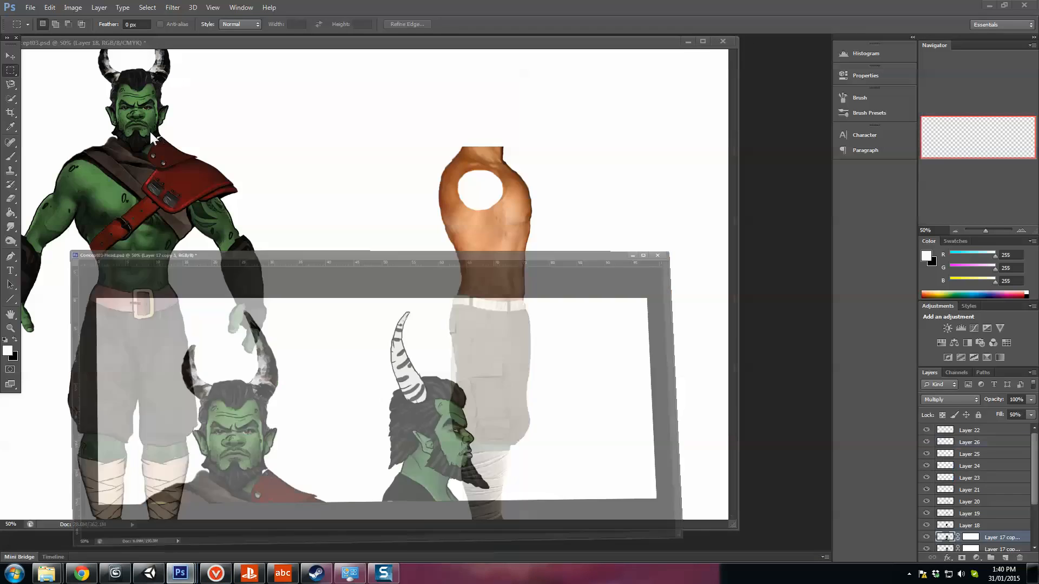
click(10, 56)
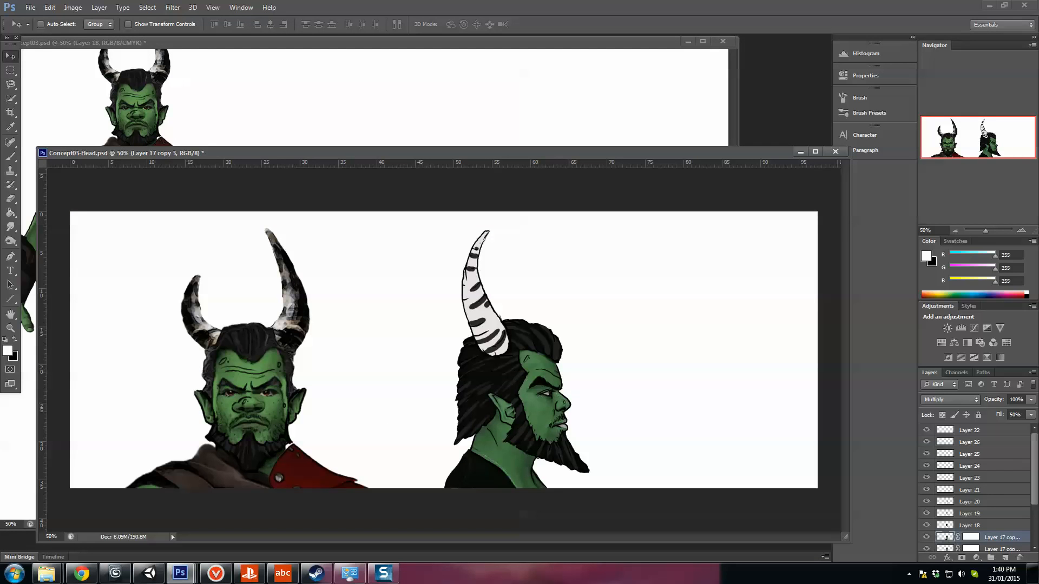
scroll(974, 514, down, 2)
click(926, 490)
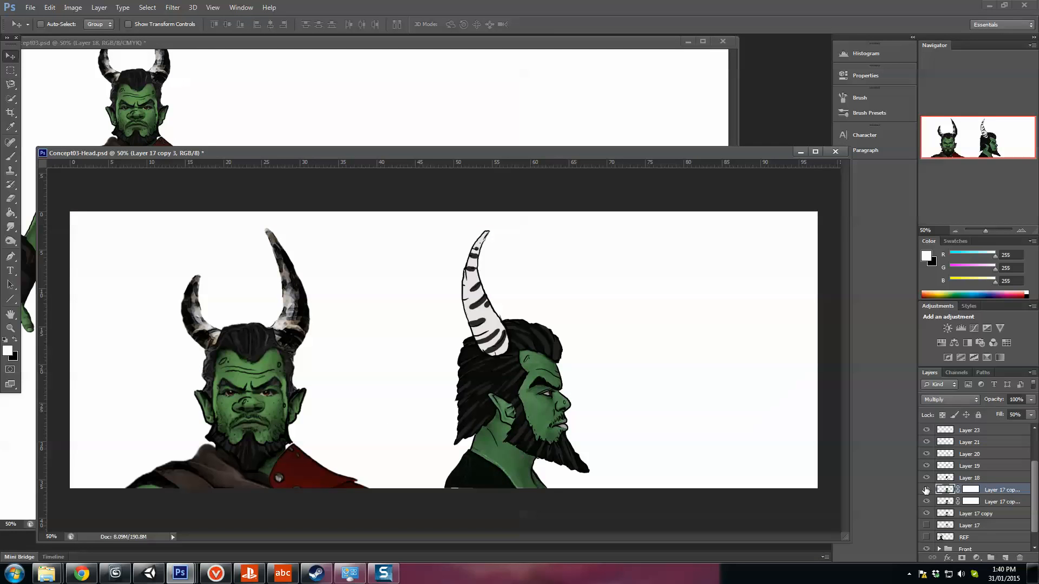
drag(1036, 497, 1031, 548)
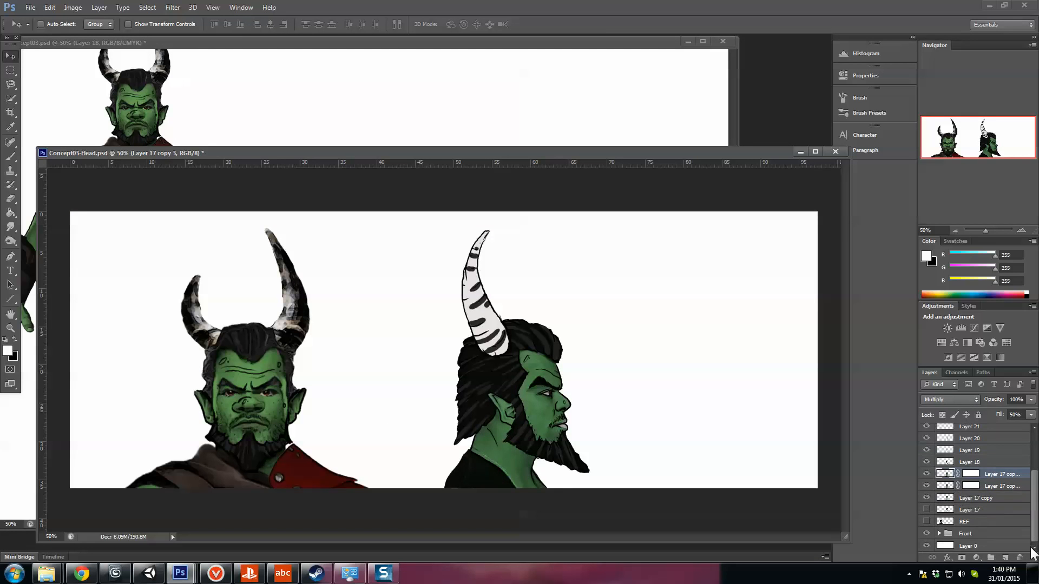
click(982, 523)
click(973, 498)
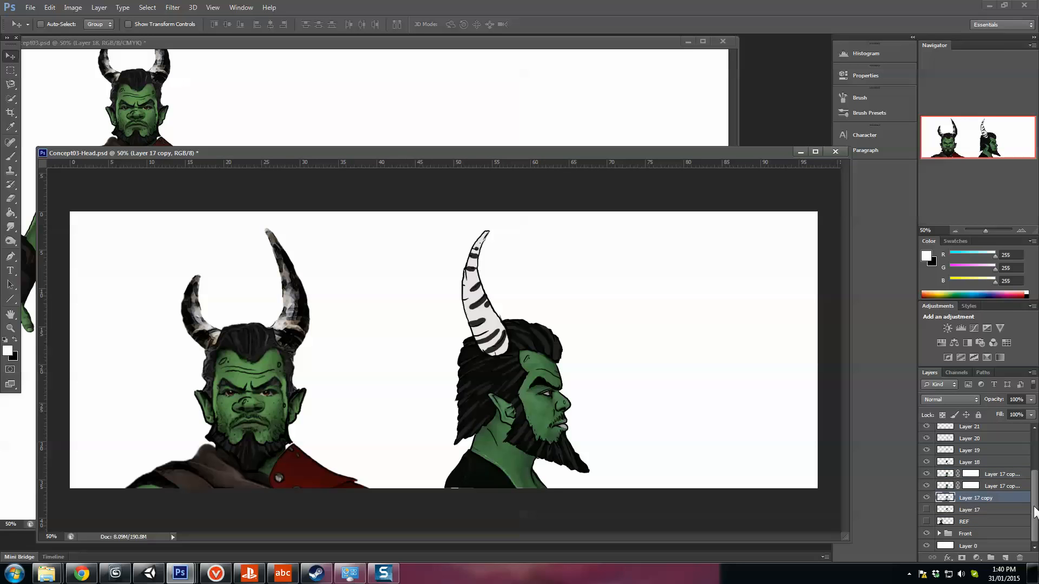
drag(1035, 511, 1021, 459)
shift+click(979, 432)
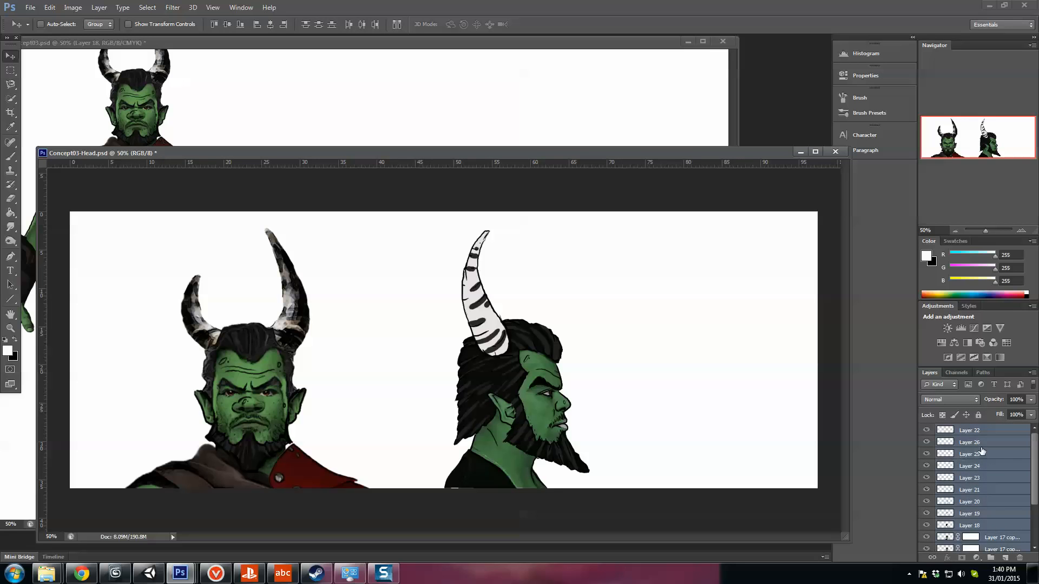
key(ctrl+e)
- Copy the merged side-view head into Concept03.psd, then show the guides and switch to full-screen mode
drag(444, 319, 281, 79)
drag(438, 316, 442, 172)
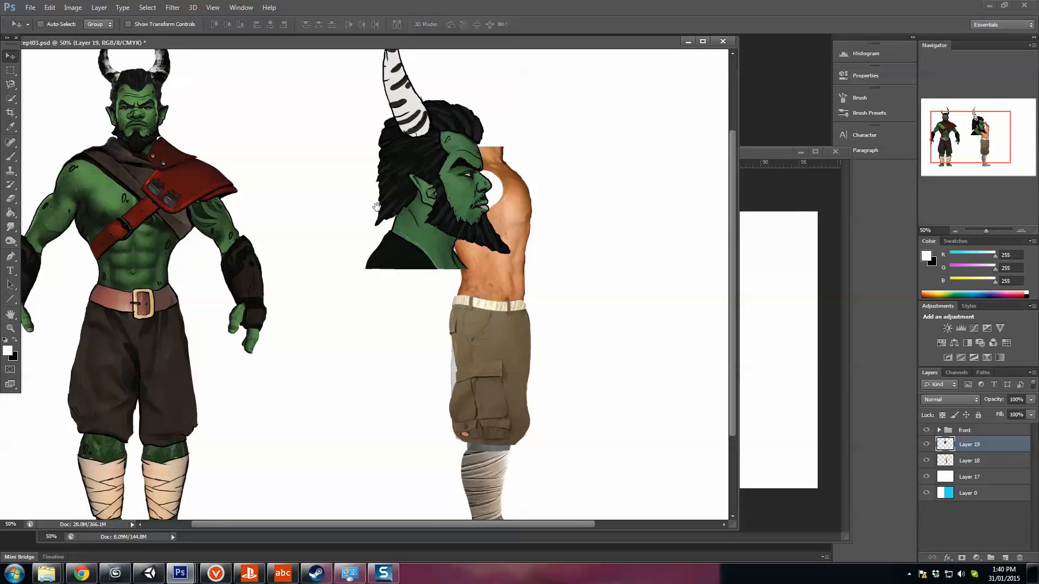
scroll(411, 310, up, 3)
key(ctrl+semicolon)
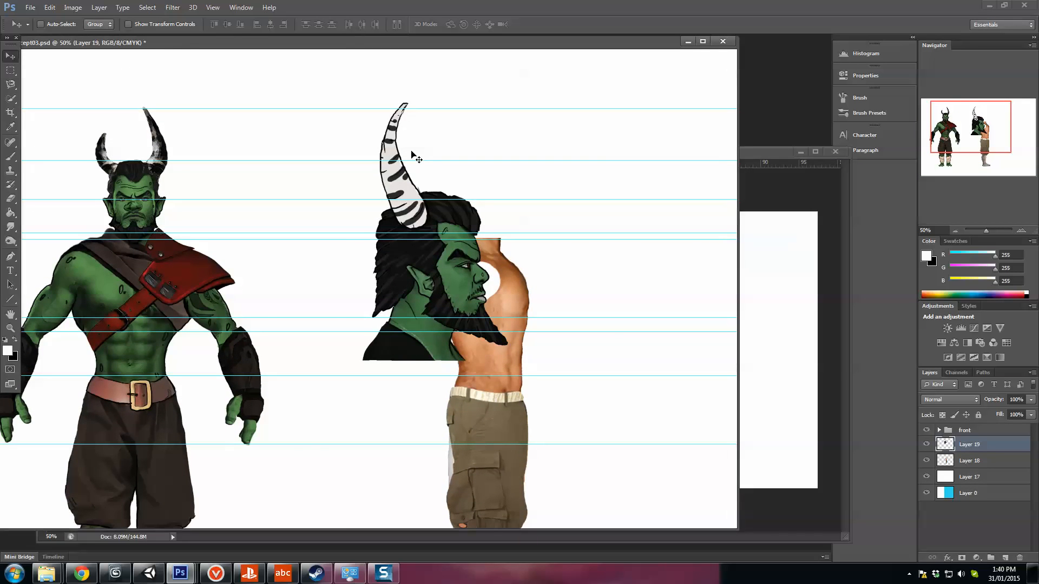
key(f)
- Scale the side-view head to about 56.5% and place it beside the front-view head, with its horn tip on the top guide
drag(516, 276, 611, 232)
key(ctrl+t)
drag(622, 166, 282, 191)
drag(325, 59, 285, 155)
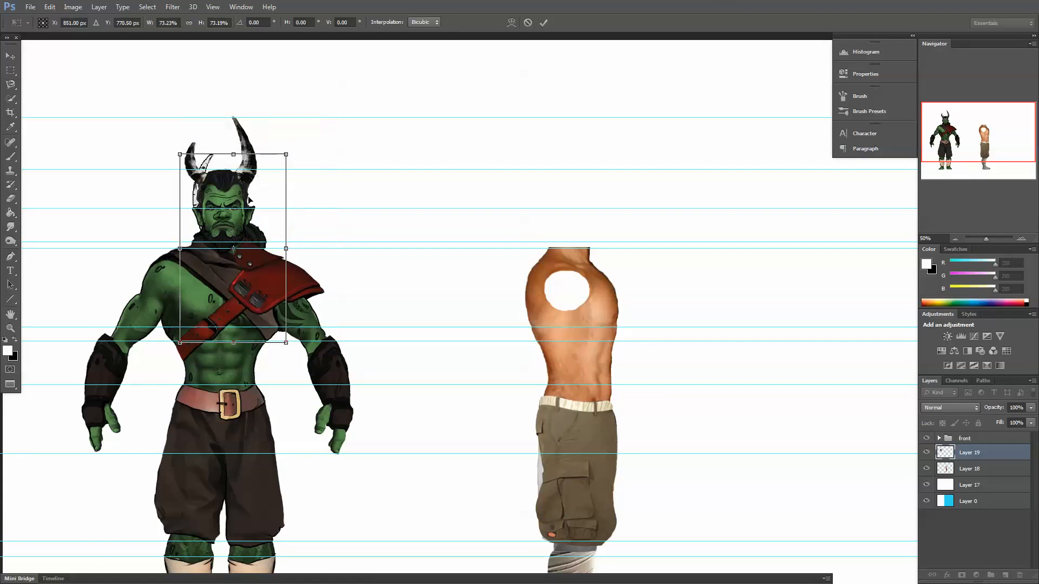
drag(248, 196, 328, 161)
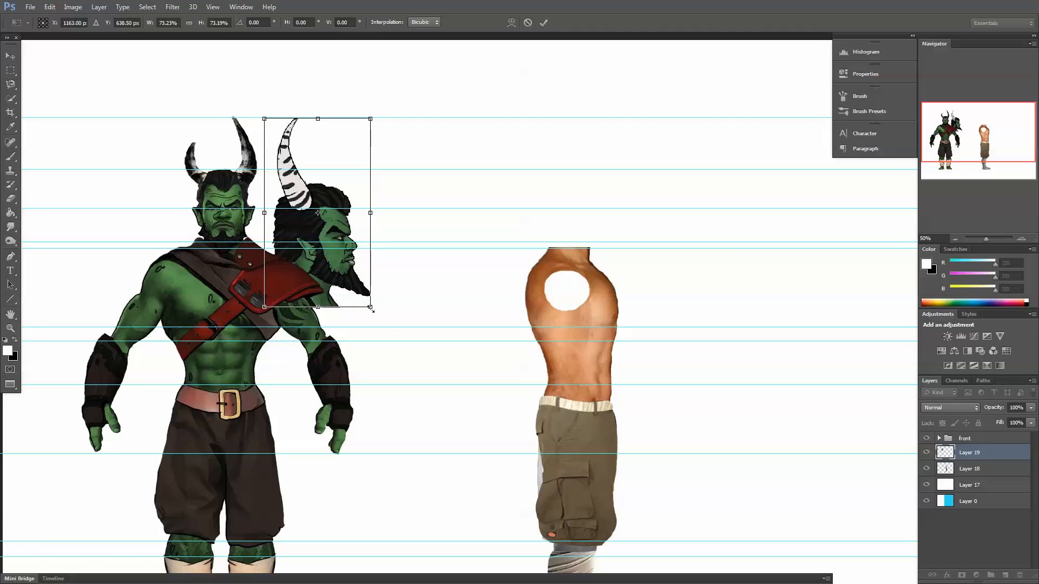
drag(369, 307, 331, 274)
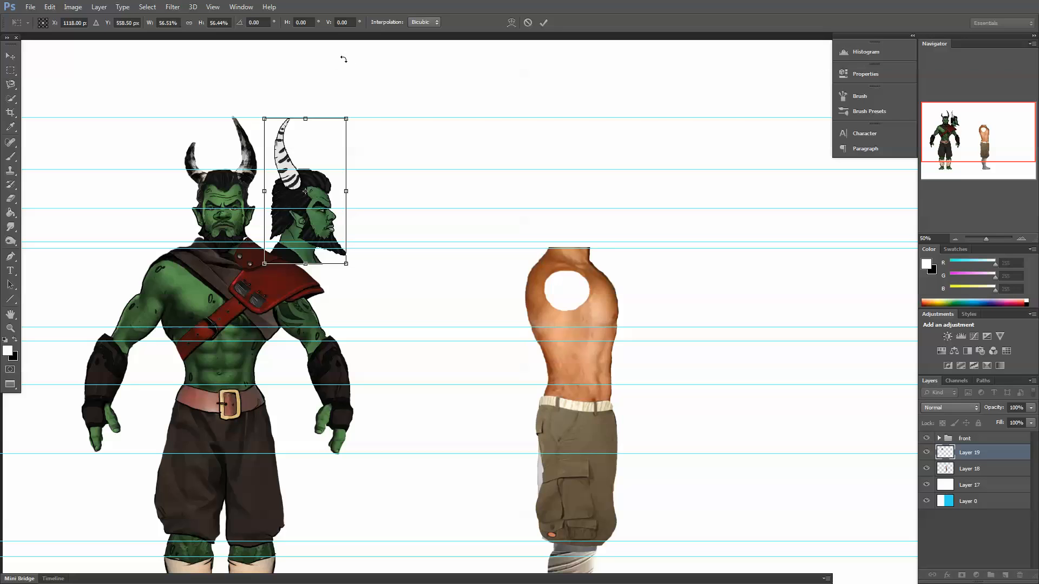
key(Return)
- Show the rulers and add horizontal guides across the facial features of the front-view head
drag(346, 95, 366, 119)
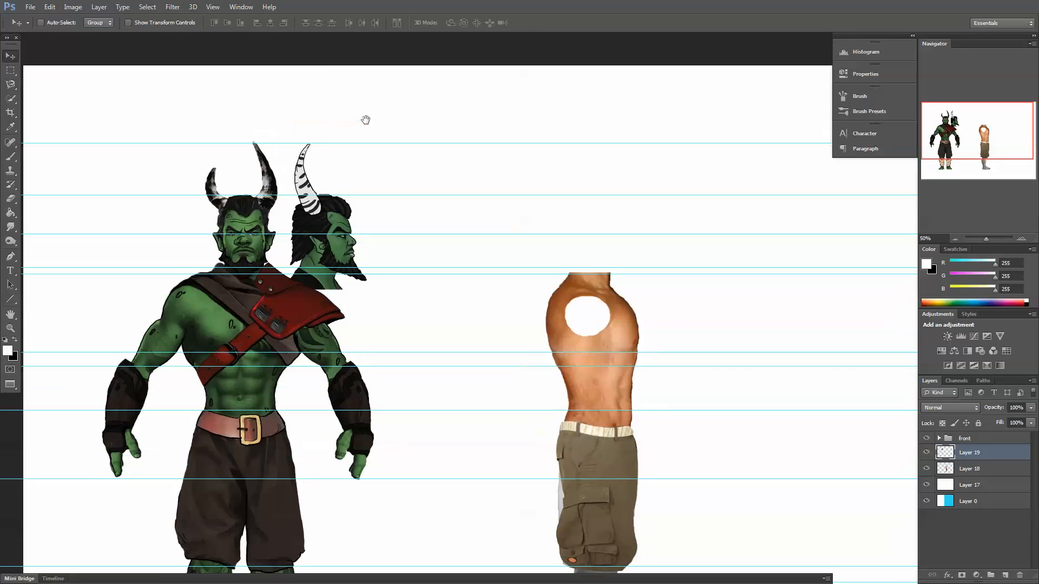
click(214, 7)
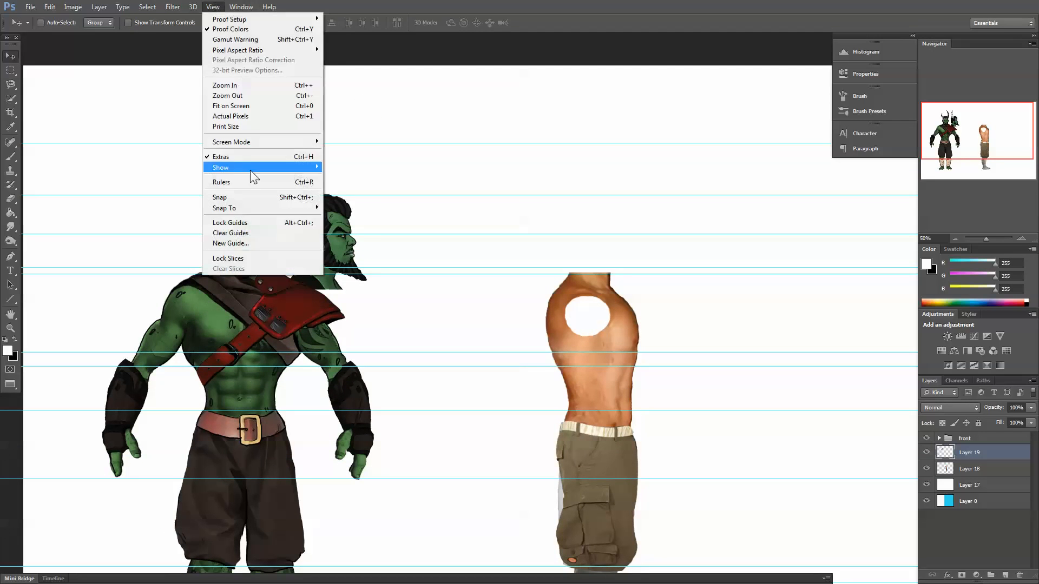
click(242, 180)
drag(230, 37, 255, 222)
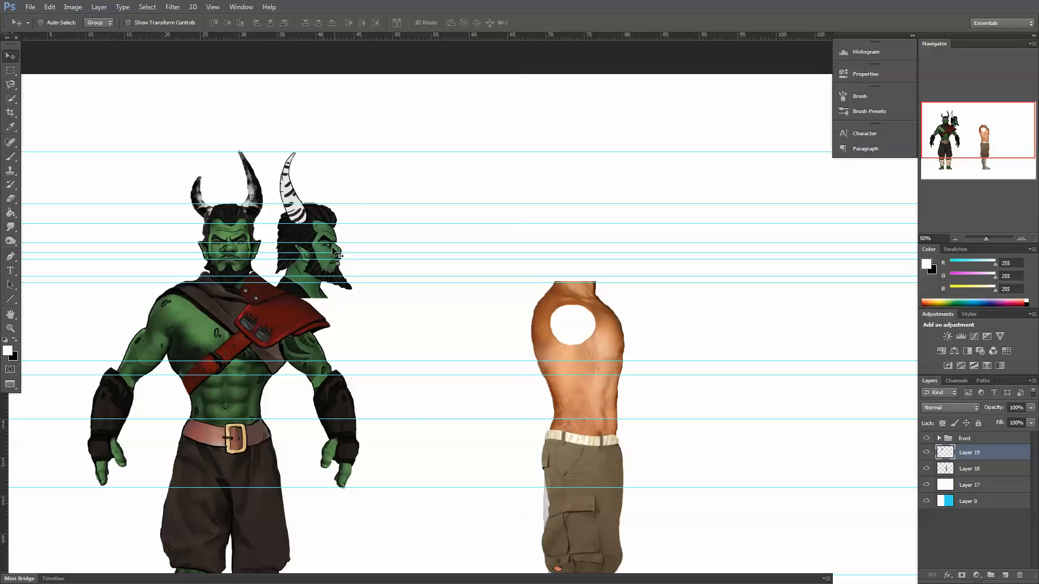
- Nudge the side-view head slightly and scale it to about 98.3% so its features match the guides
drag(321, 240, 323, 240)
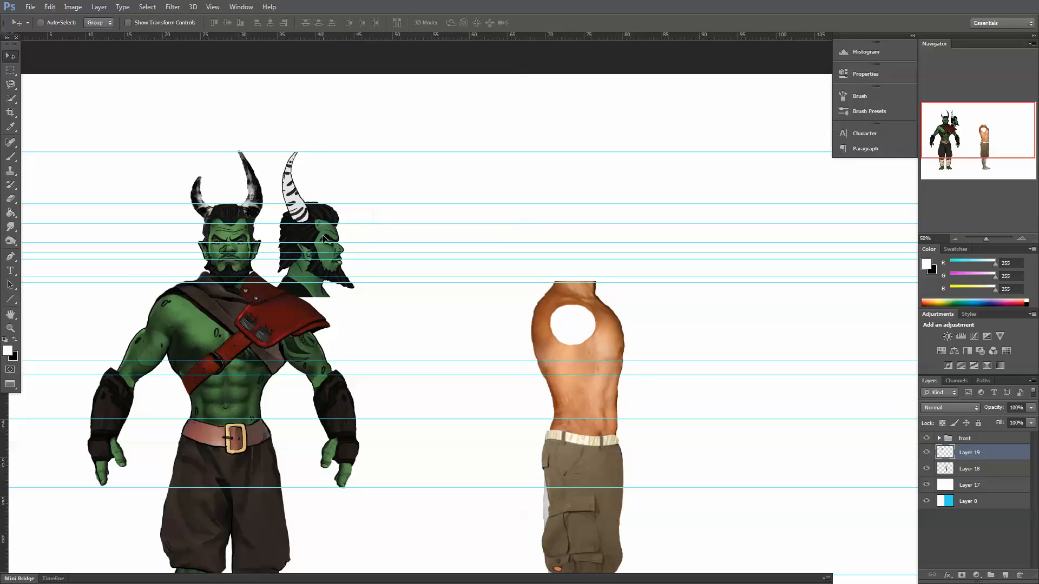
key(ctrl+t)
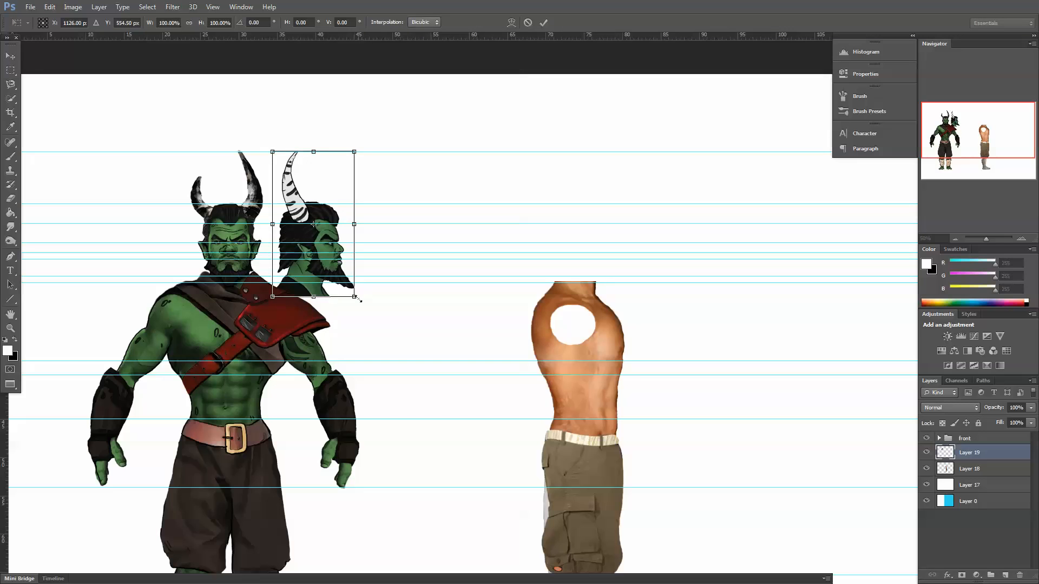
drag(354, 297, 354, 294)
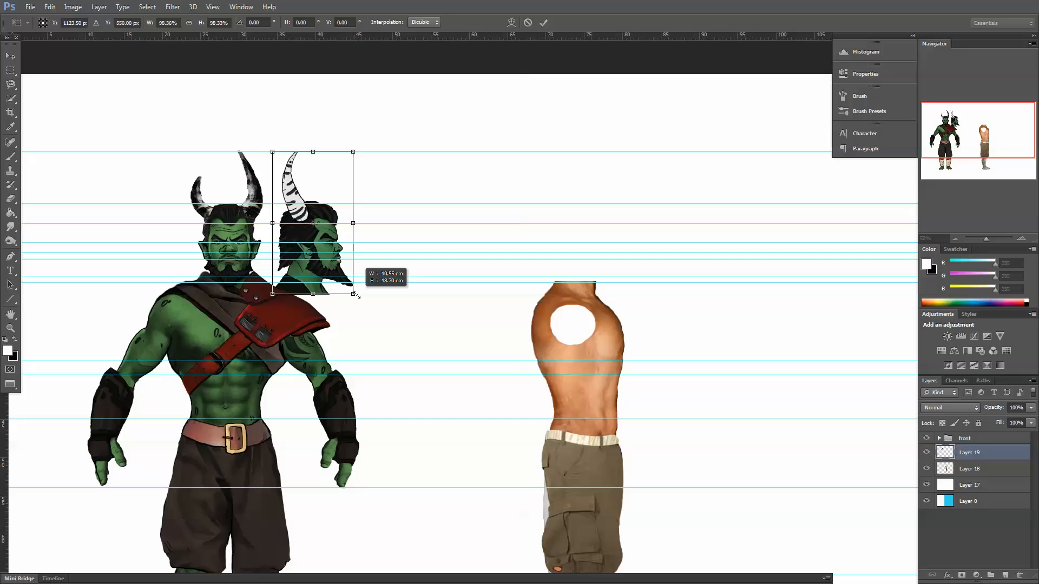
drag(357, 296, 358, 295)
key(Return)
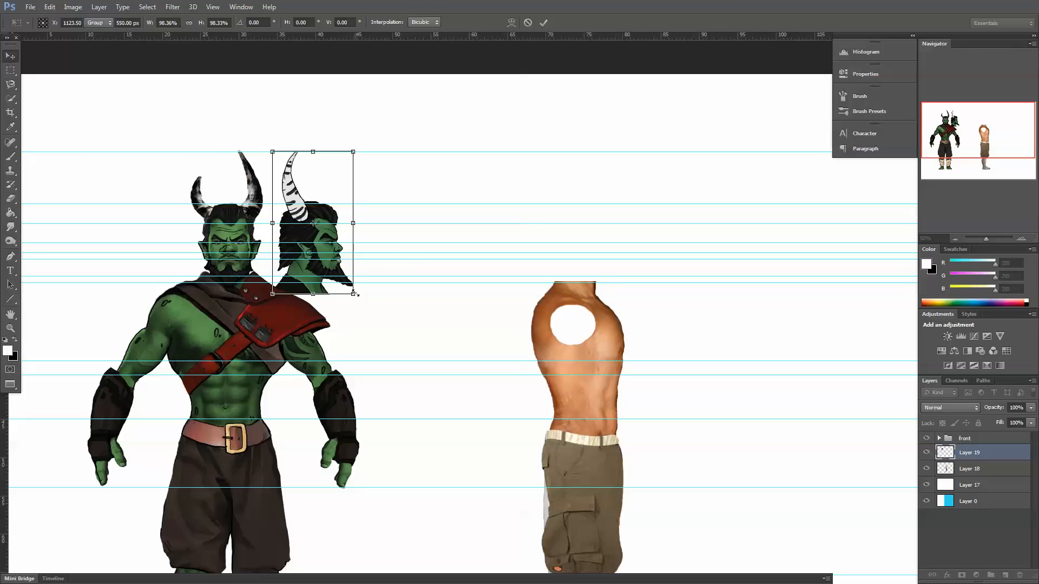
- Move the side-view head onto the neck of the side-view body and hide the guides
drag(315, 268, 597, 276)
key(ctrl+semicolon)
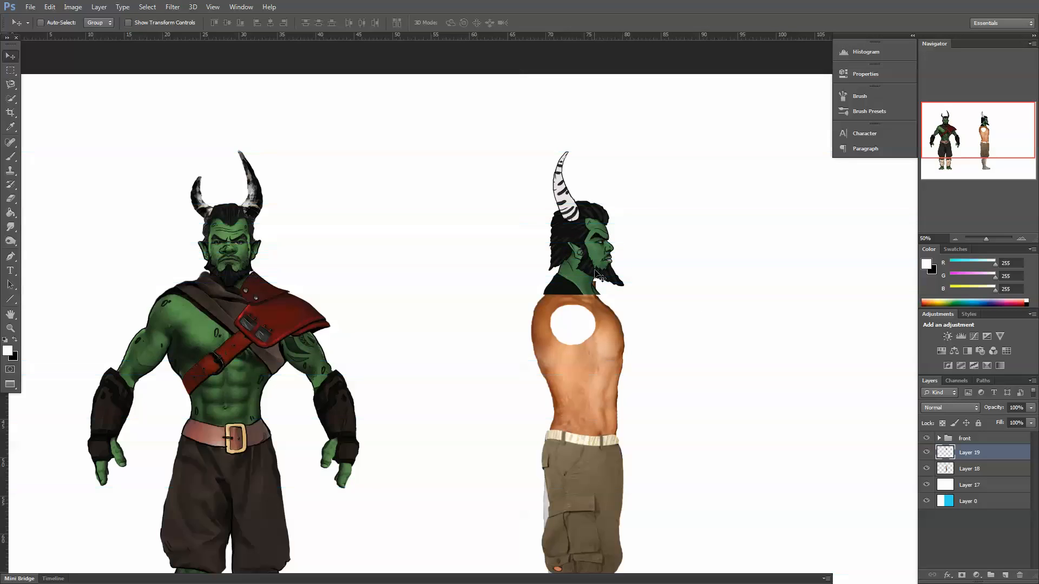
drag(640, 374, 561, 327)
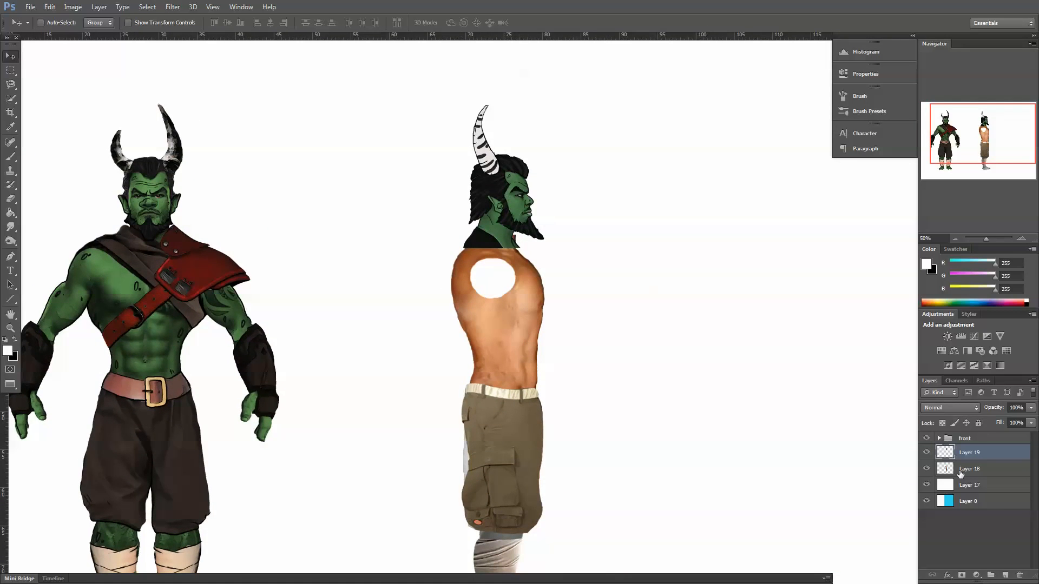
- Liquify Layer 18 with a size 175 brush, pushing the photo body's neck and upper shoulders into shape beneath the head
click(960, 471)
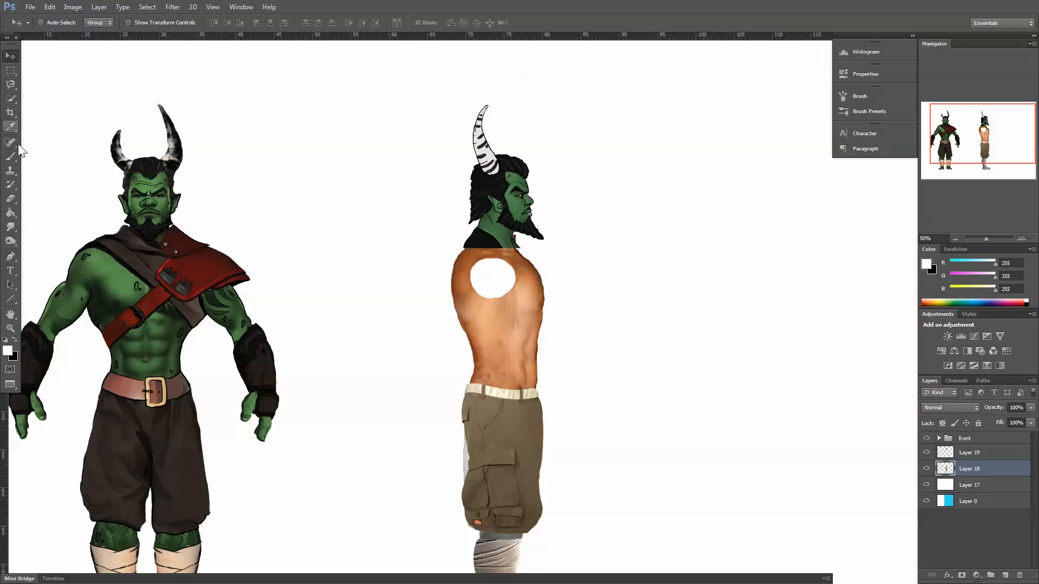
click(173, 7)
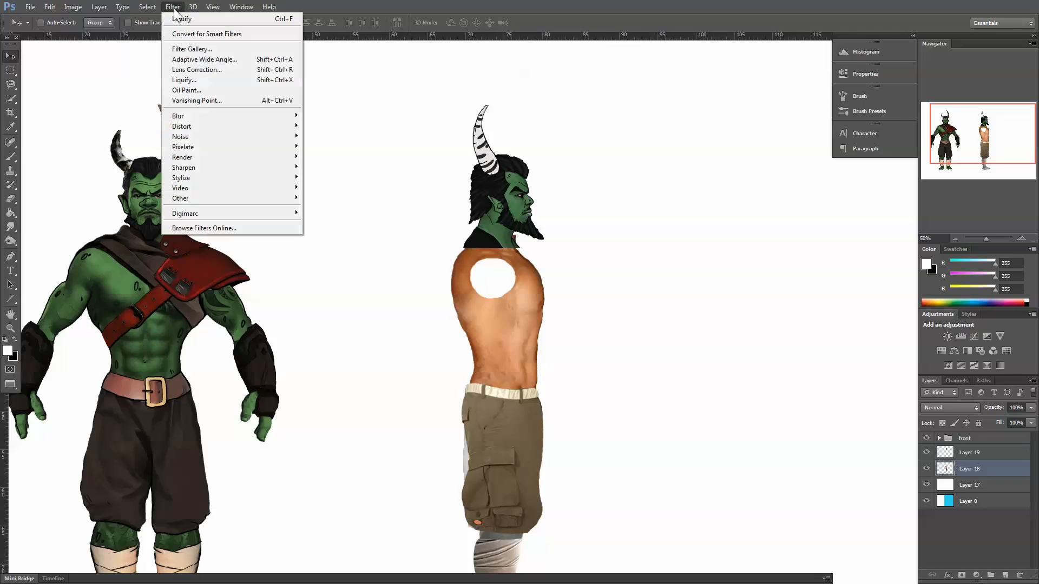
click(187, 80)
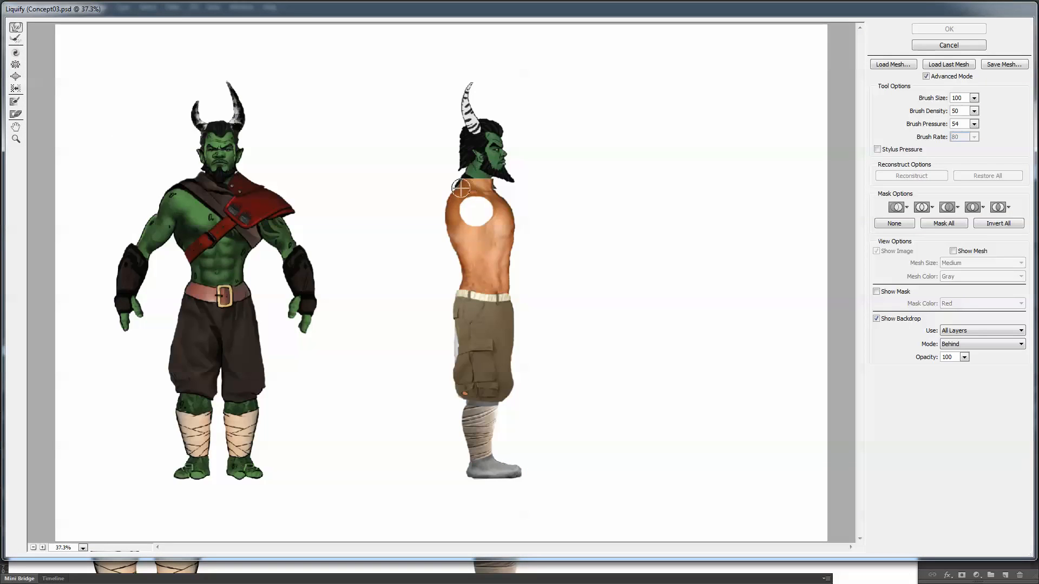
key(bracketright)
key(bracketright)
key(bracketright)
key(bracketright)
key(bracketright)
key(bracketright)
key(bracketright)
key(bracketright)
mouse_move(459, 192)
mouse_down()
mouse_move(496, 174)
mouse_move(491, 192)
mouse_up()
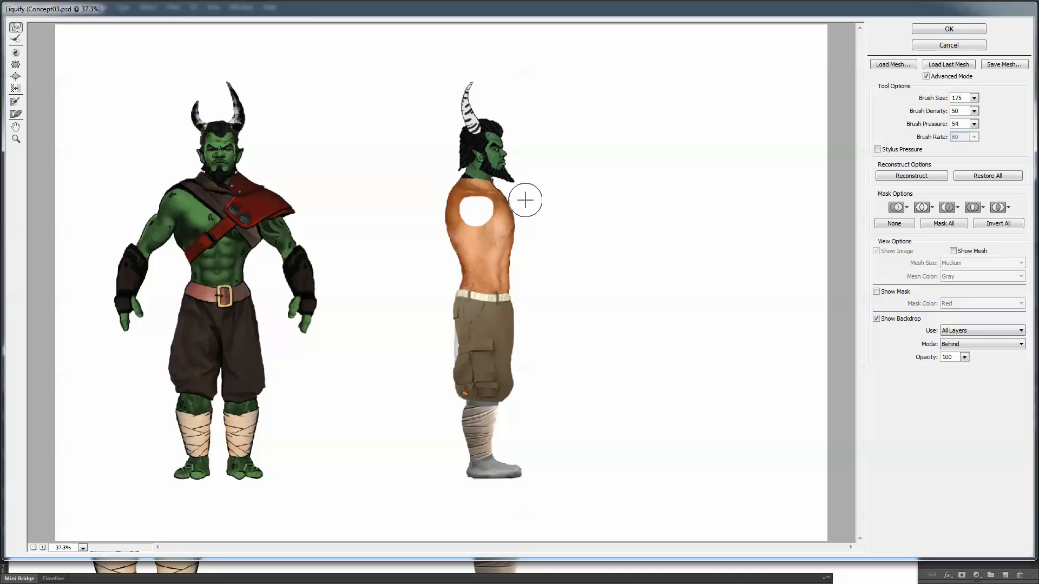
click(941, 29)
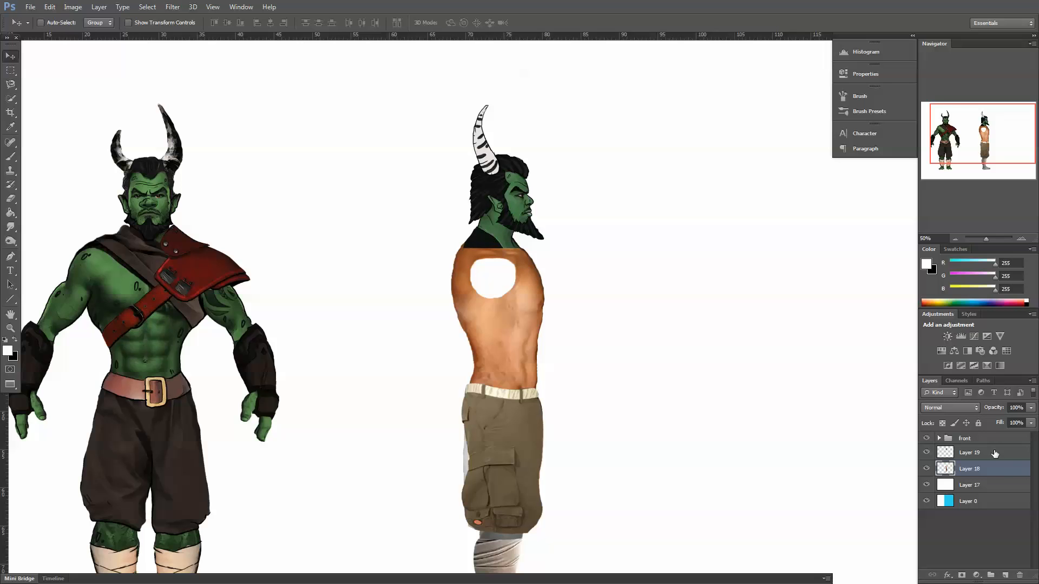
- Rename the side-view head layer, Layer 19, as Head
click(976, 454)
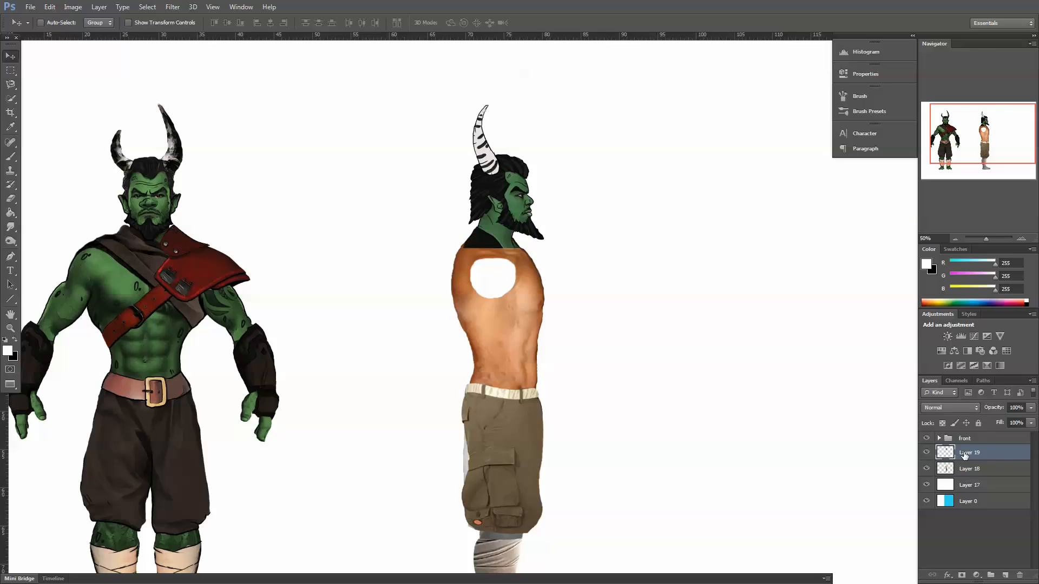
double_click(966, 453)
text(bead)
key(Return)
- Erase the dark collar at the base of the neck on the Head layer with a size 40 eraser
click(11, 198)
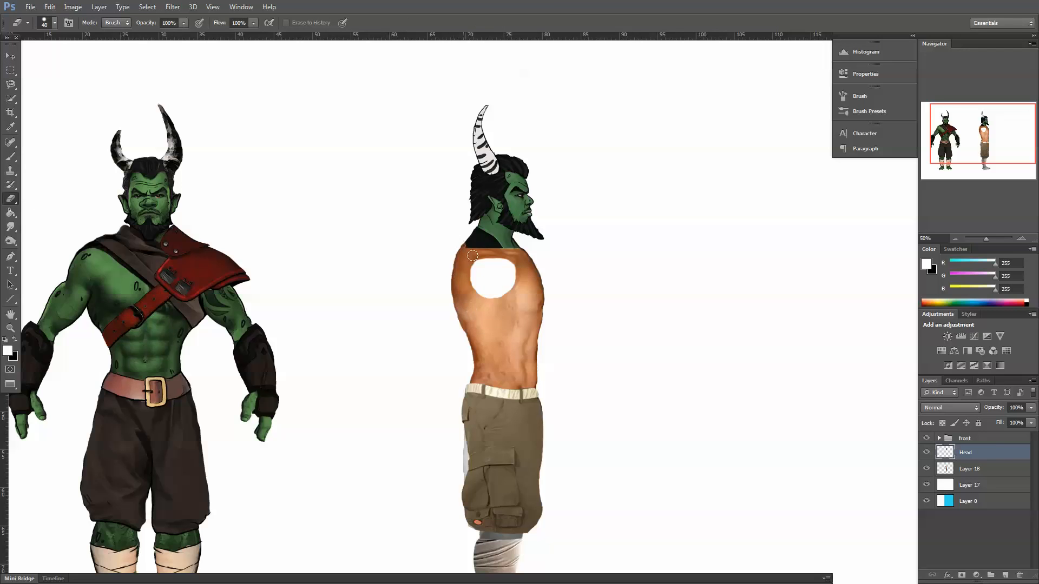
mouse_move(472, 255)
mouse_down()
mouse_move(476, 234)
mouse_move(499, 253)
mouse_move(483, 239)
mouse_up()
drag(506, 251, 491, 243)
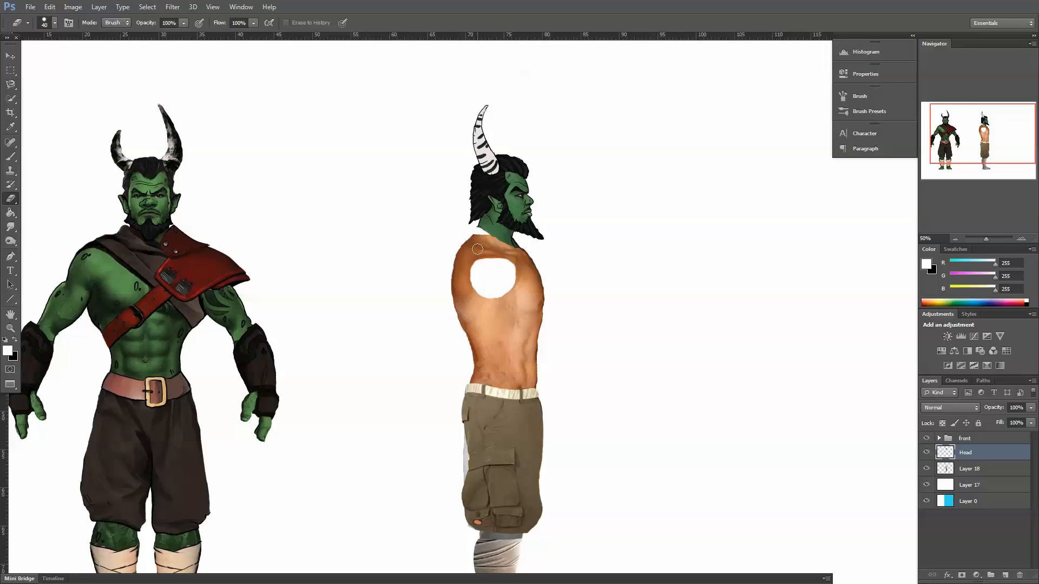
- Create a new layer above Head and sample the neck's green as the Brush colour
click(1005, 575)
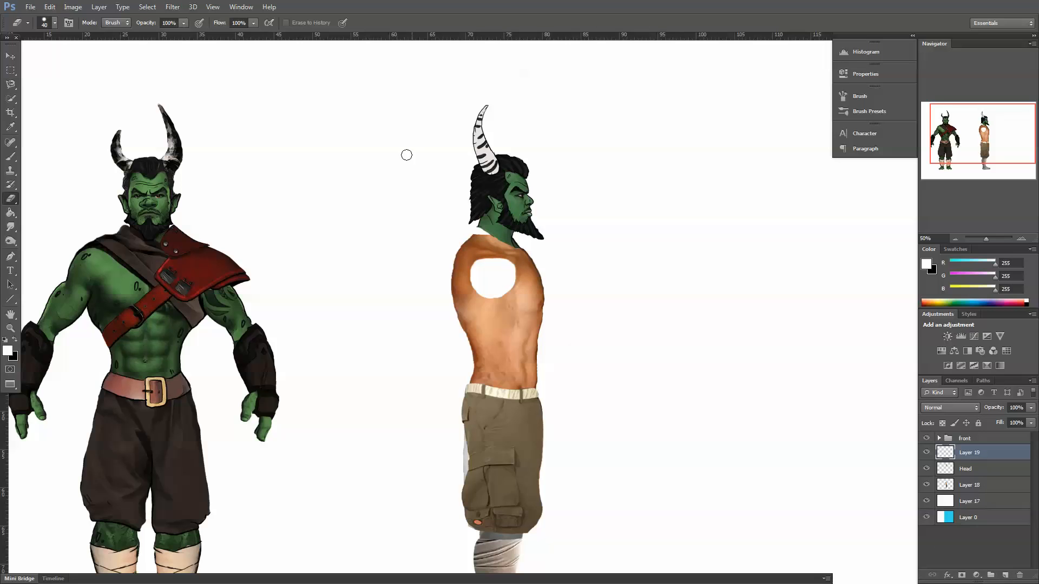
click(487, 226)
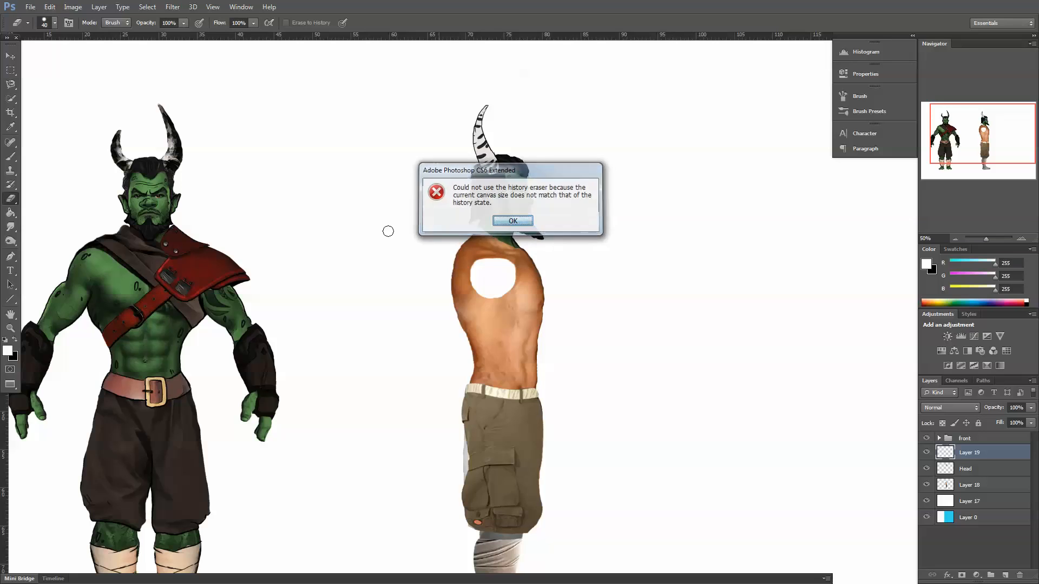
key(Return)
click(10, 157)
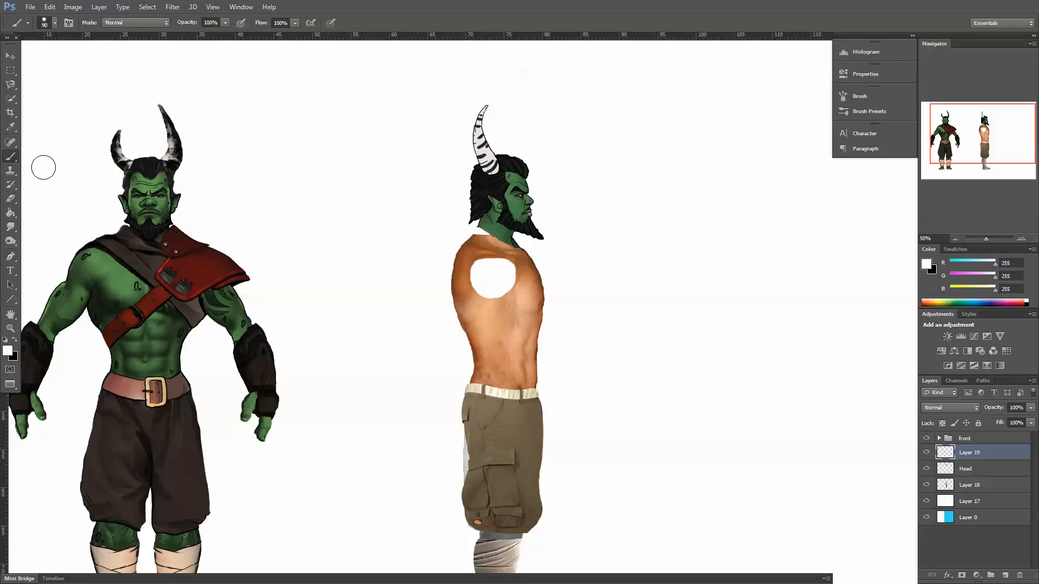
alt+click(489, 225)
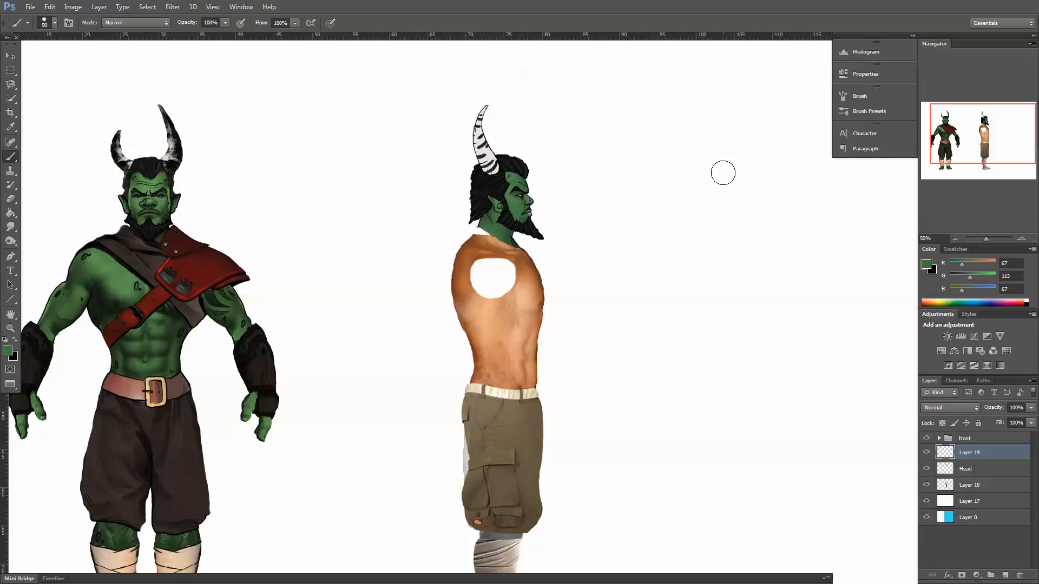
- Clone skin over the white gap between neck and shoulder on Layer 18, reducing the Clone Stamp brush to size 15
click(968, 487)
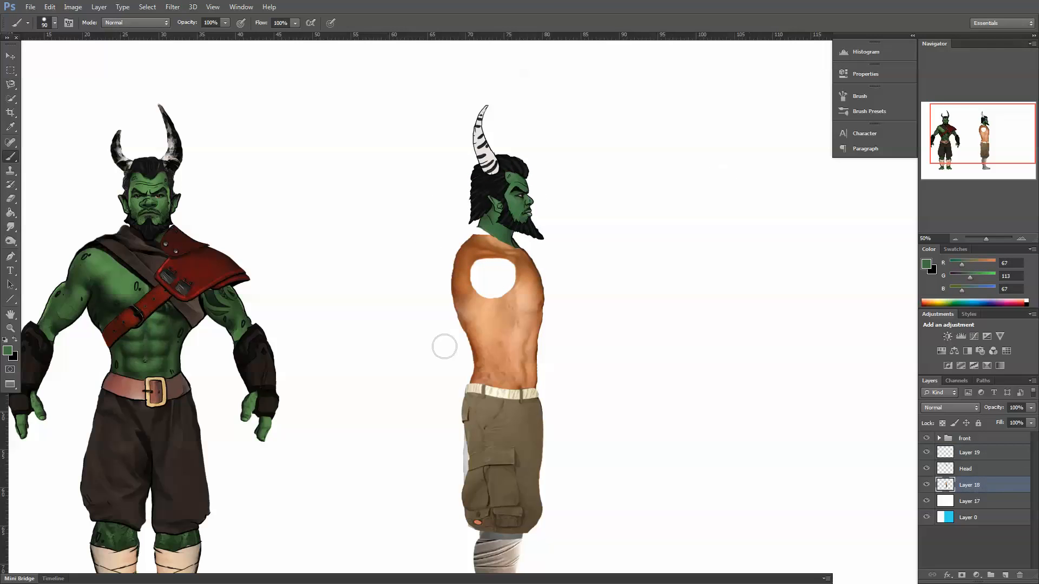
click(10, 170)
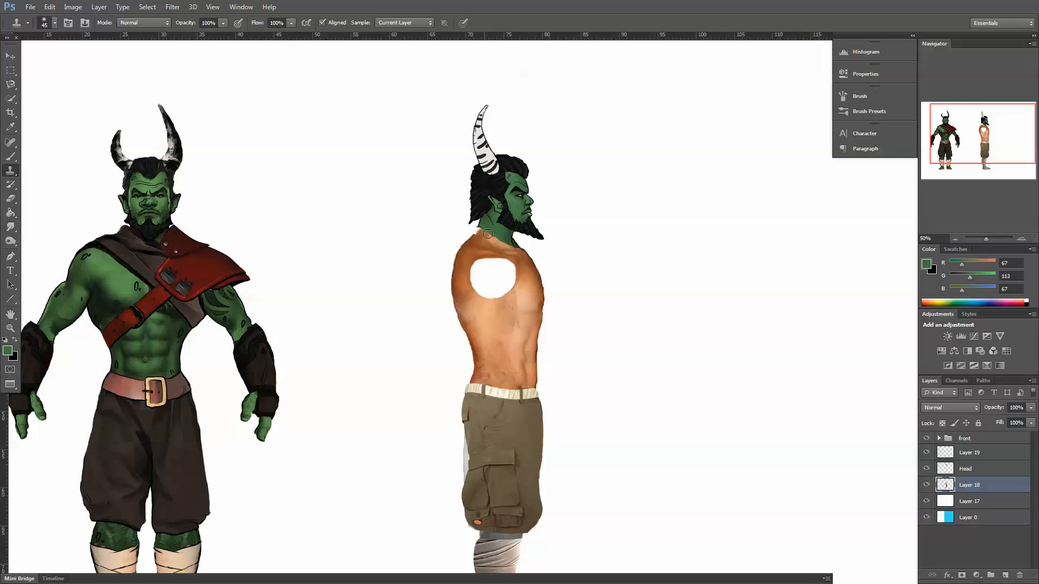
click(55, 22)
double_click(83, 111)
key(bracketleft)
key(bracketleft)
key(bracketleft)
- Toggle Layer 18's visibility to check the body and erase the pale leftover along the back of the shorts
click(926, 484)
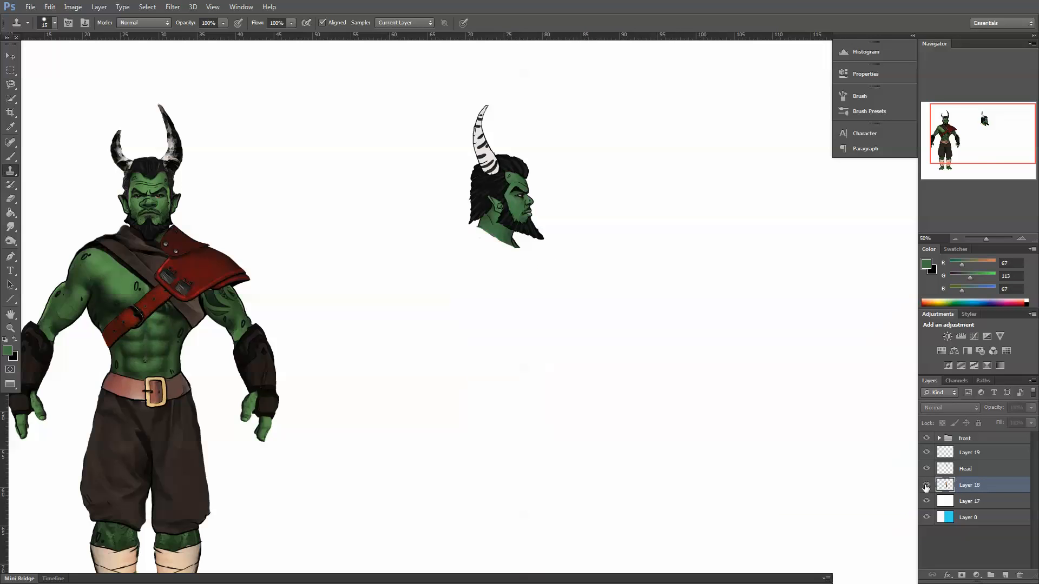
click(927, 485)
drag(639, 448, 598, 390)
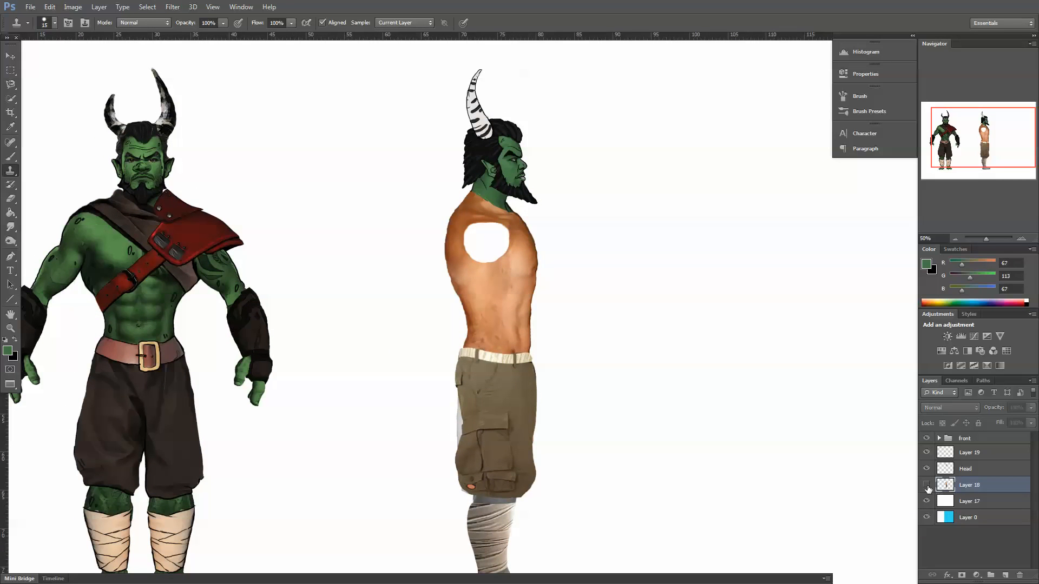
click(926, 484)
click(926, 485)
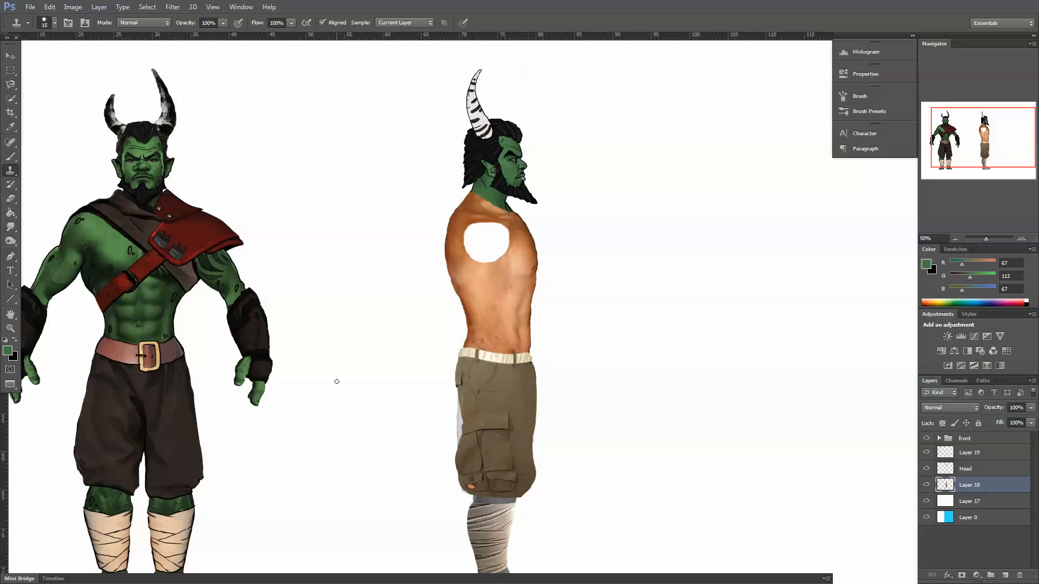
click(10, 199)
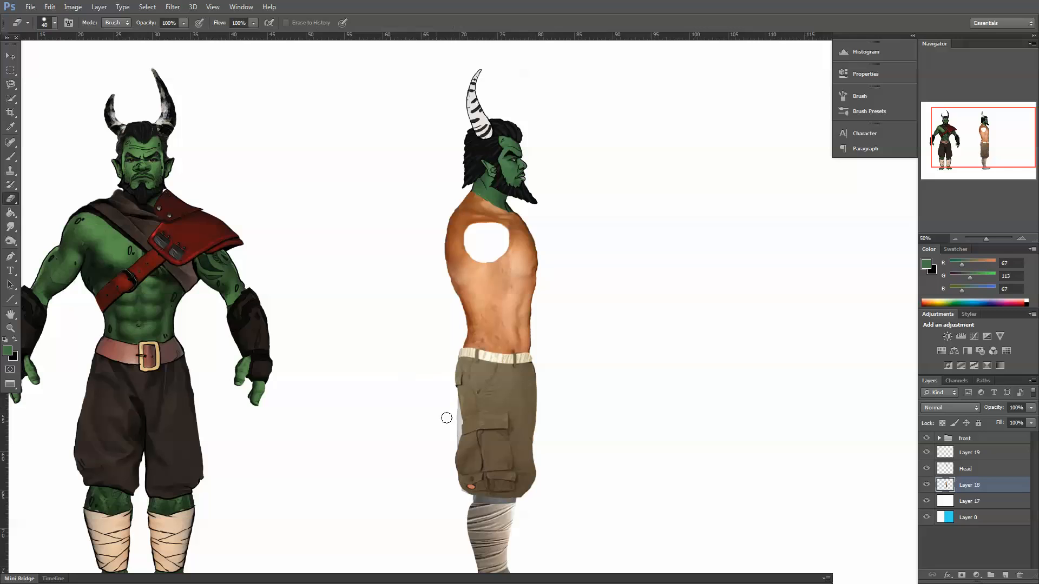
drag(454, 431, 455, 428)
- Duplicate Layer 18 with the original hidden and colorize the copy using Hue 118, Saturation 22 and Lightness -21
drag(948, 483, 1004, 576)
click(926, 501)
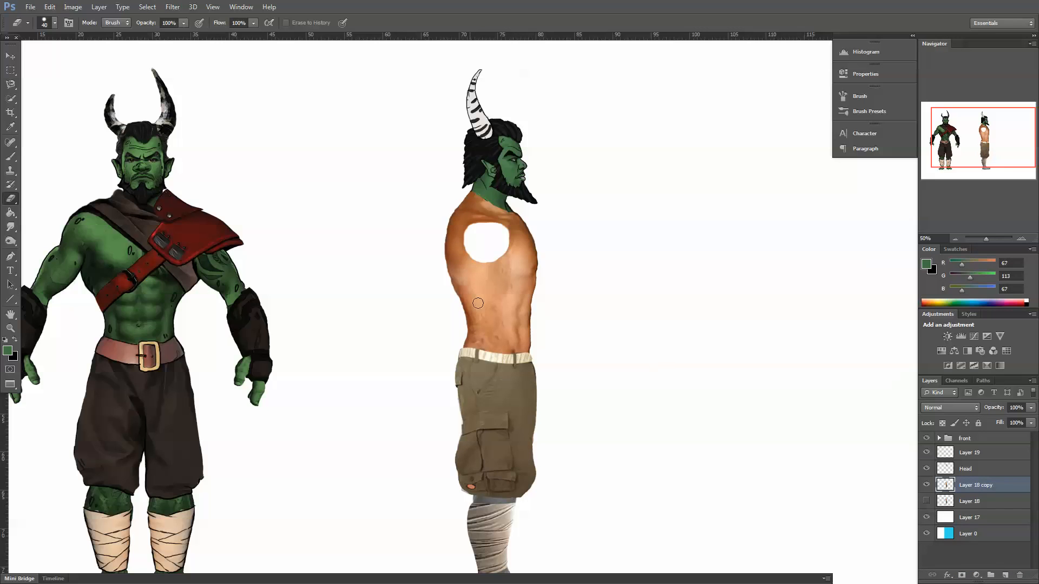
click(99, 7)
click(76, 7)
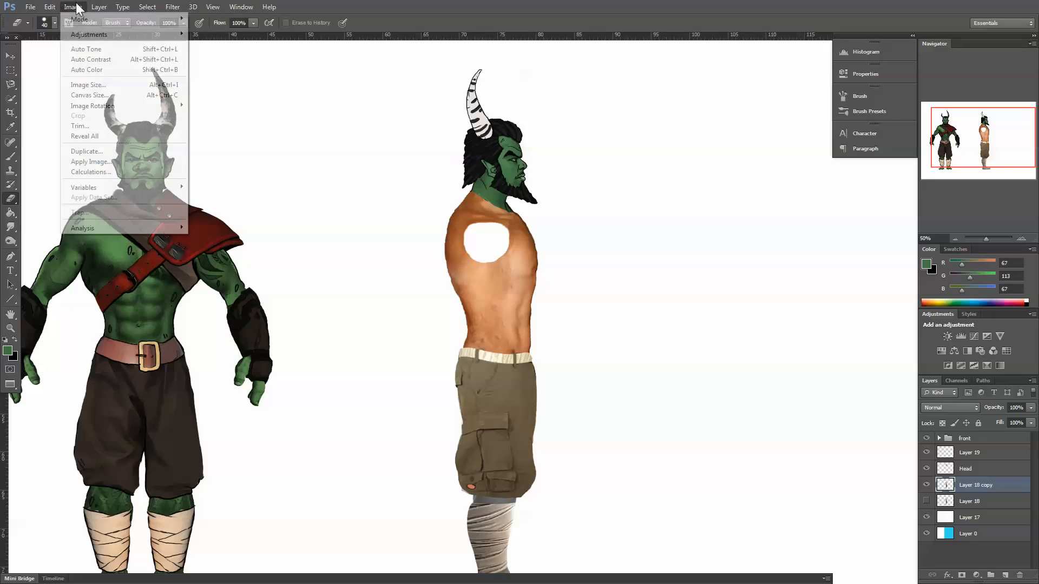
mouse_move(116, 36)
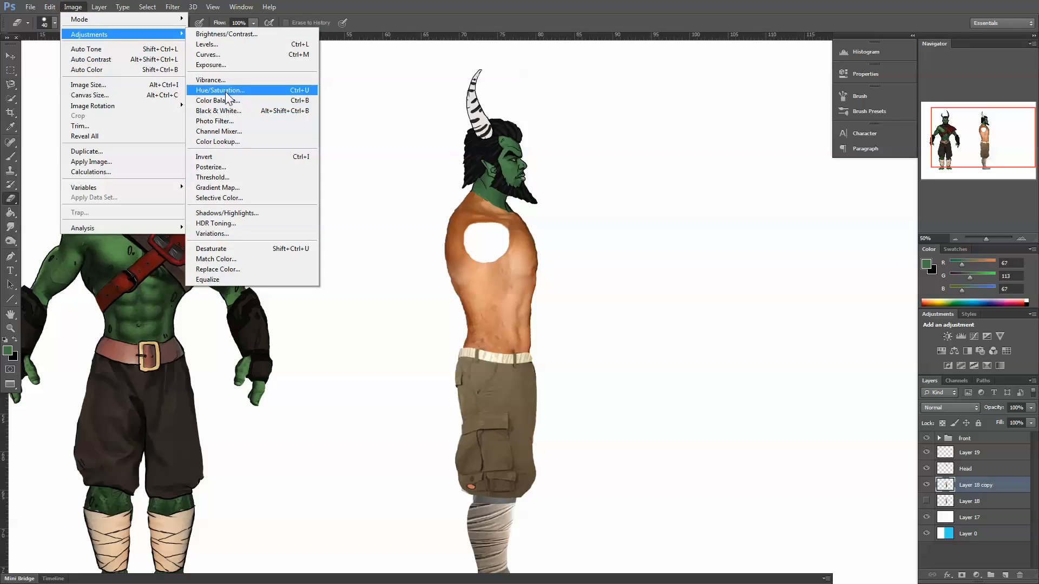
click(227, 95)
click(459, 283)
drag(427, 155, 791, 225)
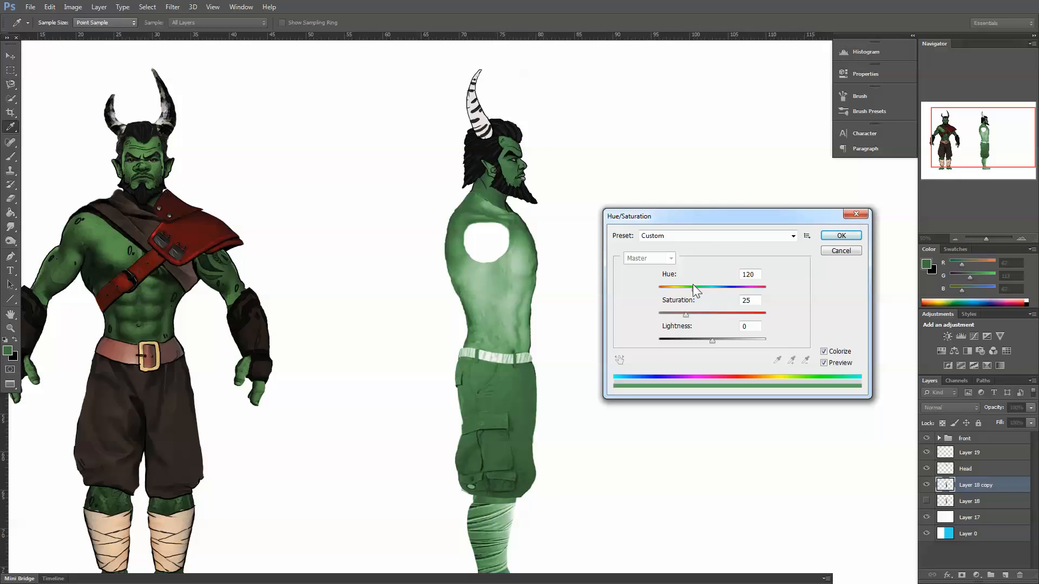
mouse_move(694, 289)
mouse_down()
mouse_move(680, 315)
mouse_move(703, 342)
mouse_move(686, 316)
mouse_move(693, 293)
mouse_up()
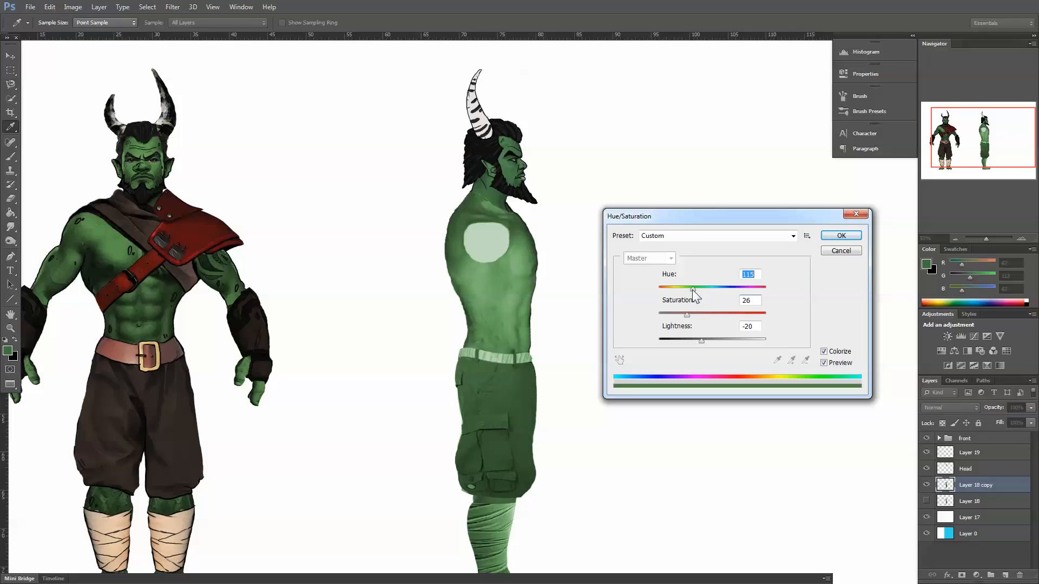
drag(689, 314, 687, 315)
drag(702, 343, 700, 342)
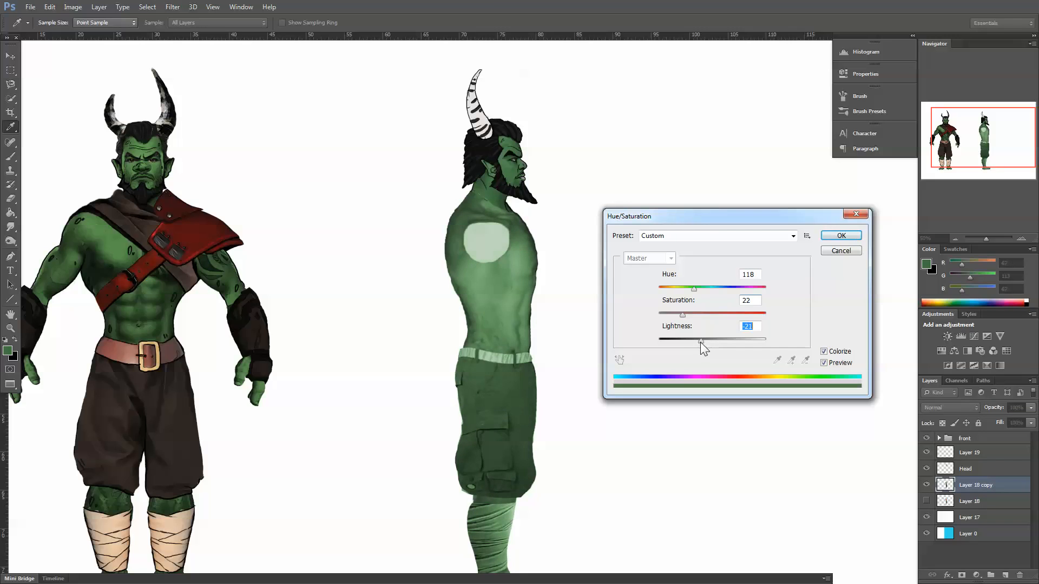
click(840, 235)
key(e)
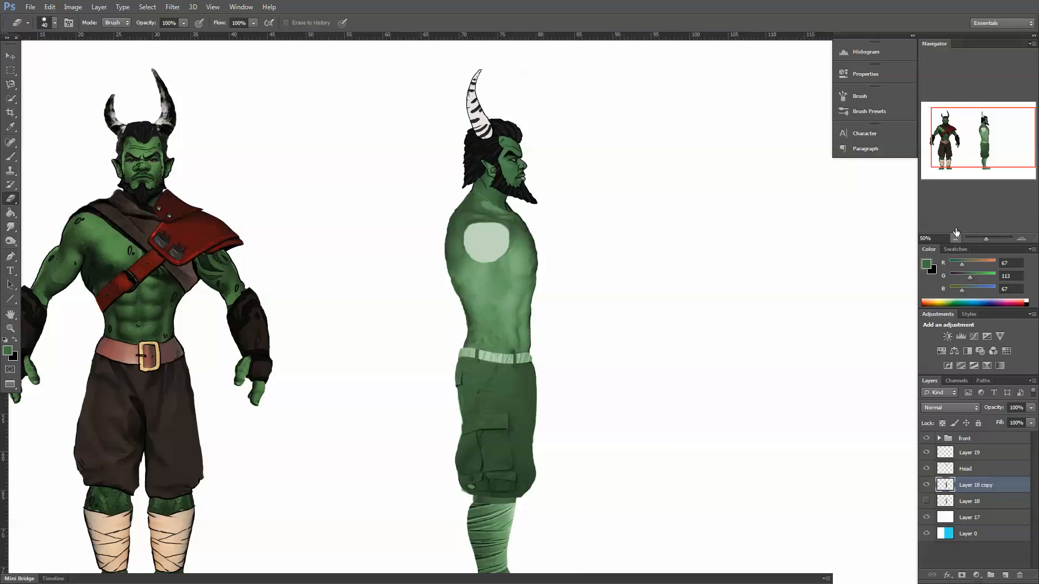
- Duplicate the original Layer 18 above its green copy and make the new duplicate visible
drag(622, 439, 588, 374)
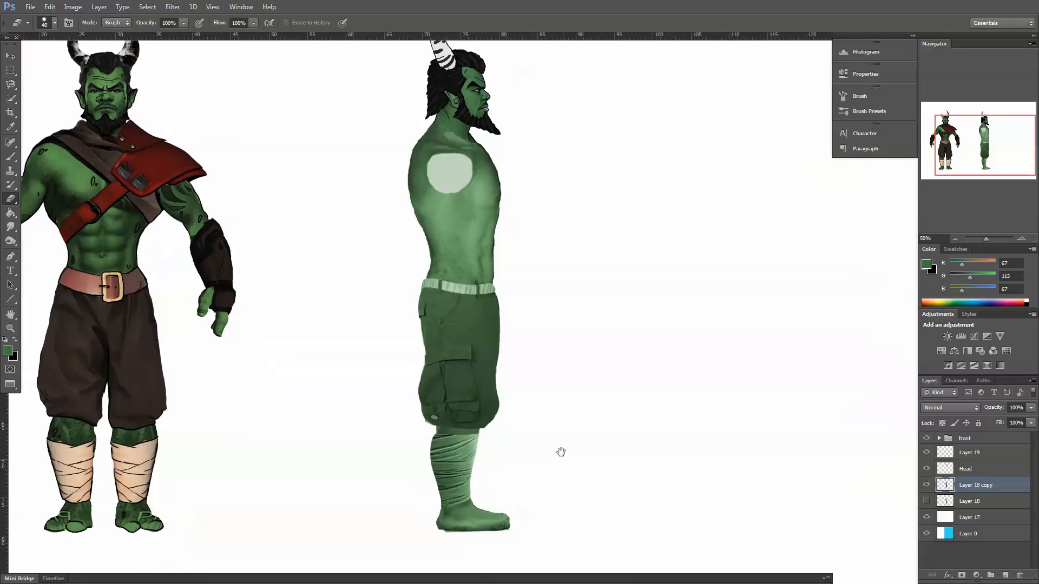
click(952, 502)
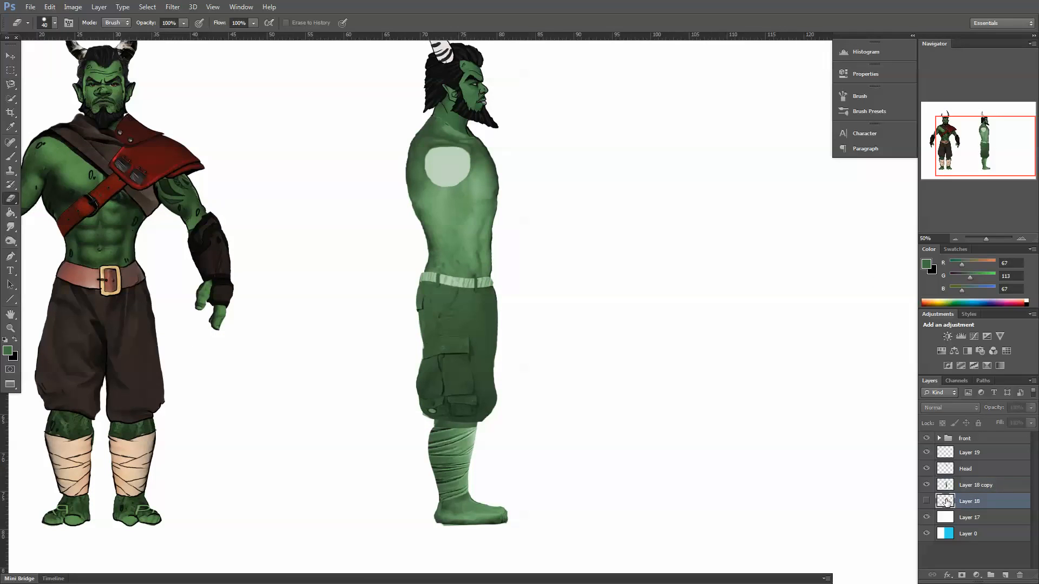
mouse_move(947, 504)
mouse_down()
mouse_move(990, 573)
mouse_move(1005, 575)
mouse_move(945, 482)
mouse_up()
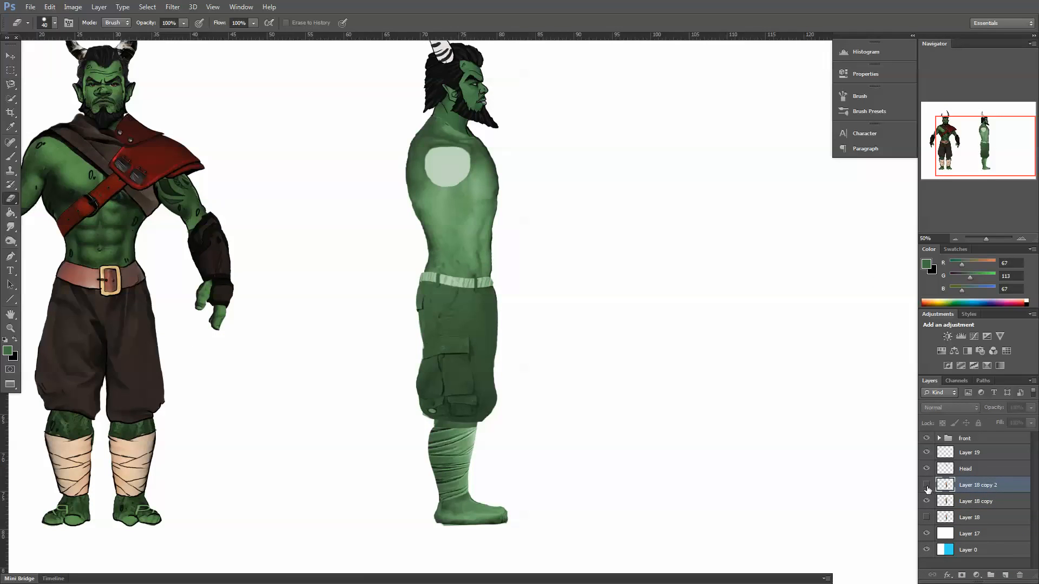
click(927, 486)
- Colorize the new duplicate dark brown with Hue/Saturation using Hue 11, Saturation 22 and Lightness -49
click(72, 7)
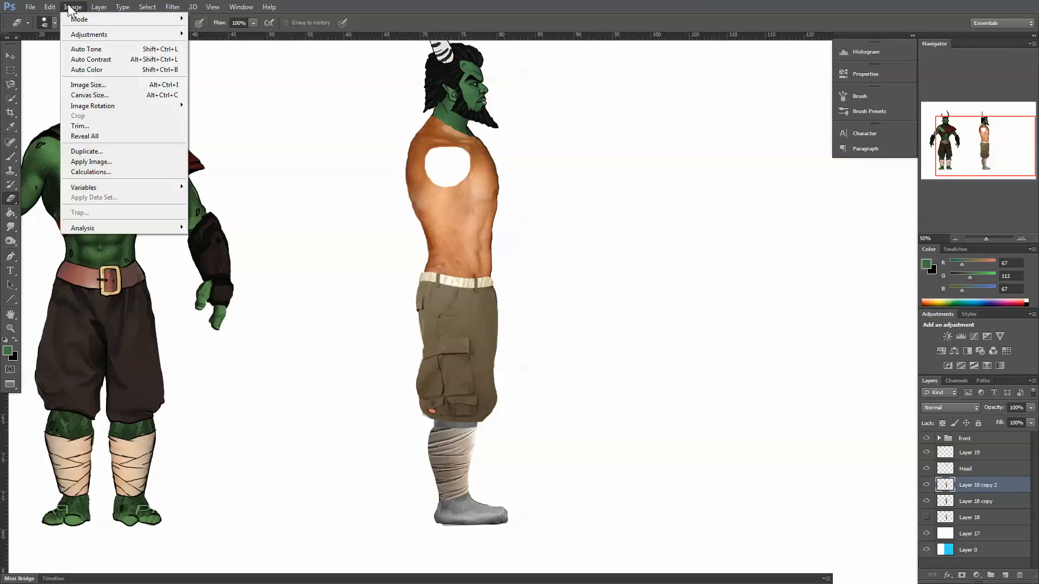
mouse_move(89, 33)
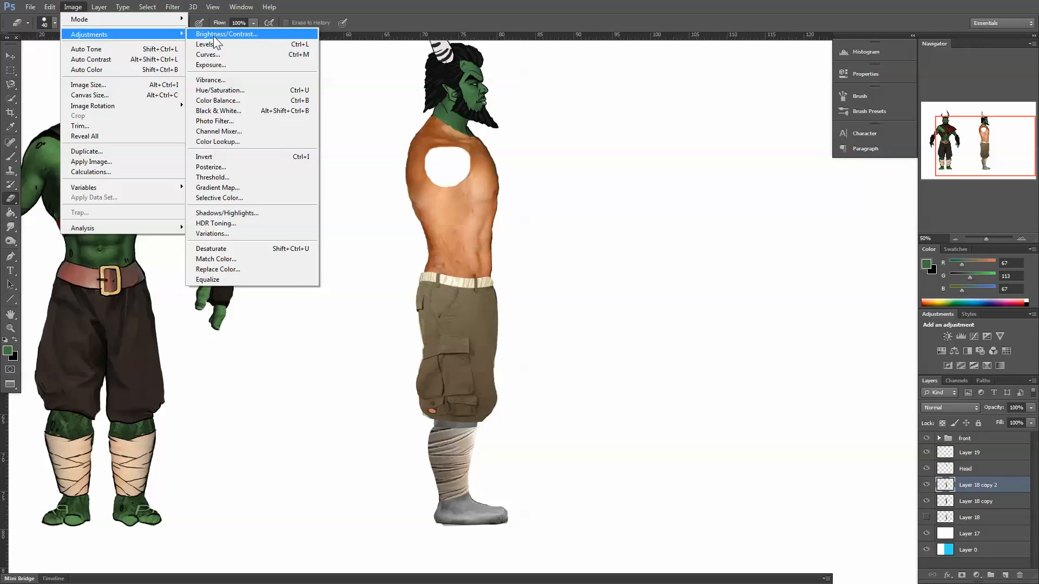
click(216, 90)
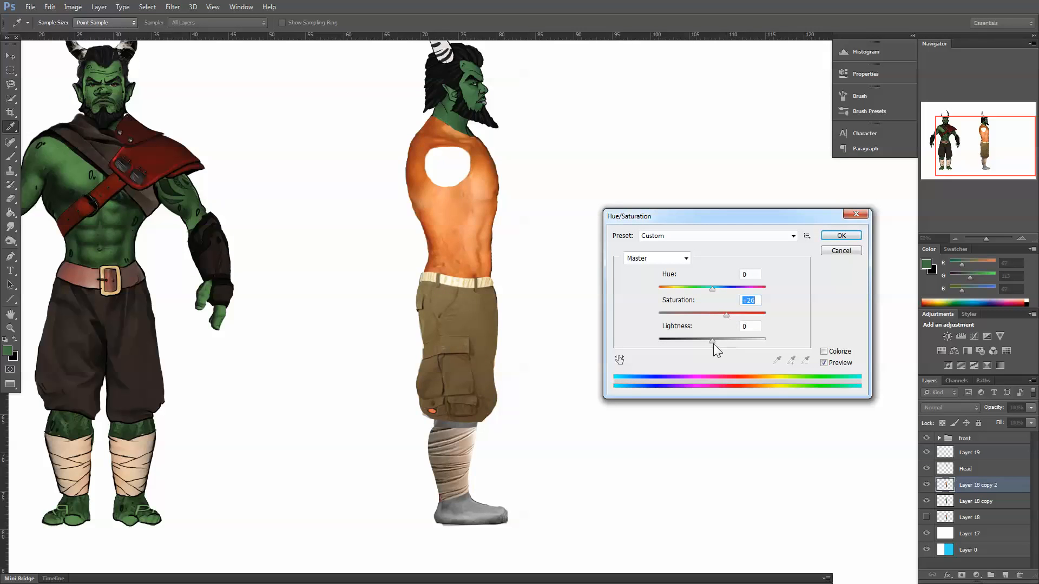
drag(713, 343, 750, 318)
drag(707, 286, 701, 342)
click(823, 352)
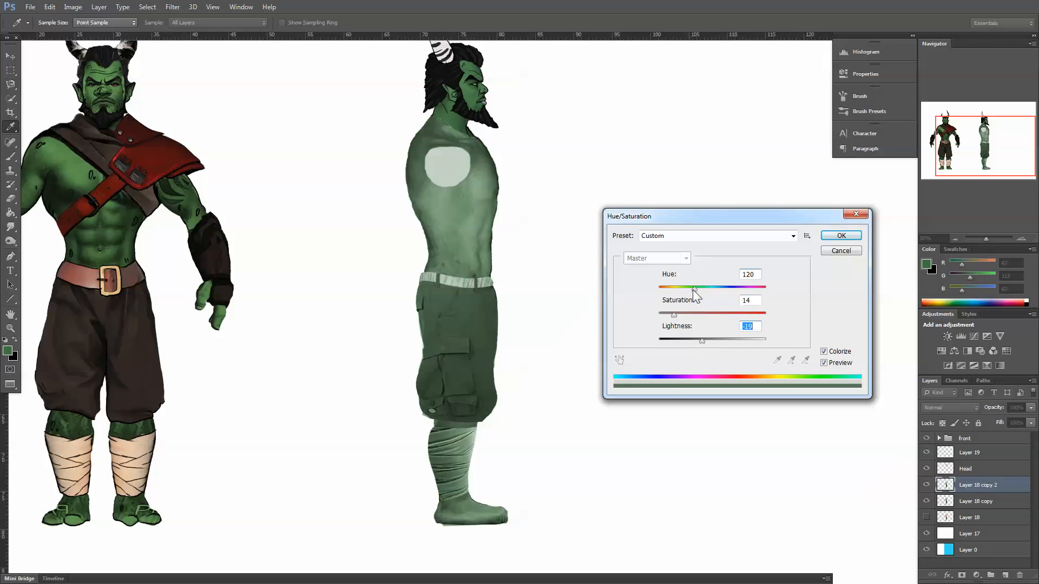
drag(695, 288, 686, 343)
drag(659, 289, 680, 316)
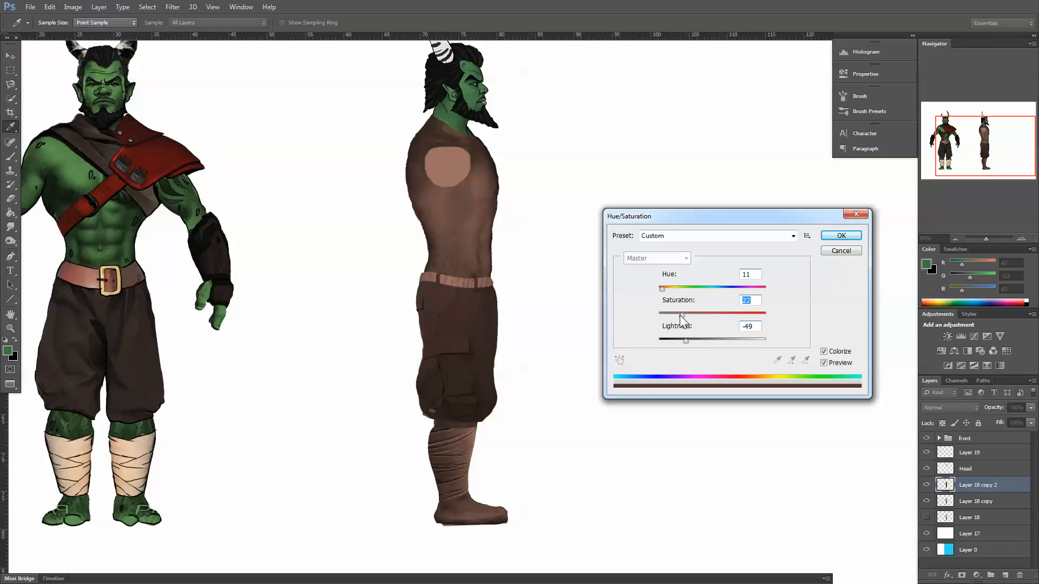
click(842, 235)
key(e)
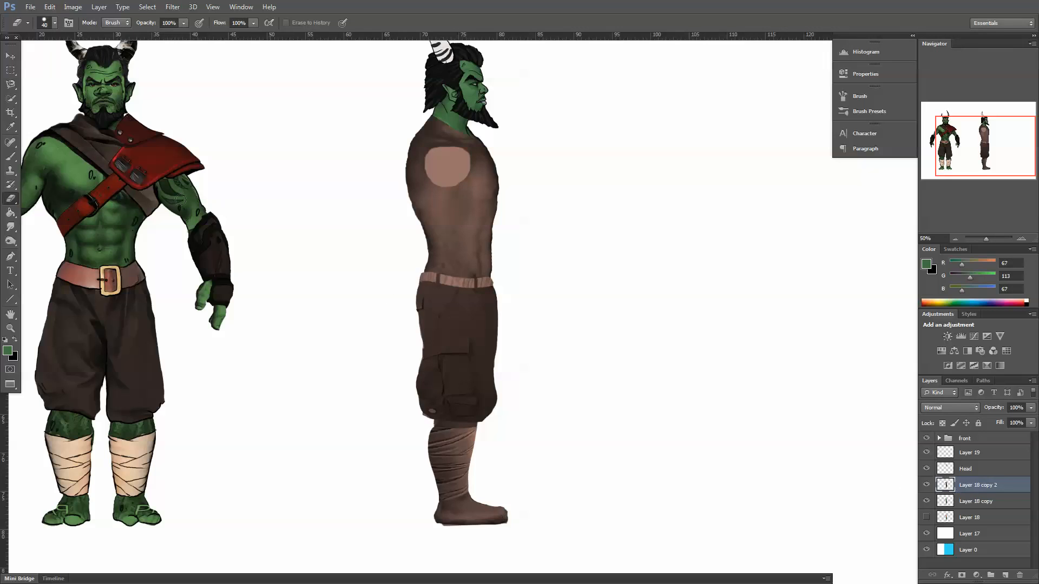
- Add a layer mask to the brown copy and fill it with black using the Paint Bucket
click(961, 575)
click(16, 340)
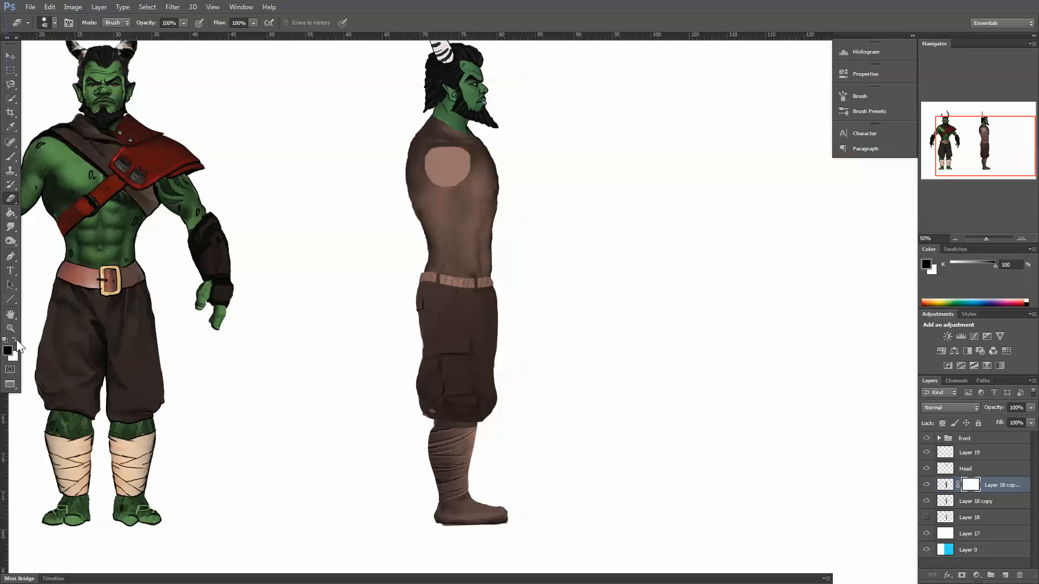
right_click(13, 194)
click(11, 211)
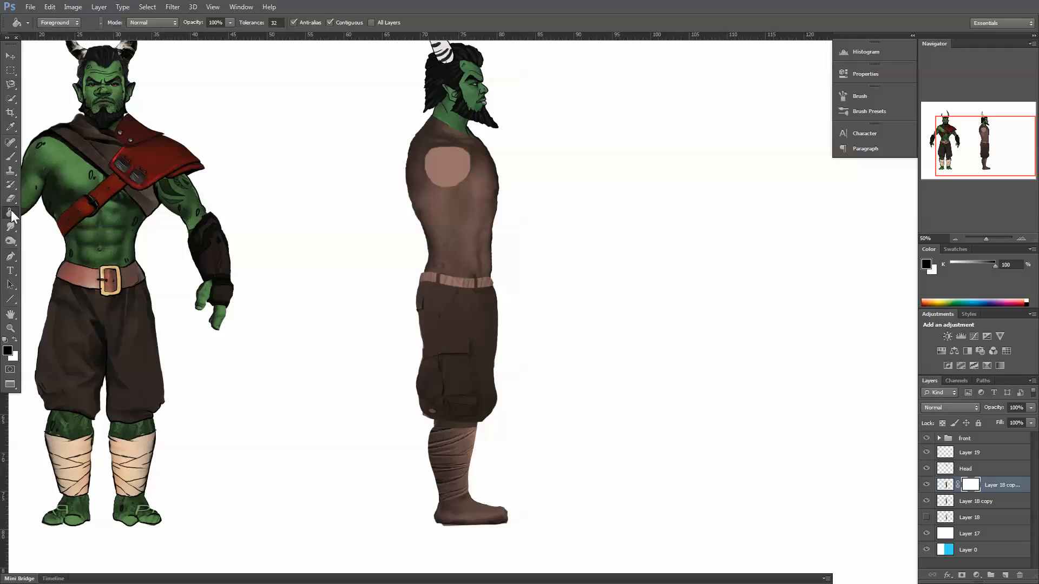
click(393, 228)
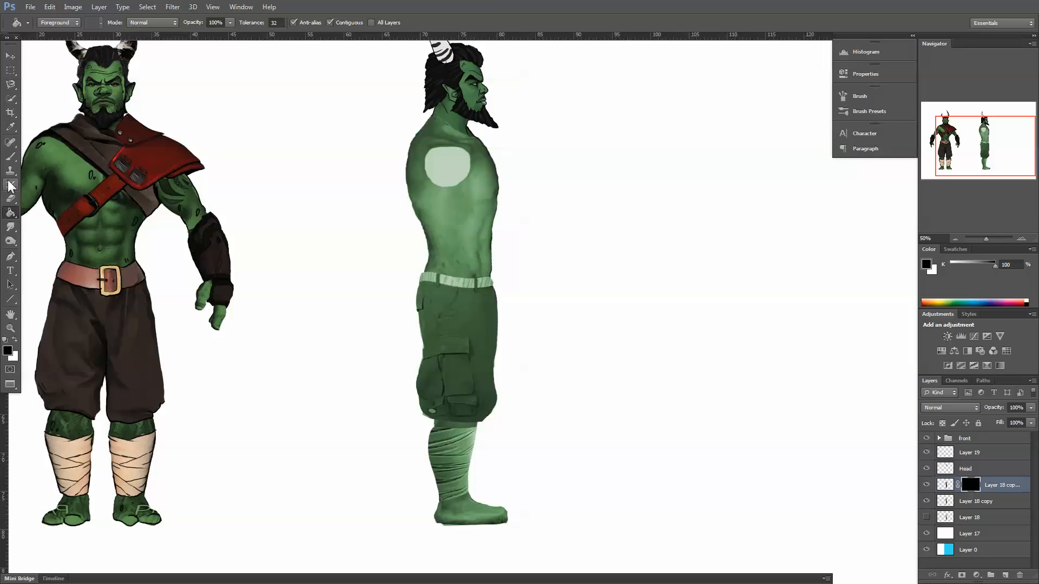
- Paint white on the brown copy's mask over the shorts and belt with the Brush
click(10, 156)
click(15, 339)
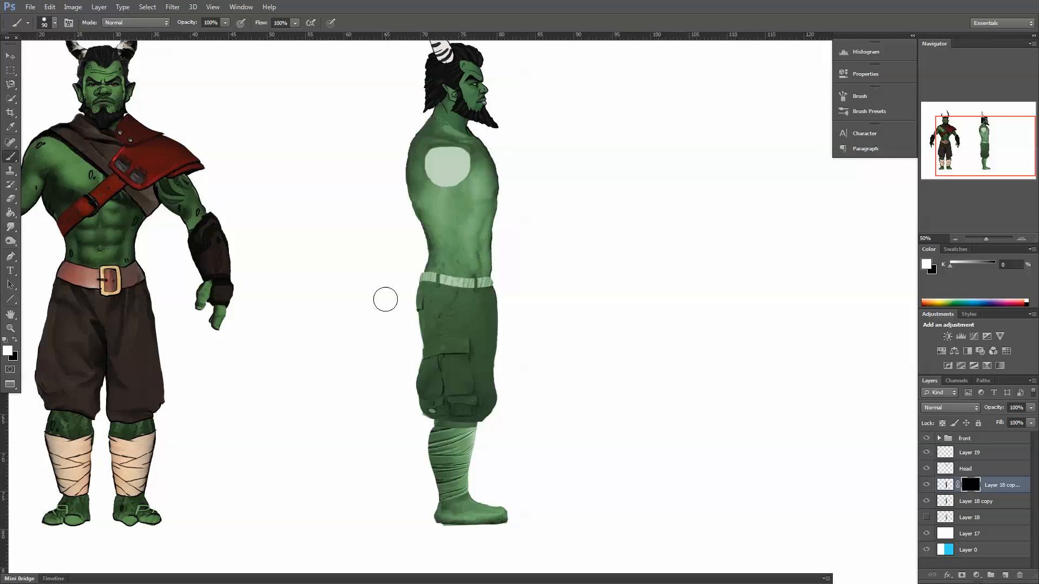
mouse_move(443, 366)
mouse_down()
mouse_move(425, 402)
mouse_move(488, 412)
mouse_move(472, 390)
mouse_move(478, 362)
mouse_move(456, 398)
mouse_move(490, 391)
mouse_move(420, 357)
mouse_move(421, 310)
mouse_move(448, 313)
mouse_move(427, 303)
mouse_move(445, 296)
mouse_move(425, 284)
mouse_move(498, 294)
mouse_move(438, 314)
mouse_move(486, 329)
mouse_move(495, 355)
mouse_move(483, 289)
mouse_move(458, 291)
mouse_move(501, 290)
mouse_move(440, 300)
mouse_up()
drag(425, 284, 433, 283)
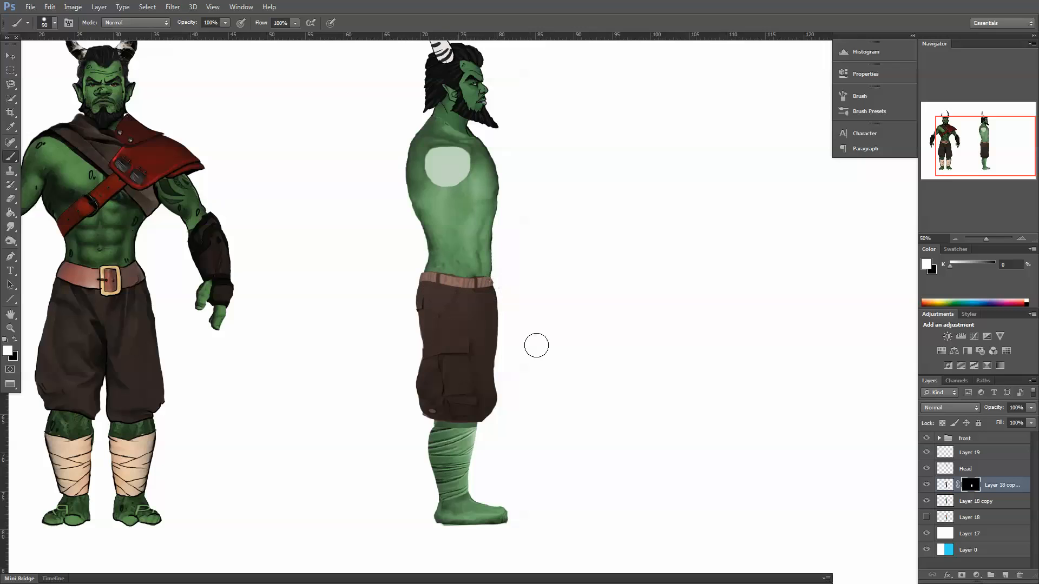
- Show Layer 18, add a mask to the green Layer 18 copy and paint black over the lower-leg wraps
click(954, 509)
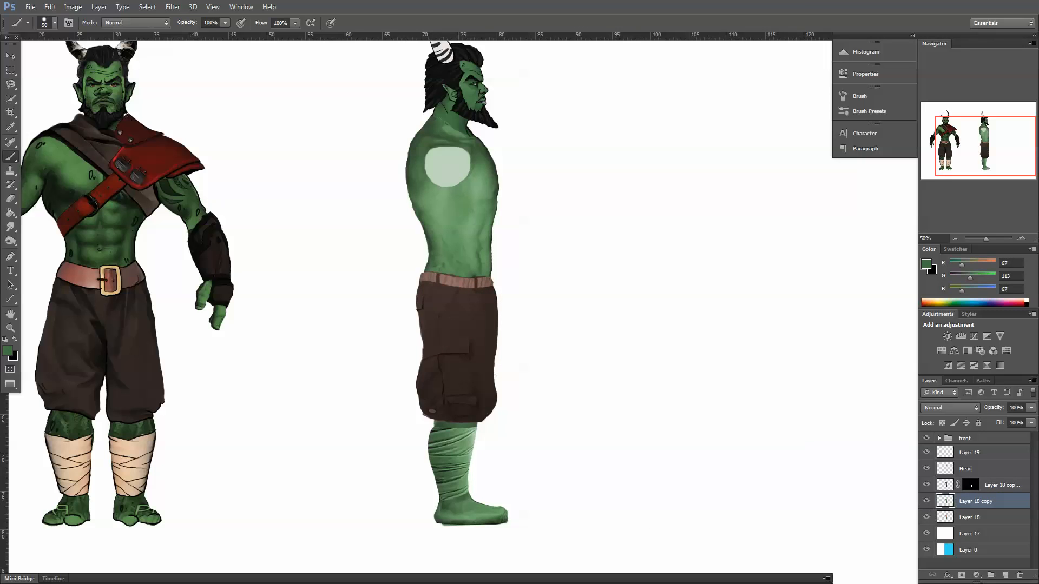
click(963, 574)
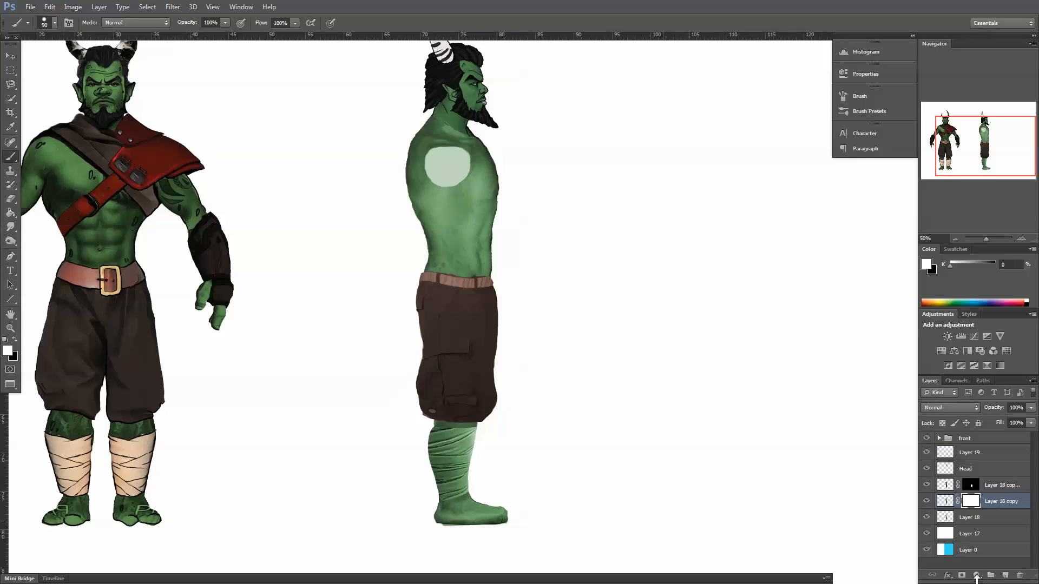
click(15, 338)
mouse_move(458, 461)
mouse_down()
mouse_move(428, 460)
mouse_move(462, 457)
mouse_move(430, 457)
mouse_move(475, 439)
mouse_move(431, 484)
mouse_move(449, 495)
mouse_move(479, 475)
mouse_move(439, 491)
mouse_move(467, 484)
mouse_move(433, 454)
mouse_move(448, 441)
mouse_up()
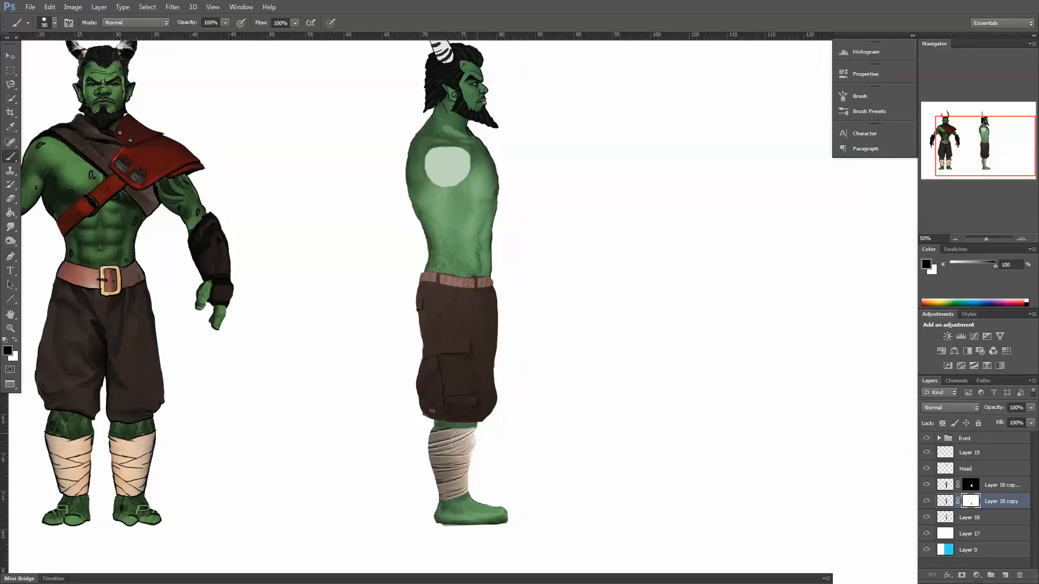
- Duplicate Layer 18 and its two masked copies together and merge the duplicates into one body layer
mouse_move(534, 419)
mouse_down()
mouse_move(515, 309)
mouse_move(557, 418)
mouse_move(536, 407)
mouse_up()
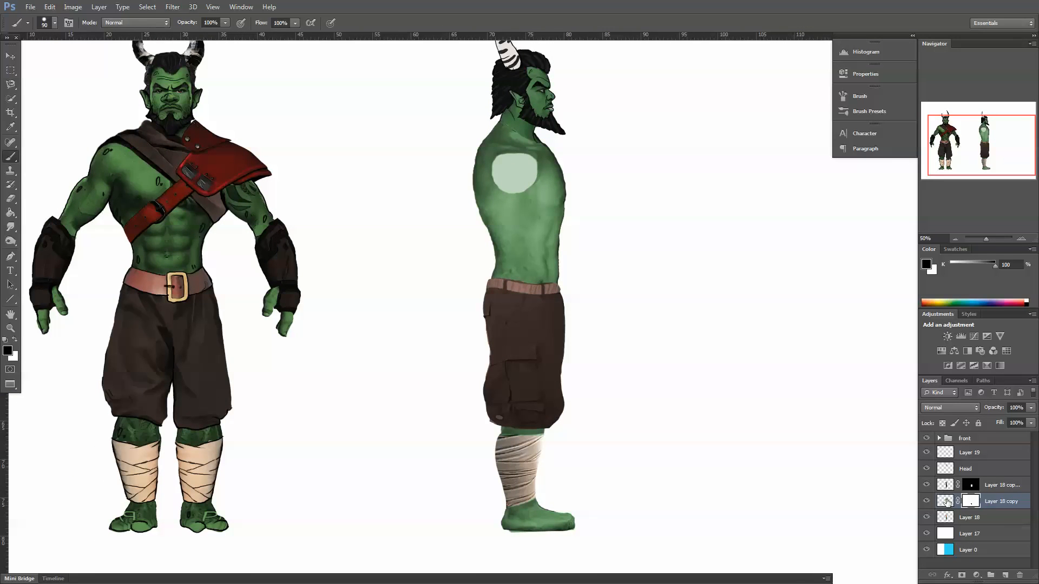
click(946, 484)
shift+click(947, 519)
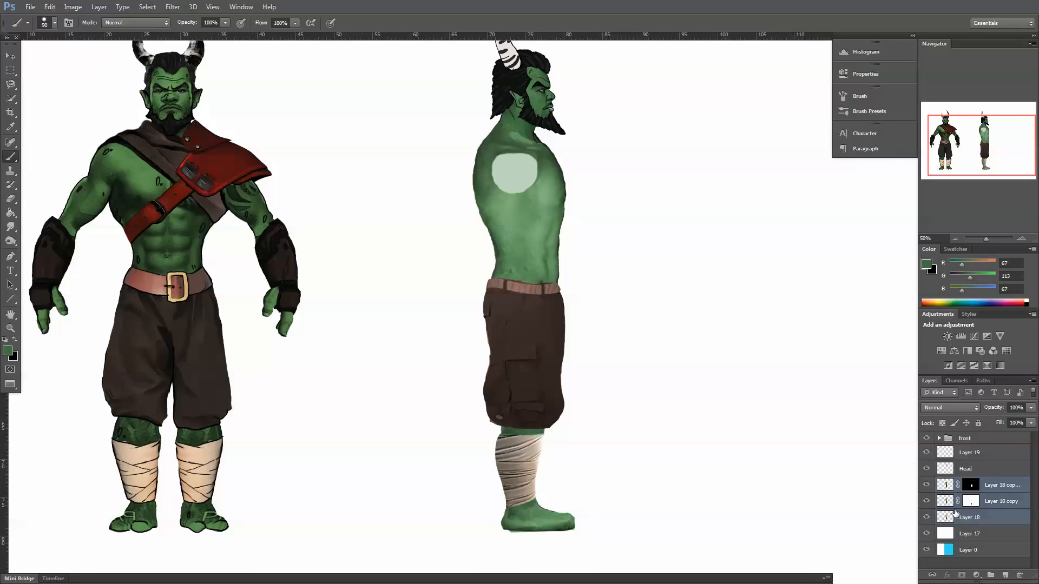
drag(955, 514, 1005, 575)
key(ctrl+e)
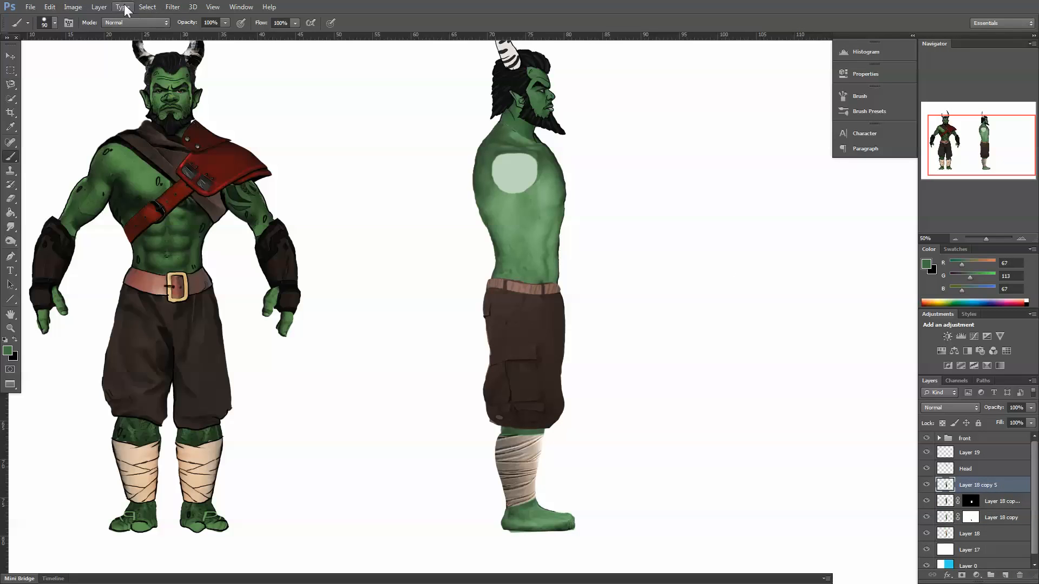
- Open the Filter Gallery for the merged body layer and browse the Distort, Sketch, Stylize and Texture filters
click(147, 7)
mouse_move(173, 6)
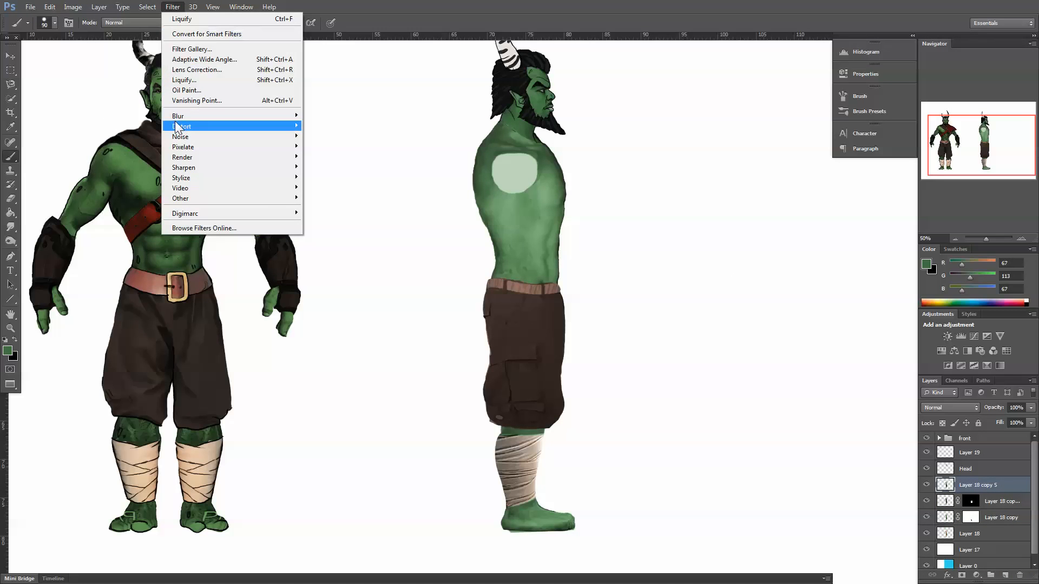
click(184, 50)
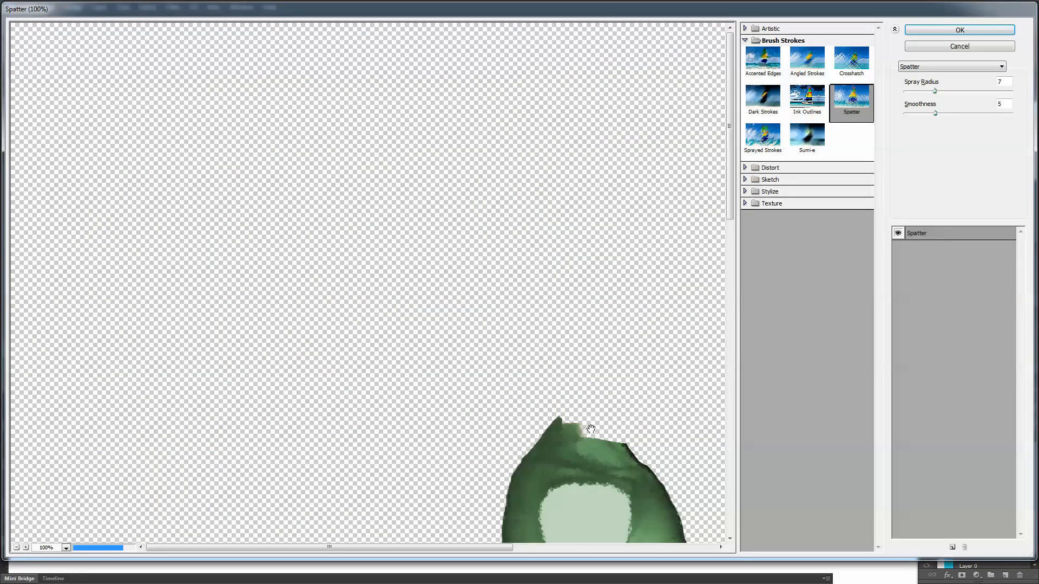
drag(587, 429, 408, 69)
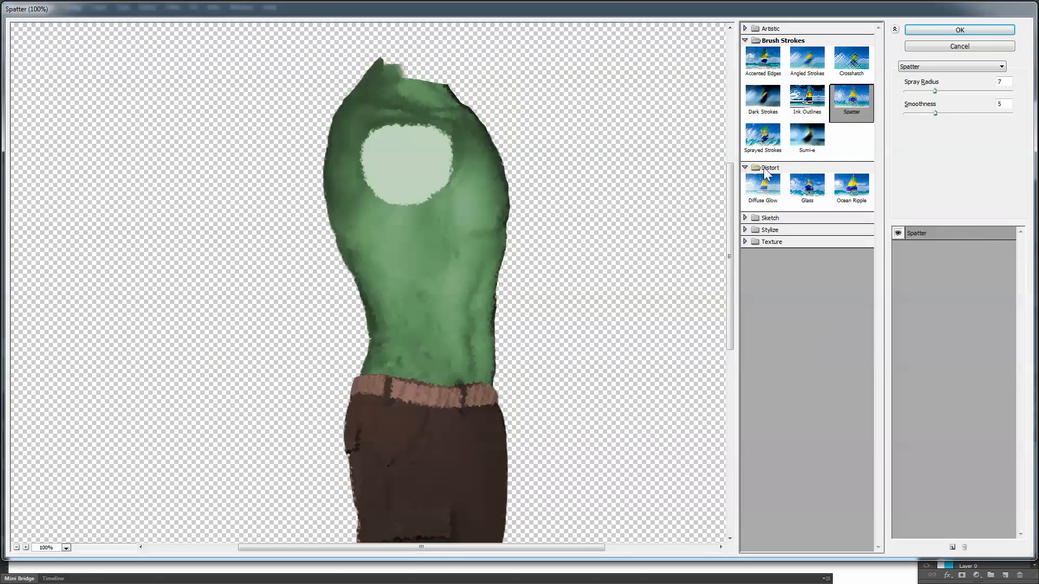
click(770, 180)
click(764, 384)
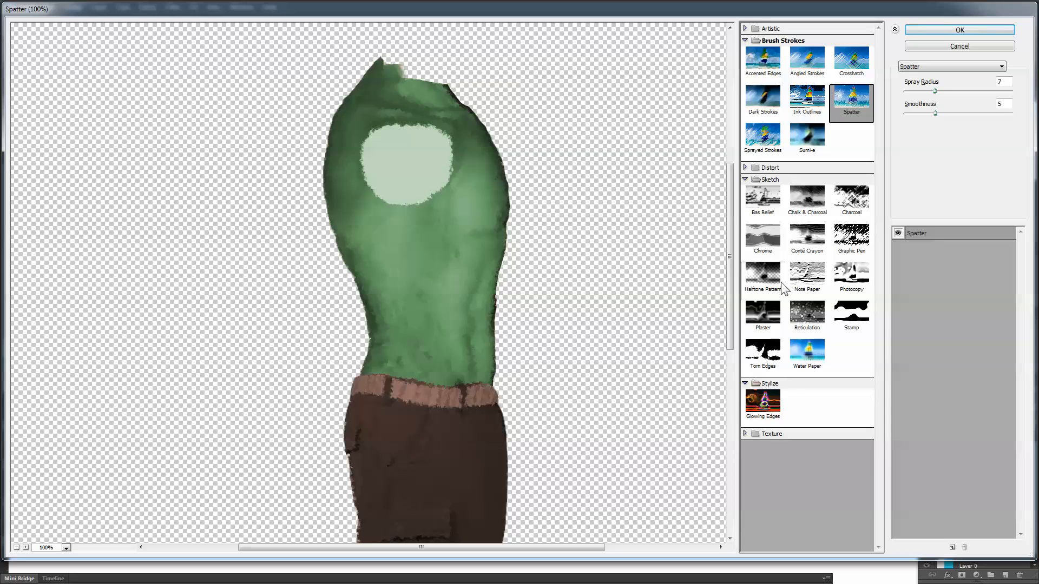
click(772, 434)
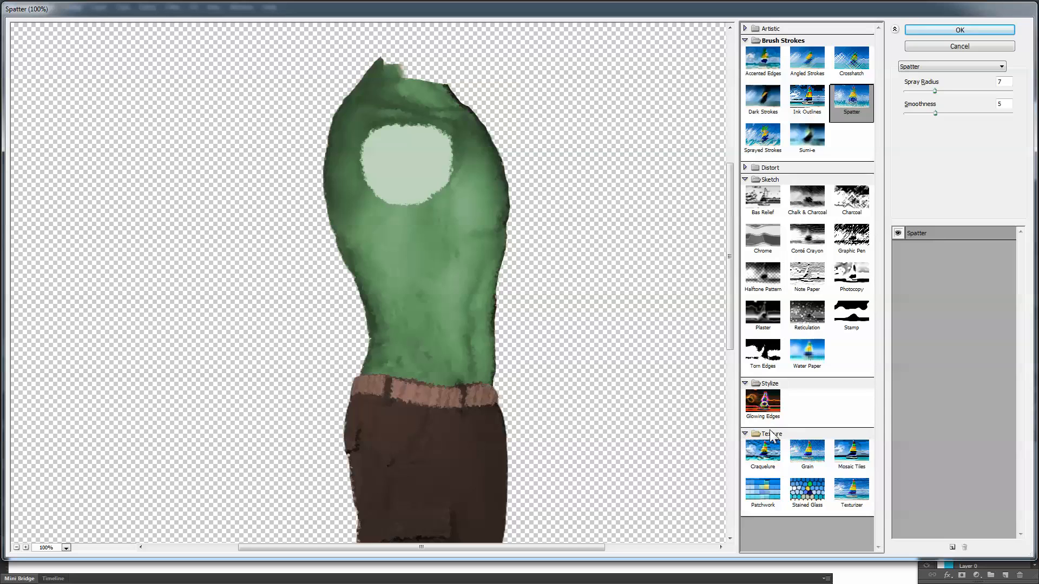
click(768, 167)
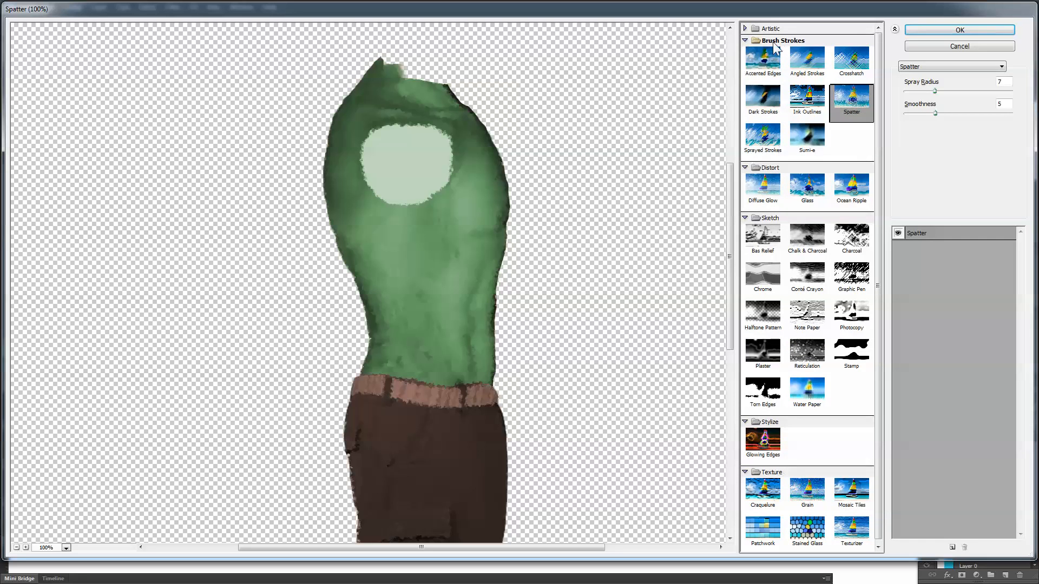
- Apply Accented Edges with Edge Width 1, Edge Brightness 14 and Smoothness 10, and toggle the merged layer's visibility to compare
click(763, 60)
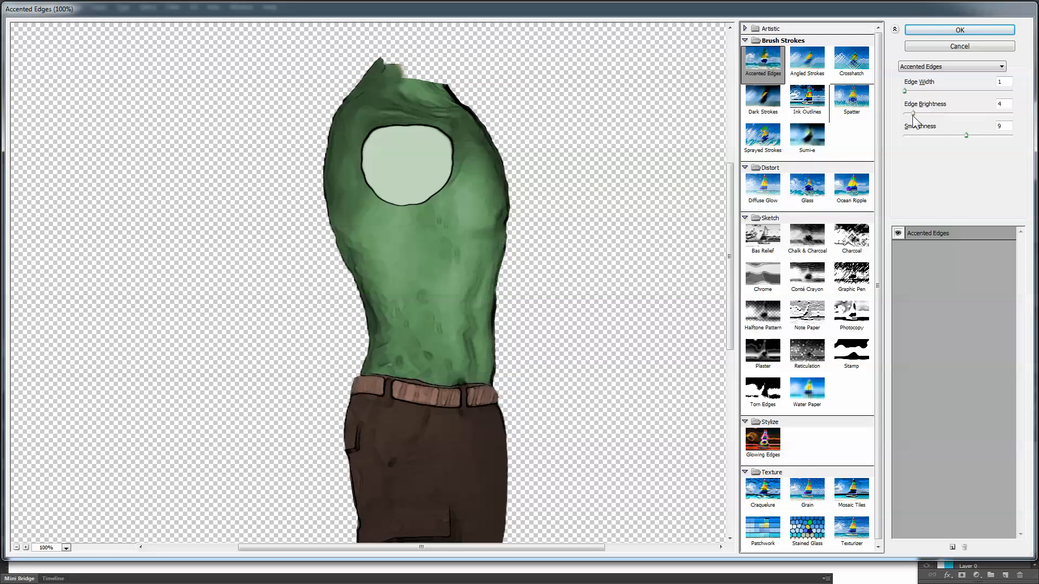
mouse_move(979, 134)
mouse_down()
mouse_move(988, 134)
mouse_move(973, 136)
mouse_up()
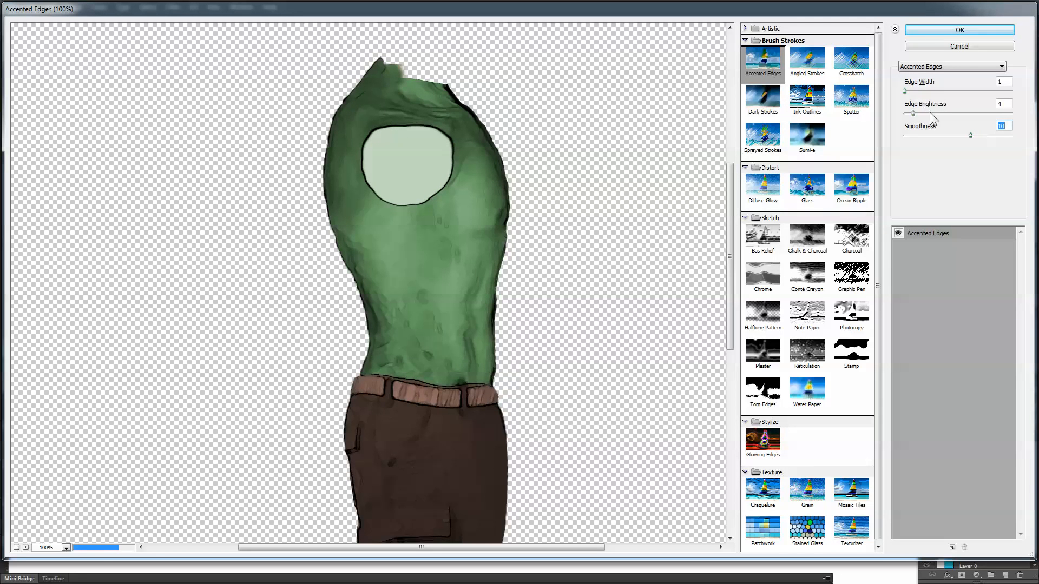
drag(913, 114, 903, 92)
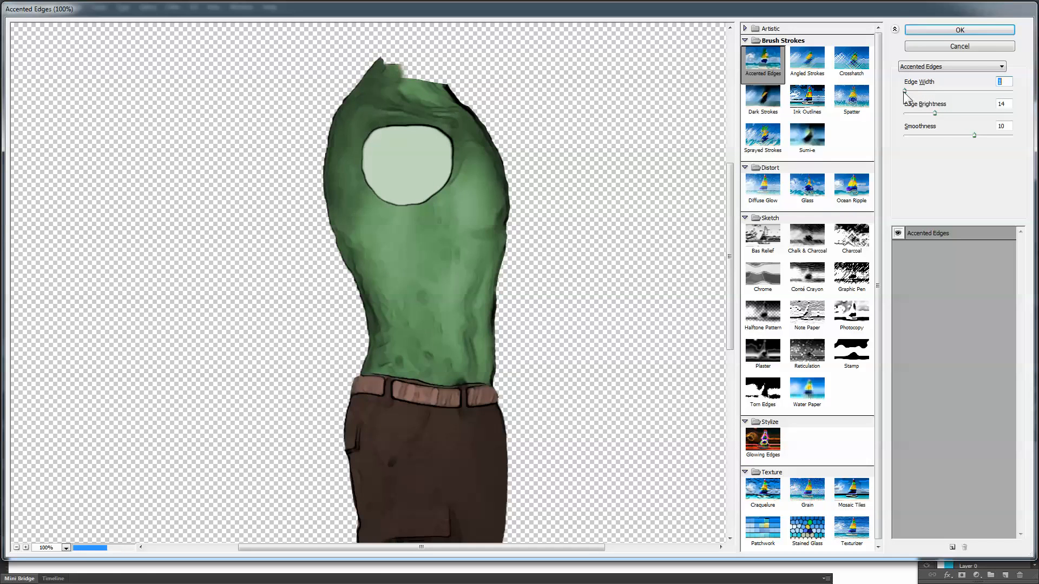
click(952, 32)
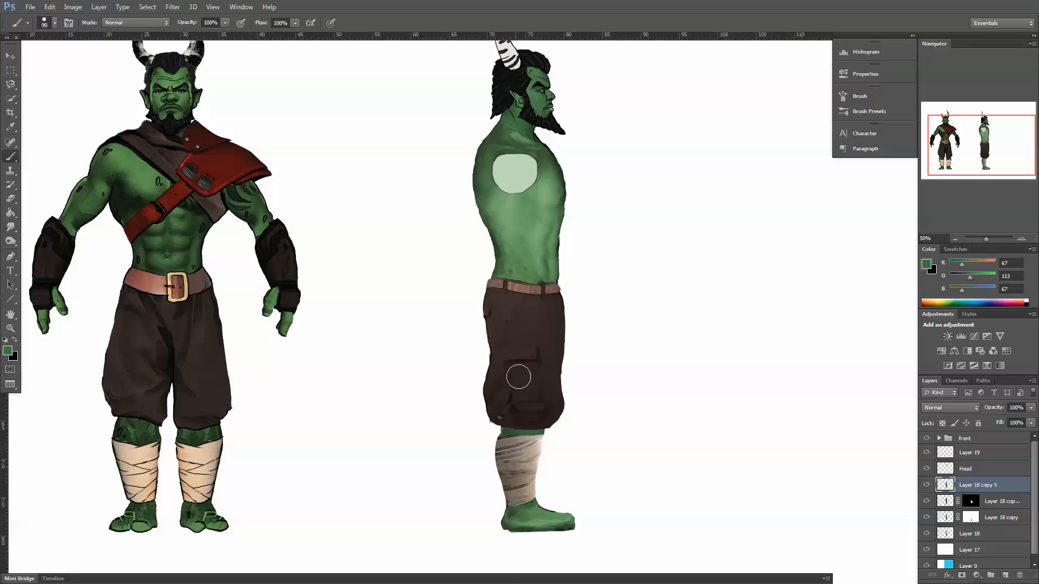
click(933, 488)
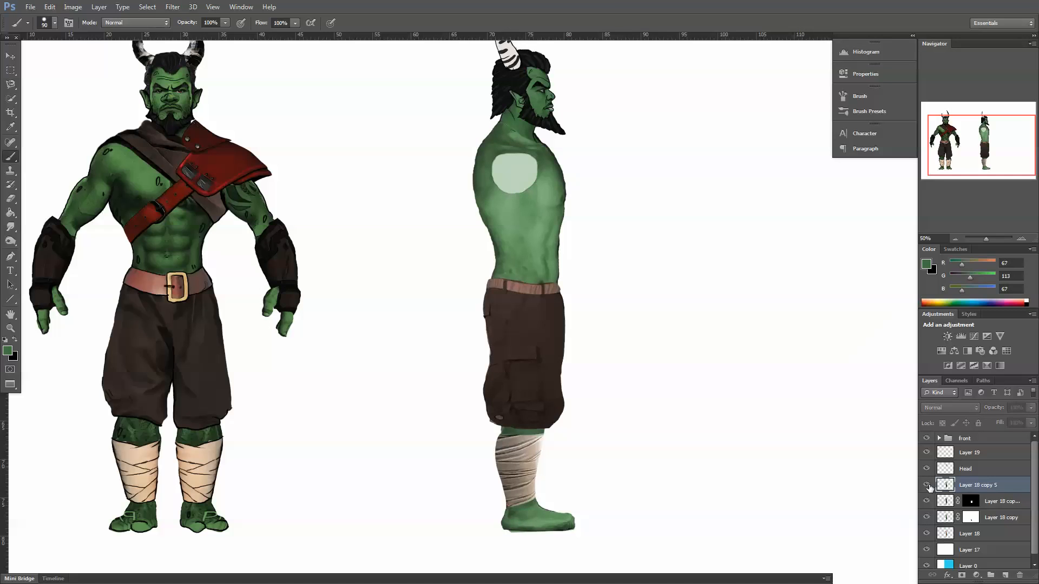
click(932, 488)
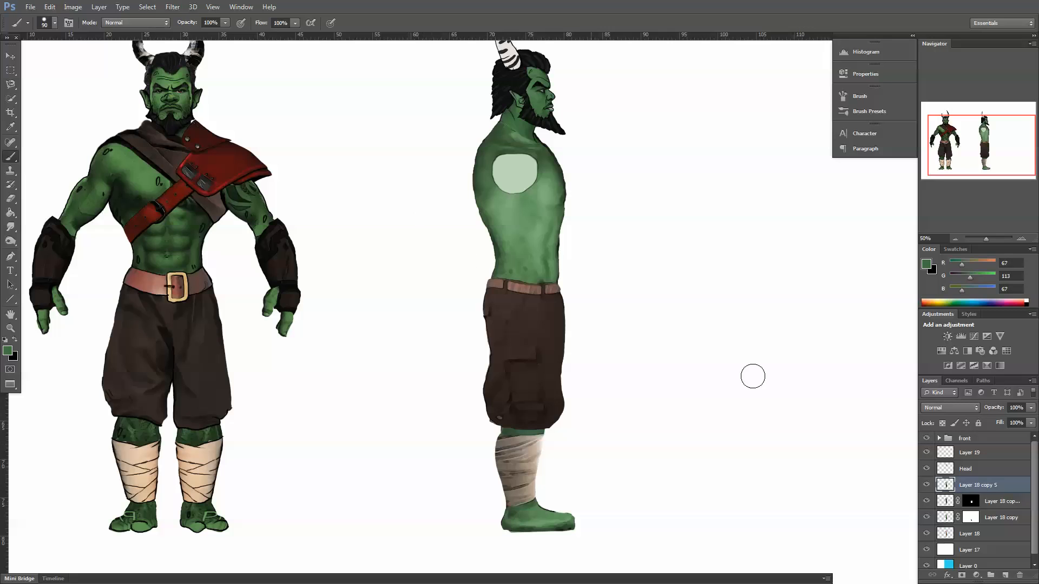
- Merge the filtered body with the Head layer, hide the three Layer 18 source layers and select Layer 19
ctrl+click(974, 473)
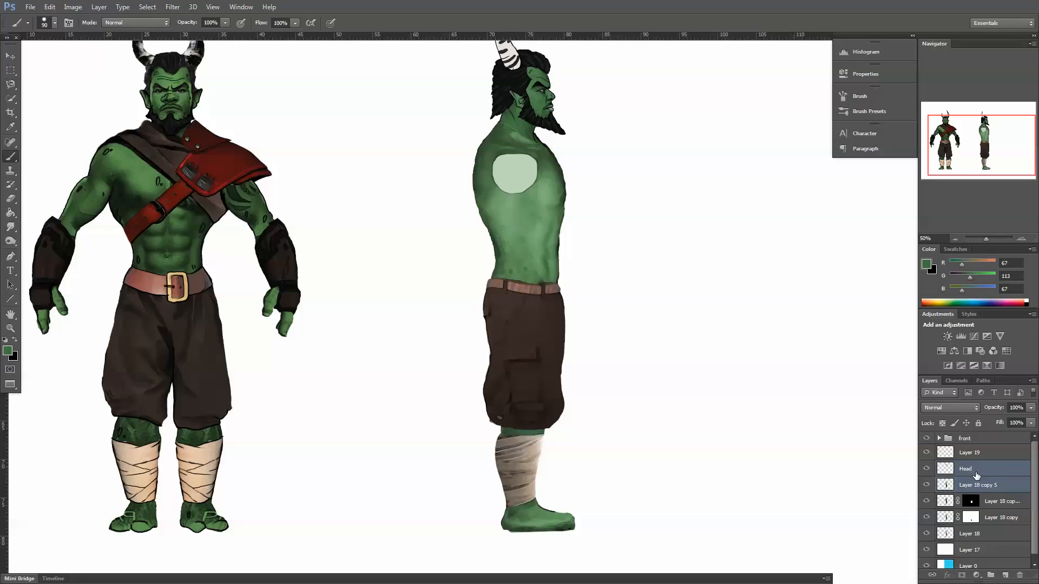
key(ctrl+e)
drag(926, 485, 929, 509)
click(927, 535)
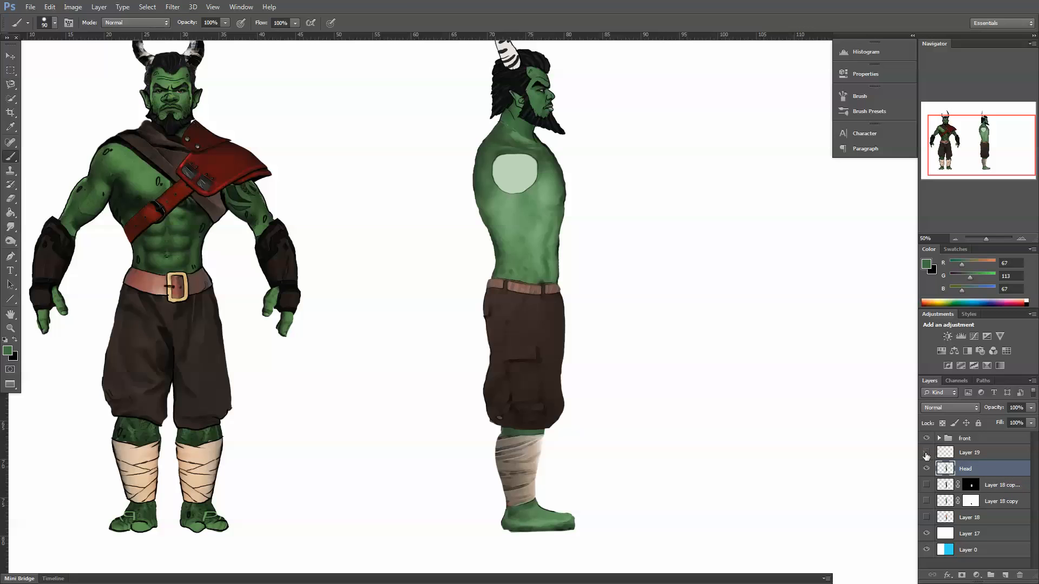
click(964, 452)
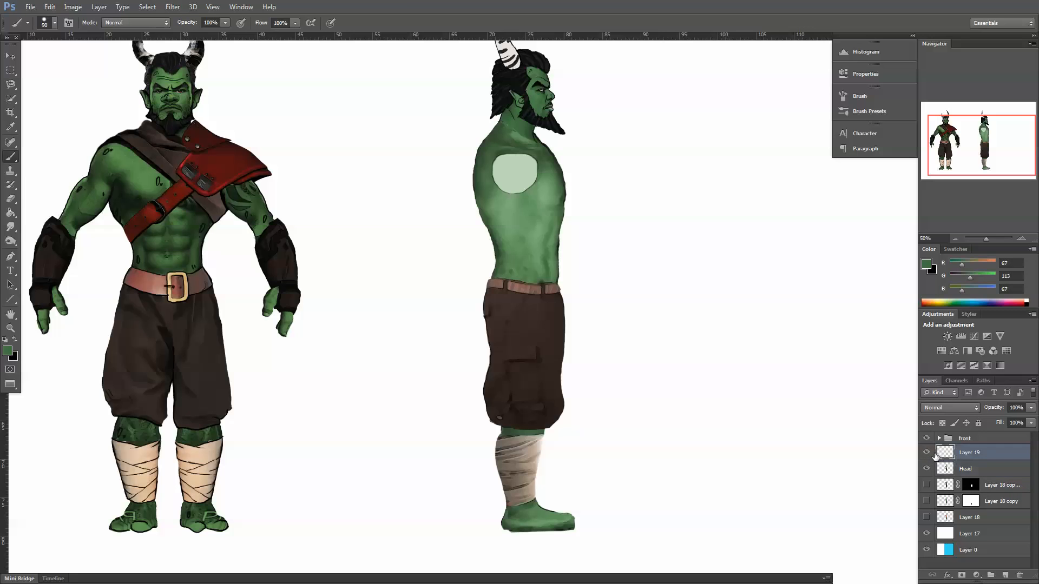
- Merge Layer 19 with the Head layer
shift+click(980, 473)
key(ctrl+e)
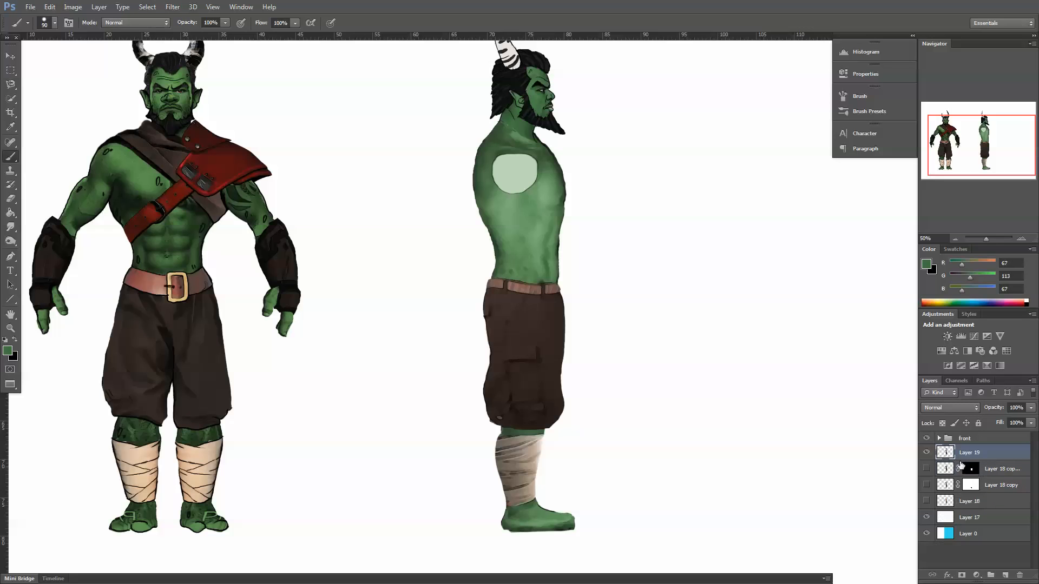
- Remove the seam line between the side view's neck and shoulder with a 35 px content-aware Spot Healing Brush
click(1021, 239)
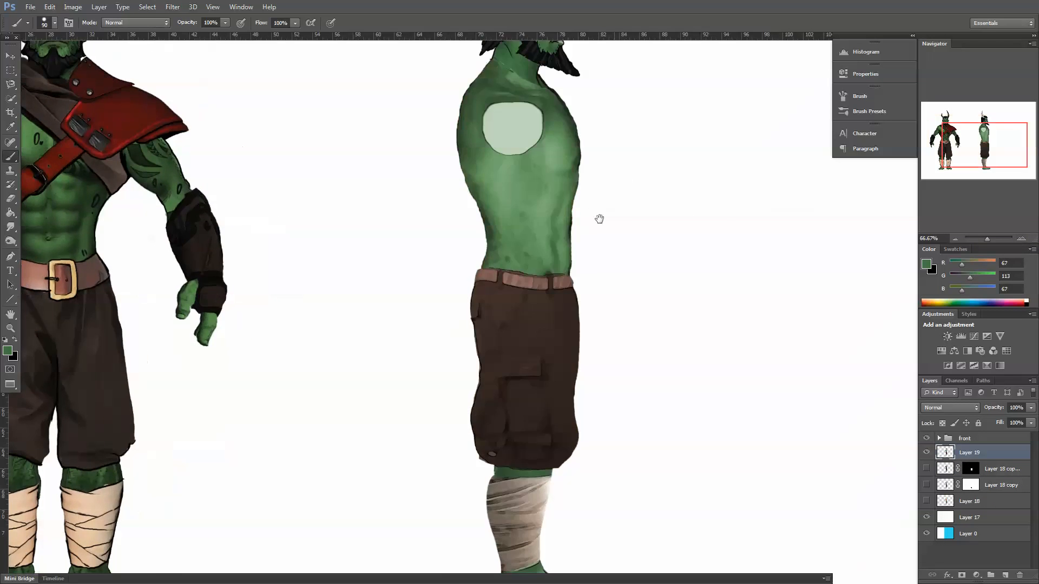
click(1021, 238)
click(1021, 238)
click(1021, 238)
drag(500, 238, 598, 366)
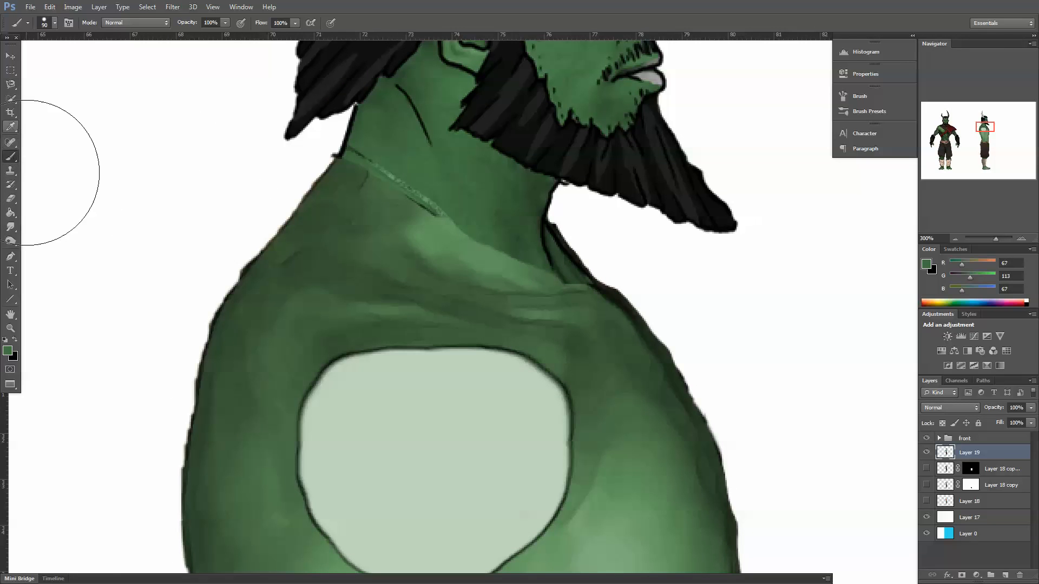
mouse_move(12, 226)
mouse_down()
mouse_move(29, 225)
mouse_move(43, 244)
mouse_up()
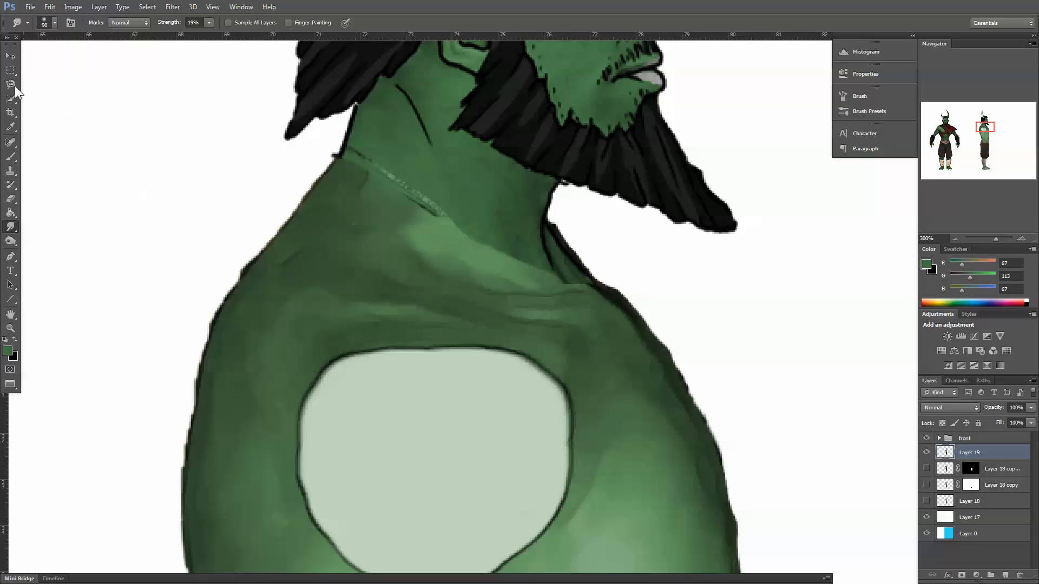
click(11, 141)
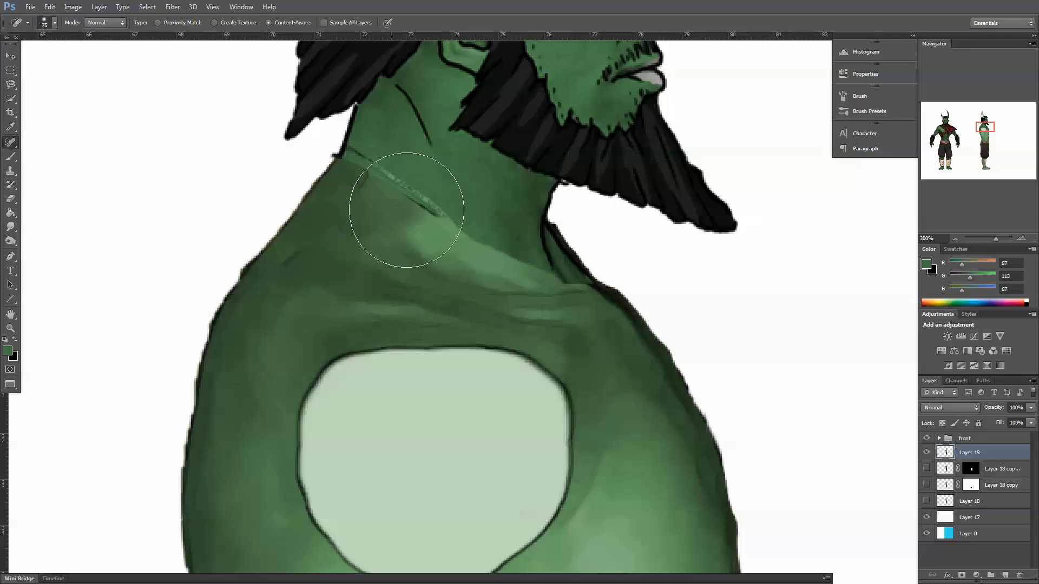
key(bracketleft)
key(bracketleft)
key(bracketleft)
key(bracketleft)
drag(415, 202, 433, 214)
mouse_move(389, 178)
mouse_down()
mouse_move(417, 212)
mouse_move(433, 208)
mouse_move(468, 239)
mouse_up()
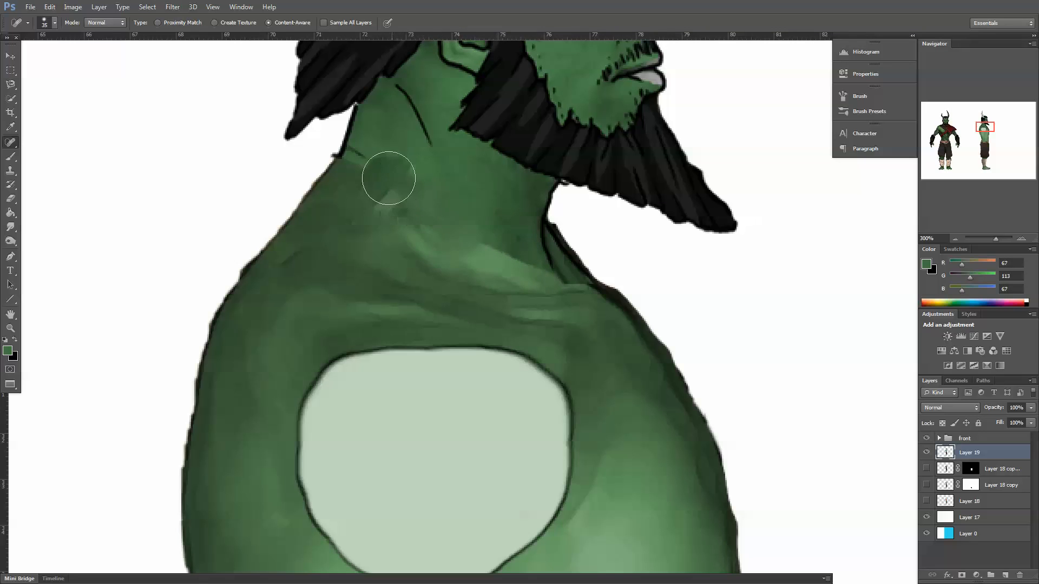
mouse_move(390, 179)
mouse_down()
mouse_move(436, 227)
mouse_move(436, 219)
mouse_up()
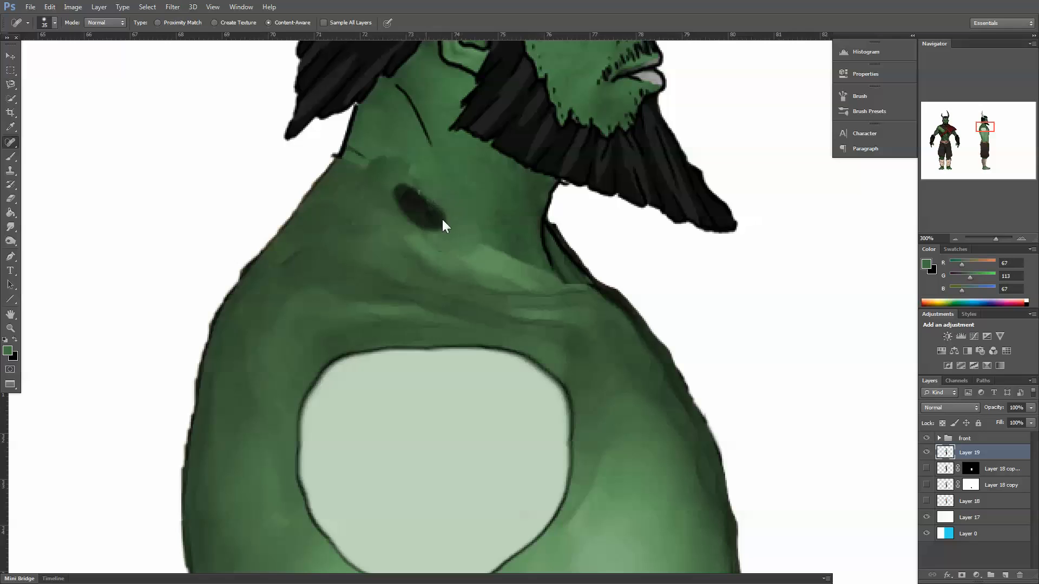
drag(411, 182, 461, 214)
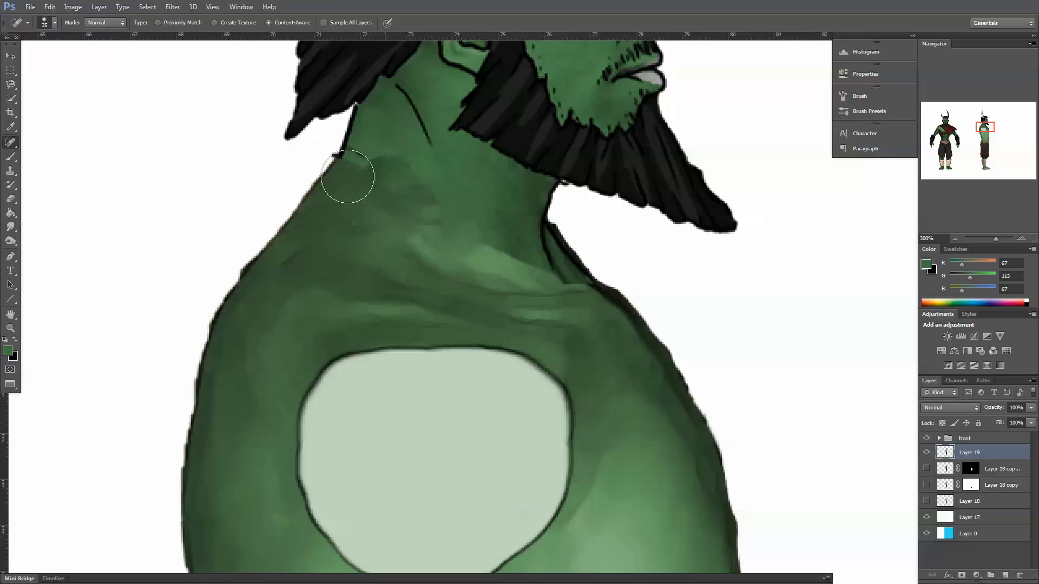
- Lasso the healed area across the side view's neck, fill it with Content-Aware and deselect
click(10, 84)
click(54, 83)
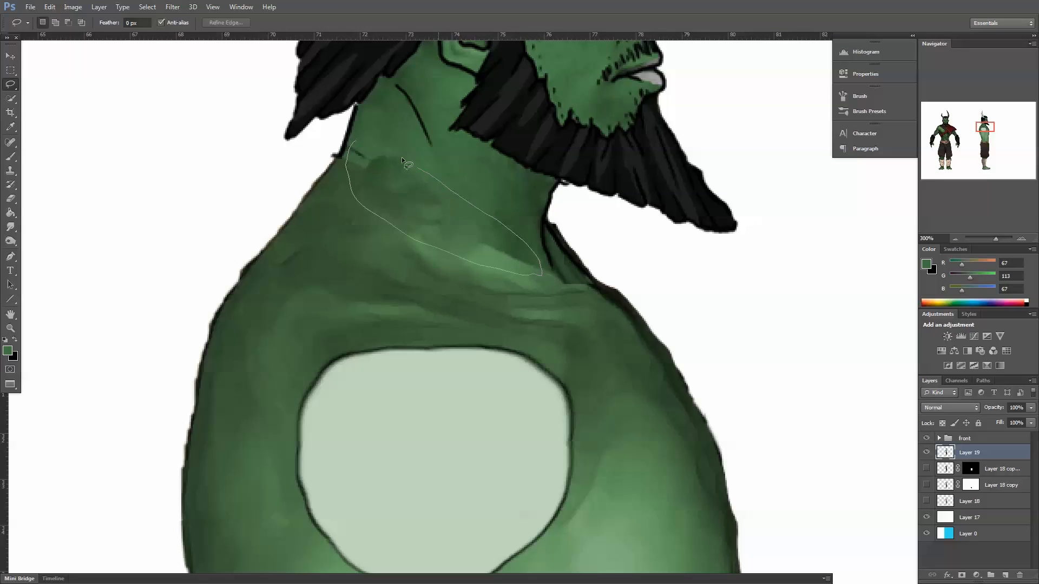
drag(357, 137, 358, 140)
key(shift+BackSpace)
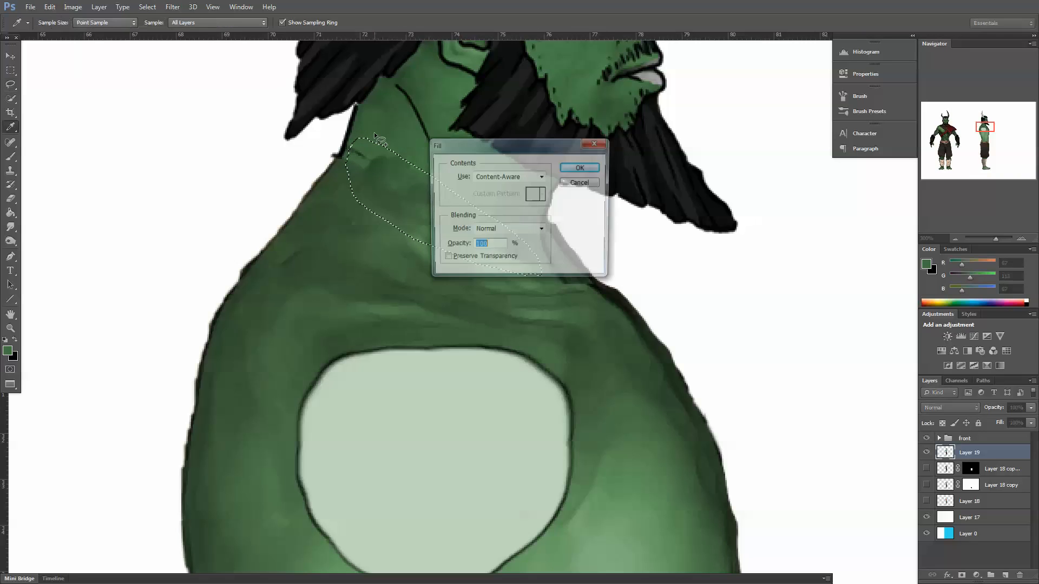
key(Return)
key(ctrl+d)
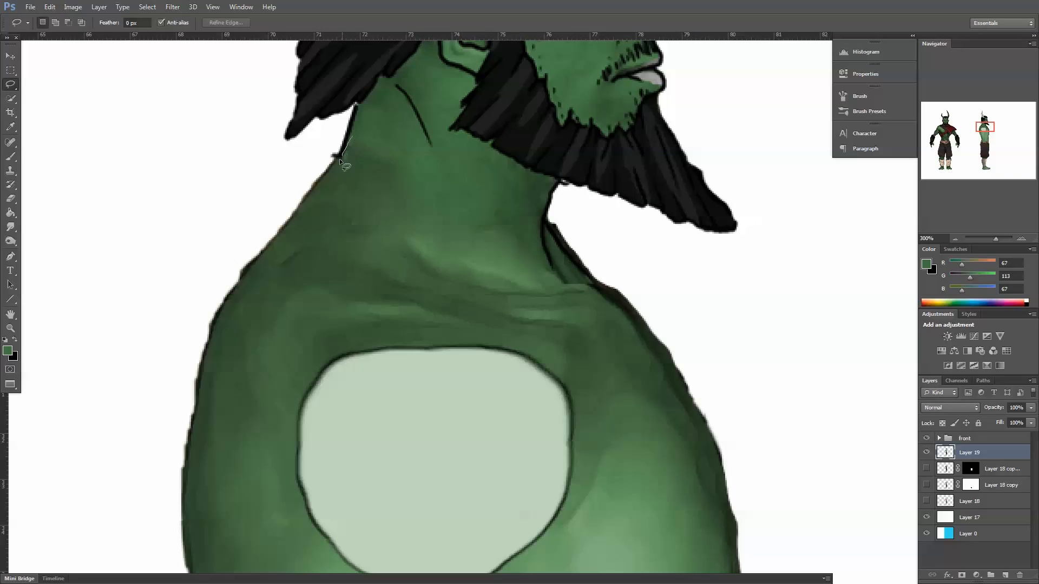
- Lasso the small leftover patch at the back of the neck, fill it with Content-Aware and deselect
drag(364, 132, 375, 161)
key(shift+BackSpace)
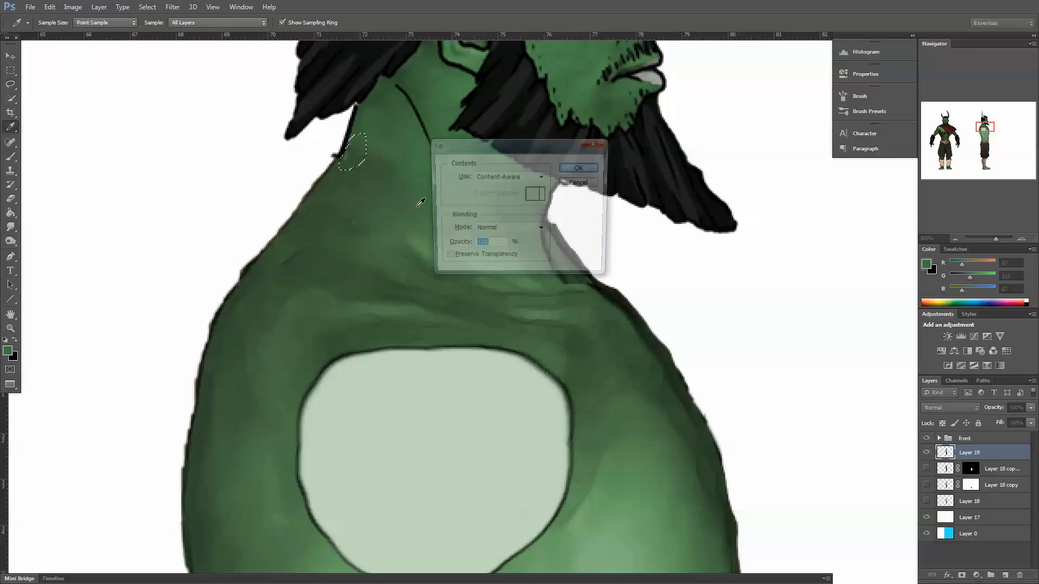
key(Return)
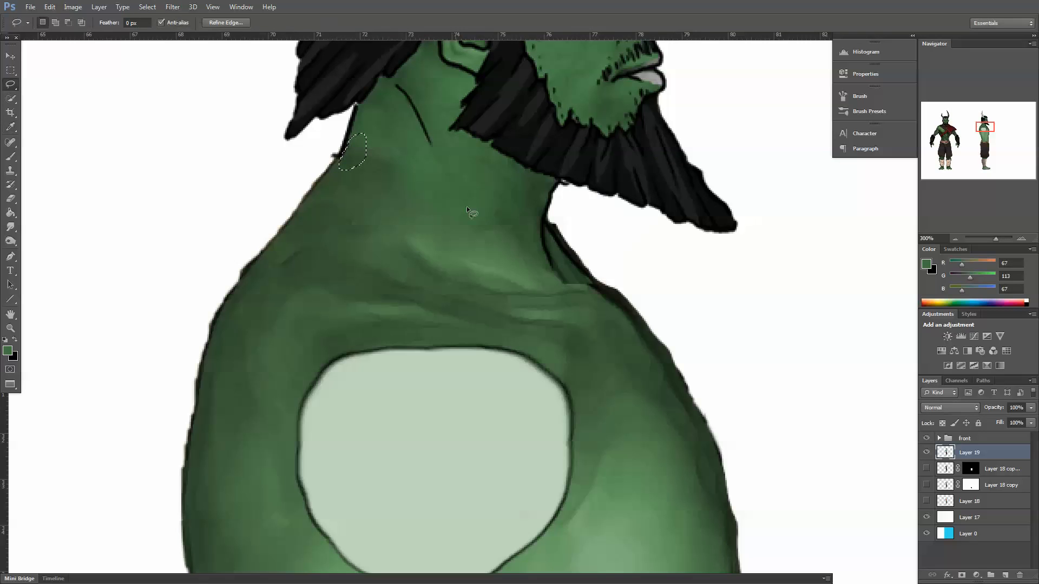
key(ctrl+d)
- Create a new layer above Layer 19 and sample the reddish-brown belt colour of the front view for the brush
scroll(415, 252, down, 5)
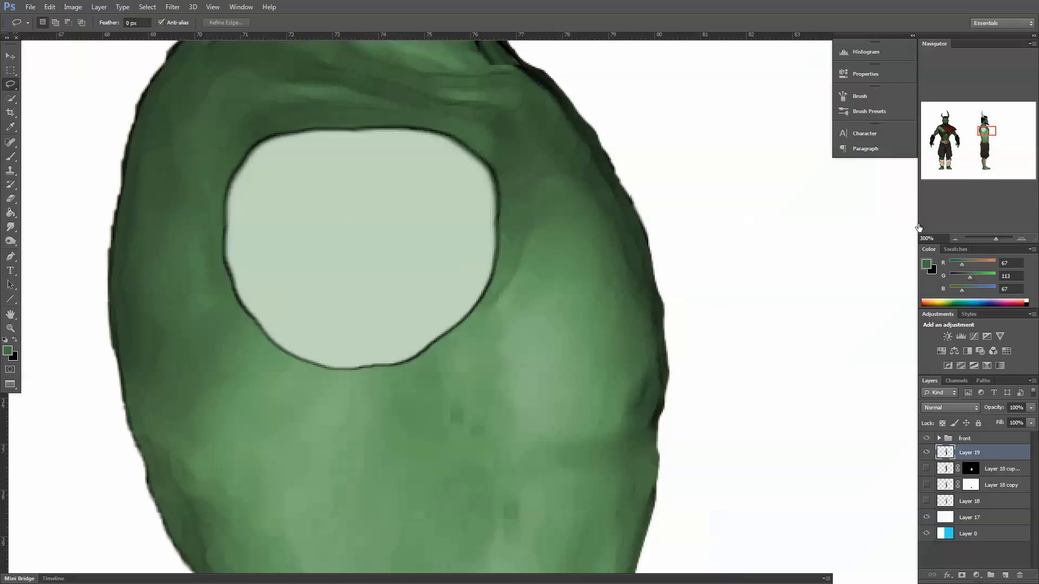
click(955, 238)
click(954, 239)
scroll(582, 387, down, 6)
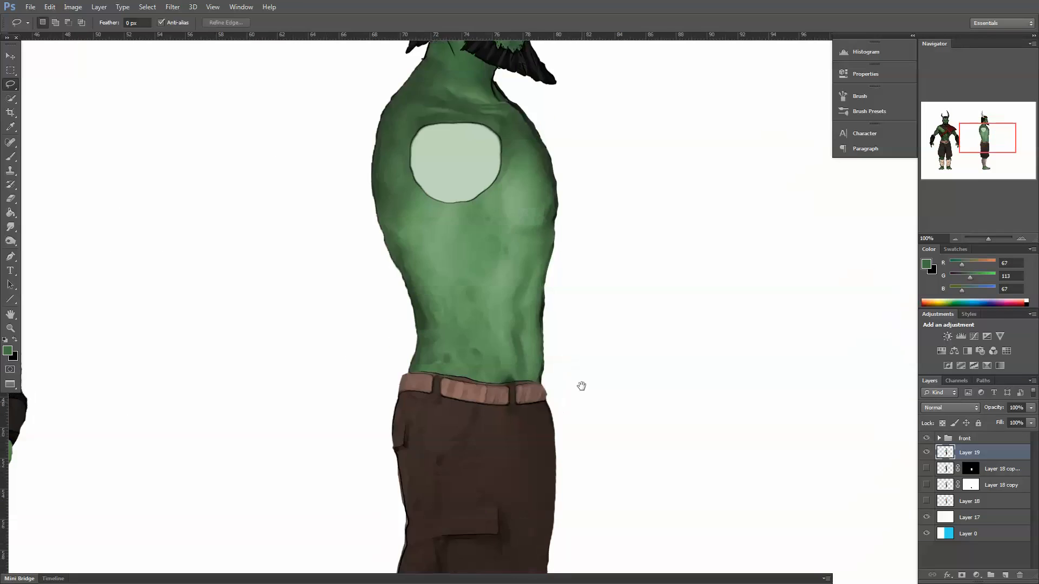
drag(512, 260, 552, 344)
drag(538, 201, 715, 295)
drag(358, 377, 491, 340)
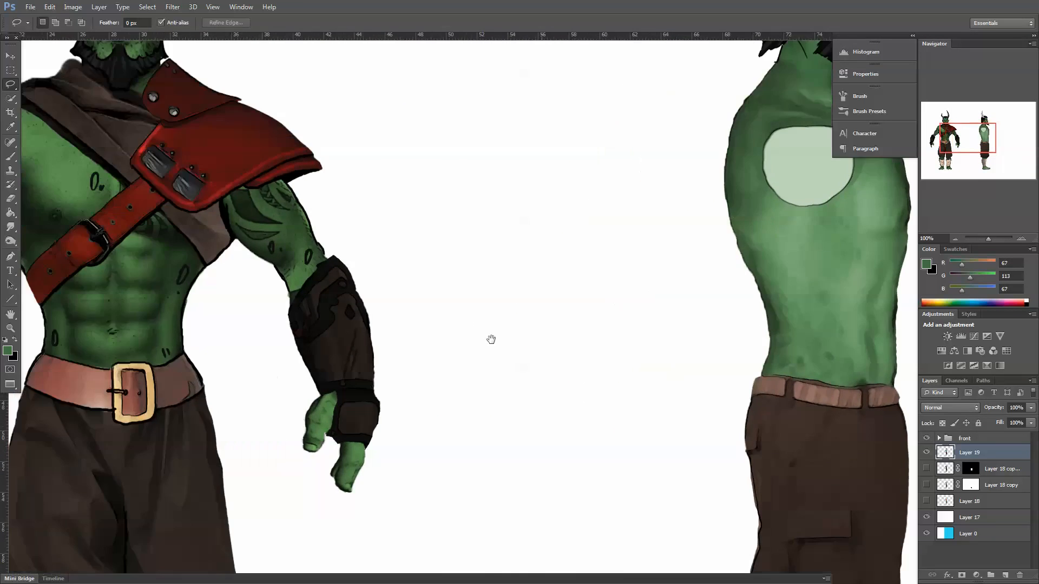
drag(830, 391, 531, 397)
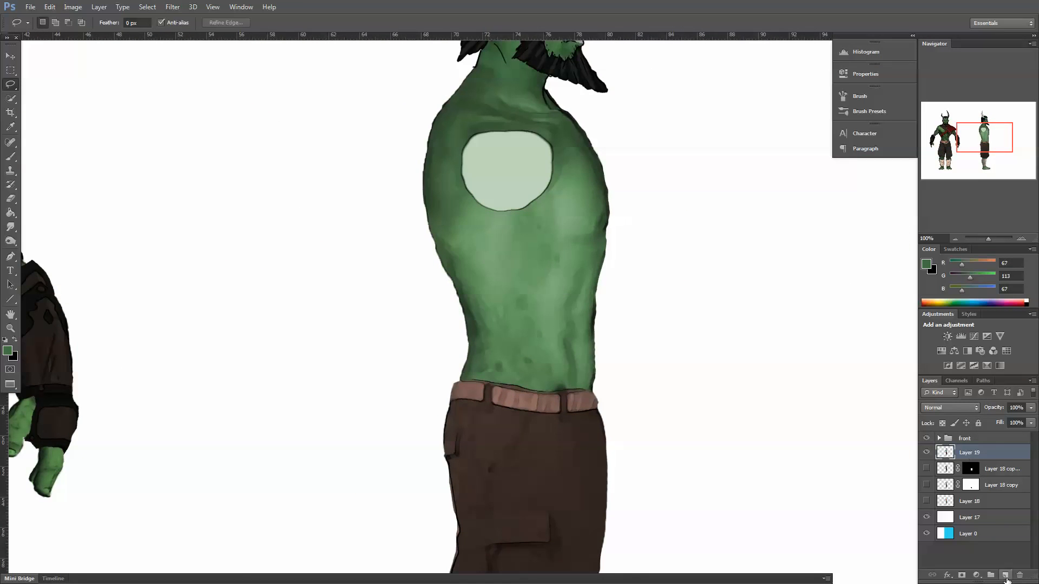
click(1006, 577)
drag(449, 317, 673, 260)
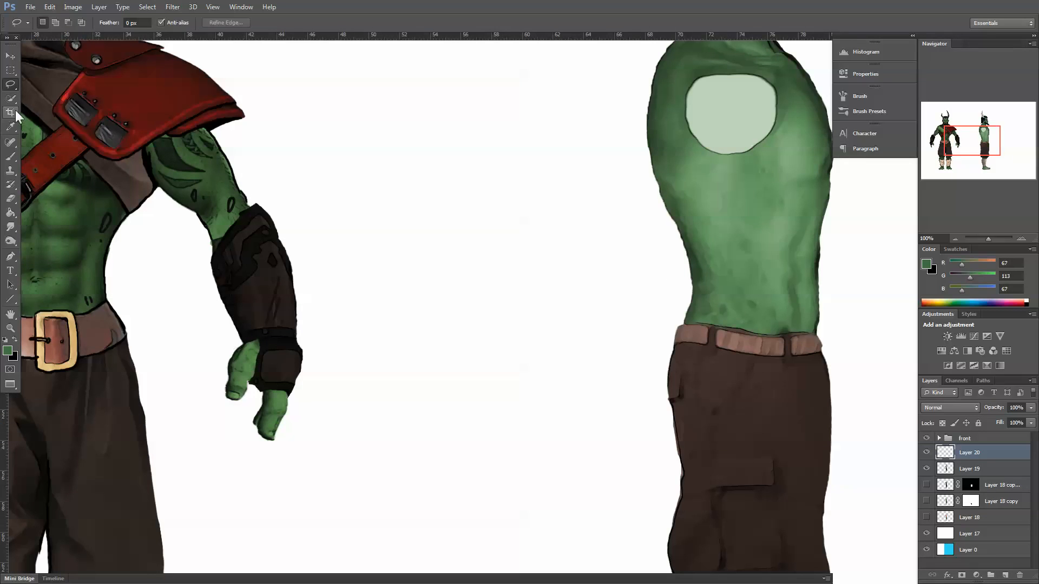
click(11, 156)
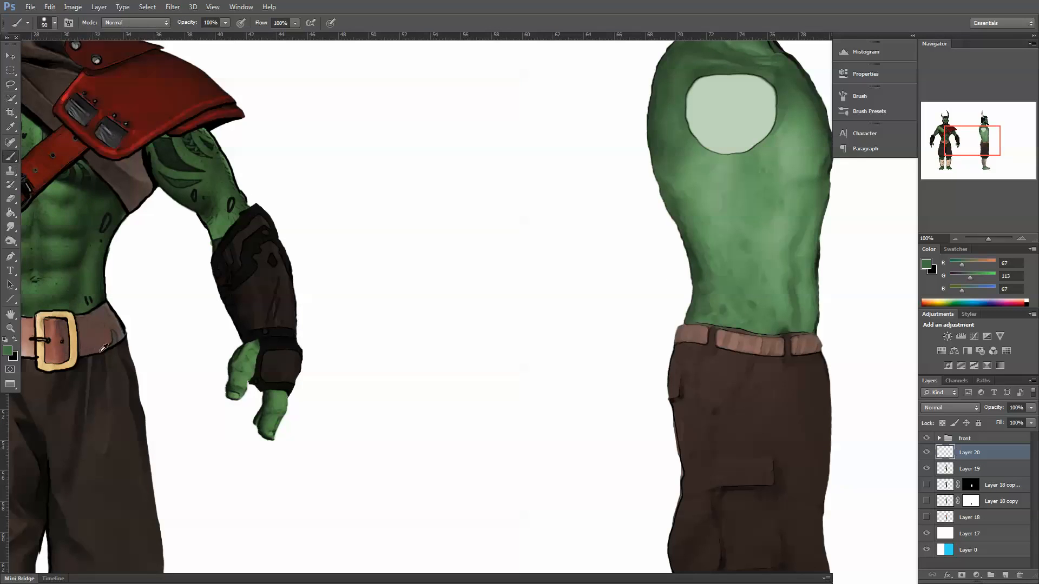
alt+click(92, 331)
drag(476, 403, 318, 396)
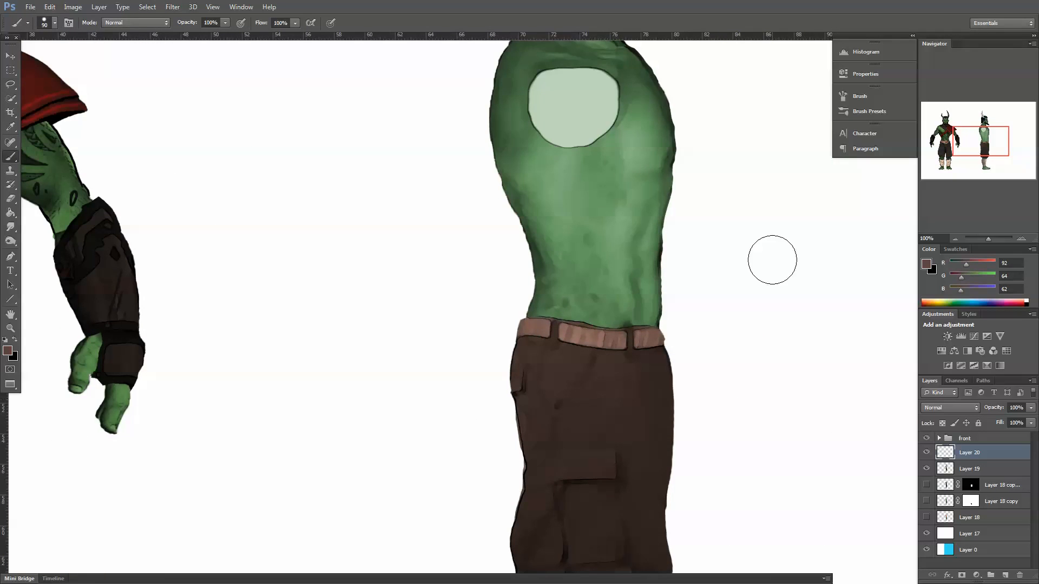
- Show the guides and add a horizontal guide at the lower edge of the front view's belt
click(954, 239)
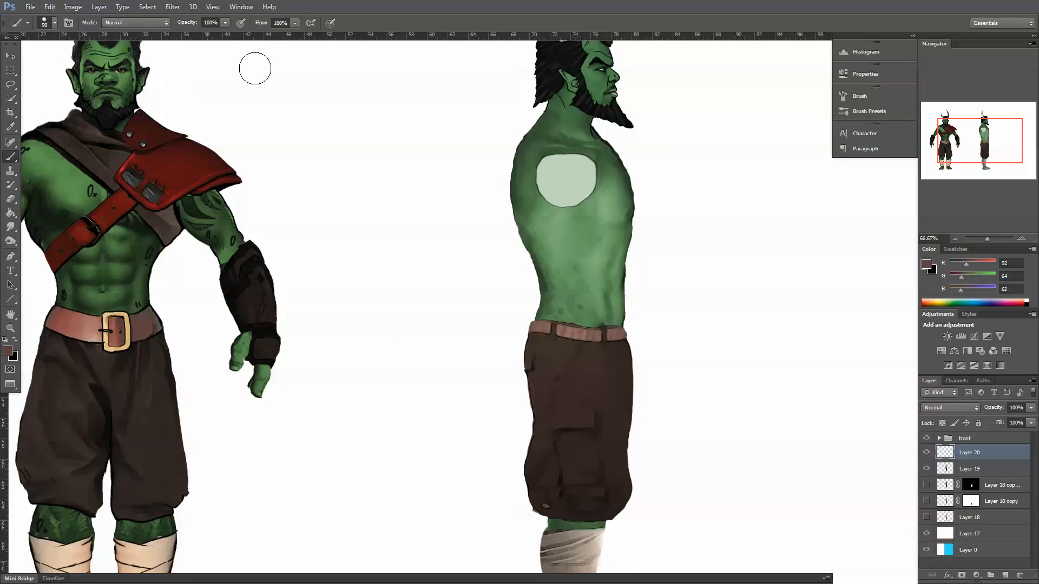
key(ctrl+semicolon)
mouse_move(279, 37)
mouse_down()
mouse_move(260, 327)
mouse_move(240, 343)
mouse_up()
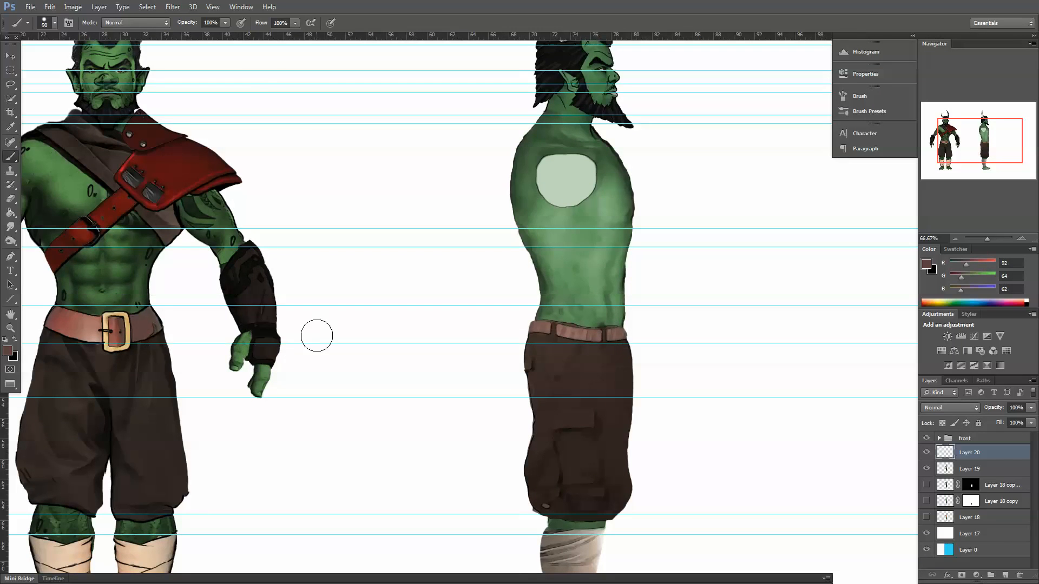
- Paint a wide reddish-brown belt over the side view's waist with a 30 px brush
key(bracketleft)
key(bracketleft)
key(bracketleft)
key(bracketleft)
mouse_move(618, 333)
mouse_down()
mouse_move(543, 328)
mouse_move(542, 311)
mouse_move(536, 327)
mouse_move(552, 330)
mouse_move(542, 311)
mouse_move(605, 326)
mouse_up()
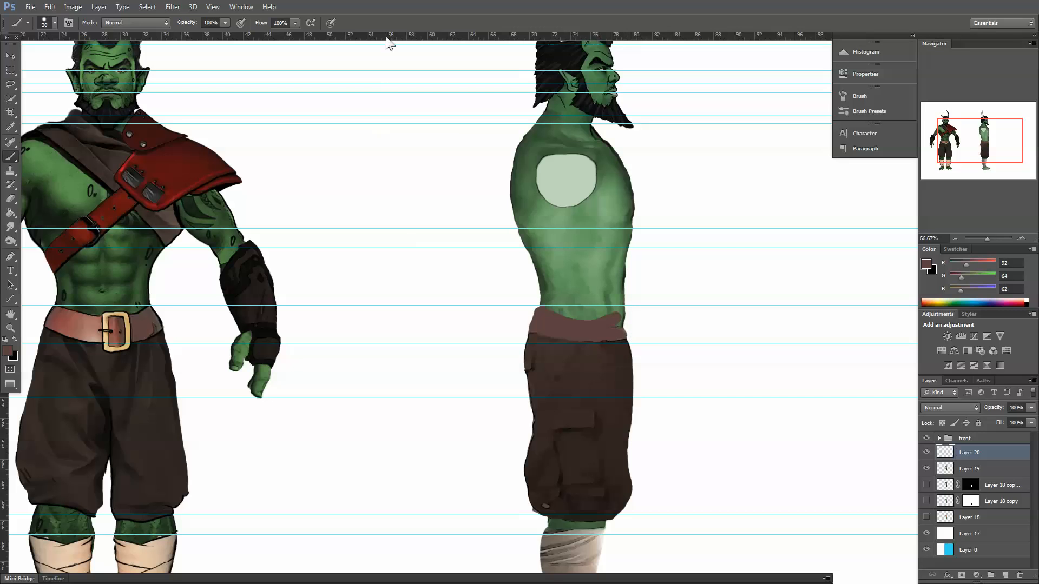
- Add a guide near the belt's upper edge, hide the guides and trim the painted belt's top with the Eraser
drag(388, 38, 348, 316)
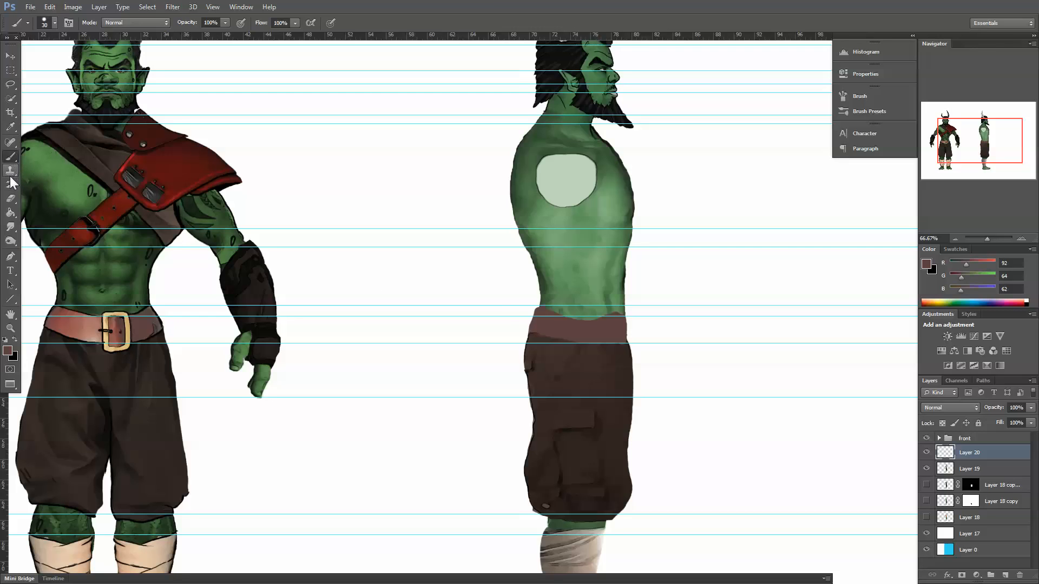
key(ctrl+semicolon)
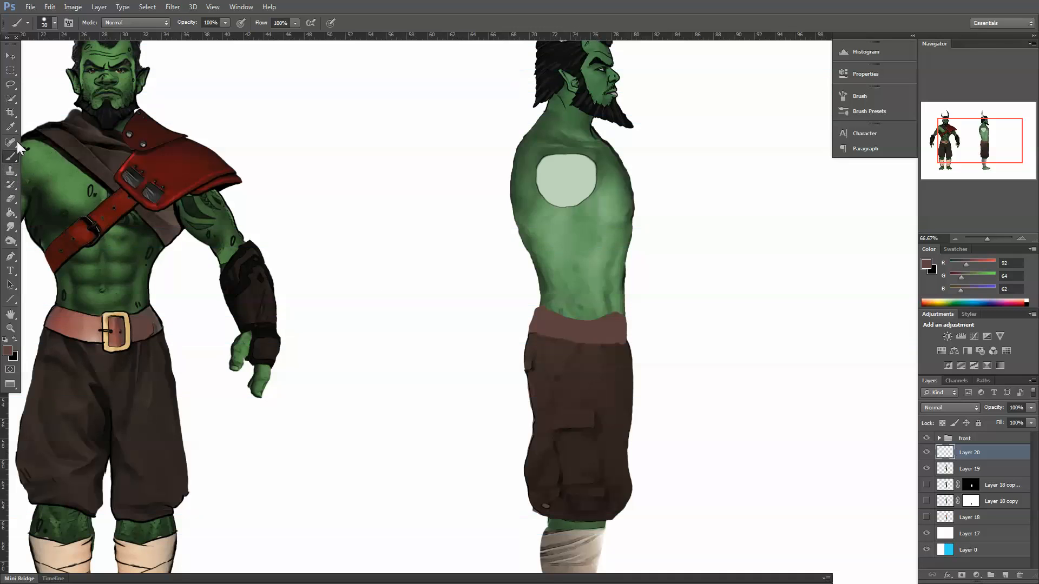
click(11, 199)
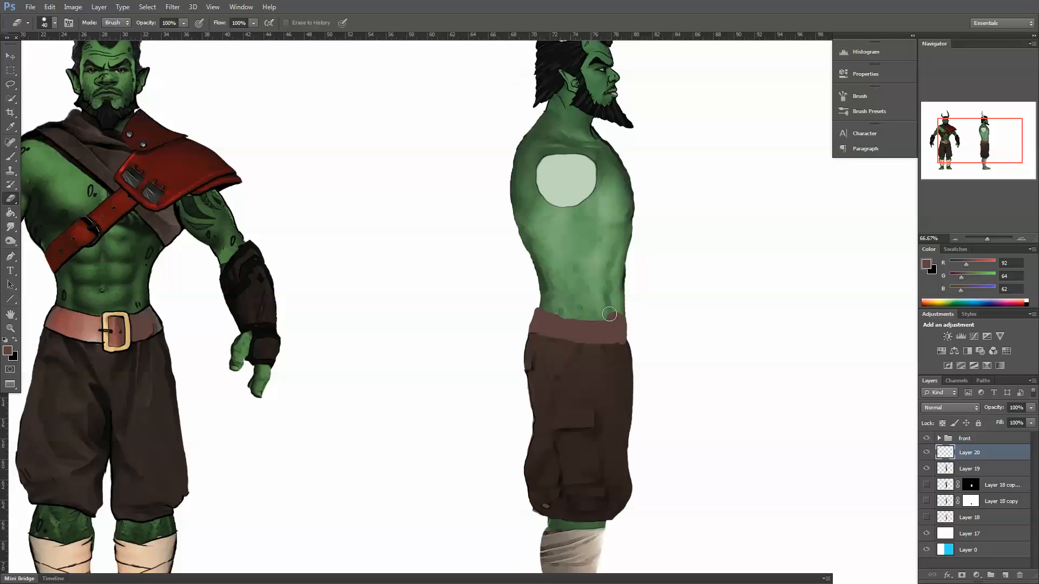
drag(560, 288, 549, 304)
drag(592, 313, 620, 308)
- On a new layer, paint a gold buckle at the belt's front and dark brown belt loops, using sampled colours and a 15 px brush
click(1004, 575)
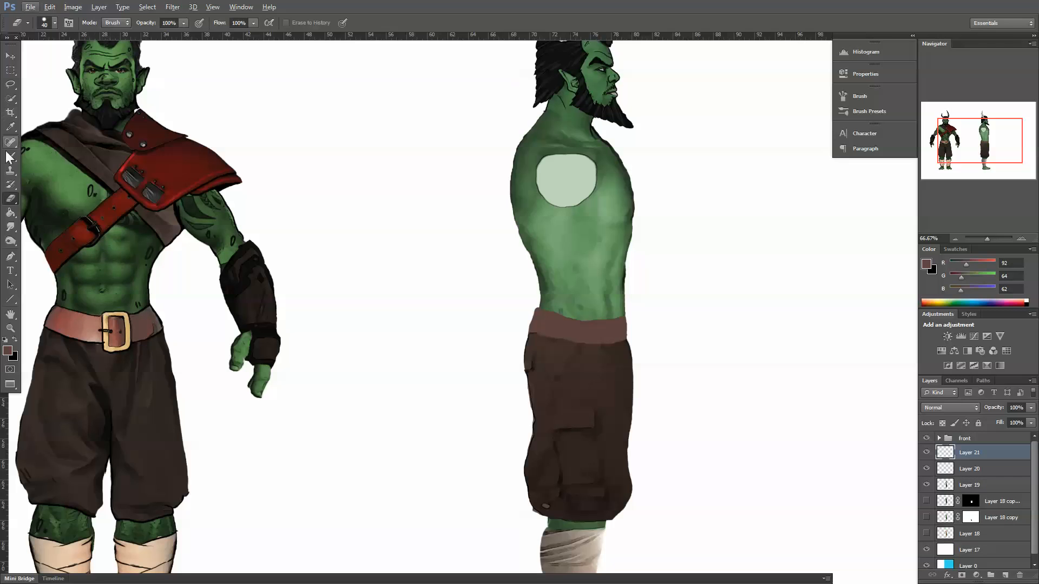
click(6, 157)
alt+click(107, 319)
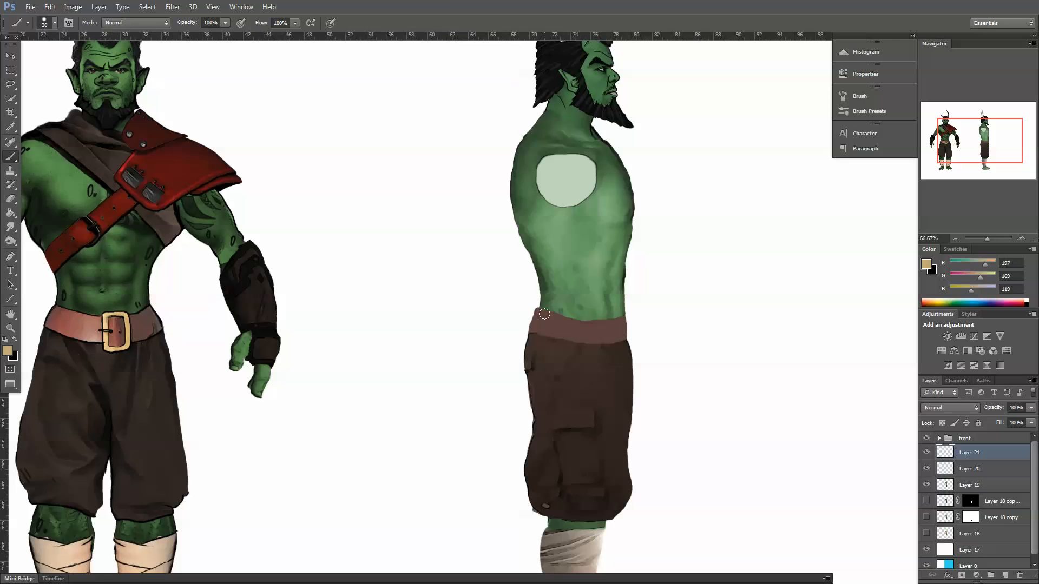
key(bracketleft)
key(bracketleft)
key(bracketleft)
mouse_move(623, 320)
mouse_down()
mouse_move(622, 342)
mouse_move(625, 316)
mouse_up()
alt+click(557, 354)
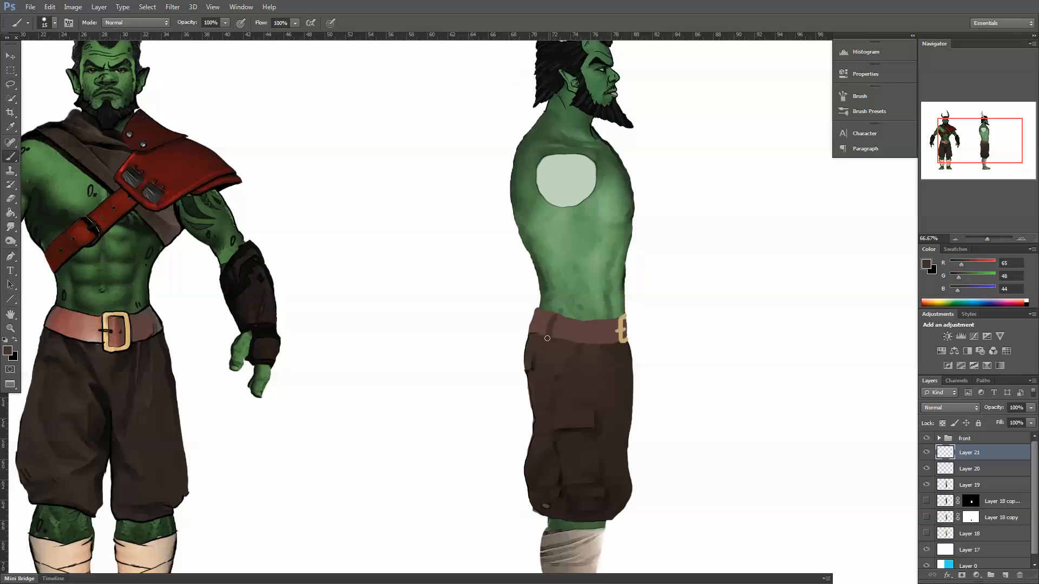
mouse_move(557, 319)
mouse_down()
mouse_move(552, 343)
mouse_move(596, 345)
mouse_move(599, 320)
mouse_move(598, 348)
mouse_move(596, 320)
mouse_move(599, 349)
mouse_up()
- Create a new layer above Layer 21, switch the foreground to black, undo a test stroke and reduce the brush size
drag(596, 472, 623, 395)
drag(633, 485, 597, 381)
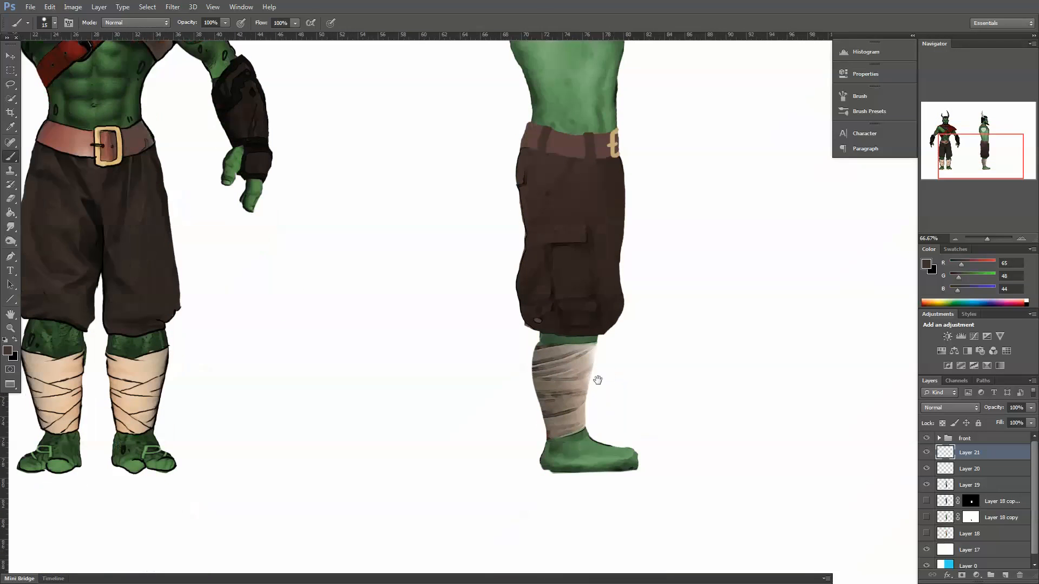
drag(613, 263, 627, 502)
drag(609, 346, 692, 357)
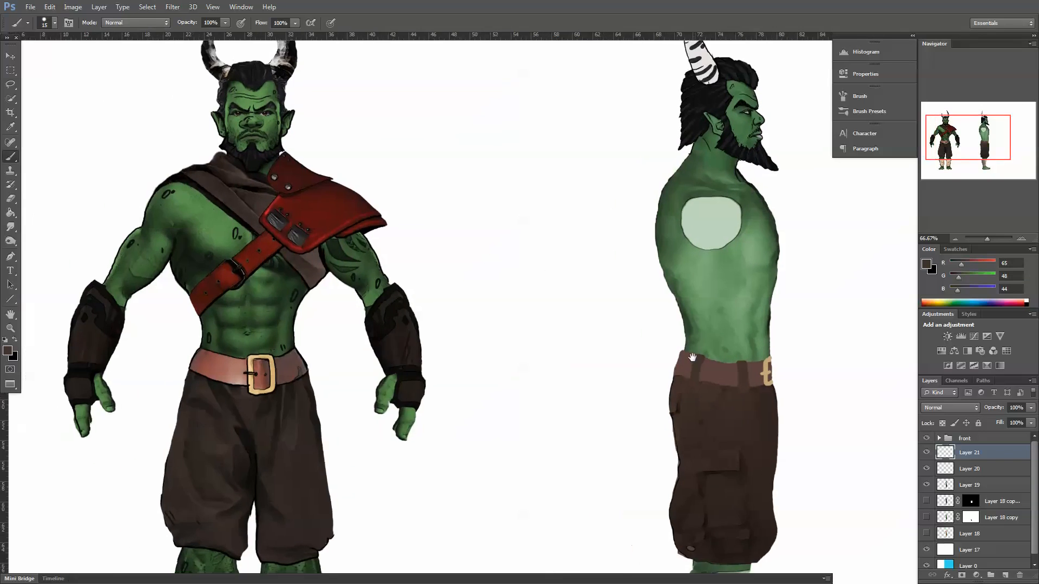
drag(803, 347, 679, 322)
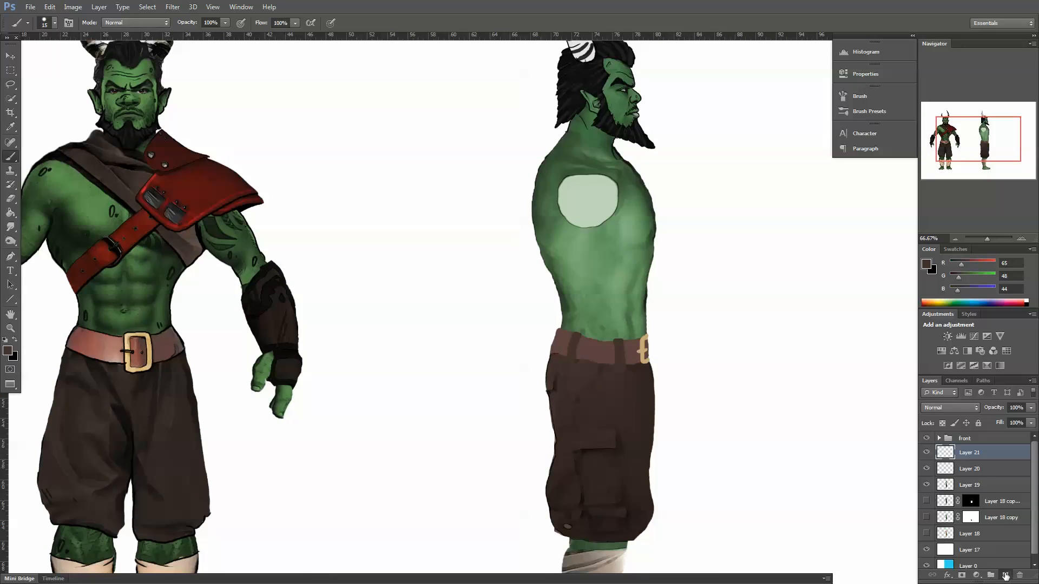
click(1005, 576)
click(12, 342)
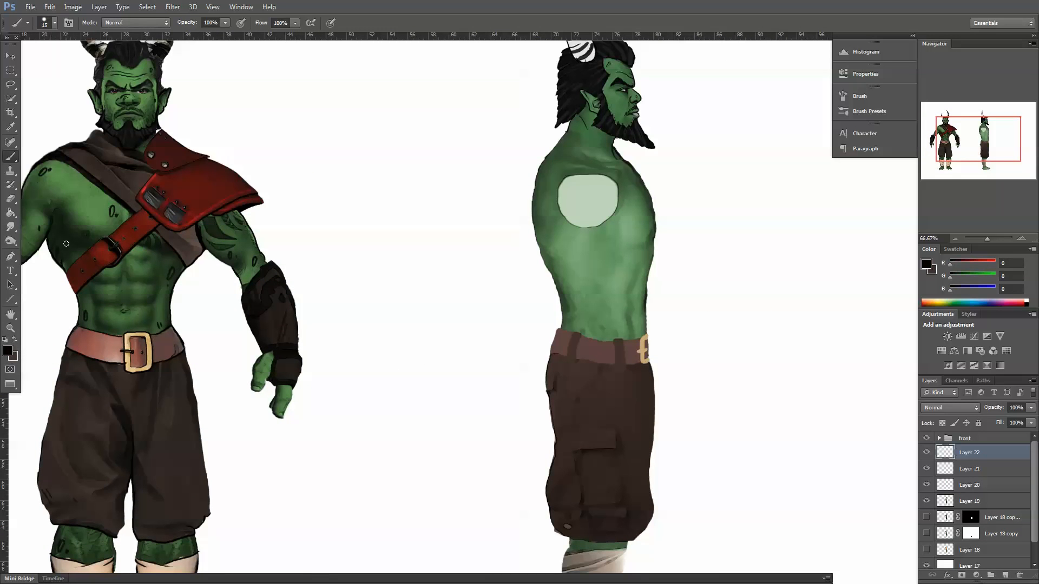
drag(397, 274, 436, 394)
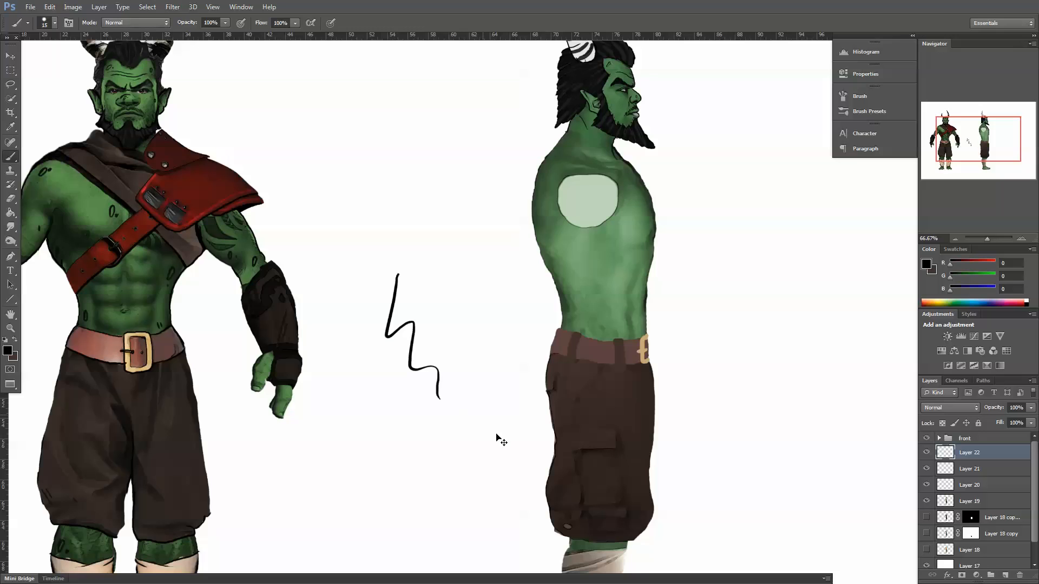
key(ctrl+z)
drag(541, 384, 554, 414)
key(bracketleft)
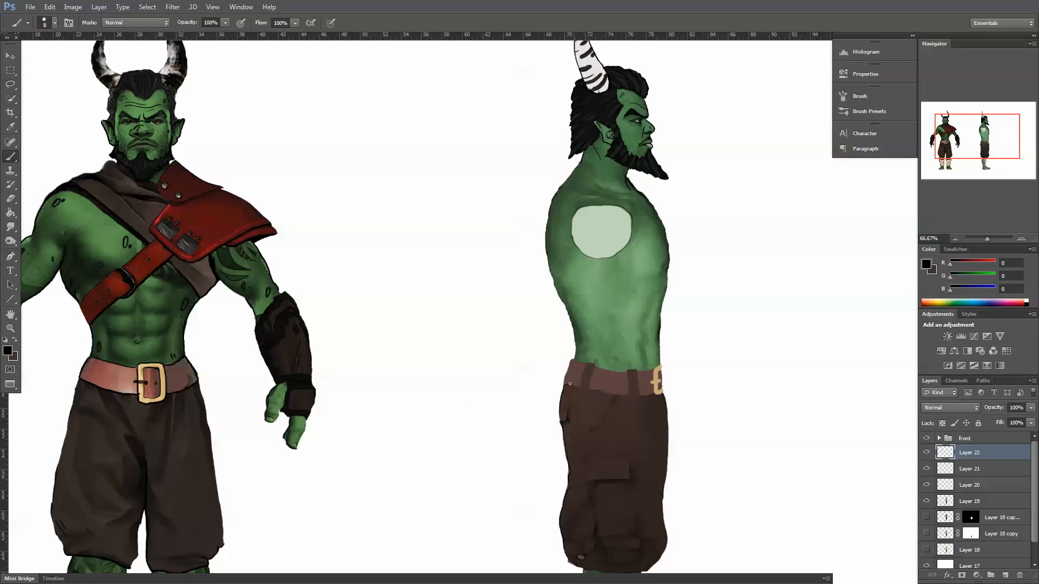
- Outline the side view's belt and its two loops in black, and start the outline down the trousers' back edge
mouse_move(565, 381)
mouse_down()
mouse_move(586, 364)
mouse_move(580, 391)
mouse_move(599, 392)
mouse_move(583, 376)
mouse_move(582, 393)
mouse_move(595, 394)
mouse_move(596, 366)
mouse_move(629, 400)
mouse_move(625, 369)
mouse_move(626, 401)
mouse_move(627, 370)
mouse_move(639, 389)
mouse_move(631, 401)
mouse_move(645, 394)
mouse_move(615, 396)
mouse_move(631, 394)
mouse_move(626, 373)
mouse_up()
key(ctrl+z)
key(ctrl+z)
key(ctrl+z)
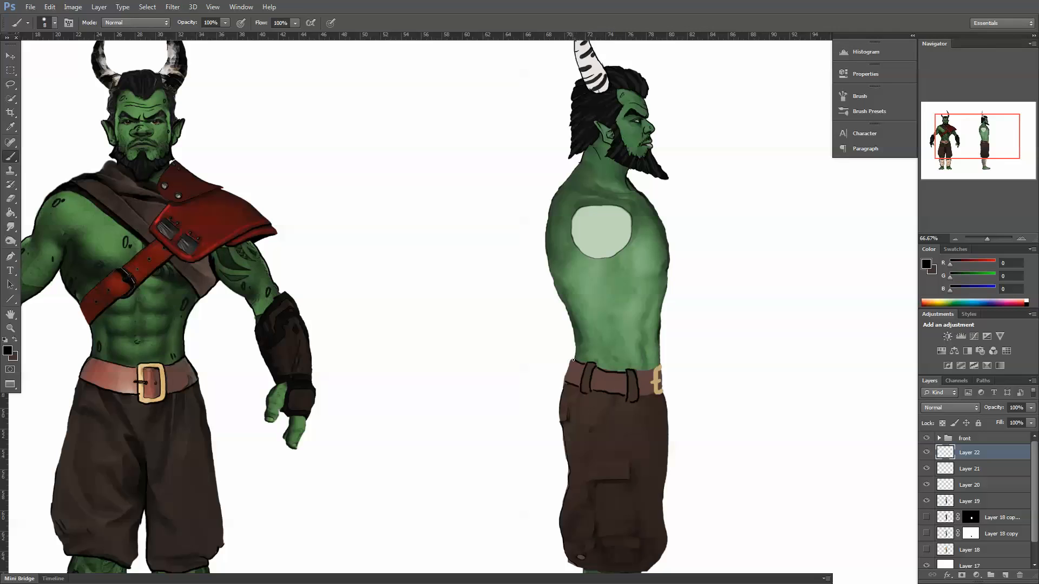
mouse_move(570, 362)
mouse_down()
mouse_move(566, 381)
mouse_move(572, 359)
mouse_up()
key(ctrl+z)
key(ctrl+z)
drag(566, 383, 562, 420)
- Outline the gold buckle and its prong at the front of the side view's belt in black
click(1022, 240)
drag(621, 484, 546, 419)
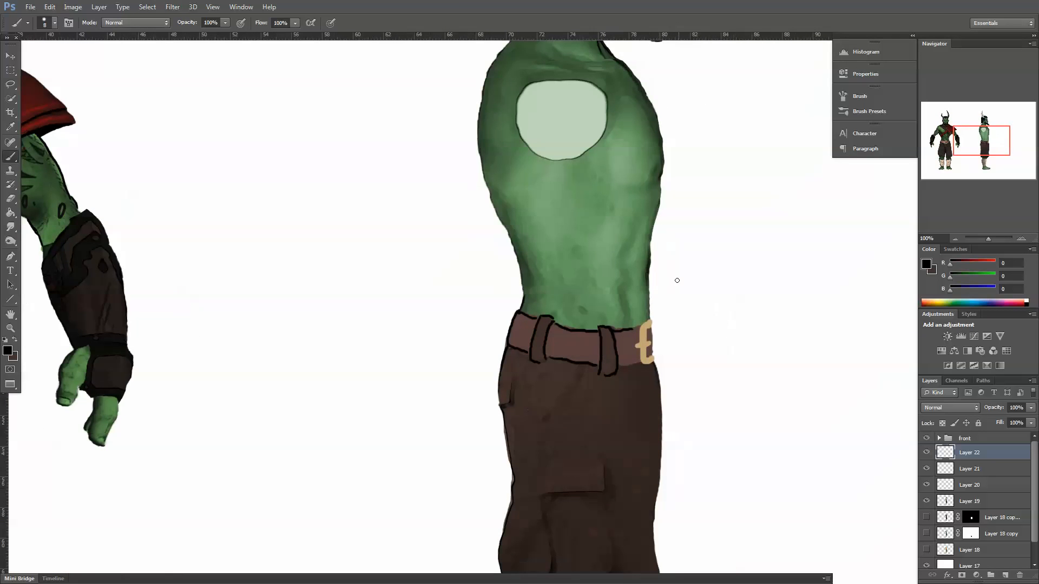
mouse_move(647, 340)
mouse_down()
mouse_move(637, 346)
mouse_move(648, 342)
mouse_move(651, 322)
mouse_move(654, 363)
mouse_up()
key(ctrl+z)
drag(650, 319, 653, 350)
- Outline the back pocket and the front, back and lower edges of the side view's trousers in black
drag(498, 396, 500, 412)
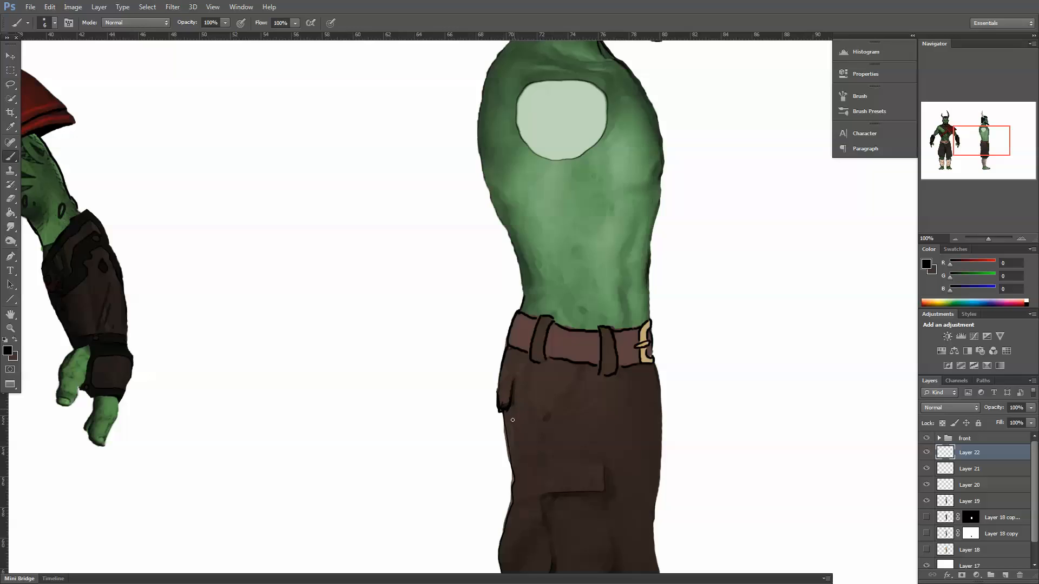
drag(502, 410, 503, 429)
drag(635, 461, 621, 433)
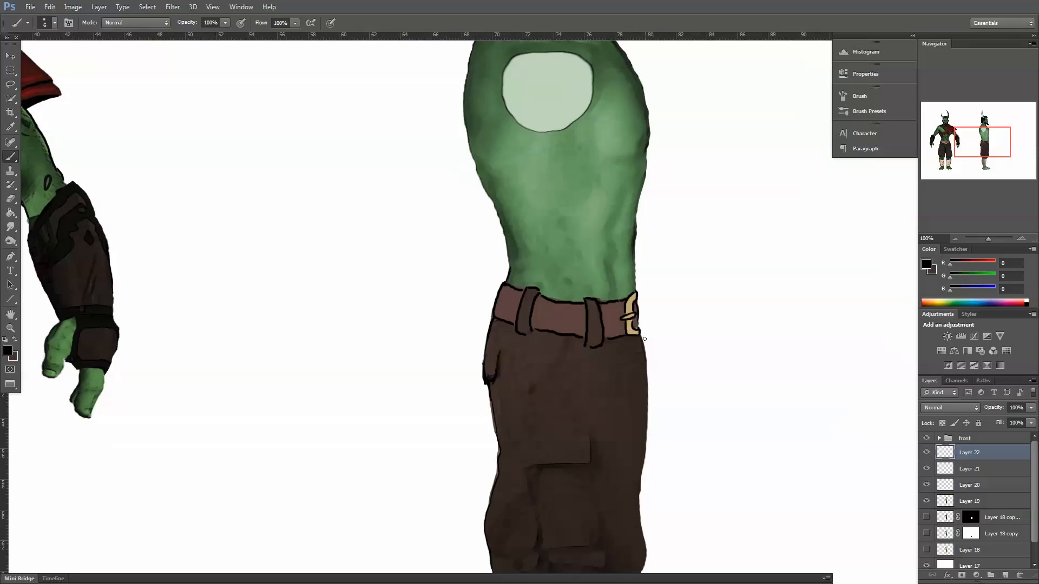
mouse_move(641, 334)
mouse_down()
mouse_move(646, 411)
mouse_move(618, 318)
mouse_move(605, 329)
mouse_move(606, 441)
mouse_up()
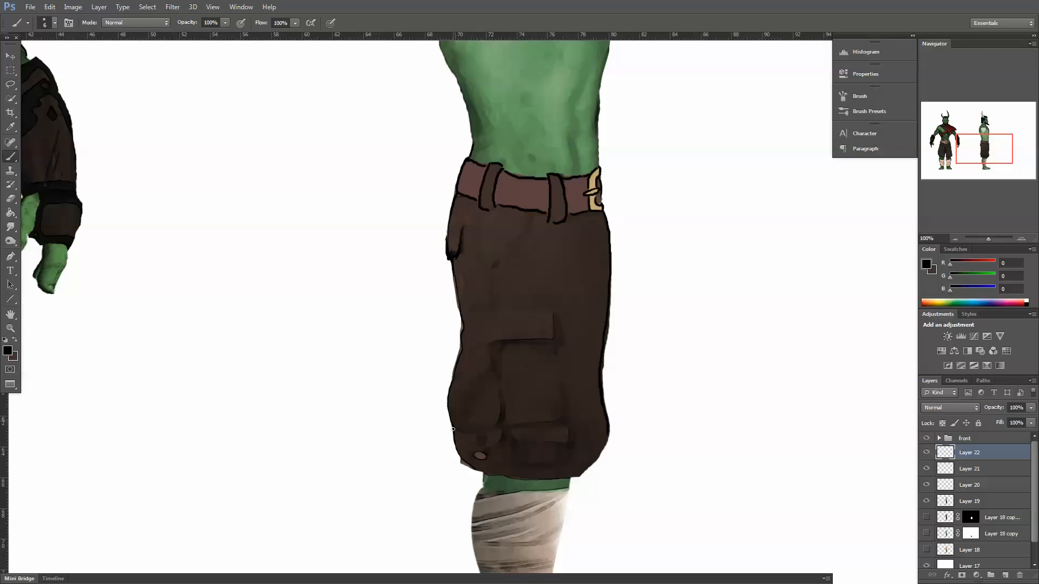
mouse_move(453, 429)
mouse_down()
mouse_move(470, 468)
mouse_move(559, 479)
mouse_move(520, 469)
mouse_move(497, 481)
mouse_move(566, 477)
mouse_up()
drag(461, 316, 459, 406)
- Outline the green skin below the trousers and the top edge of the leg wrap, undoing the unsatisfactory strokes
drag(573, 427, 582, 327)
drag(553, 408, 571, 296)
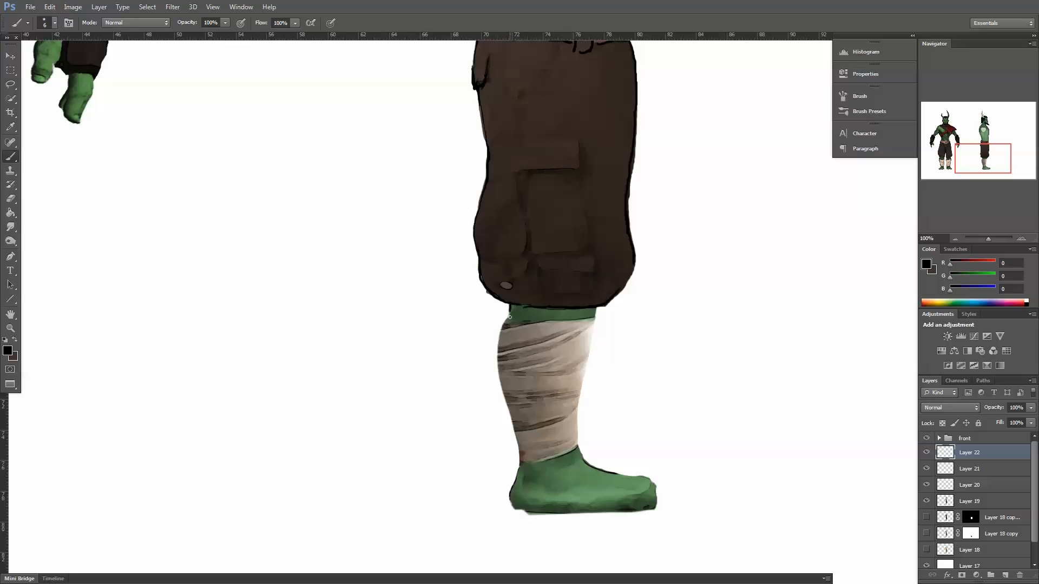
drag(503, 325, 593, 316)
key(ctrl+z)
drag(504, 324, 587, 318)
key(ctrl+z)
drag(505, 324, 595, 314)
key(ctrl+z)
key(ctrl+z)
drag(534, 327, 595, 317)
key(ctrl+z)
drag(506, 325, 596, 316)
mouse_move(503, 326)
mouse_down()
mouse_move(500, 360)
mouse_move(503, 349)
mouse_move(527, 350)
mouse_move(506, 369)
mouse_move(497, 360)
mouse_move(548, 341)
mouse_move(498, 351)
mouse_move(576, 328)
mouse_up()
- Outline the leg wrap's back, front and ankle edges, and draw black fold lines across the bandages
drag(500, 367, 516, 431)
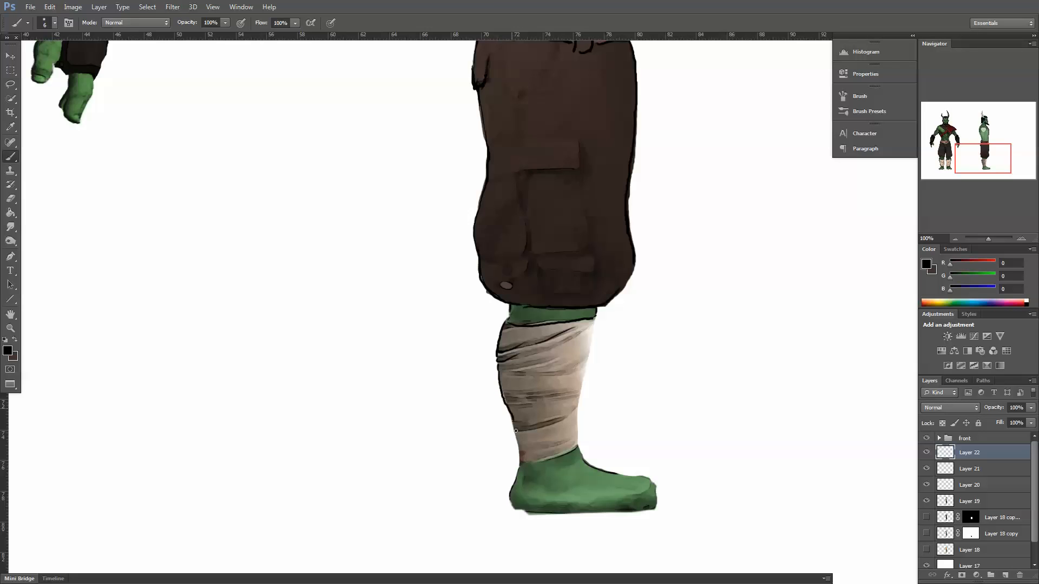
key(ctrl+z)
mouse_move(499, 369)
mouse_down()
mouse_move(522, 463)
mouse_move(576, 448)
mouse_move(531, 449)
mouse_move(524, 465)
mouse_move(577, 445)
mouse_up()
key(ctrl+z)
key(ctrl+z)
mouse_move(524, 463)
mouse_down()
mouse_move(577, 444)
mouse_move(577, 418)
mouse_move(578, 450)
mouse_up()
drag(570, 415, 584, 340)
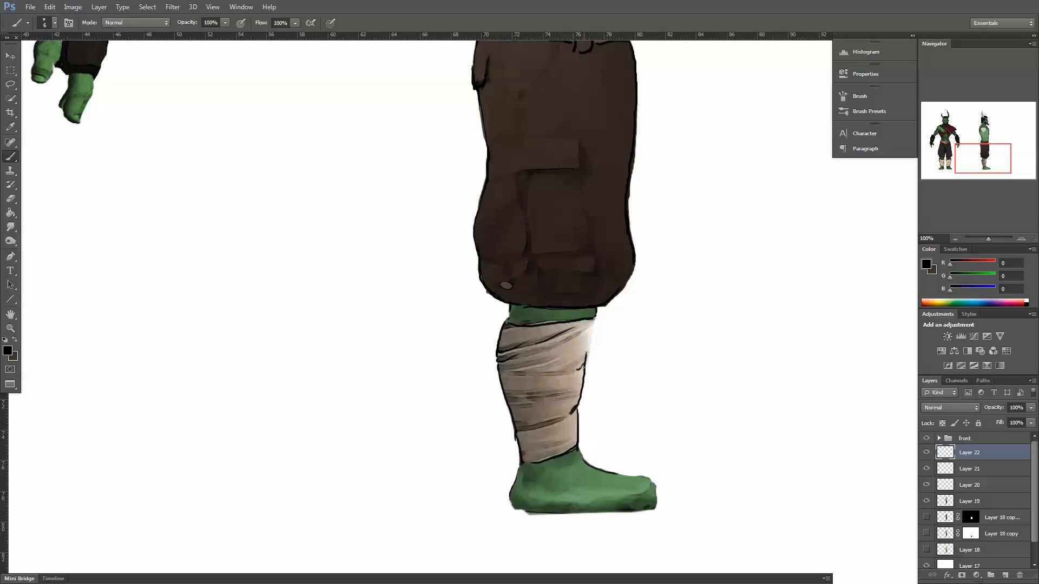
drag(571, 370, 595, 319)
mouse_move(505, 397)
mouse_down()
mouse_move(577, 397)
mouse_move(562, 393)
mouse_move(515, 426)
mouse_move(553, 419)
mouse_up()
drag(524, 375, 560, 371)
- Outline the side view's foot from heel to toes along the sole, and draw the big toenail
scroll(547, 387, down, 3)
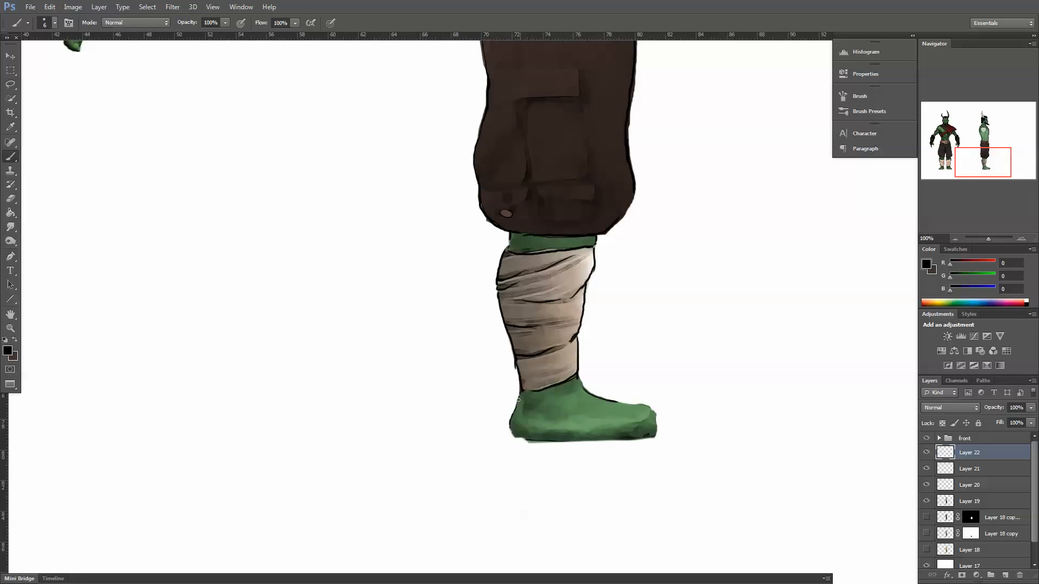
mouse_move(519, 400)
mouse_down()
mouse_move(512, 425)
mouse_move(529, 441)
mouse_up()
drag(578, 383, 589, 393)
drag(532, 436, 651, 436)
mouse_move(620, 403)
mouse_down()
mouse_move(655, 412)
mouse_move(651, 437)
mouse_move(636, 414)
mouse_up()
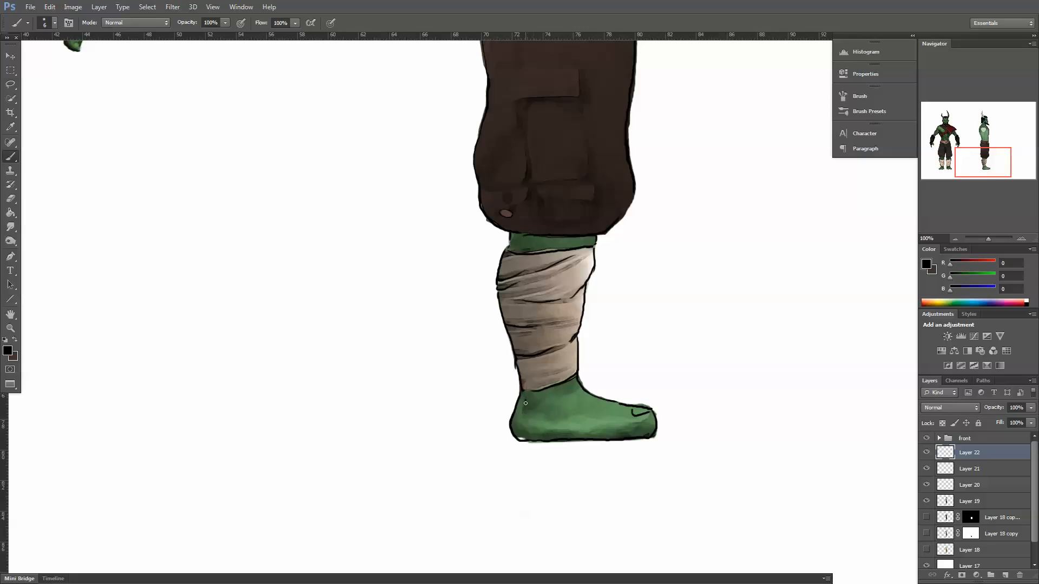
- Draw the ankle lines, a heel spot and short toe marks on the side view's foot
mouse_move(526, 403)
mouse_down()
mouse_move(544, 409)
mouse_move(530, 428)
mouse_up()
click(538, 428)
drag(613, 430, 614, 437)
drag(619, 430, 620, 437)
drag(607, 302, 620, 360)
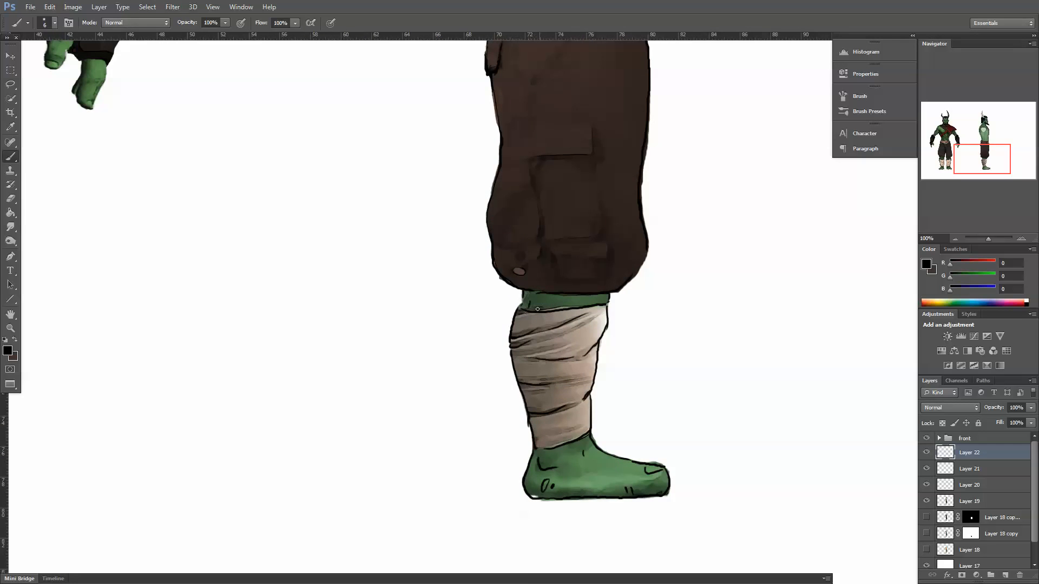
- Strengthen the trousers' back edge and draw black crease lines below the belt and beside the cargo pocket
scroll(529, 258, up, 3)
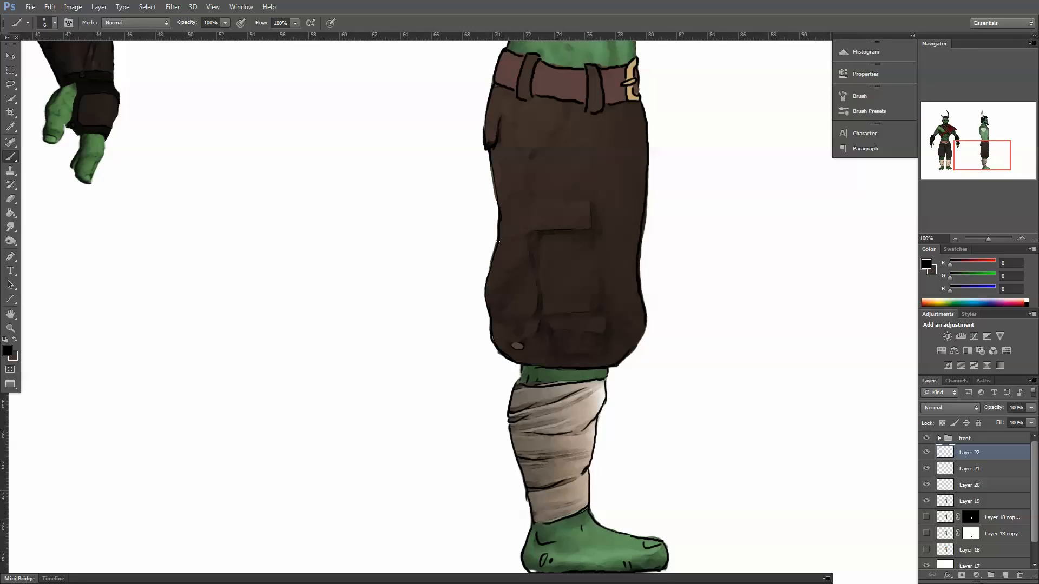
drag(495, 208, 494, 184)
drag(531, 169, 554, 141)
drag(529, 187, 528, 163)
mouse_move(536, 246)
mouse_down()
mouse_move(547, 330)
mouse_move(536, 301)
mouse_up()
- Add small black wear marks to the side view's belt between the loops and near the buckle
drag(607, 184, 592, 343)
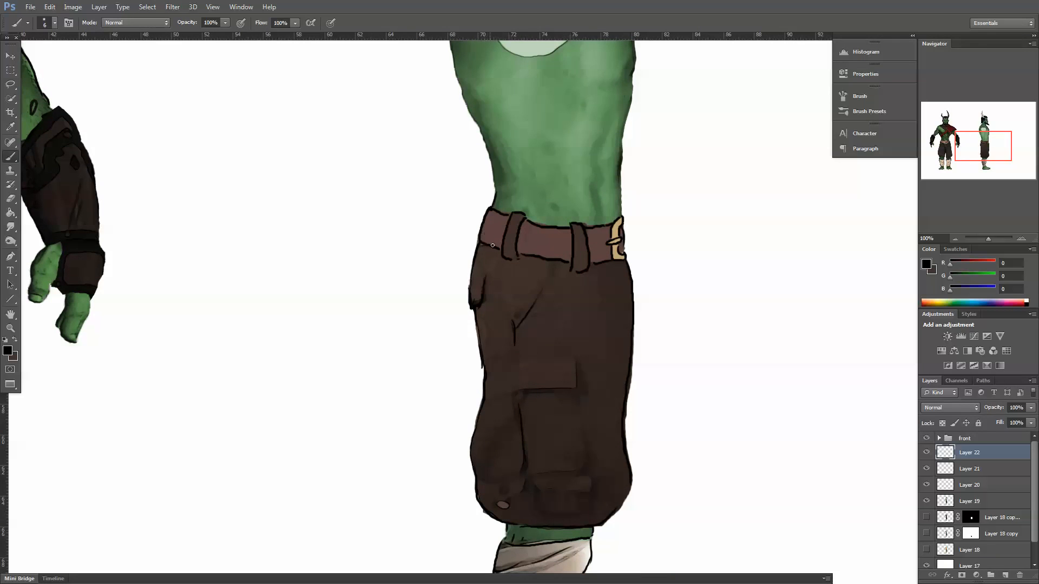
drag(485, 232, 493, 246)
drag(563, 254, 559, 250)
- Outline the side view's back from the belt up over the shoulder in black, redoing the unsatisfactory strokes
mouse_move(498, 177)
mouse_down()
mouse_move(488, 236)
mouse_move(480, 218)
mouse_up()
key(ctrl+z)
drag(448, 145, 468, 196)
key(ctrl+z)
mouse_move(451, 151)
mouse_down()
mouse_move(487, 243)
mouse_move(485, 368)
mouse_up()
mouse_move(446, 261)
mouse_down()
mouse_move(436, 194)
mouse_move(445, 149)
mouse_move(493, 82)
mouse_up()
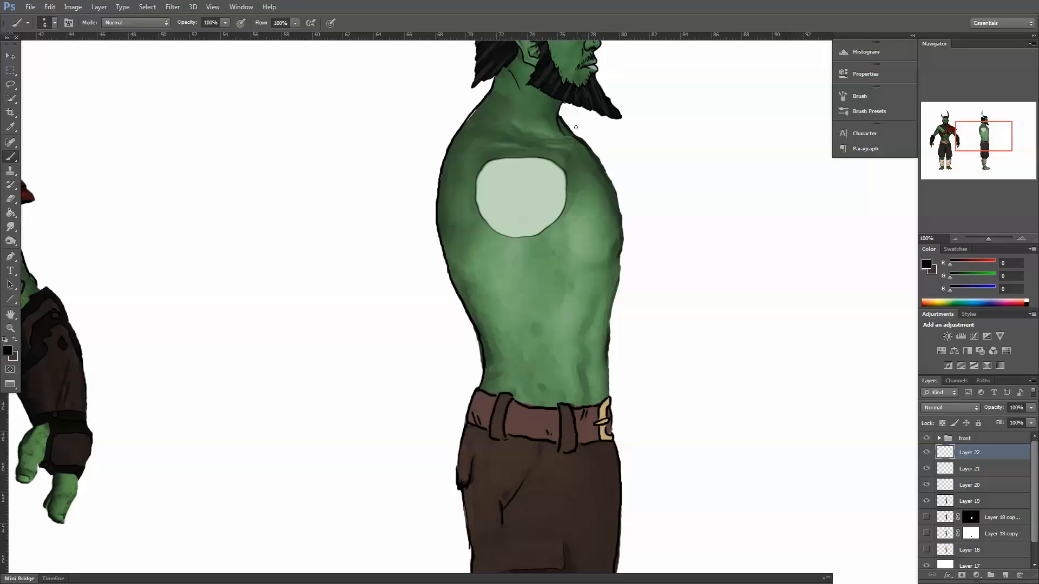
- Outline the front of the neck and draw the collarbone and neck muscle lines on the side view
drag(562, 103, 560, 131)
drag(601, 251, 564, 279)
mouse_move(479, 161)
mouse_down()
mouse_move(526, 167)
mouse_move(514, 169)
mouse_move(525, 160)
mouse_up()
key(ctrl+z)
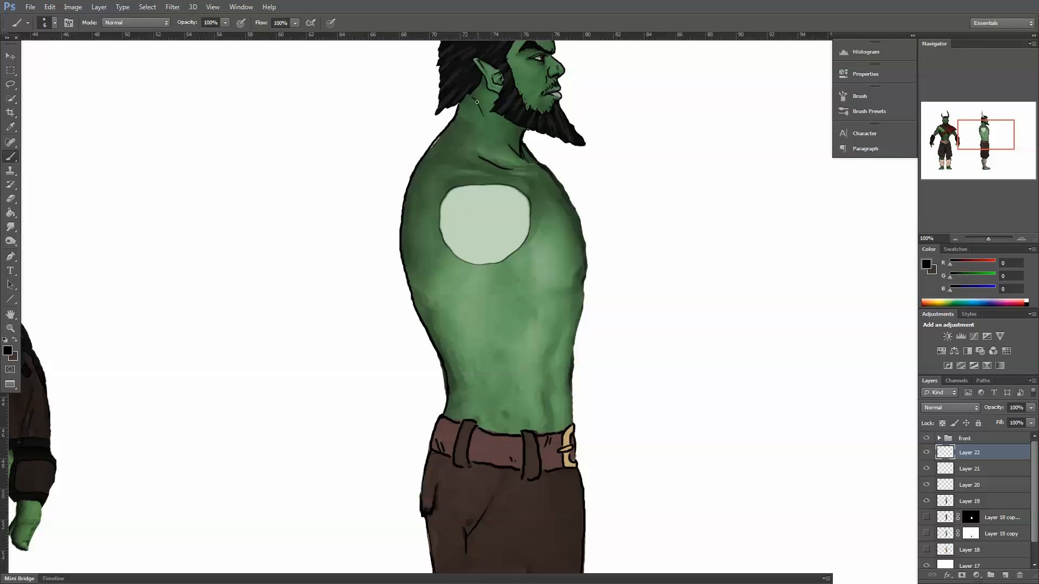
drag(477, 103, 491, 124)
- Outline the side view's chest and belly, and draw the lines under the pectoral and along the abdomen
mouse_move(550, 291)
mouse_down()
mouse_move(587, 293)
mouse_move(584, 282)
mouse_move(572, 288)
mouse_move(585, 271)
mouse_up()
key(ctrl+z)
key(ctrl+z)
mouse_move(548, 169)
mouse_down()
mouse_move(586, 258)
mouse_move(578, 280)
mouse_move(535, 170)
mouse_move(563, 287)
mouse_move(546, 293)
mouse_move(584, 278)
mouse_up()
drag(552, 341, 548, 413)
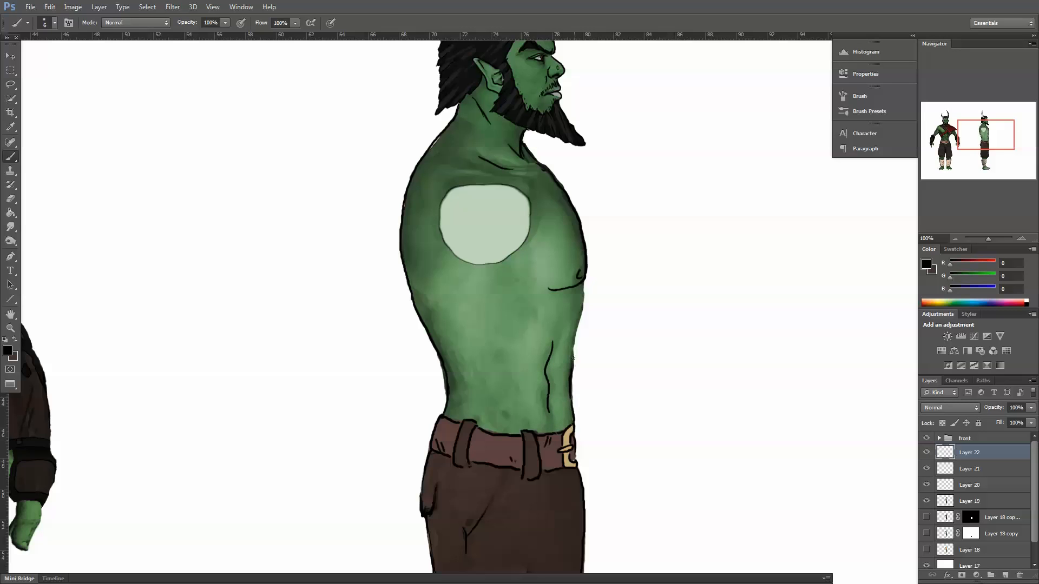
drag(573, 358, 583, 287)
- Draw small black skin spots and marks on the side view's waist, shoulder, chest and back
drag(460, 386, 469, 397)
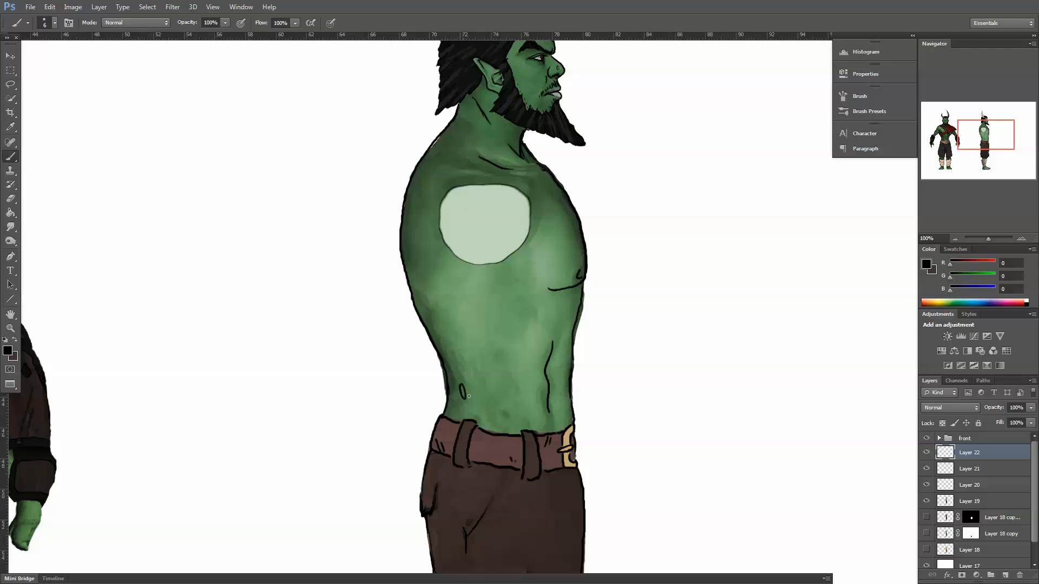
drag(428, 174, 422, 183)
click(428, 191)
drag(543, 262, 545, 264)
drag(421, 301, 427, 312)
- Show the guides and add two horizontal guides across the front view, at the lower chest and the base of the neck
scroll(451, 209, up, 2)
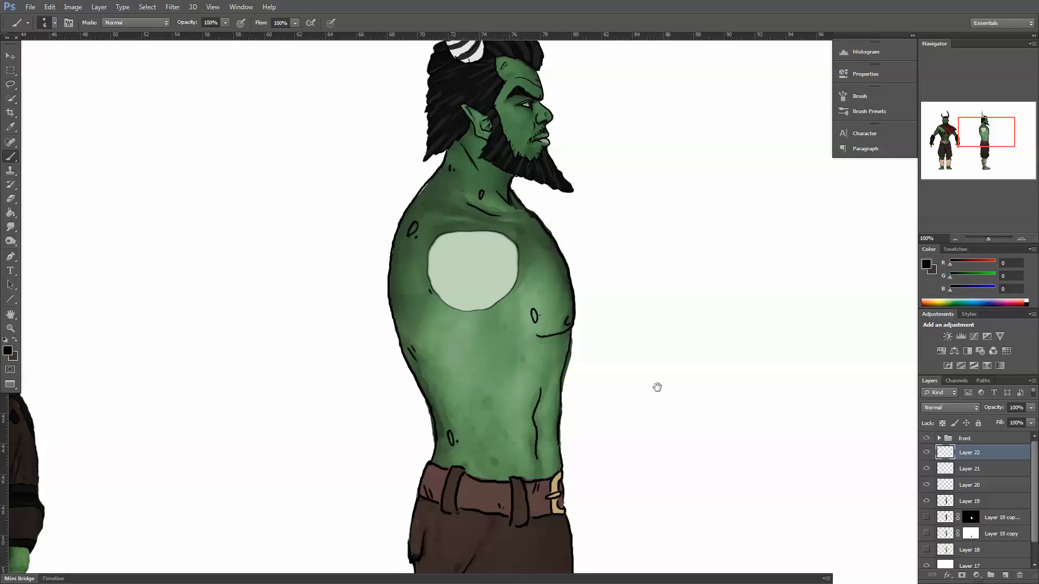
scroll(657, 385, down, 5)
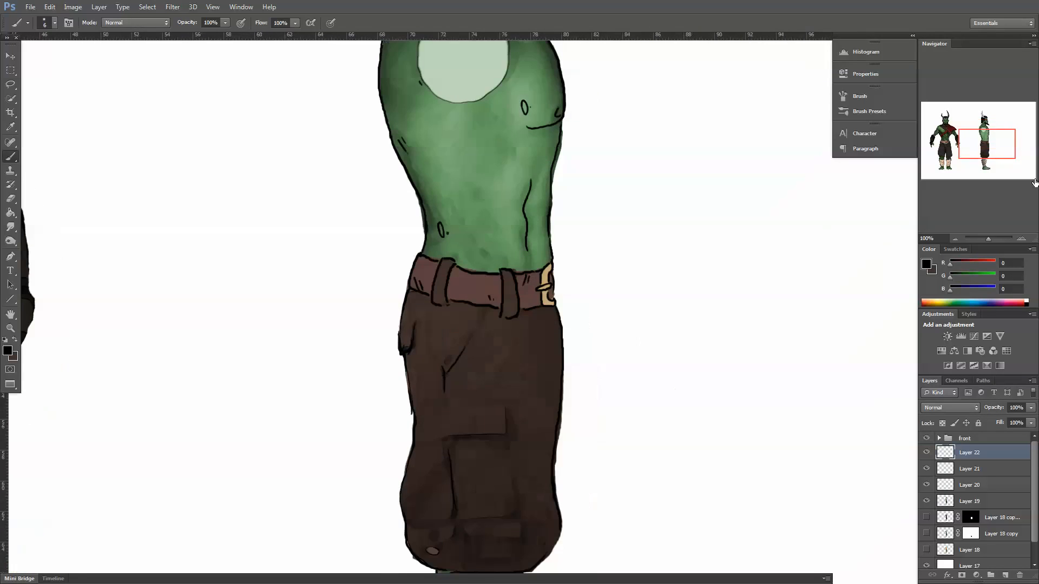
click(955, 238)
click(955, 238)
click(955, 238)
drag(655, 394, 685, 399)
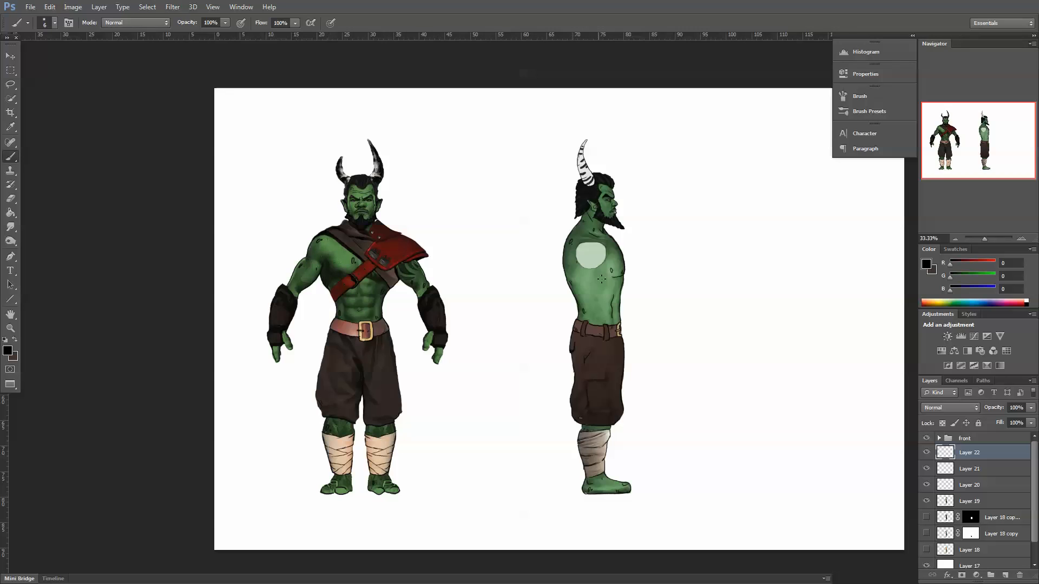
key(ctrl+semicolon)
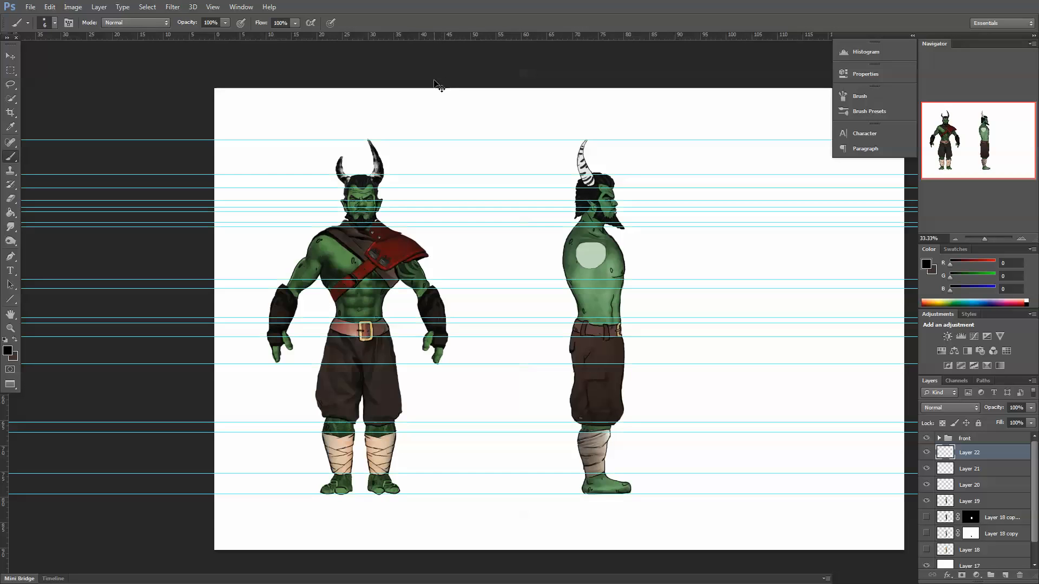
drag(495, 259, 491, 305)
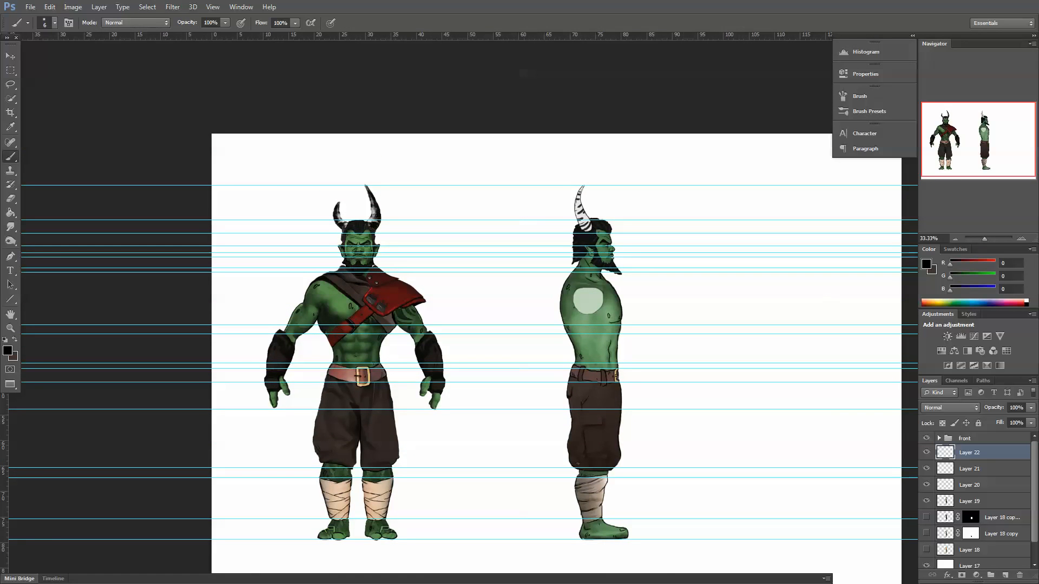
click(1020, 237)
click(1020, 238)
drag(533, 402, 573, 365)
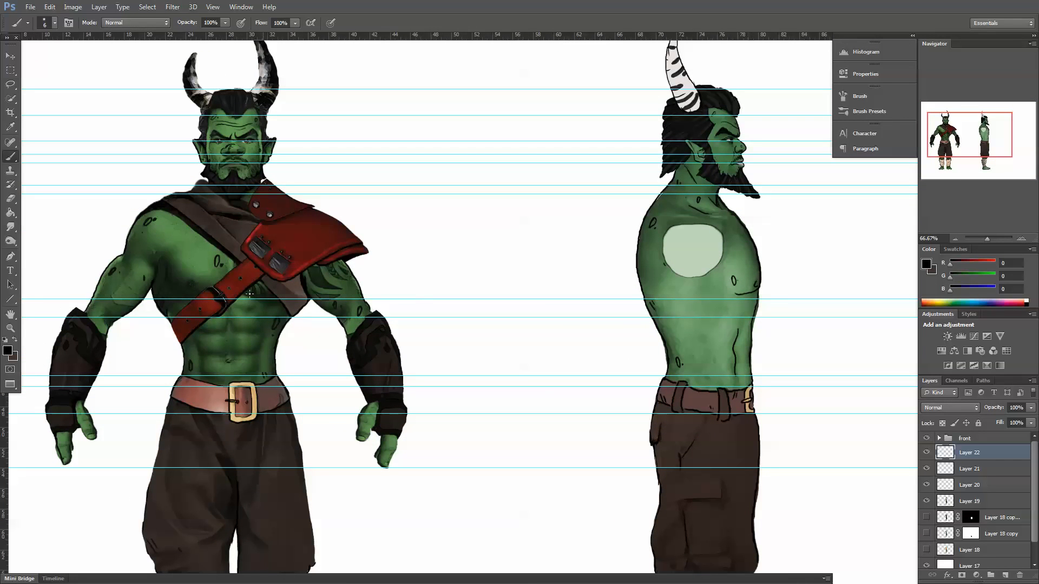
drag(292, 36, 221, 284)
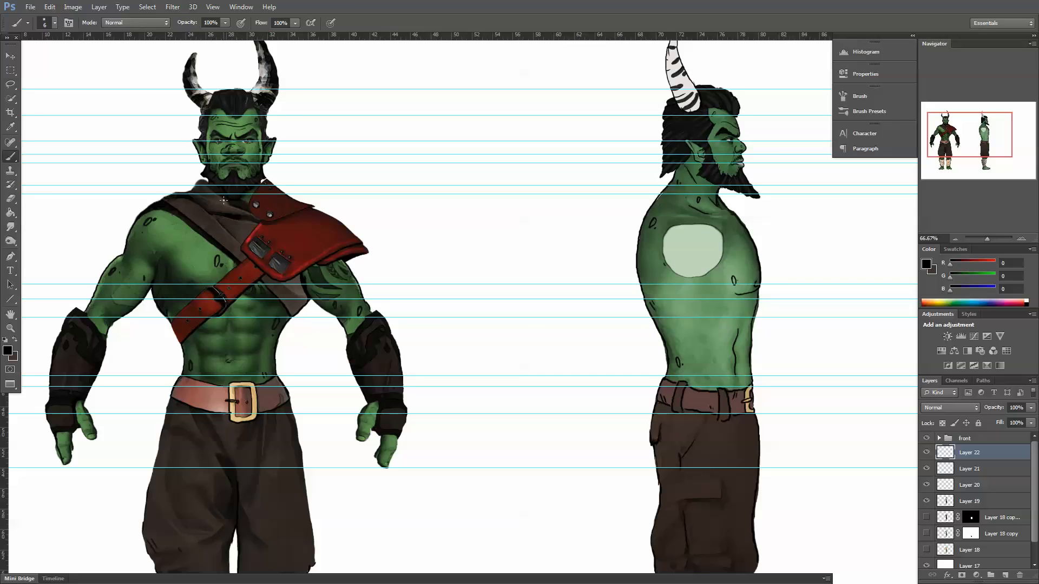
drag(332, 35, 307, 199)
- Compare the front and side views against the guides from feet to horns, and hide the guides
scroll(440, 339, down, 4)
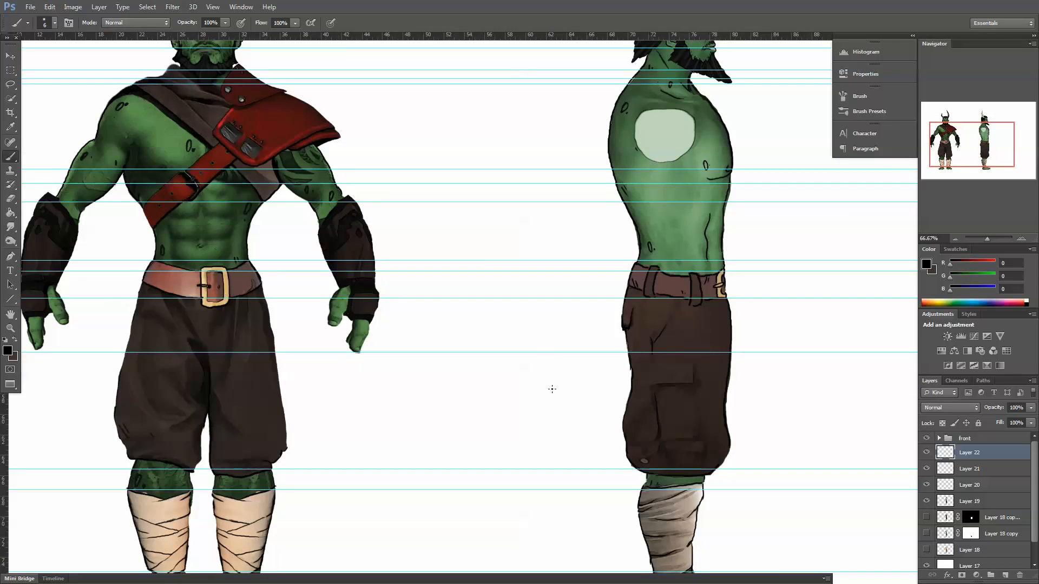
scroll(552, 389, down, 3)
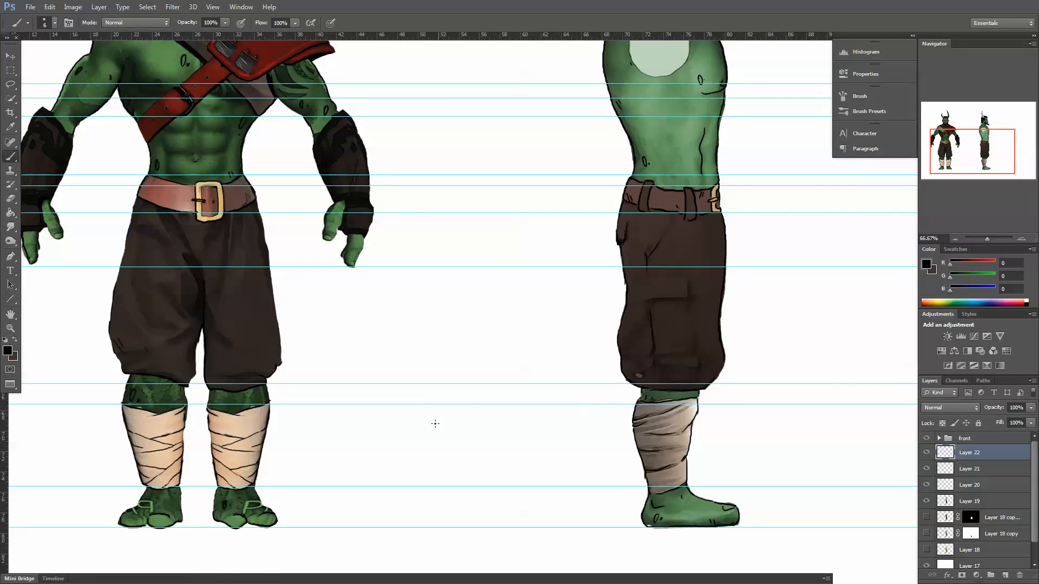
scroll(417, 417, down, 1)
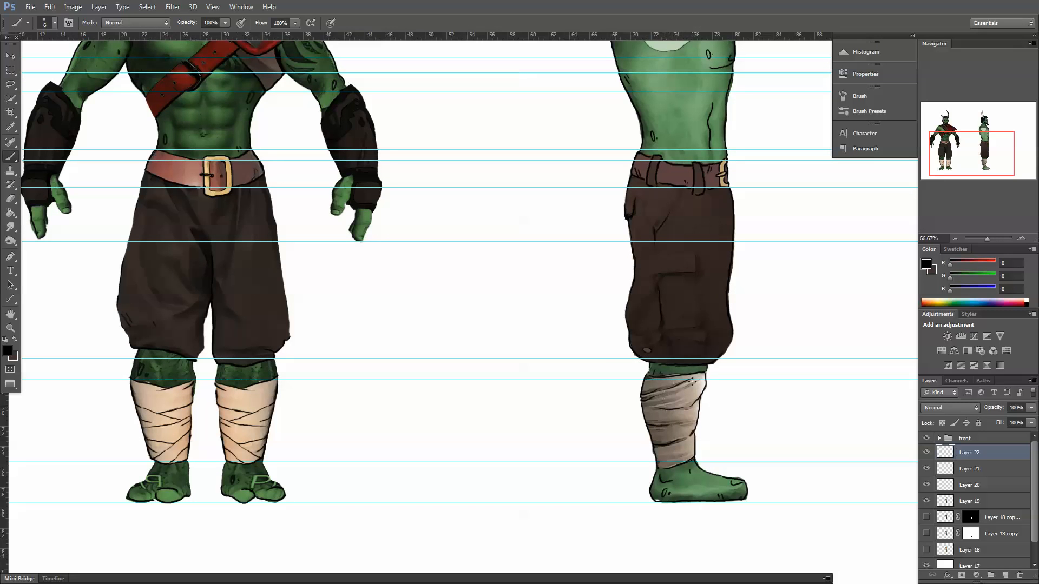
drag(455, 502, 439, 464)
drag(442, 215, 462, 443)
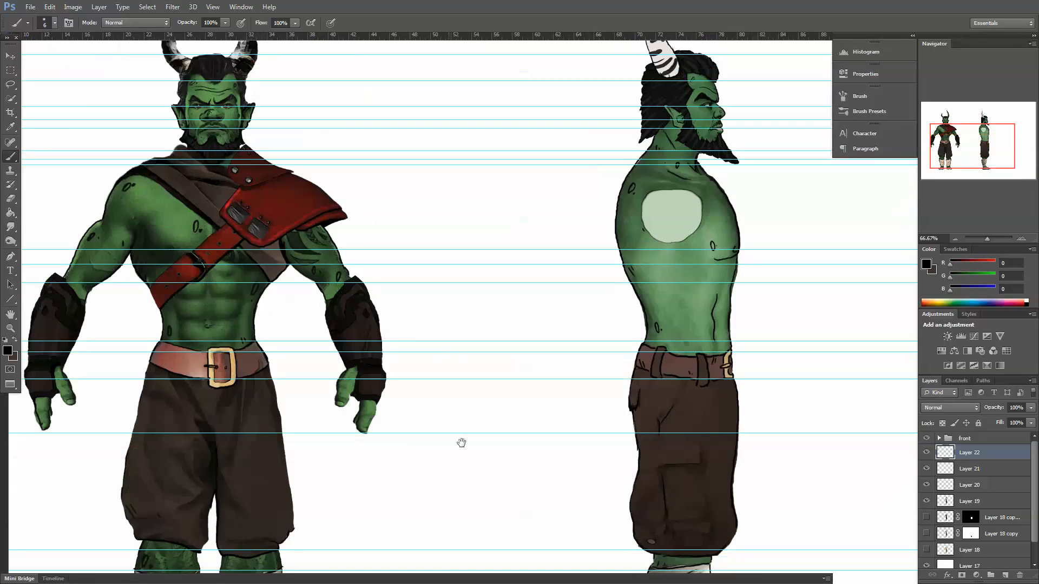
drag(256, 374, 303, 381)
drag(443, 217, 415, 283)
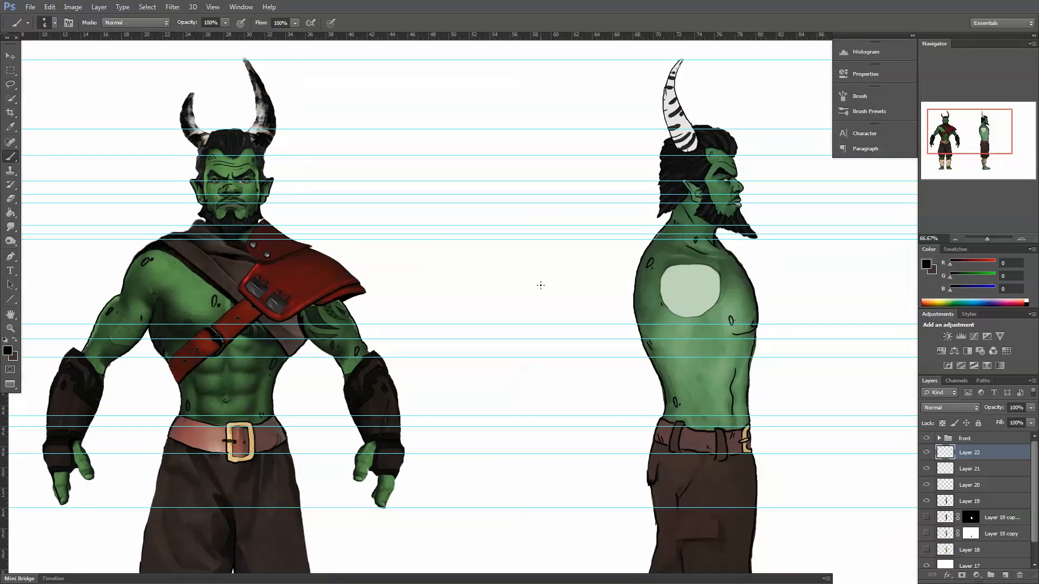
click(953, 239)
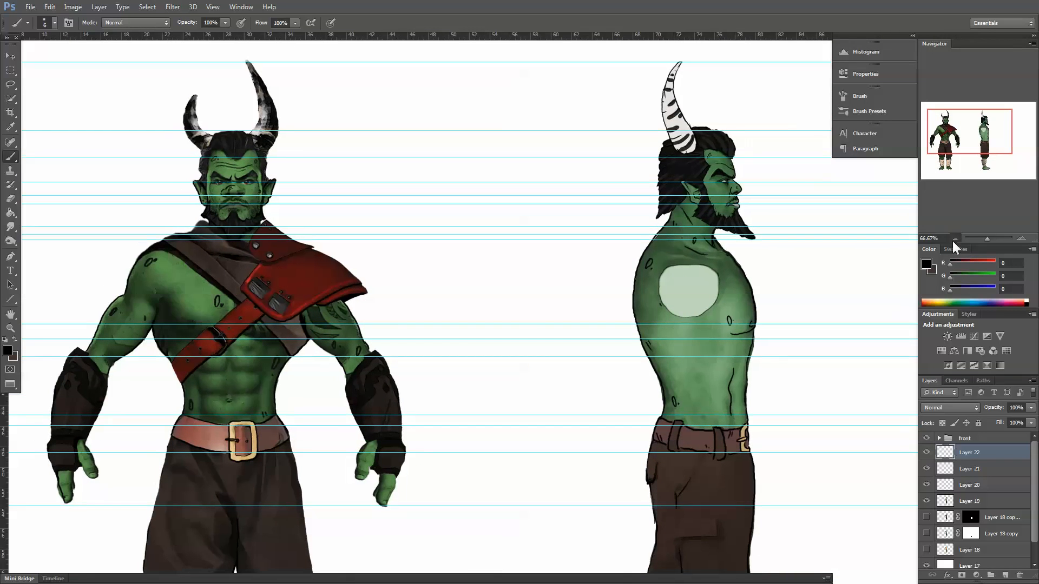
click(954, 239)
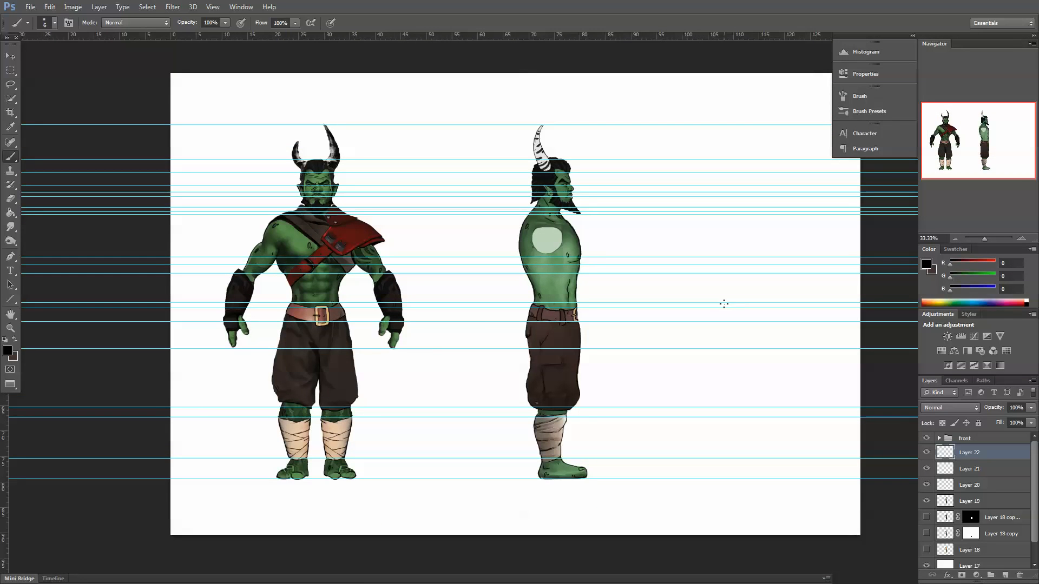
key(ctrl+h)
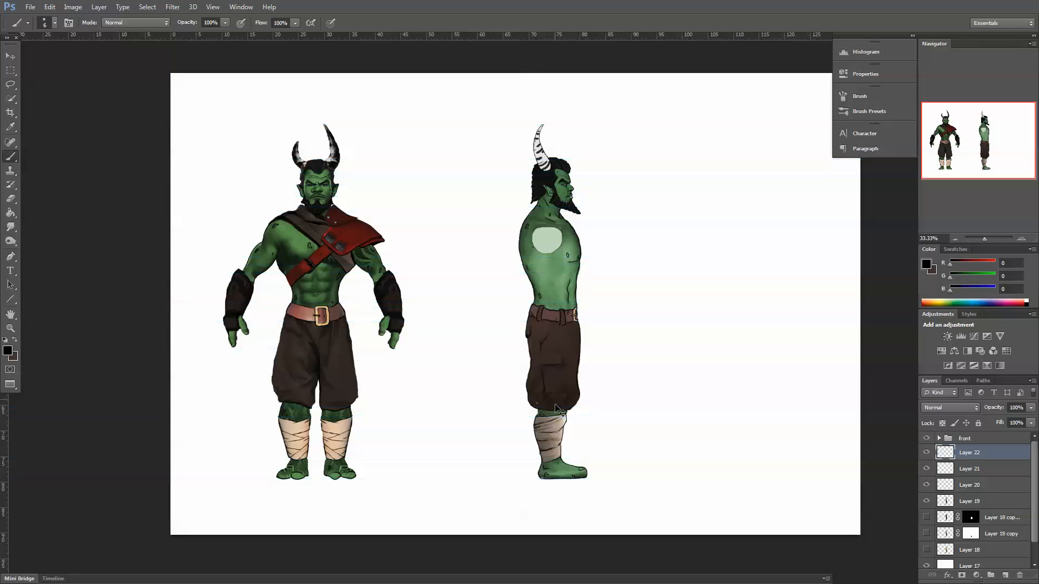
drag(422, 355, 455, 365)
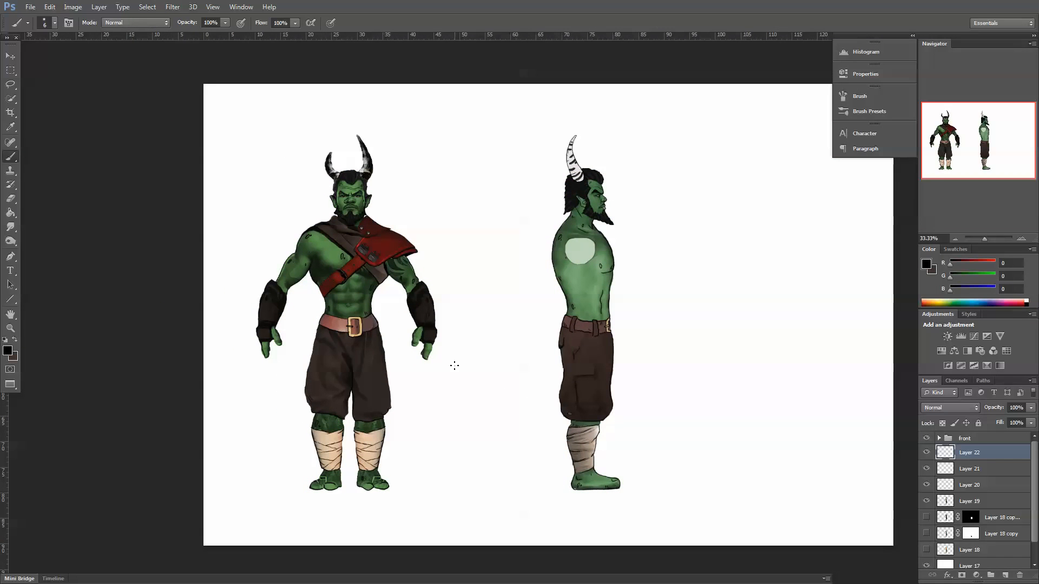